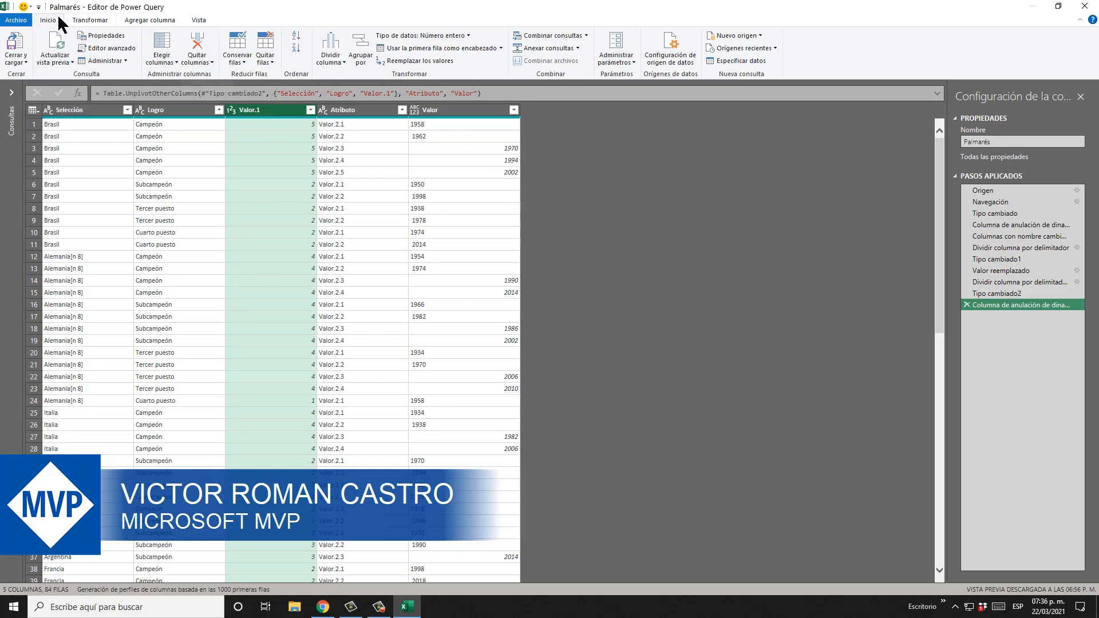
# Step: Remove the Valor.1 and Atributo columns from the Palmarés query
pyautogui.click(197, 61)
pyautogui.click(228, 80)
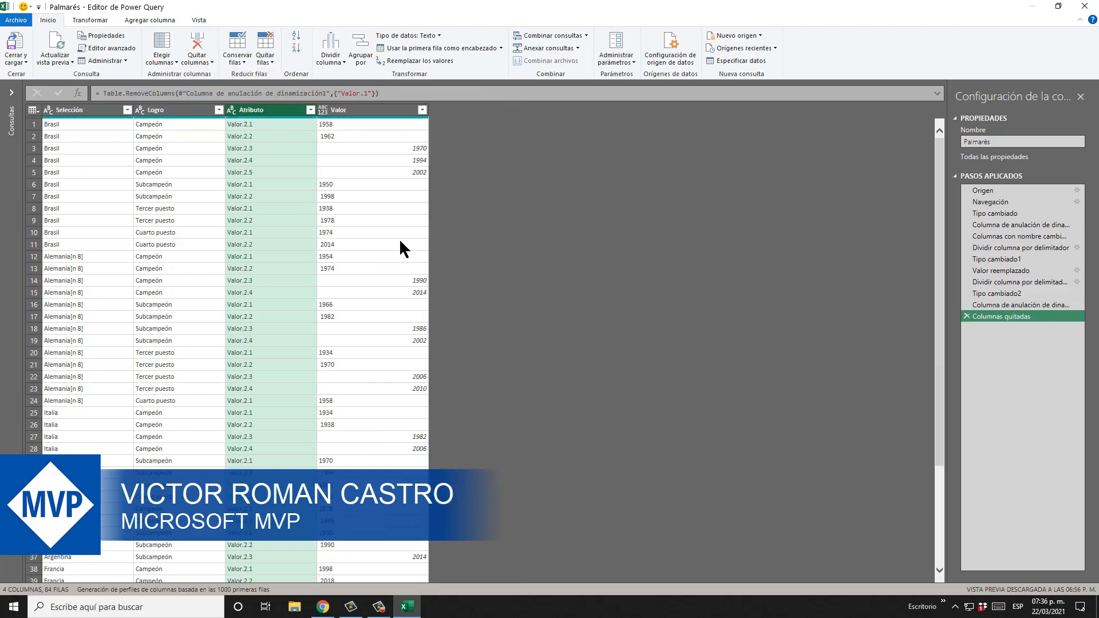
pyautogui.rightClick(273, 115)
pyautogui.click(341, 129)
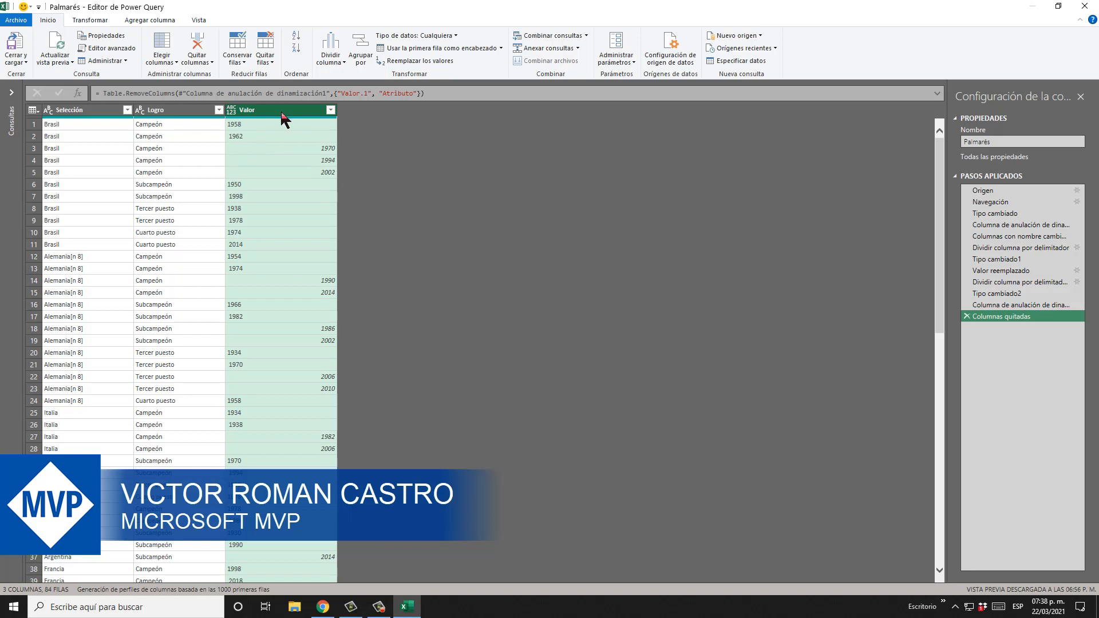
pyautogui.click(103, 20)
pyautogui.click(491, 60)
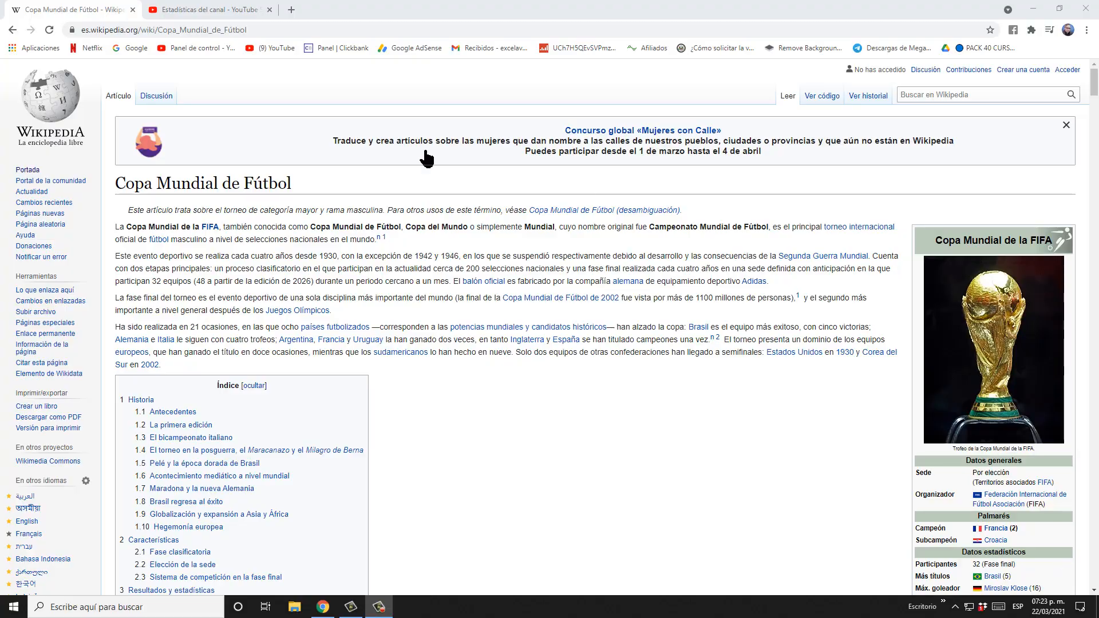
# Step: Look through the Wikipedia article Copa Mundial de Fútbol, including the Campeonatos table, down to the Palmarés section
pyautogui.scroll(-1, 390, 163)
pyautogui.scroll(-13, 389, 163)
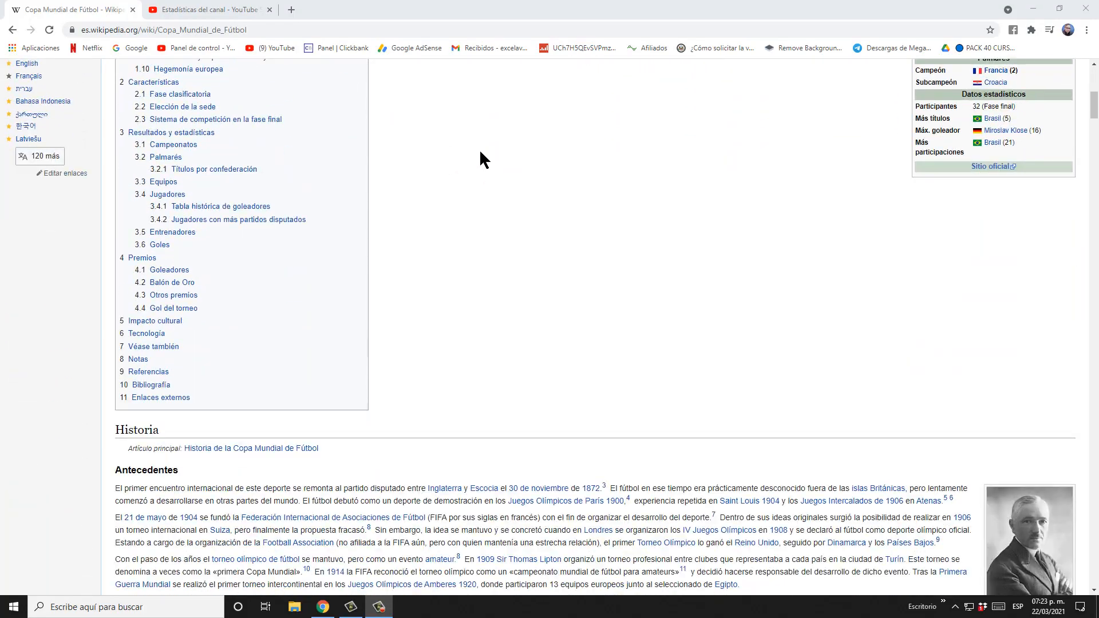
pyautogui.scroll(-18, 522, 171)
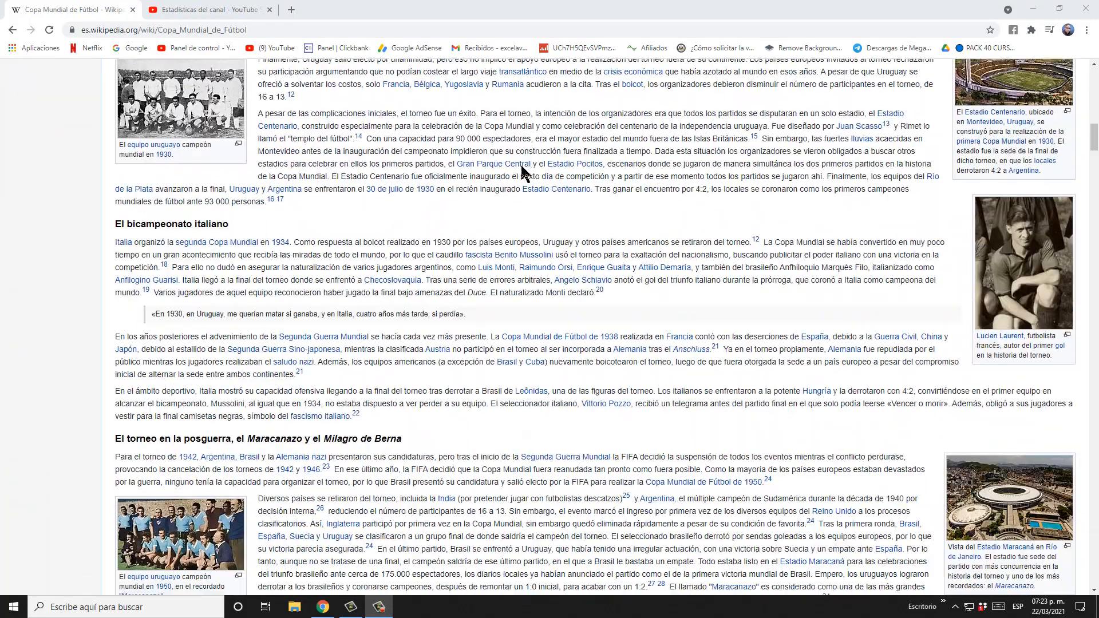
pyautogui.scroll(-20, 522, 171)
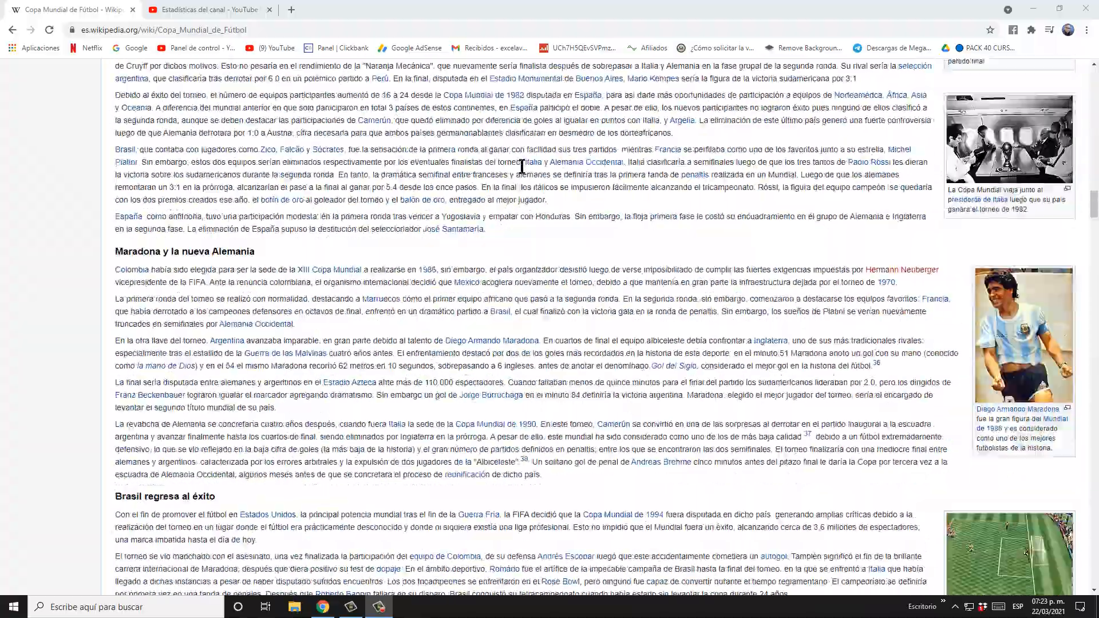
pyautogui.scroll(-20, 527, 185)
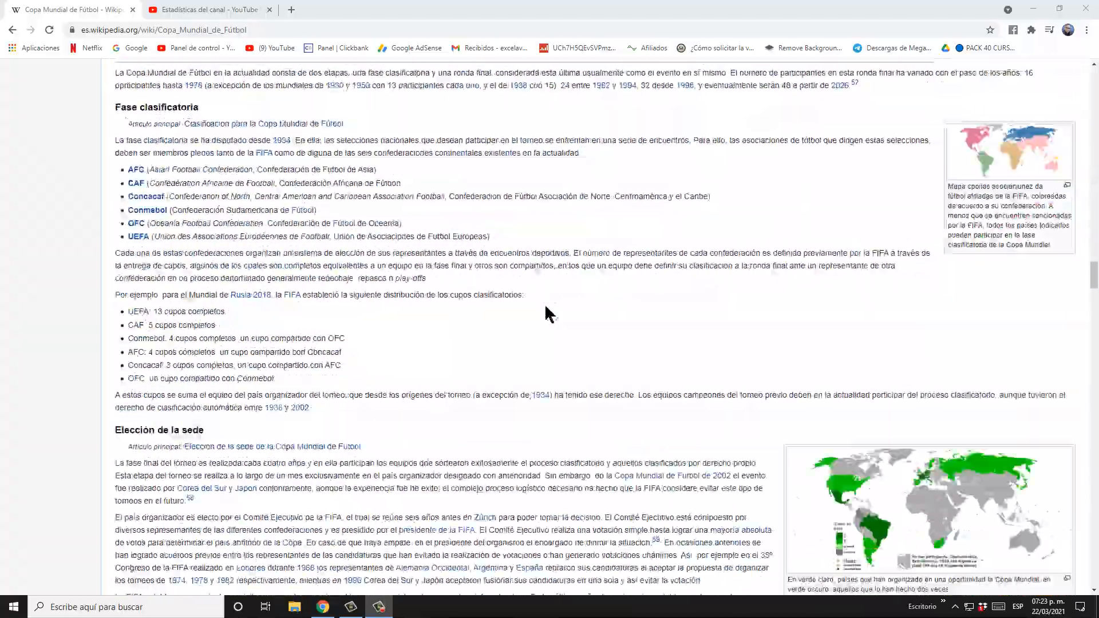
pyautogui.scroll(-2, 510, 376)
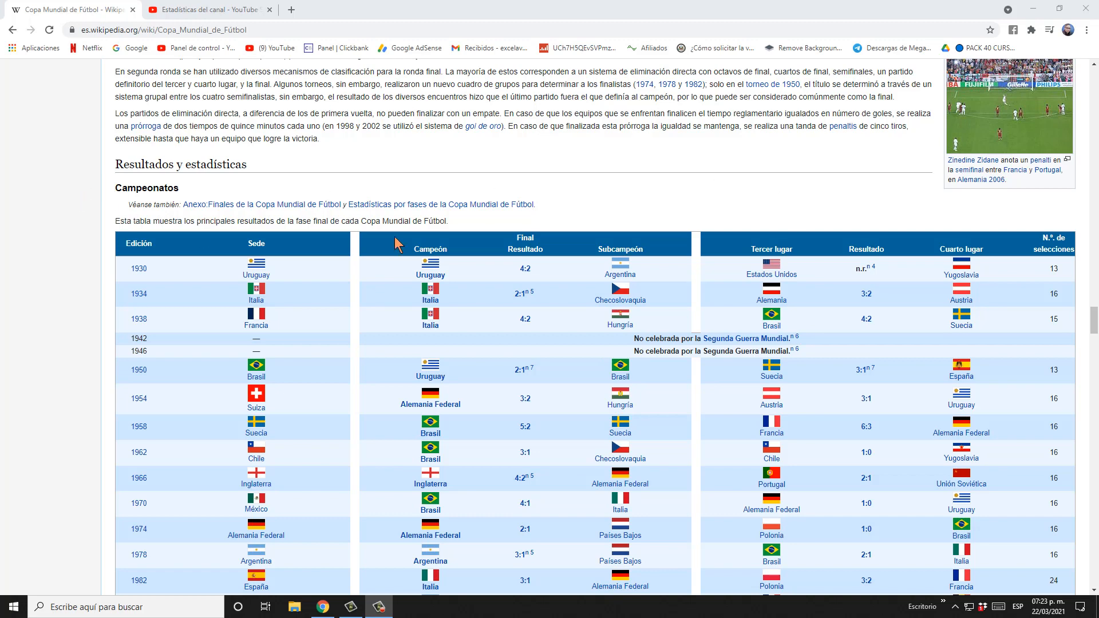
pyautogui.scroll(-4, 572, 249)
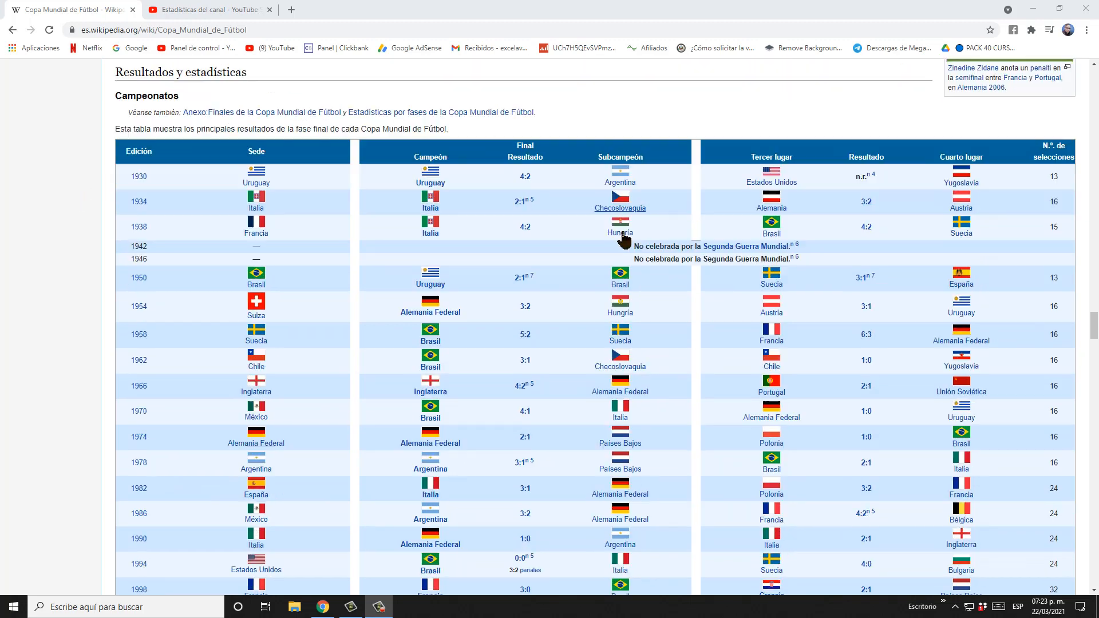
pyautogui.scroll(2, 611, 256)
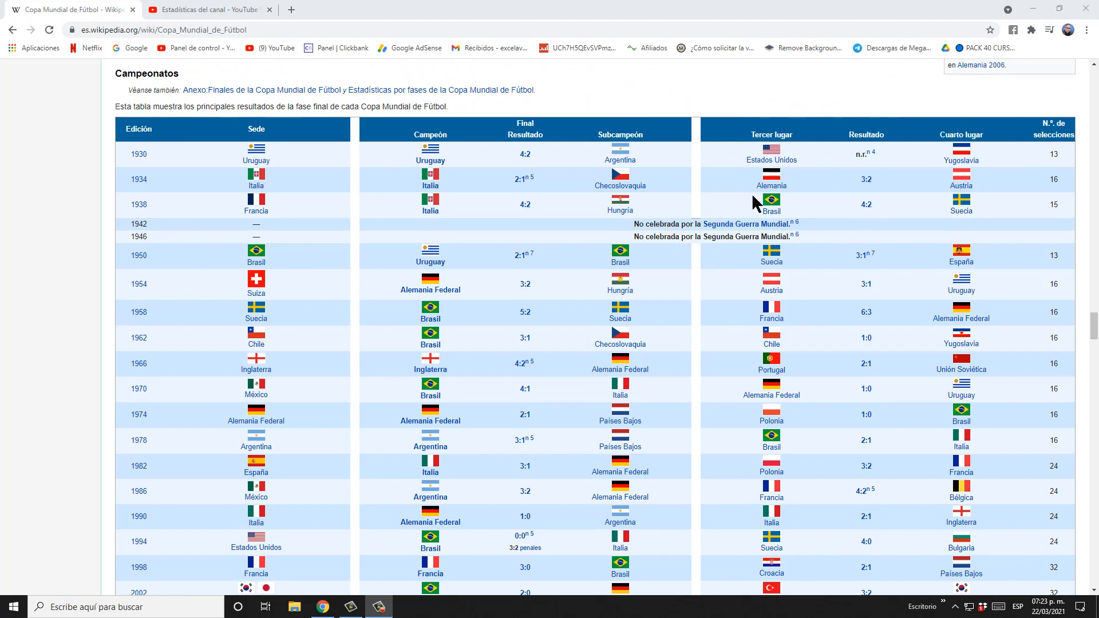
pyautogui.scroll(-8, 750, 315)
pyautogui.scroll(-2, 751, 308)
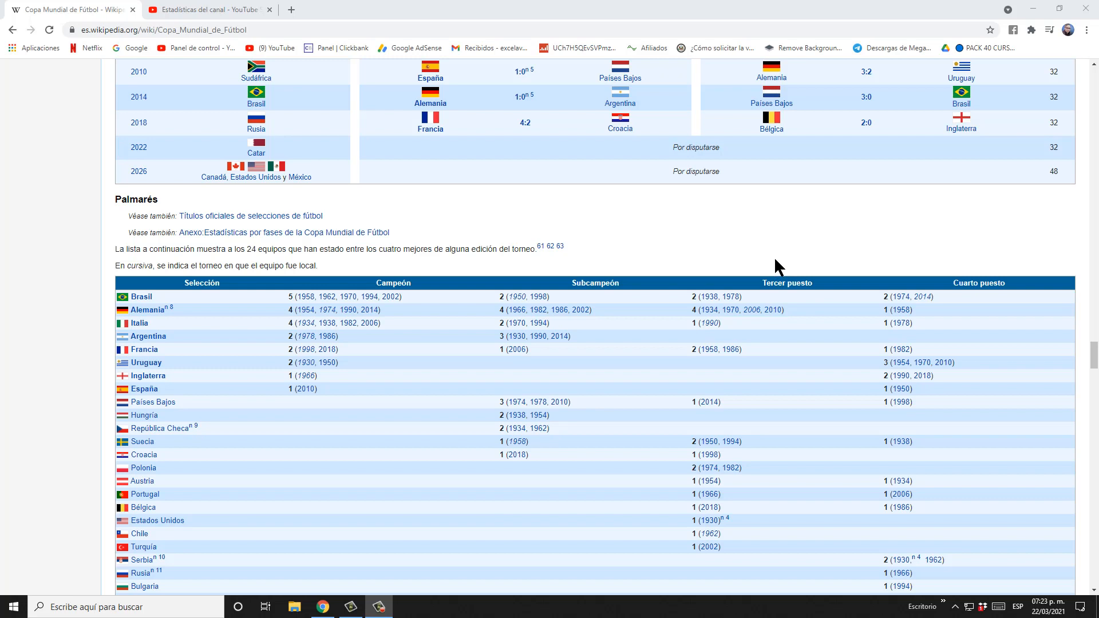
pyautogui.scroll(-1, 782, 229)
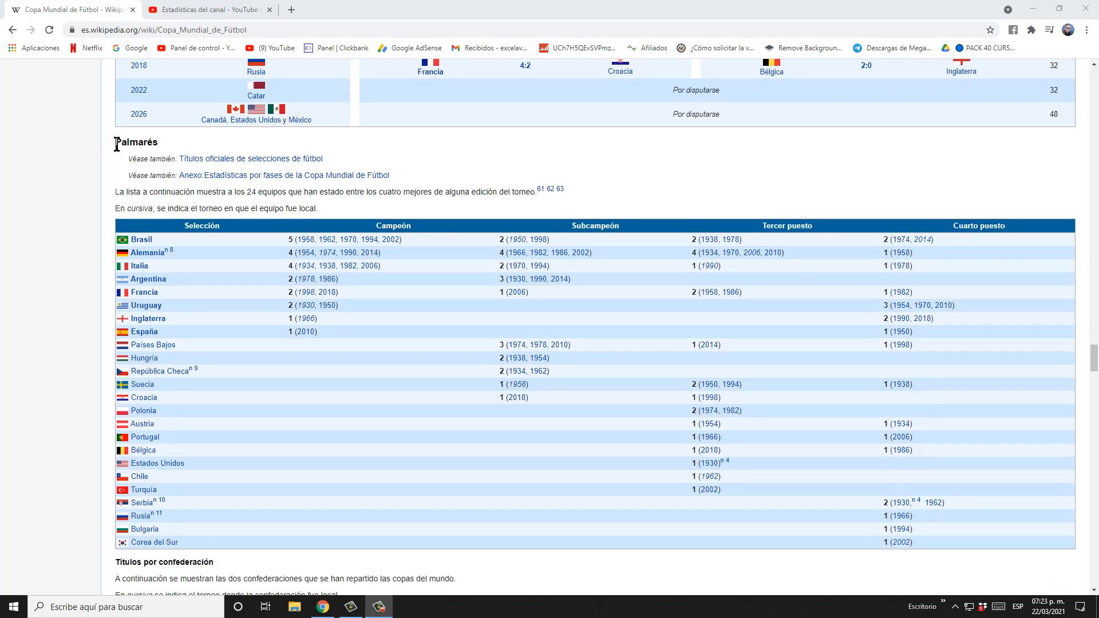
# Step: Examine how the Palmarés table lists each team's placings and years across its columns, including Brasil's Campeón entry
pyautogui.moveTo(113, 143); pyautogui.dragTo(157, 142)
pyautogui.click(168, 143)
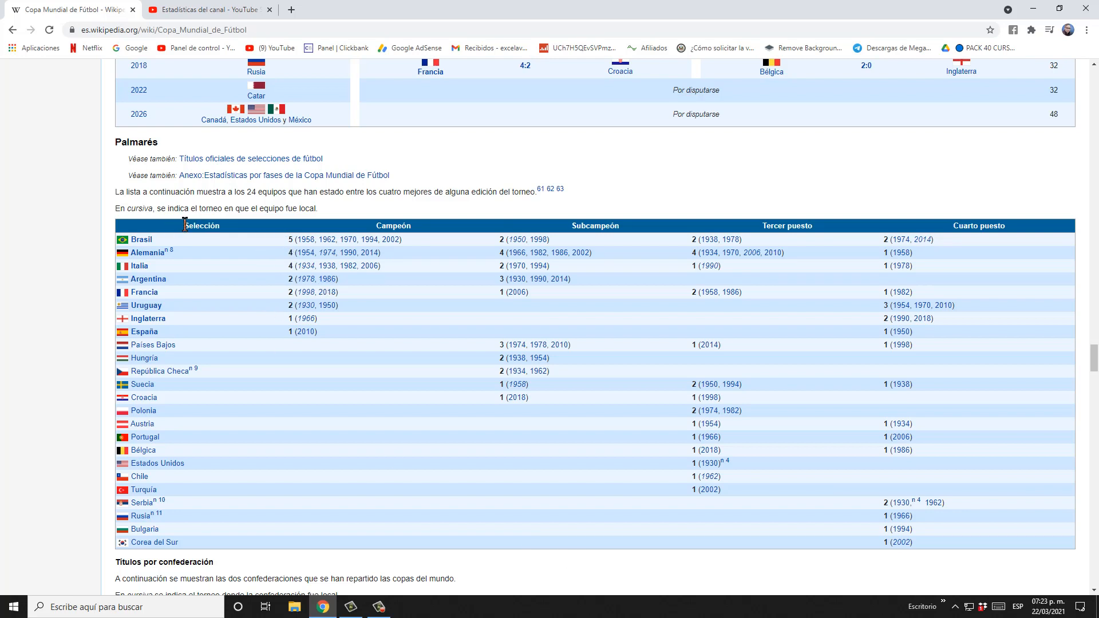
pyautogui.moveTo(185, 225); pyautogui.dragTo(971, 544)
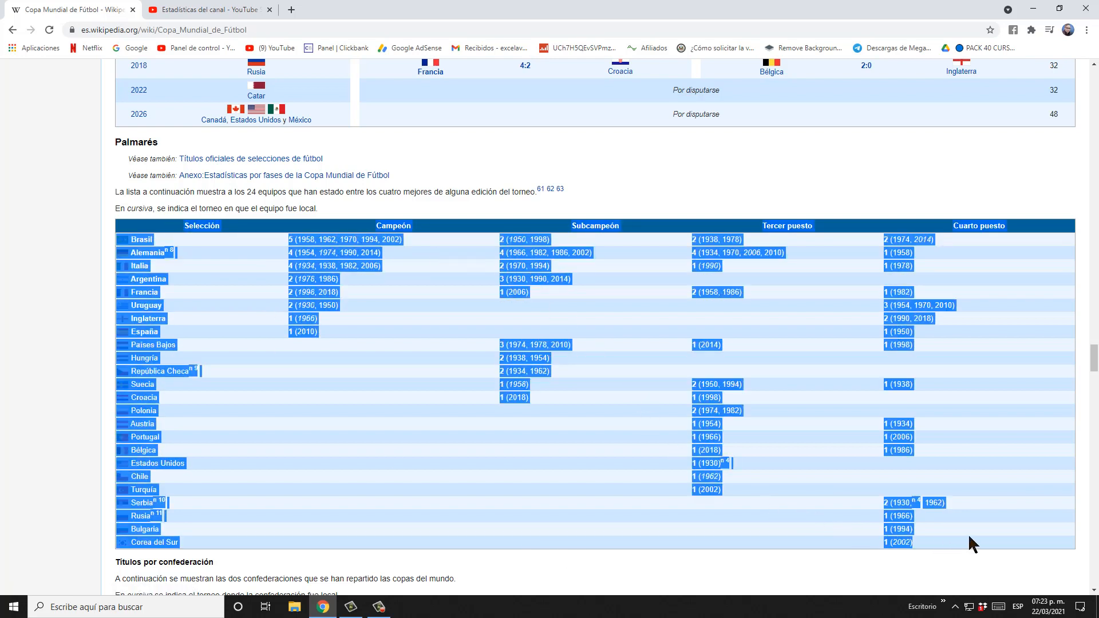
pyautogui.click(825, 294)
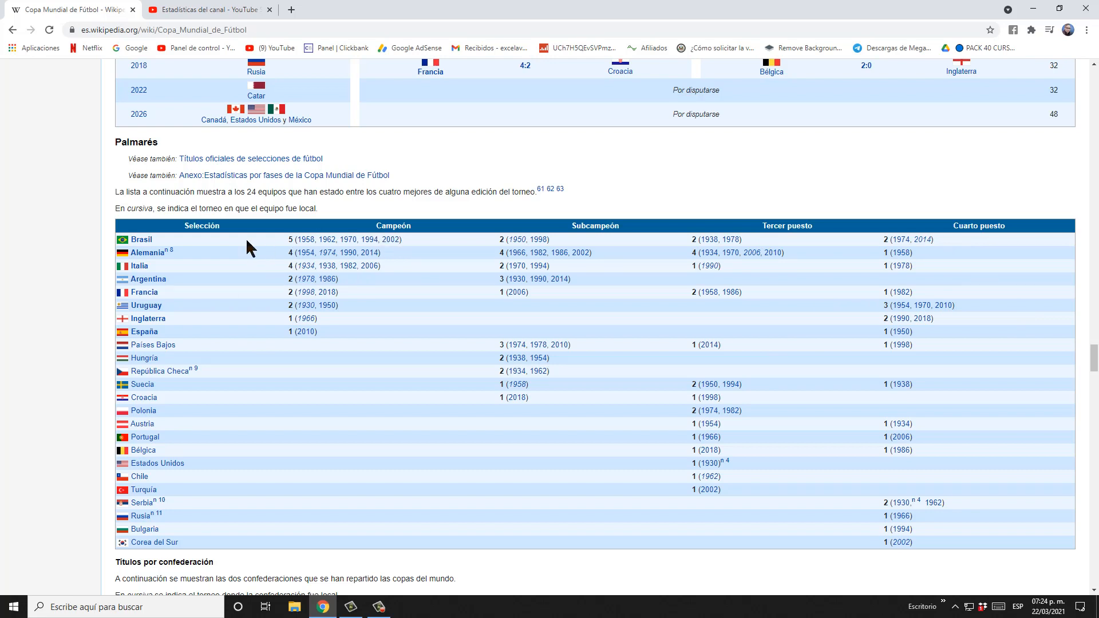
pyautogui.moveTo(268, 236); pyautogui.dragTo(286, 252)
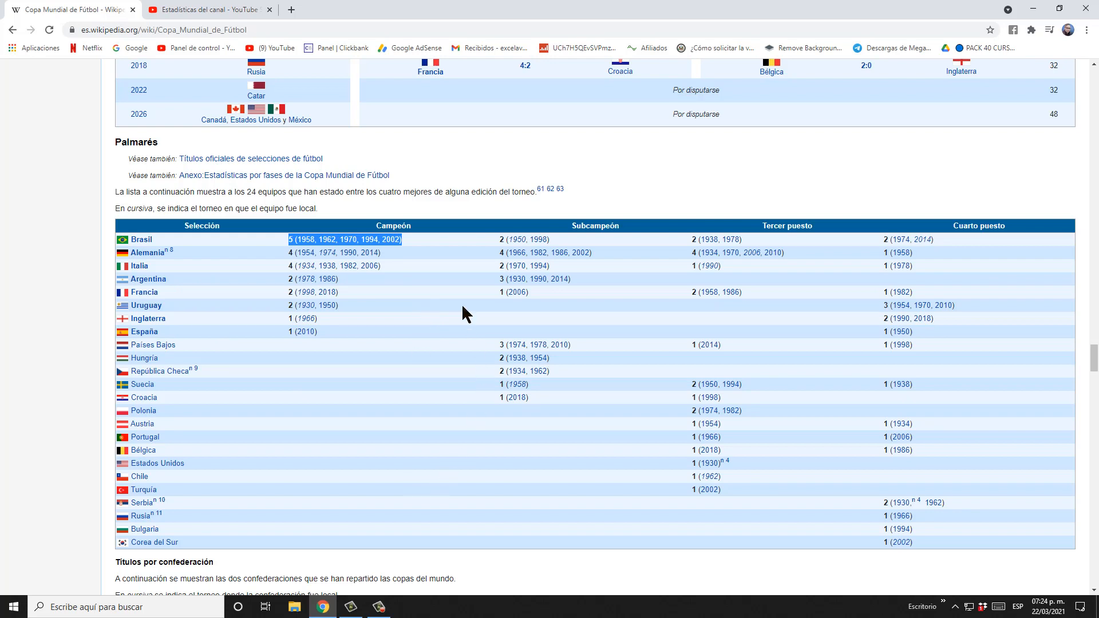
pyautogui.click(392, 407)
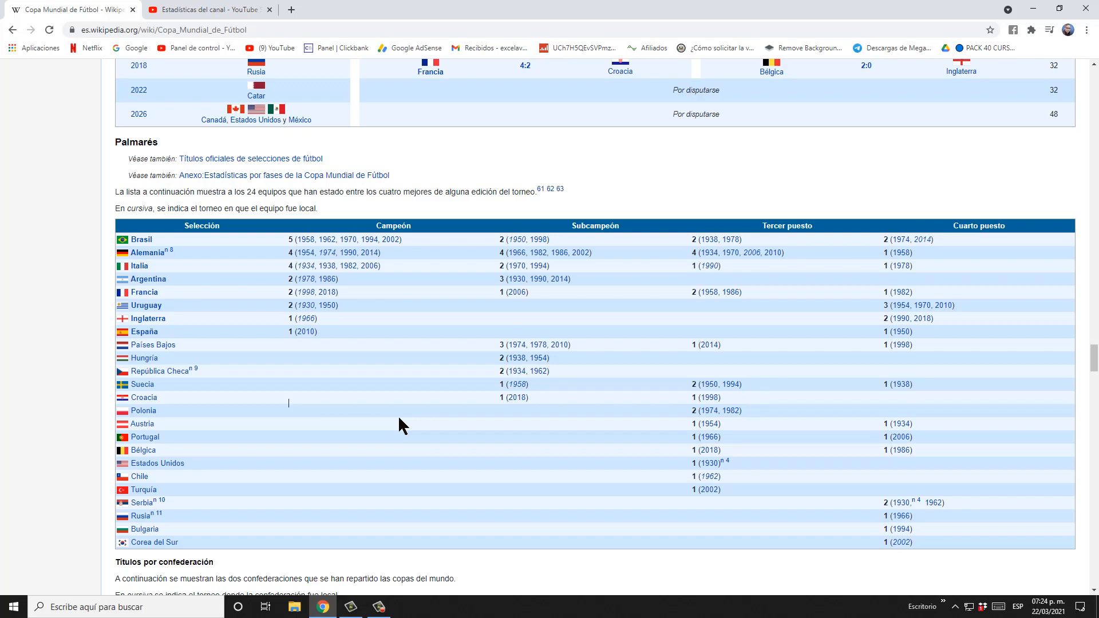
pyautogui.moveTo(163, 225); pyautogui.dragTo(991, 537)
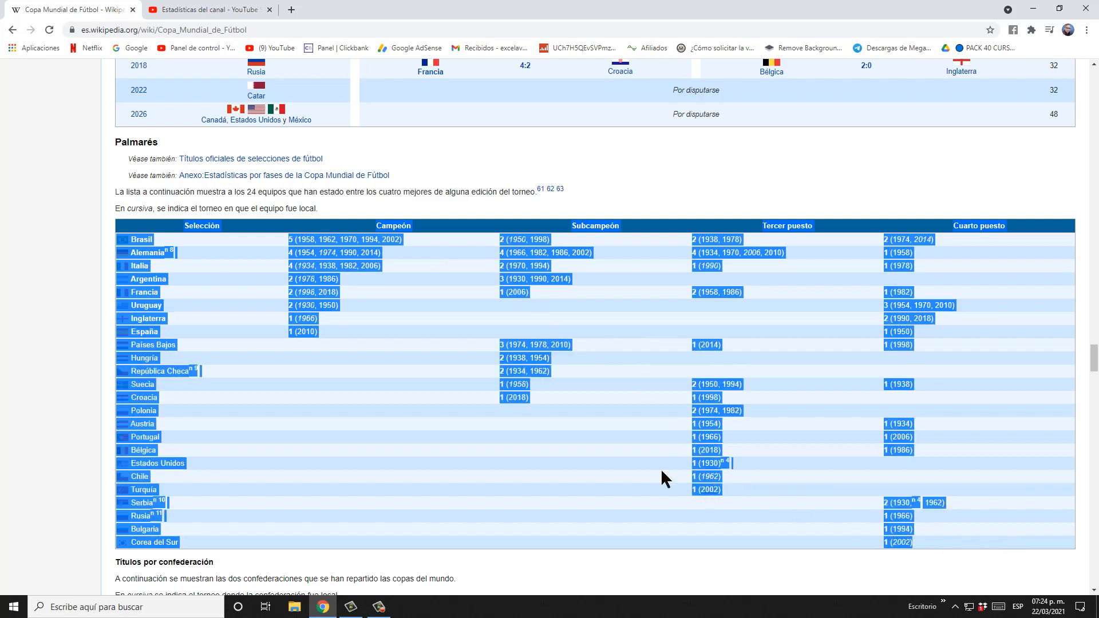
pyautogui.click(597, 450)
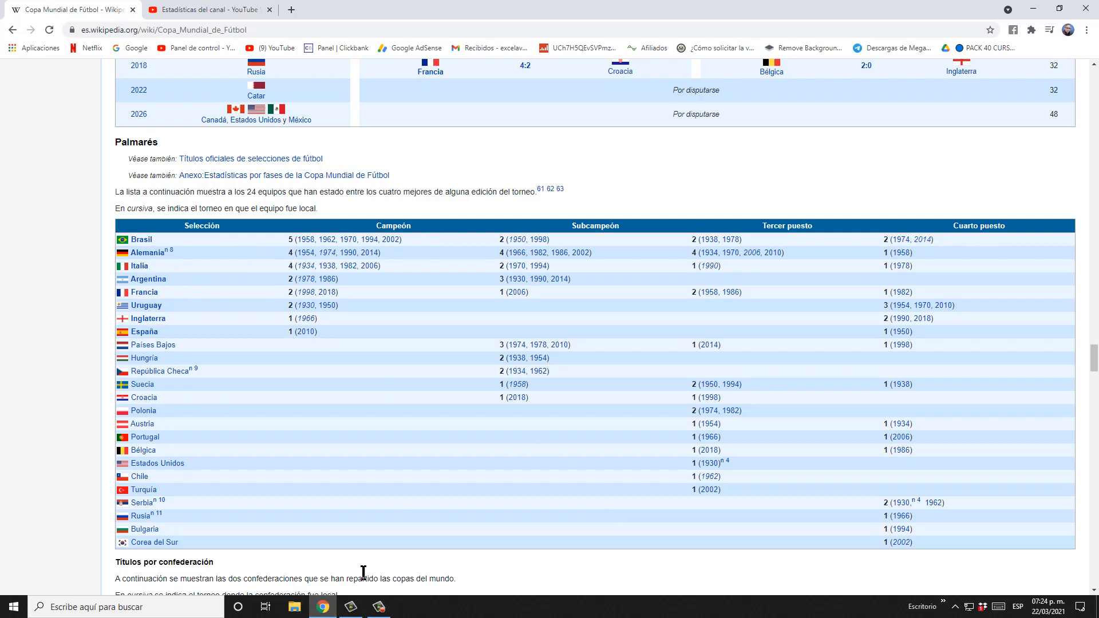
# Step: Copy the Wikipedia article's web address and create a blank workbook in Excel
pyautogui.press('super')
pyautogui.click(274, 294)
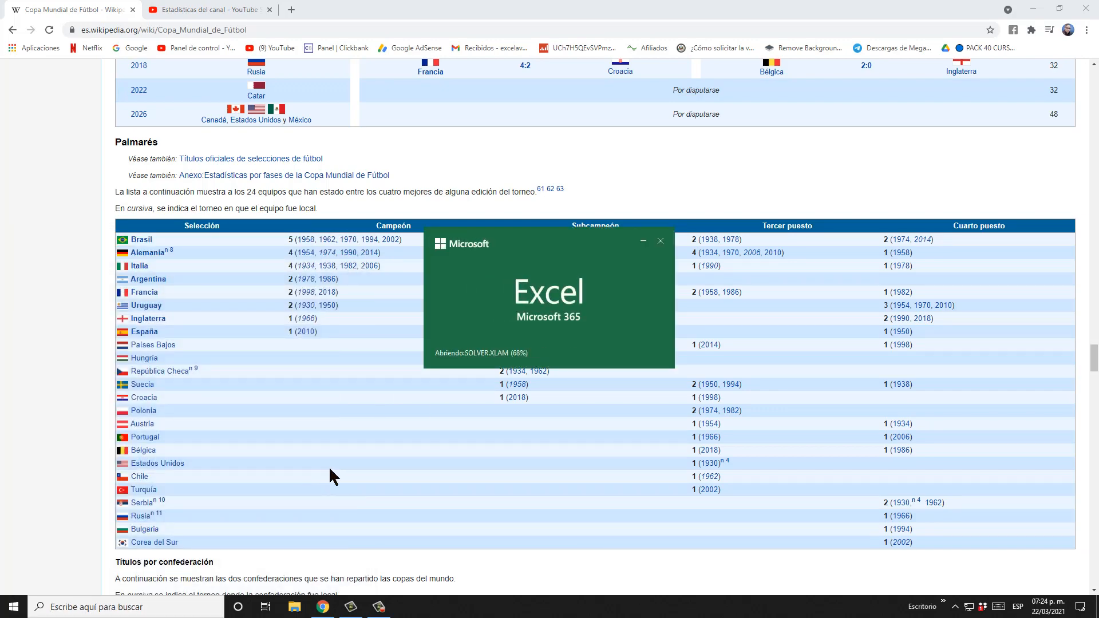
pyautogui.click(281, 29)
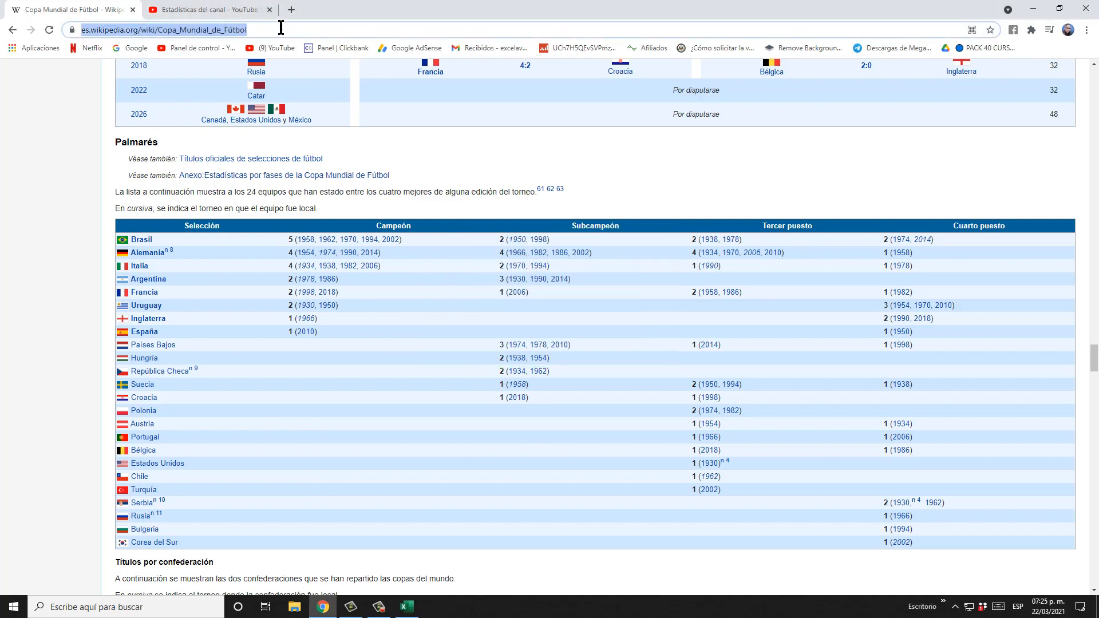
pyautogui.click(407, 606)
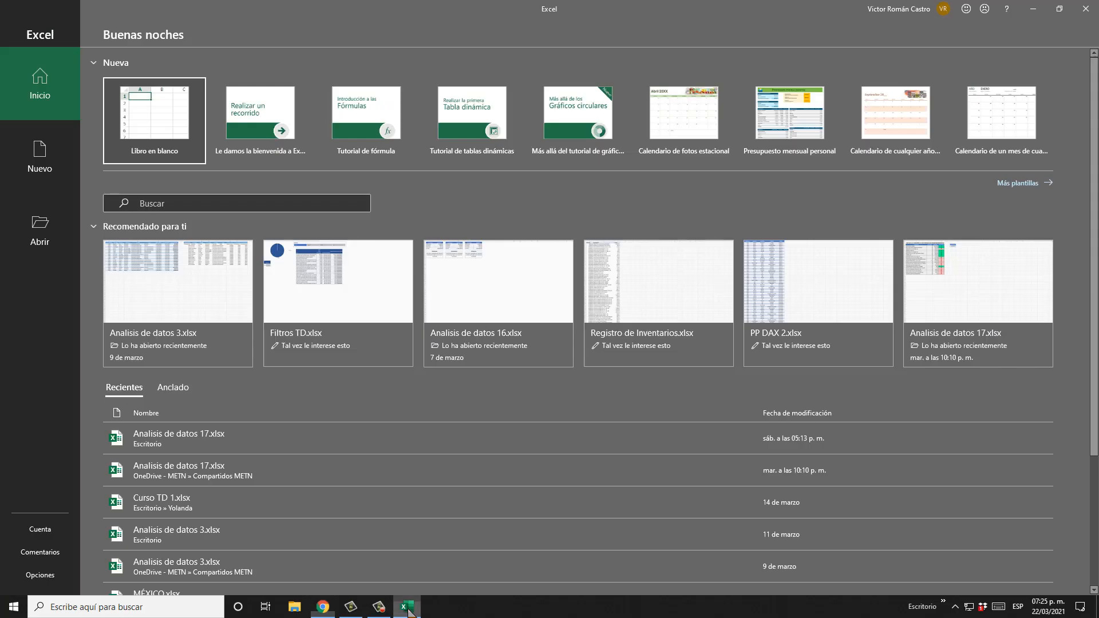
pyautogui.click(181, 105)
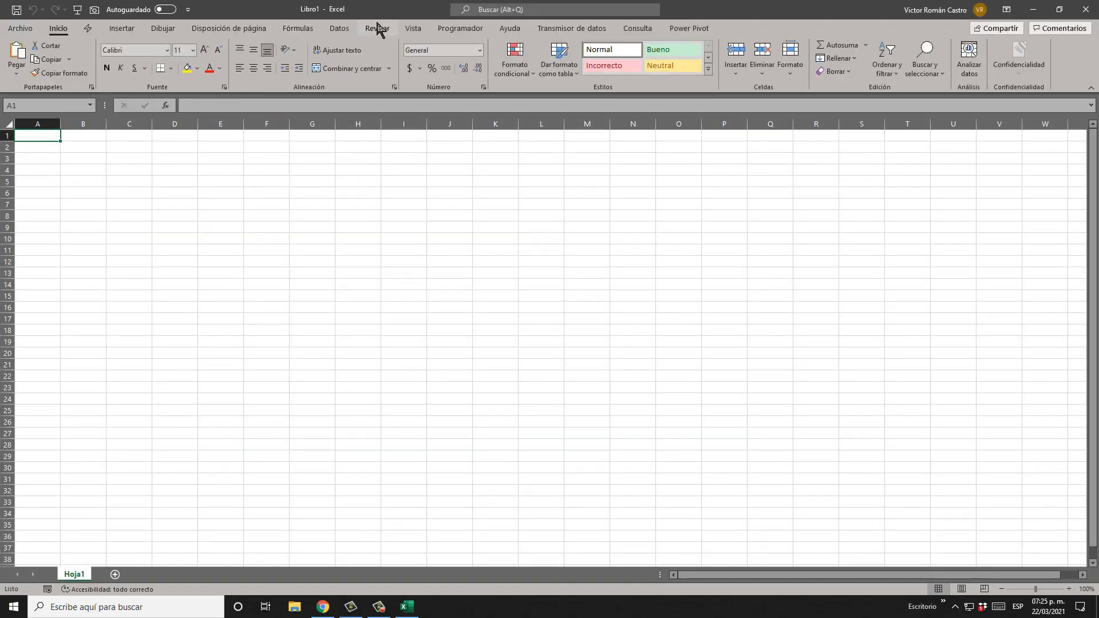
pyautogui.click(338, 29)
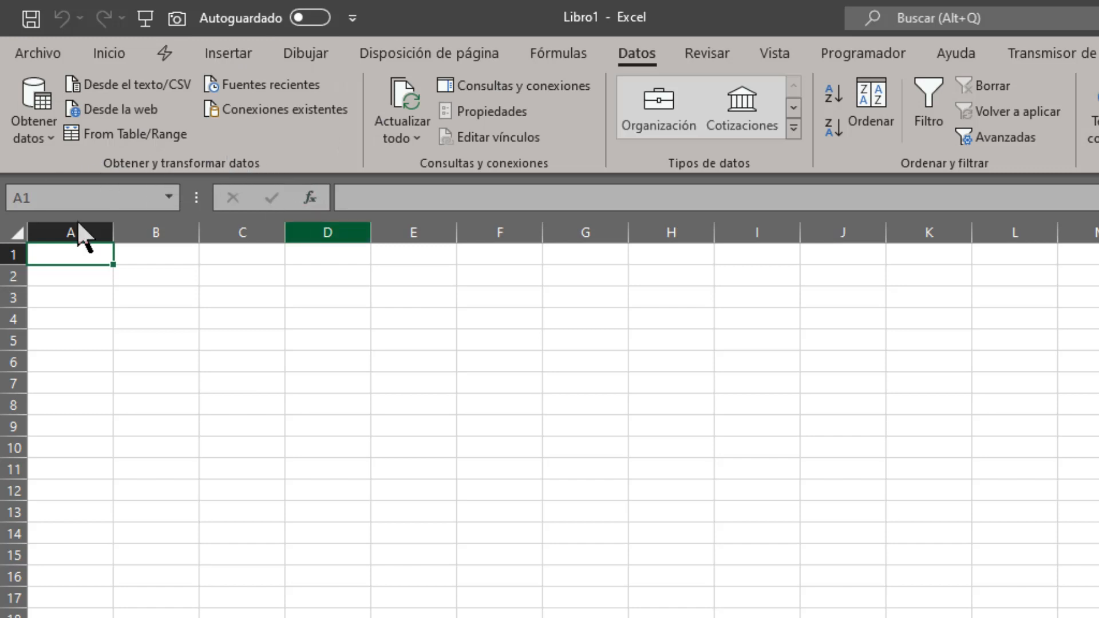
pyautogui.click(135, 115)
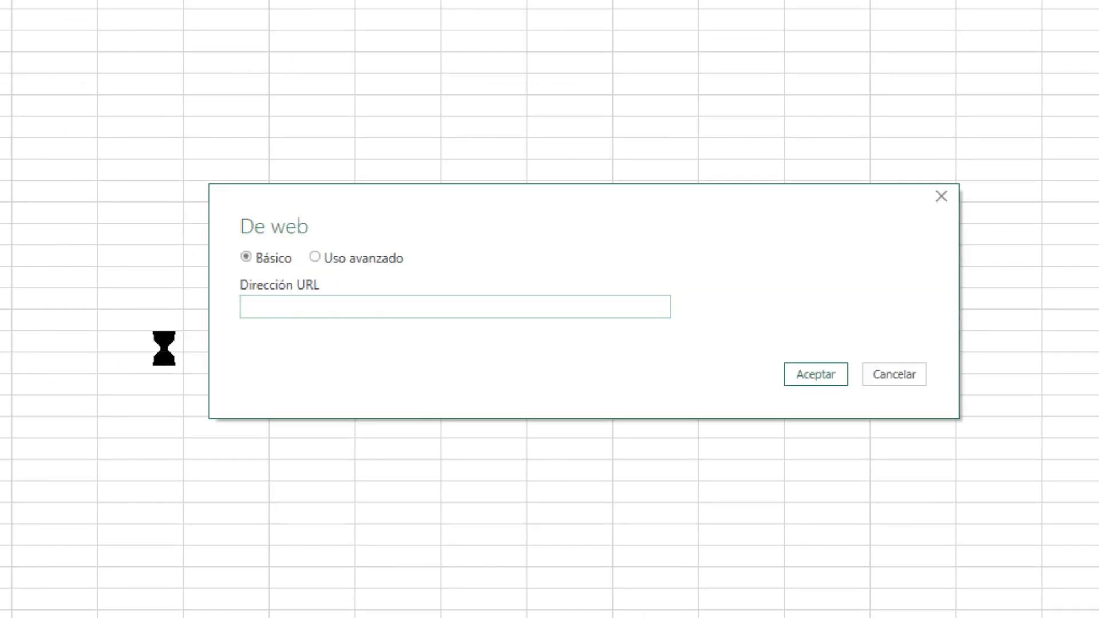
pyautogui.write('https://es.wikipedia.org/wiki/Copa_Mundial_de_F%C3%BAtbol')
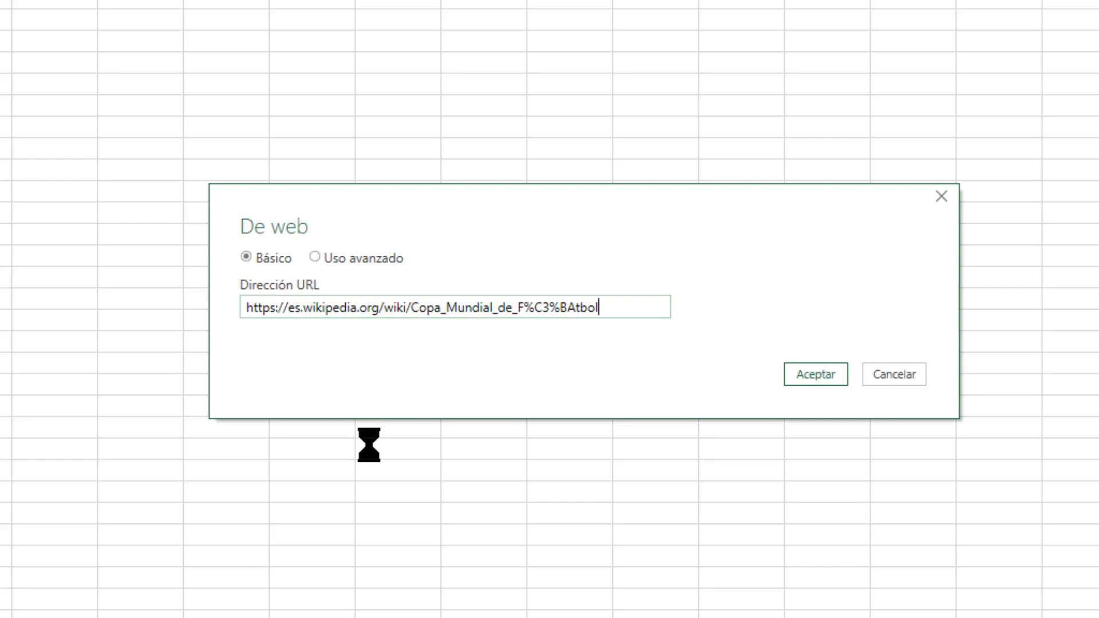
pyautogui.click(814, 372)
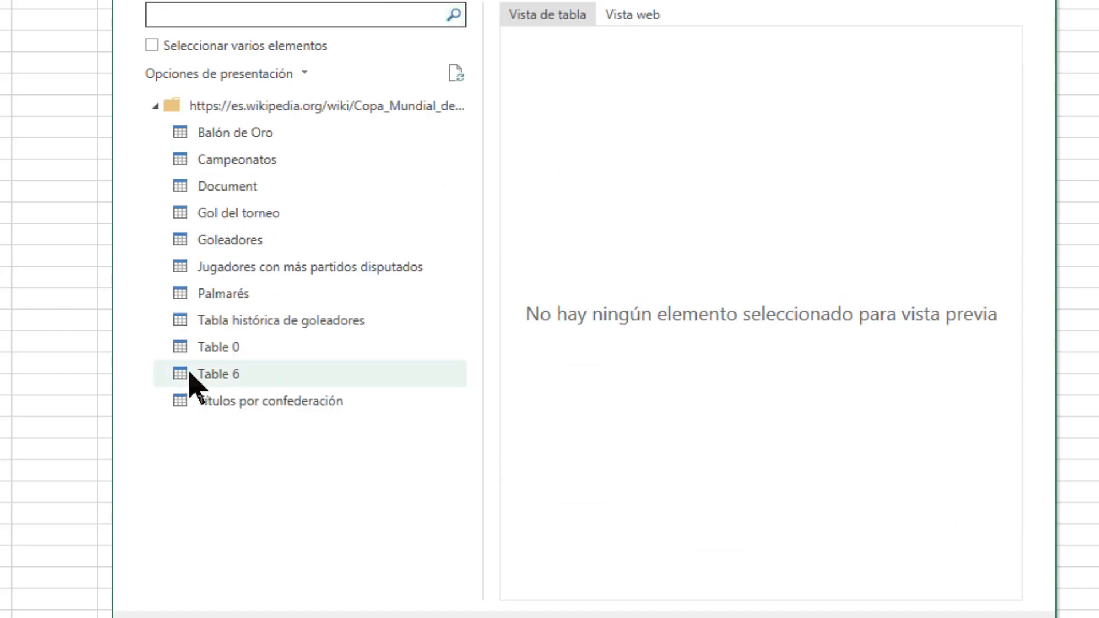
# Step: Preview the Balón de Oro, Campeonatos, Document, Gol del torneo and Goleadores tables found on the web page
pyautogui.click(315, 136)
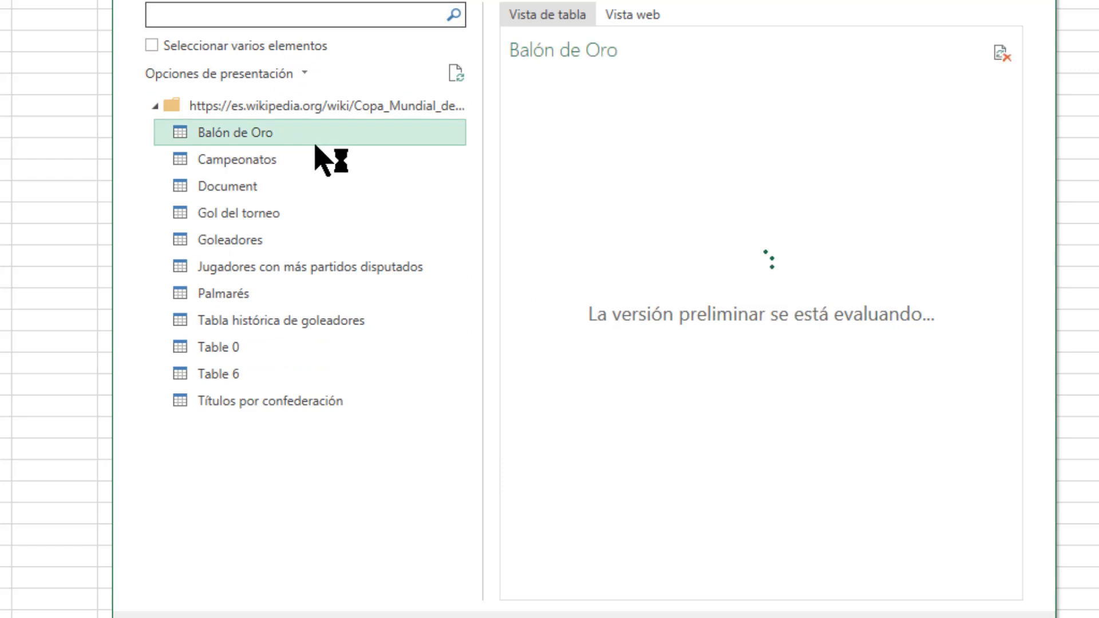
pyautogui.click(296, 163)
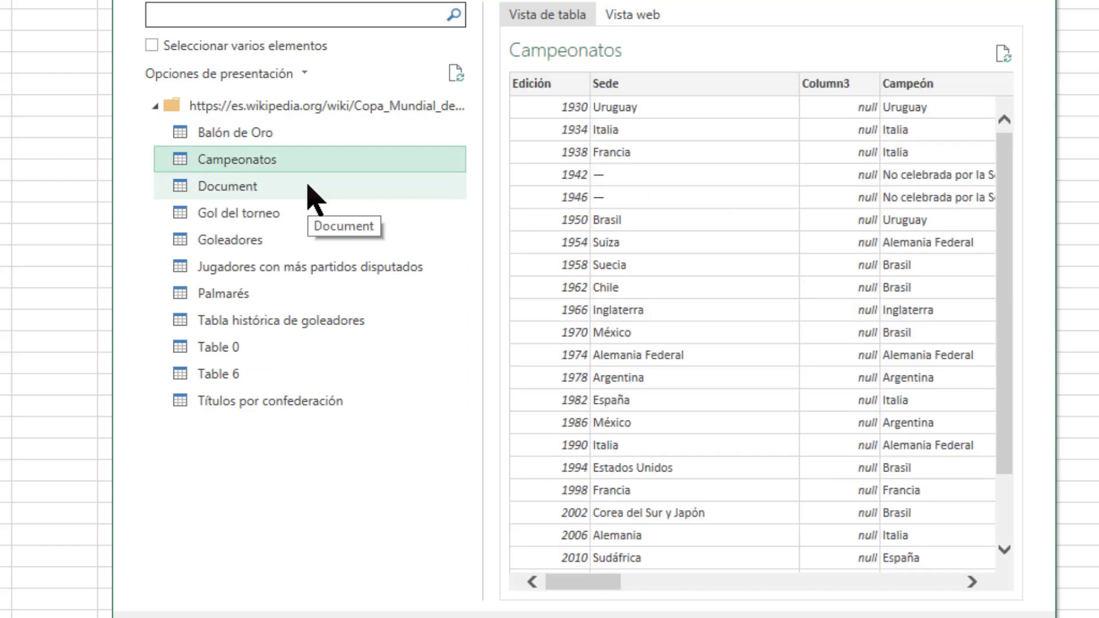
pyautogui.click(308, 187)
pyautogui.click(312, 214)
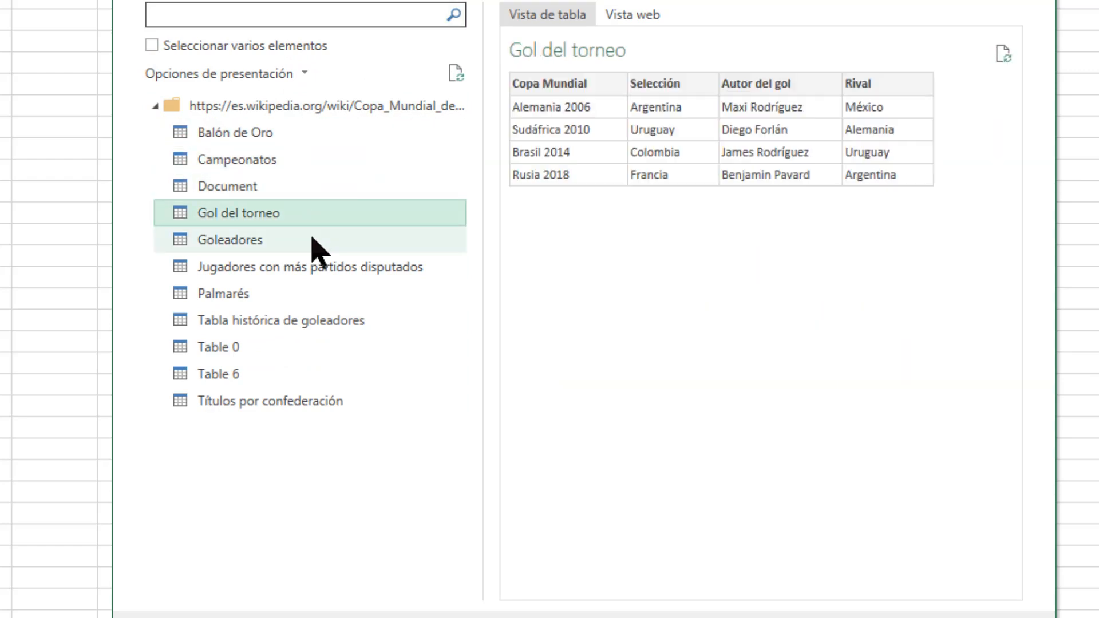
pyautogui.click(313, 240)
# Step: Choose the Palmarés table and open it in the Power Query editor for transformation
pyautogui.click(291, 293)
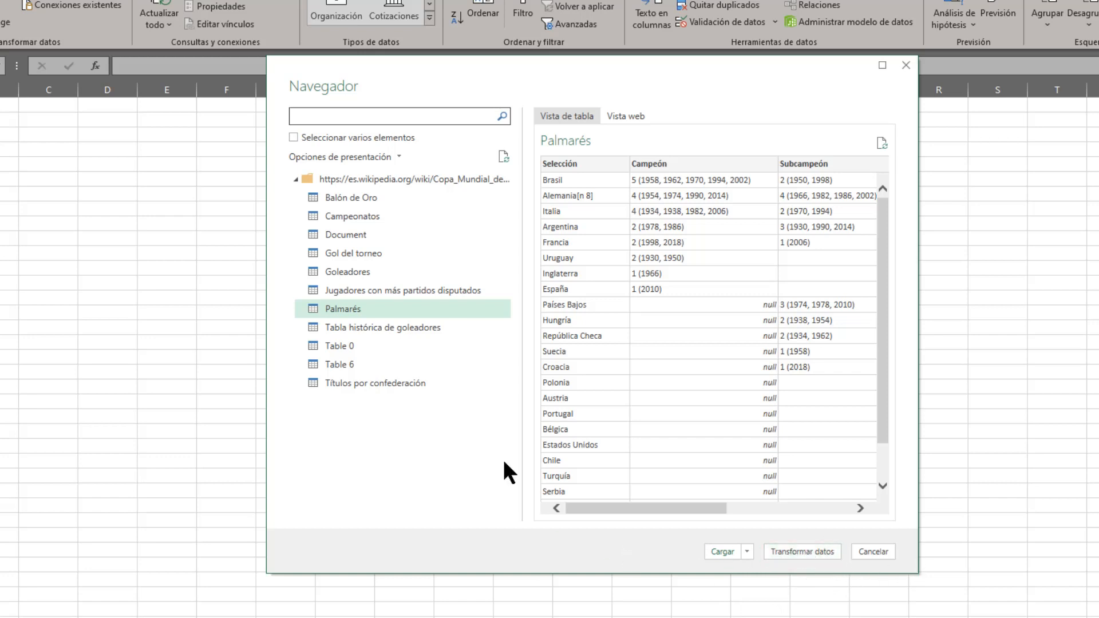
pyautogui.moveTo(633, 504); pyautogui.dragTo(601, 512)
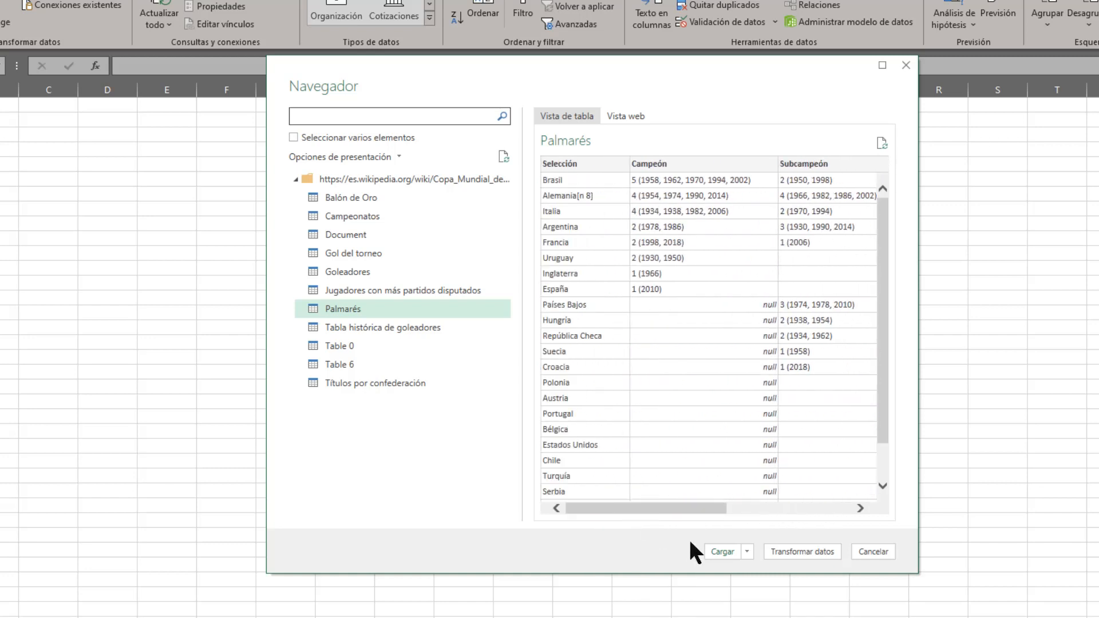
pyautogui.click(809, 546)
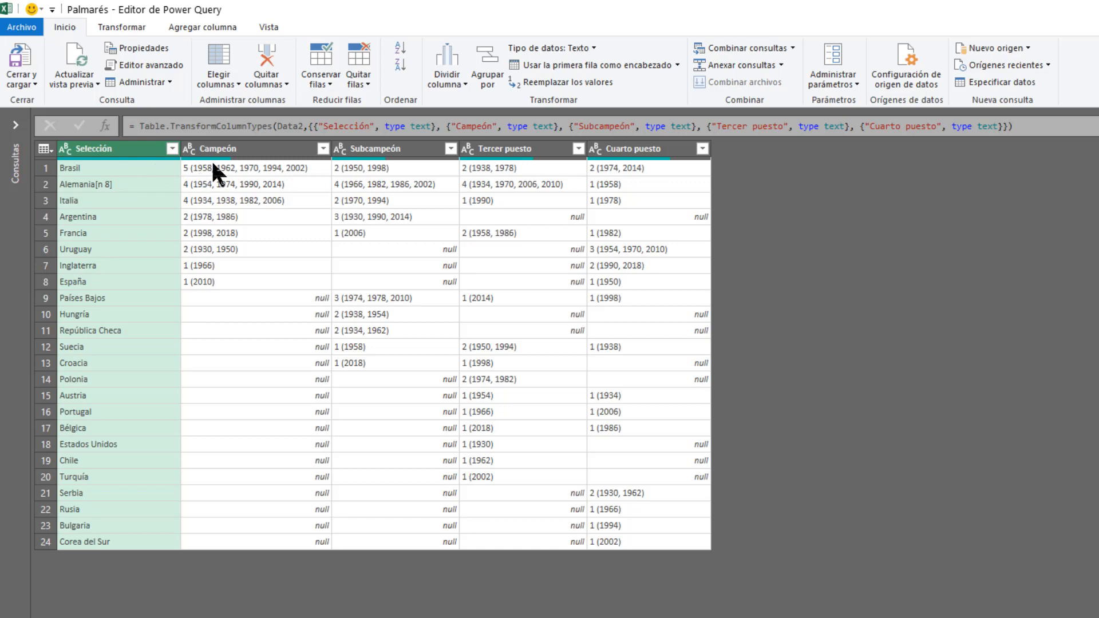
pyautogui.click(84, 185)
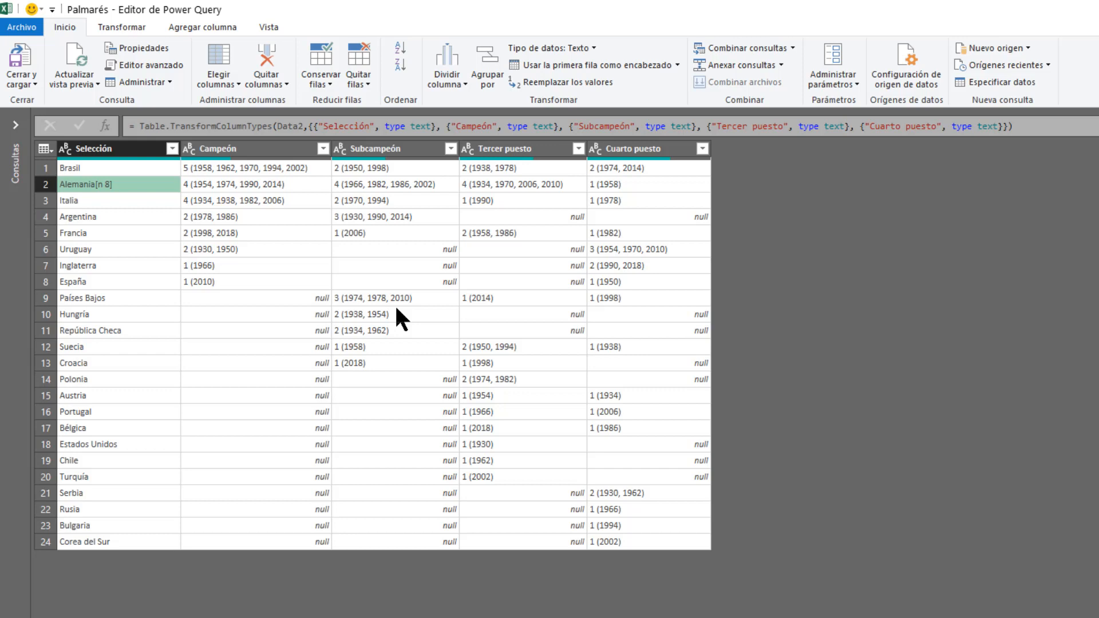
pyautogui.click(275, 150)
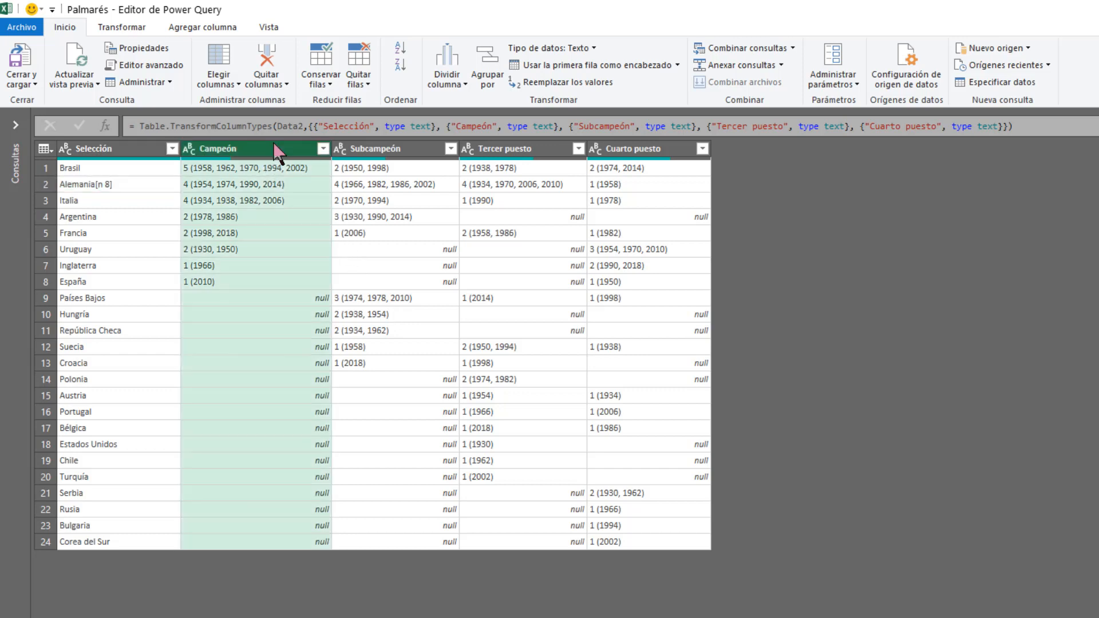
pyautogui.keyDown('ctrl'); pyautogui.click(388, 150); pyautogui.keyUp('ctrl')
pyautogui.keyDown('ctrl'); pyautogui.click(521, 150); pyautogui.keyUp('ctrl')
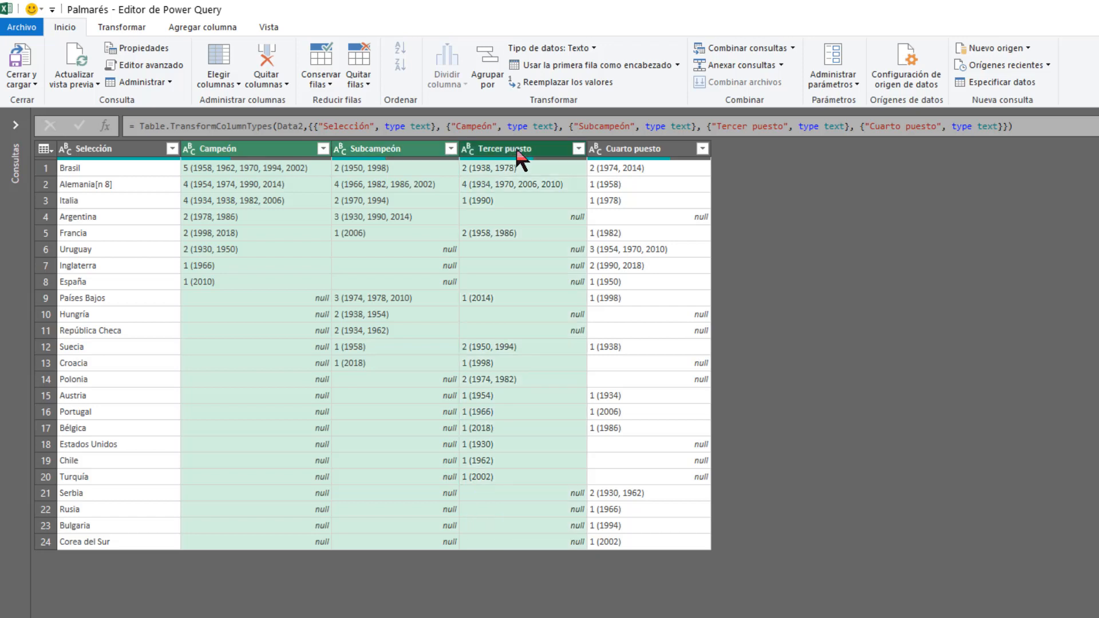
pyautogui.keyDown('ctrl'); pyautogui.click(641, 150); pyautogui.keyUp('ctrl')
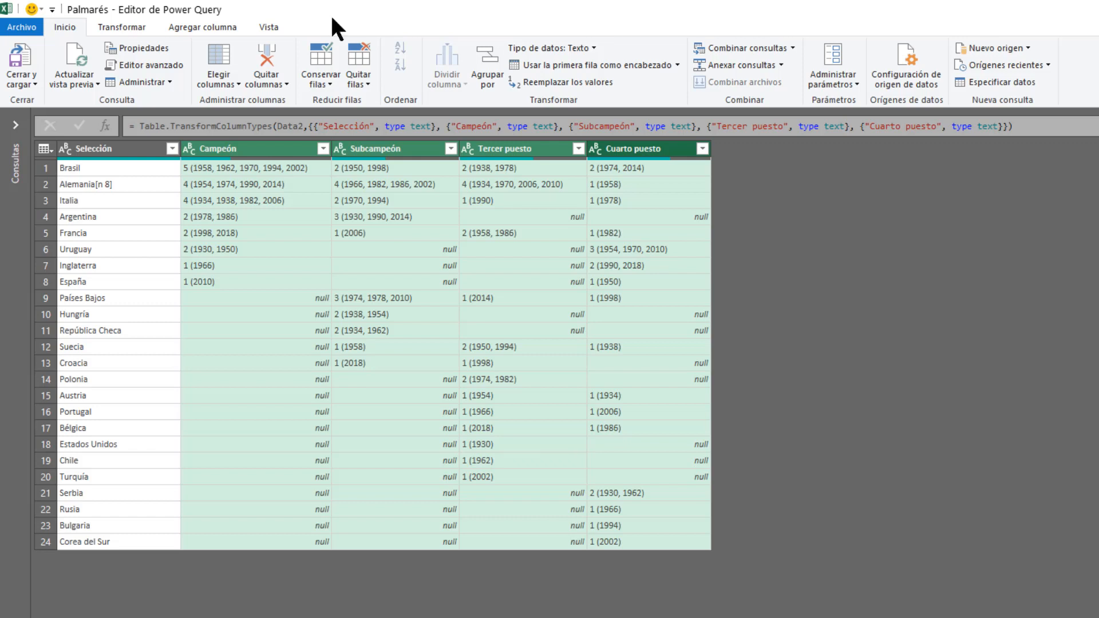
# Step: Unpivot the Campeón, Subcampeón, Tercer puesto and Cuarto puesto columns into attribute and value rows
pyautogui.click(255, 150)
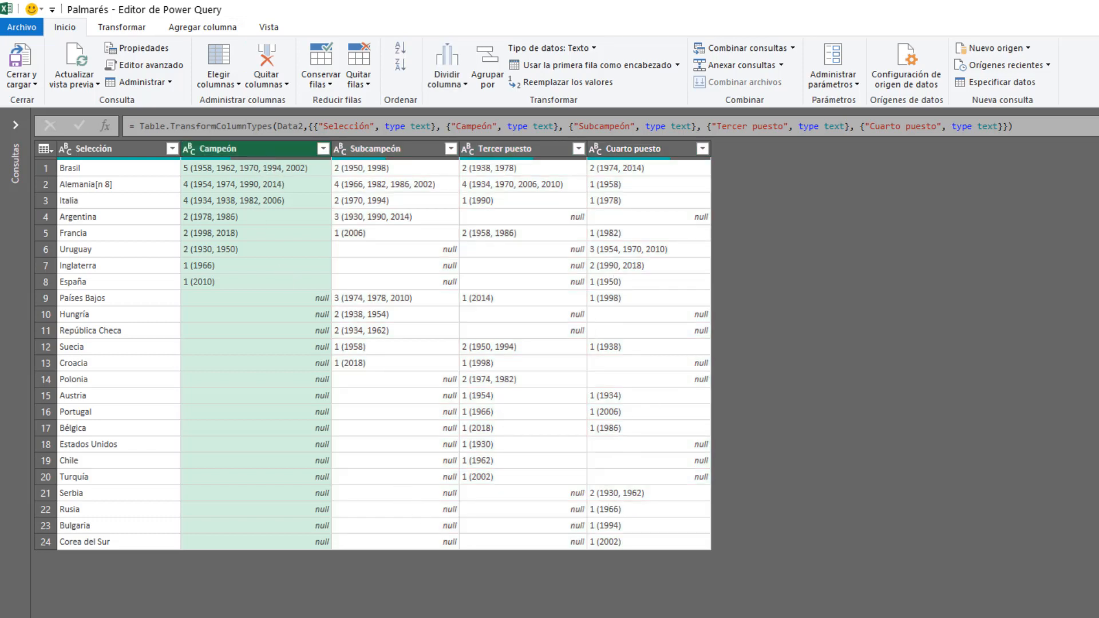
pyautogui.hotkey('shift', 'Right')
pyautogui.hotkey('shift', 'Right')
pyautogui.hotkey('shift', 'Right')
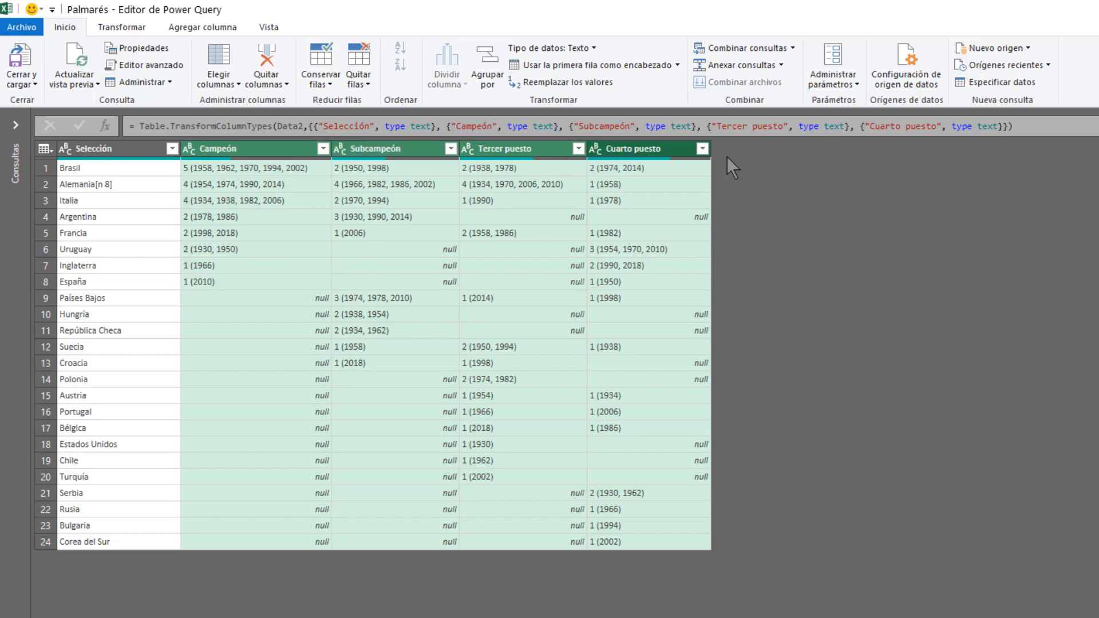
pyautogui.rightClick(258, 150)
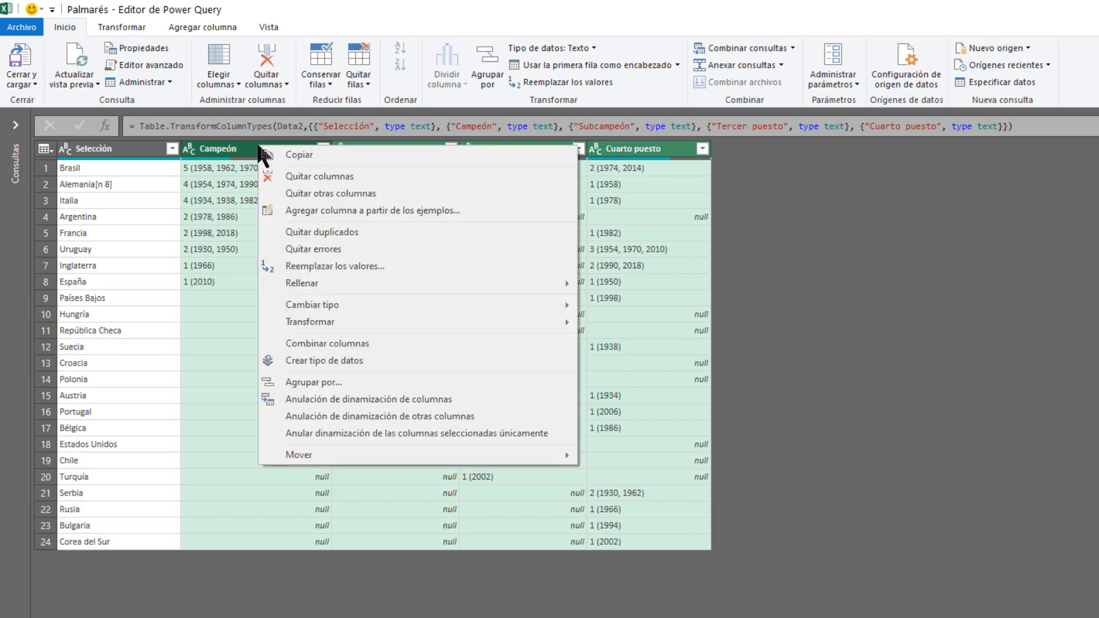
pyautogui.click(497, 397)
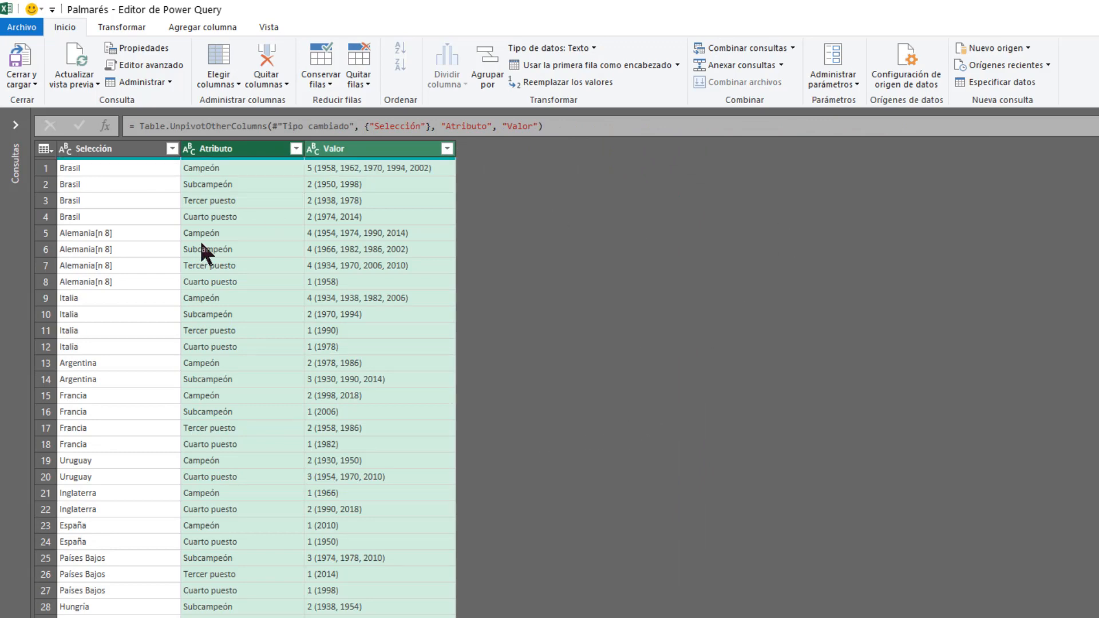
# Step: Rename the Atributo column as Logro
pyautogui.scroll(-3, 287, 255)
pyautogui.scroll(3, 281, 338)
pyautogui.scroll(-3, 280, 366)
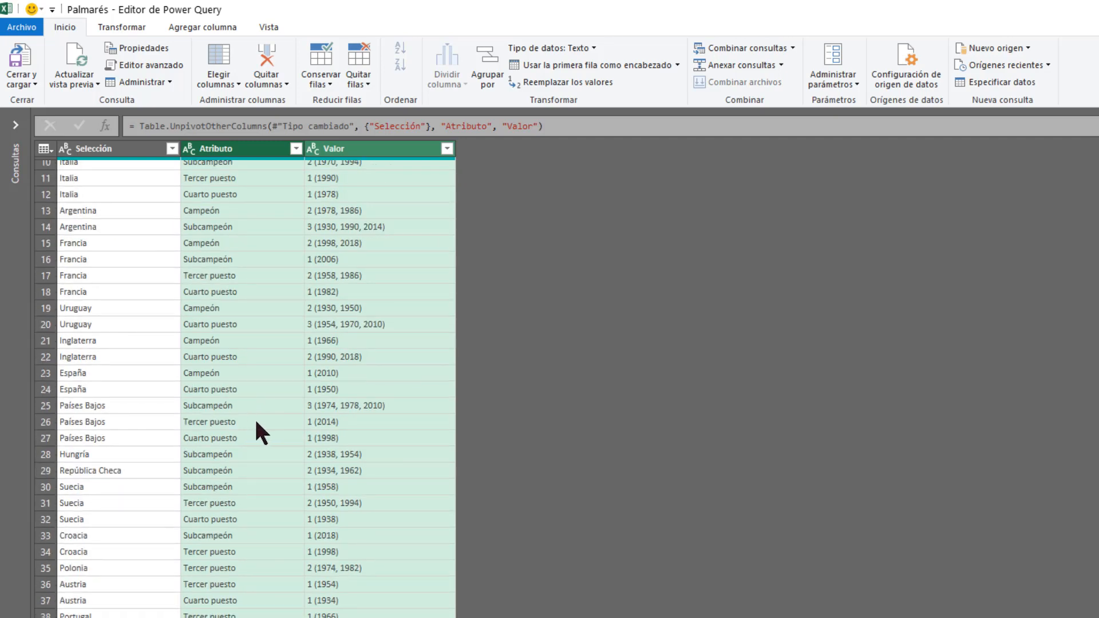
pyautogui.scroll(3, 261, 433)
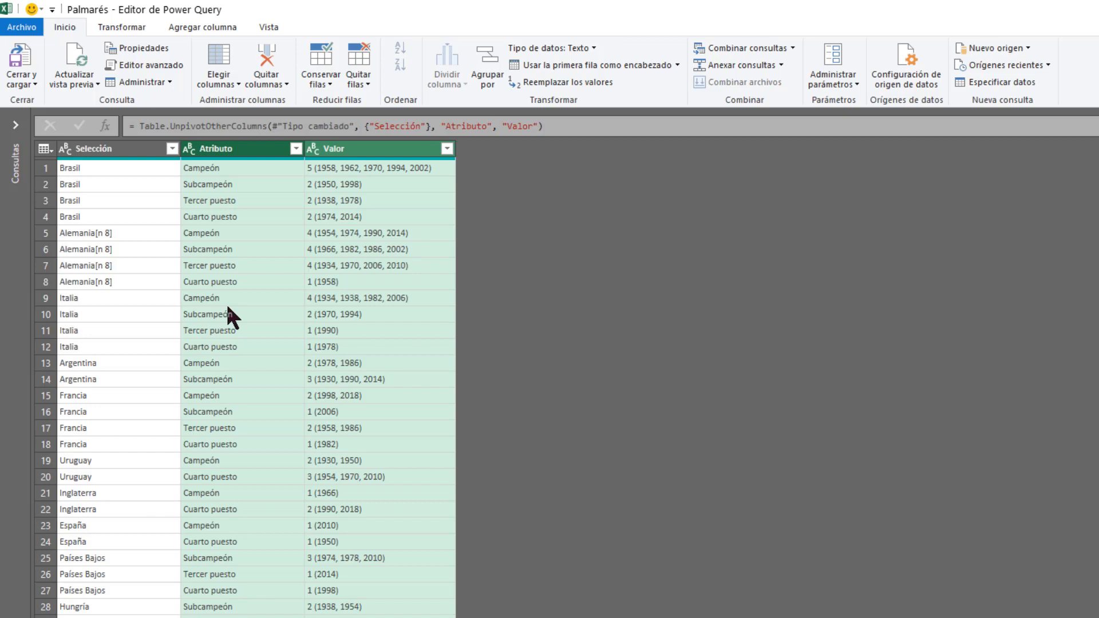
pyautogui.doubleClick(246, 149)
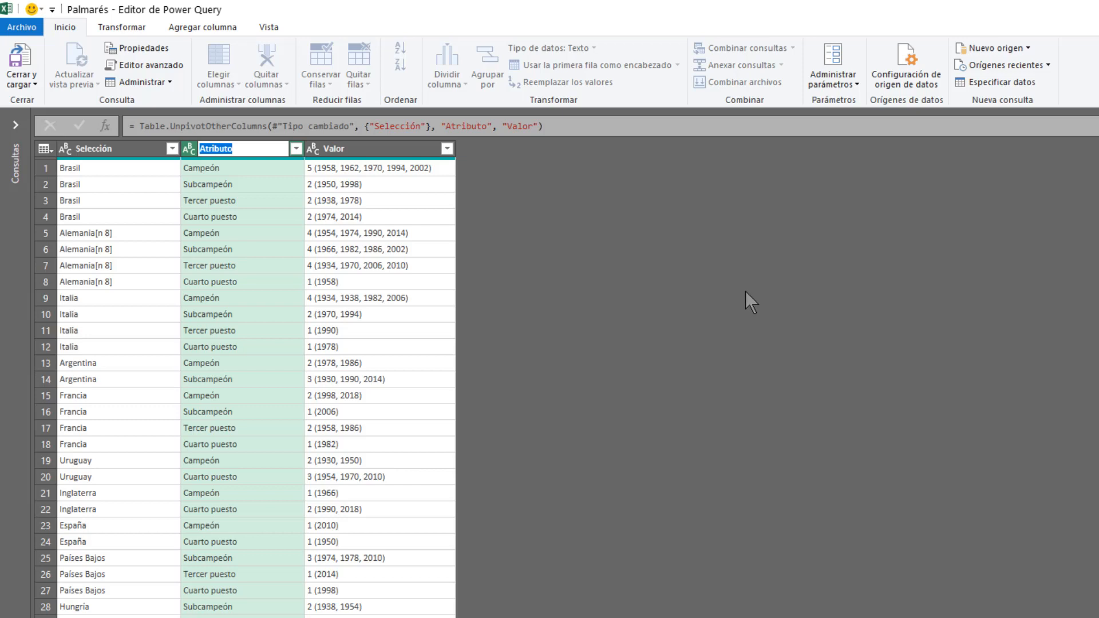
pyautogui.write('Logro')
pyautogui.press('Return')
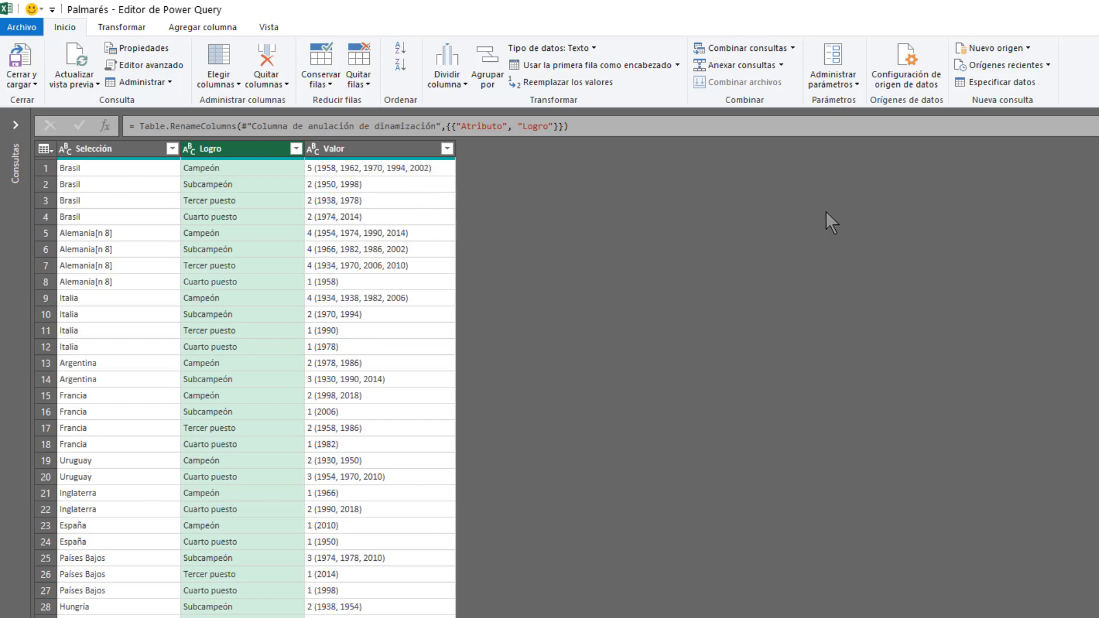
# Step: Split the Valor column by the custom delimiter "(" at each occurrence of the delimiter
pyautogui.click(398, 150)
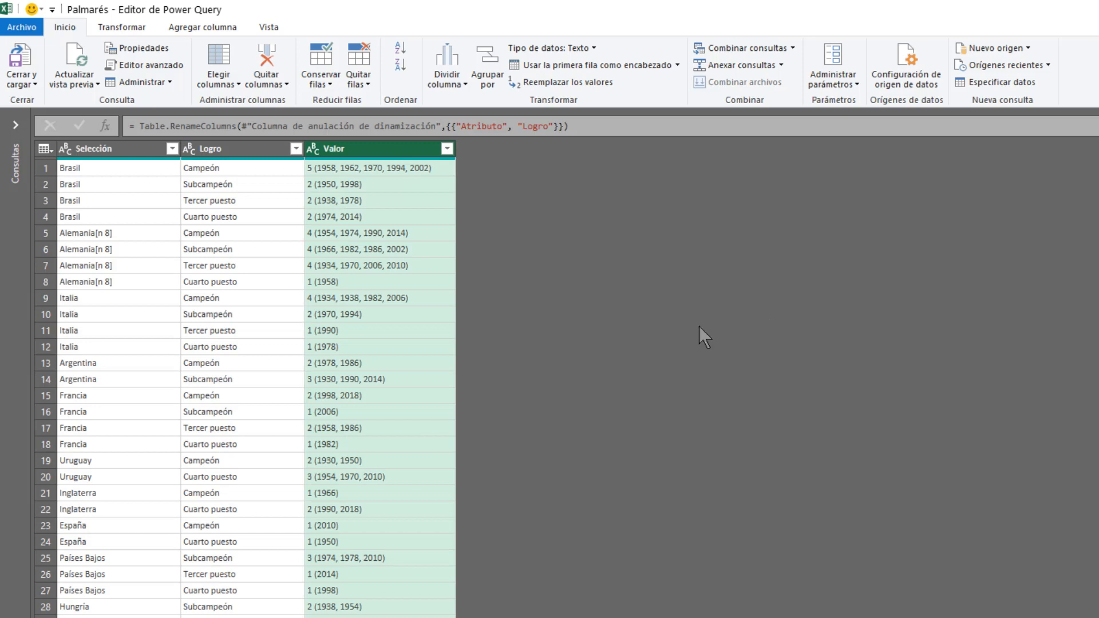
pyautogui.click(448, 86)
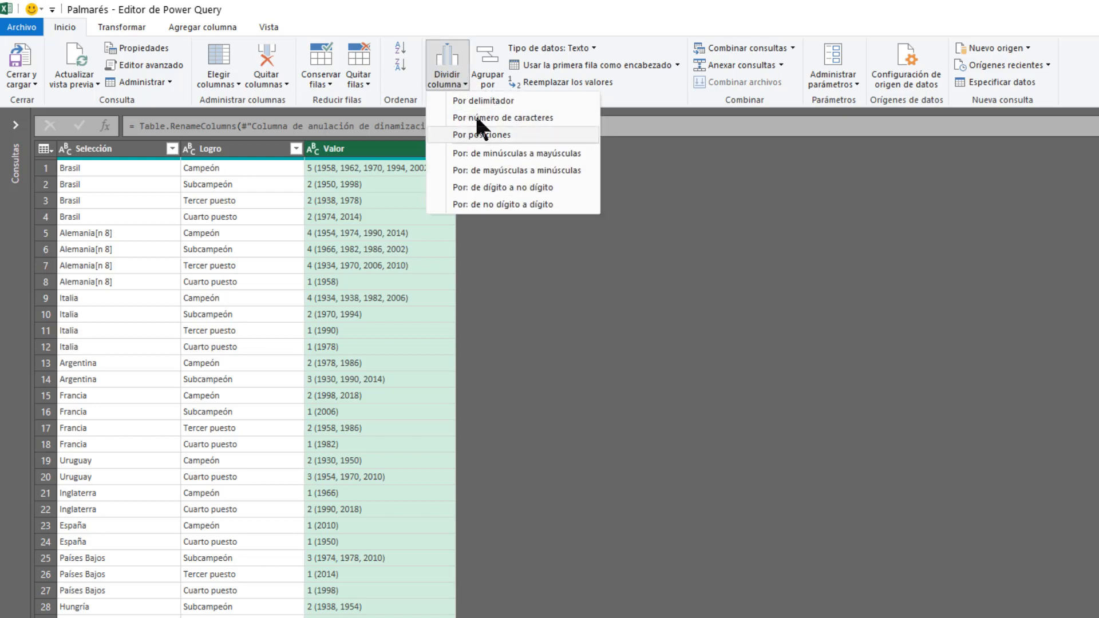
pyautogui.click(540, 102)
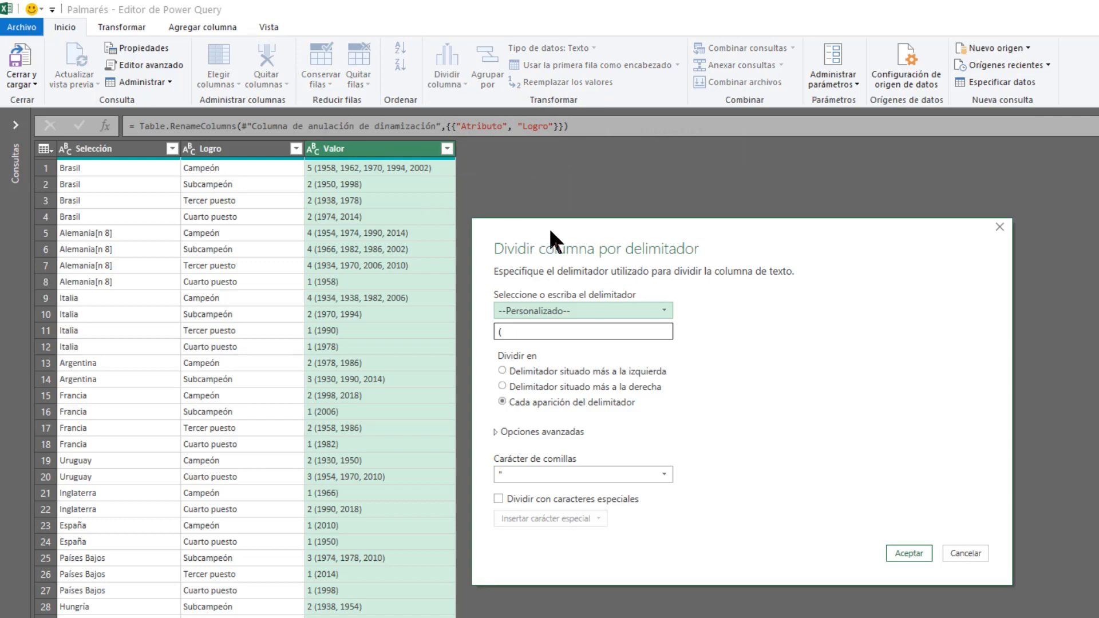
pyautogui.moveTo(575, 221); pyautogui.dragTo(564, 159)
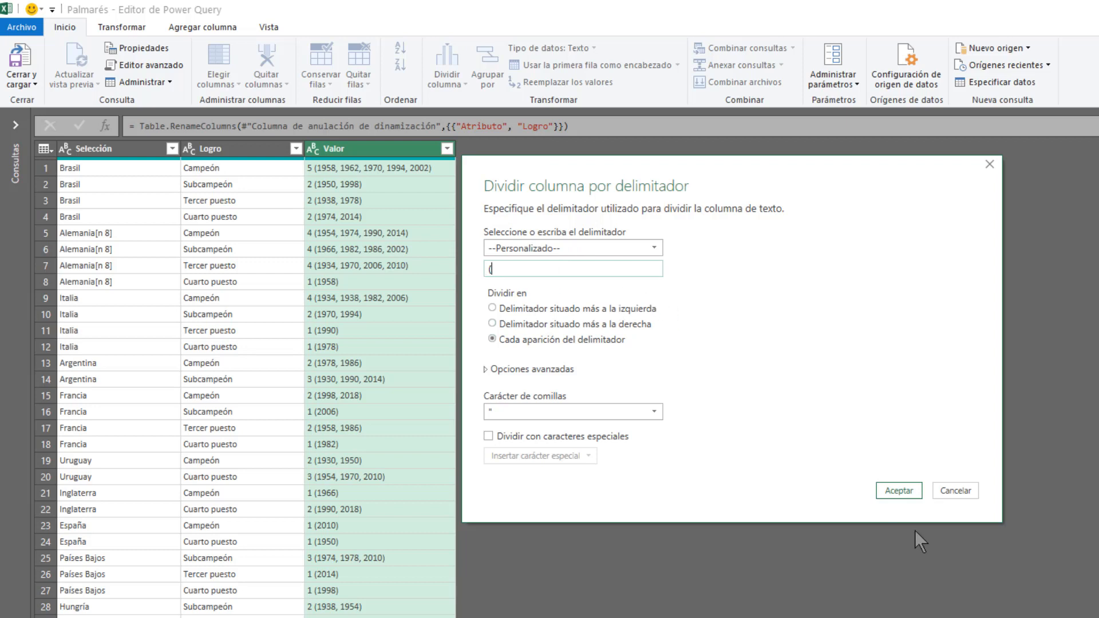
pyautogui.click(898, 490)
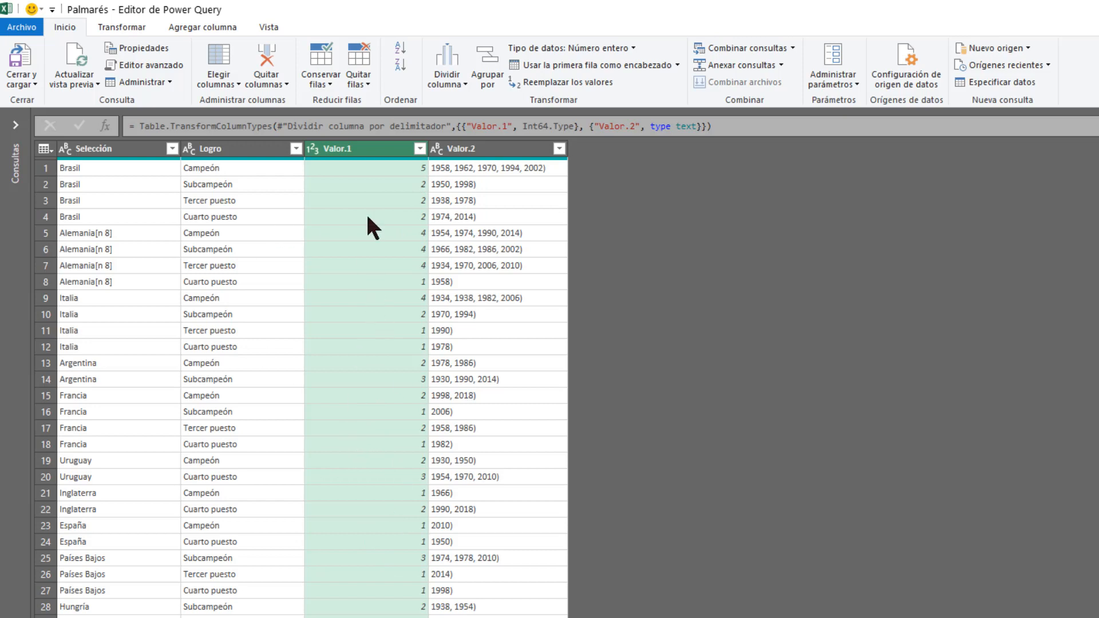
pyautogui.click(201, 167)
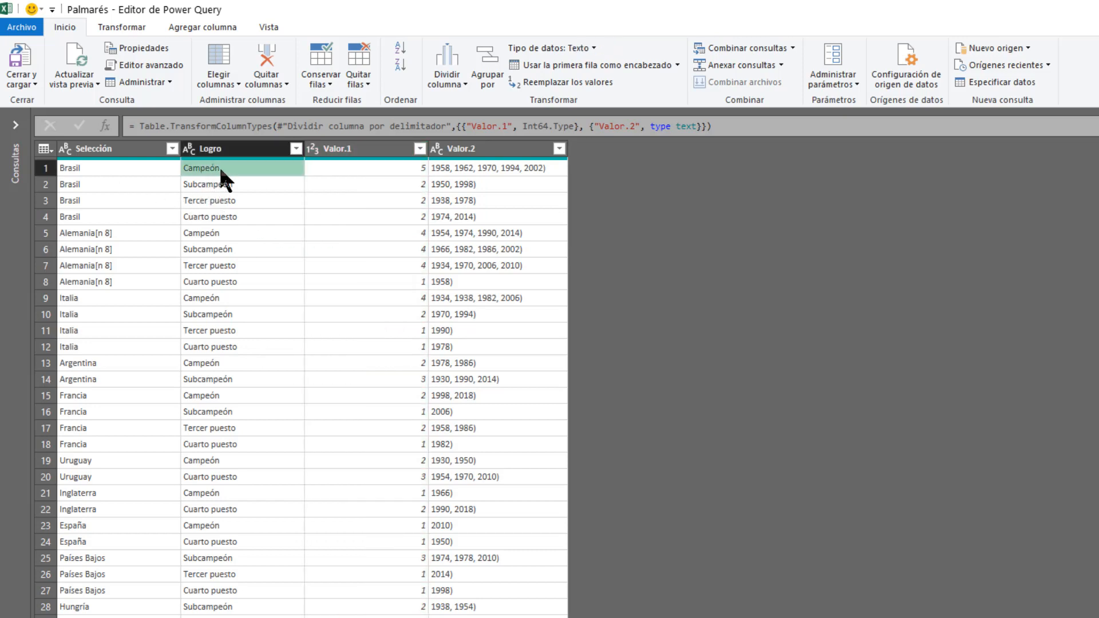
pyautogui.click(386, 167)
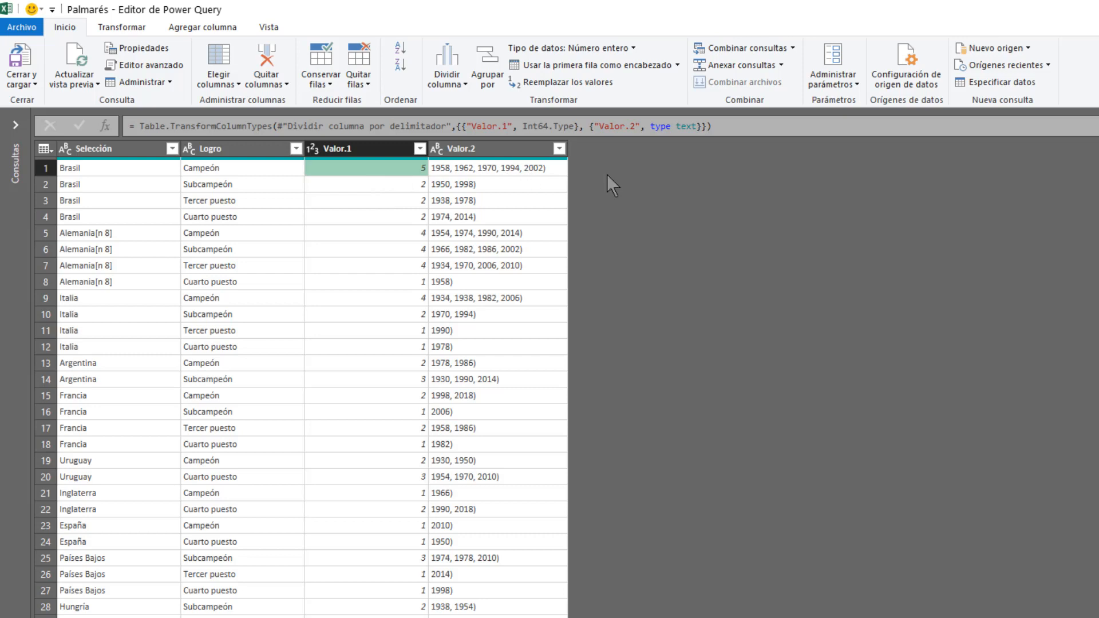
pyautogui.click(237, 184)
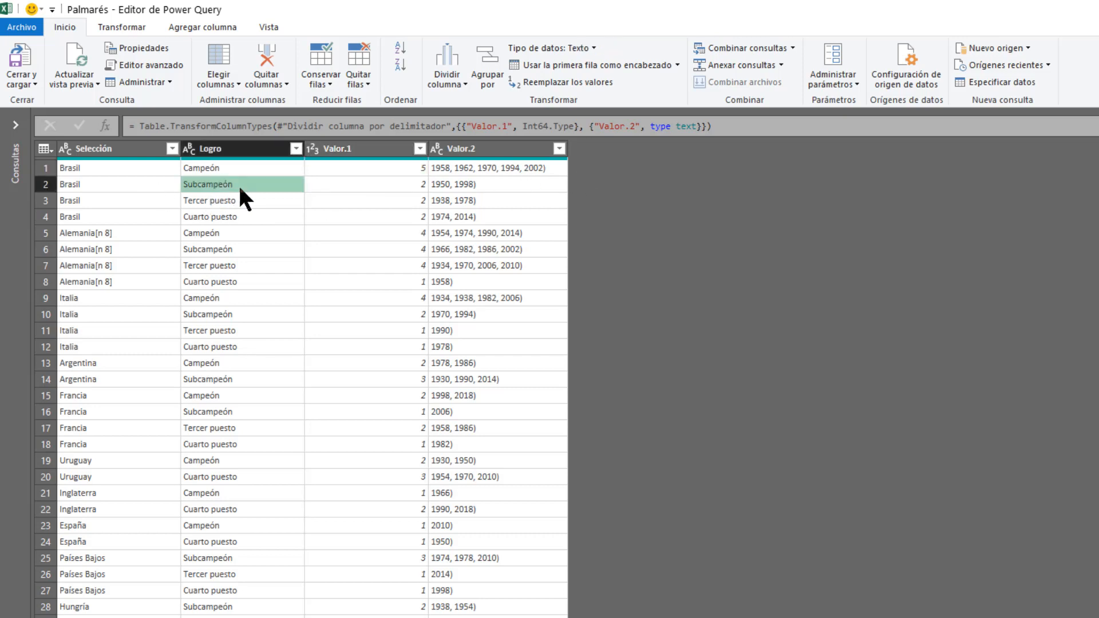
pyautogui.click(505, 183)
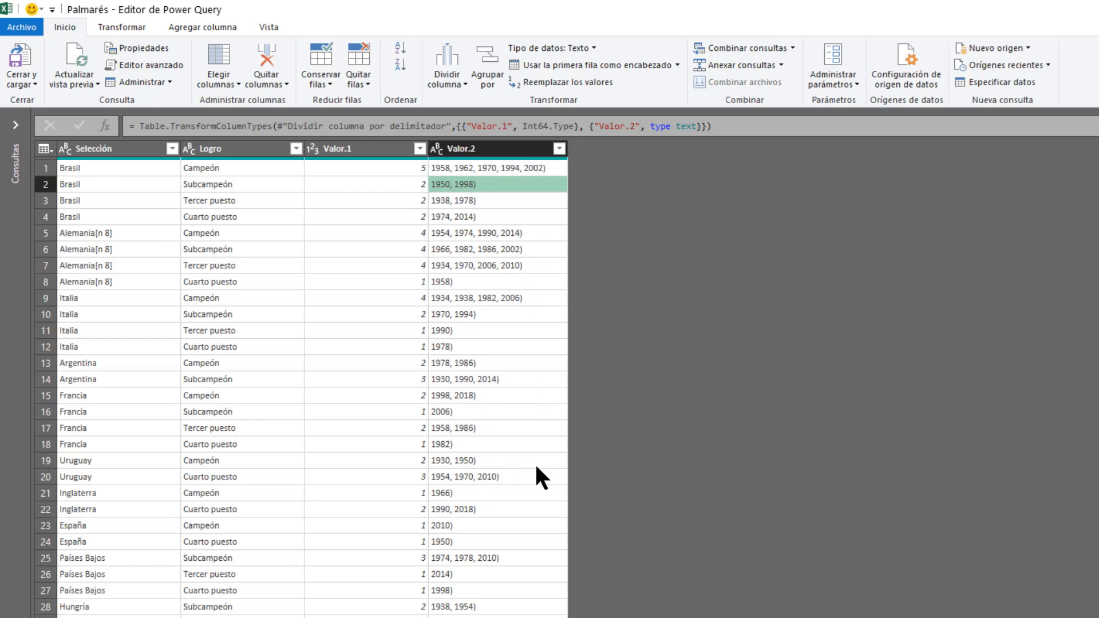
# Step: Replace every closing parenthesis ")" in the Valor.2 column with an empty value
pyautogui.click(502, 156)
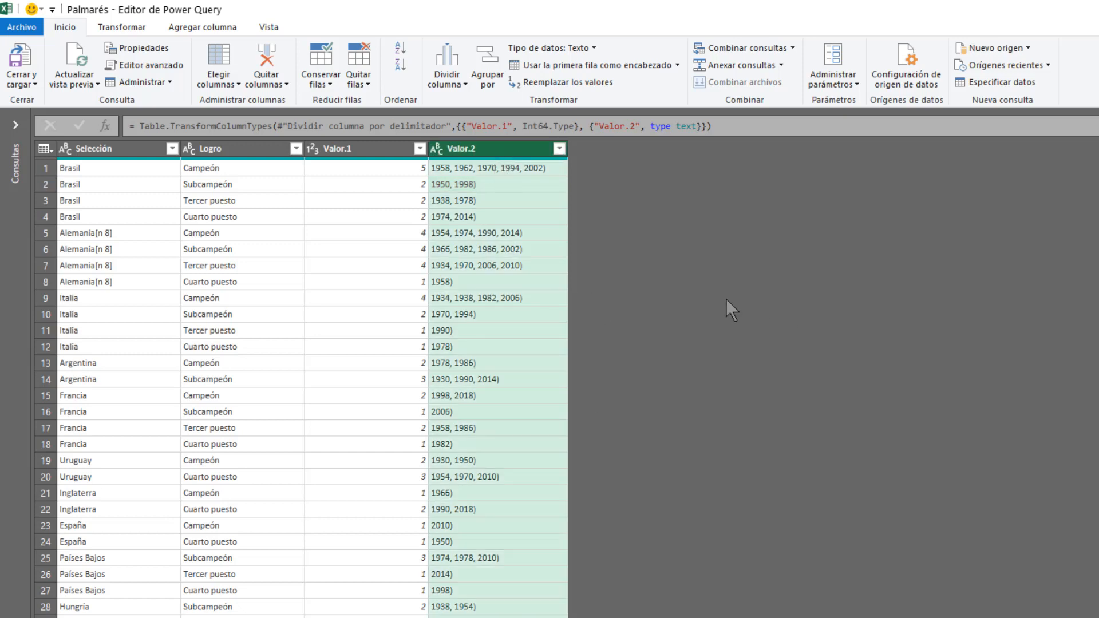
pyautogui.rightClick(482, 153)
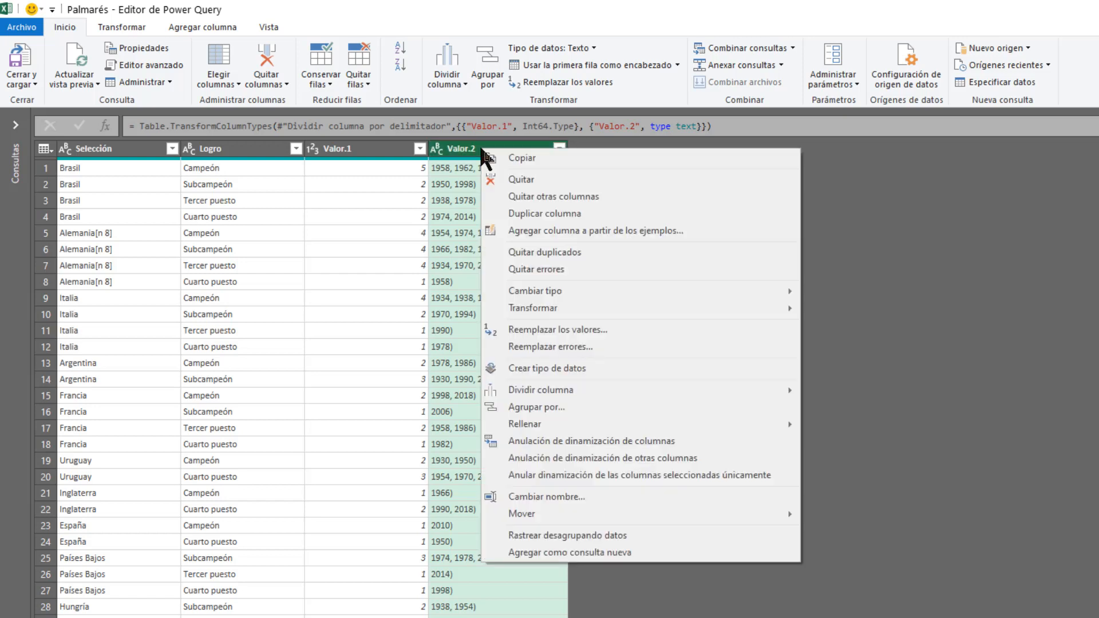
pyautogui.click(602, 329)
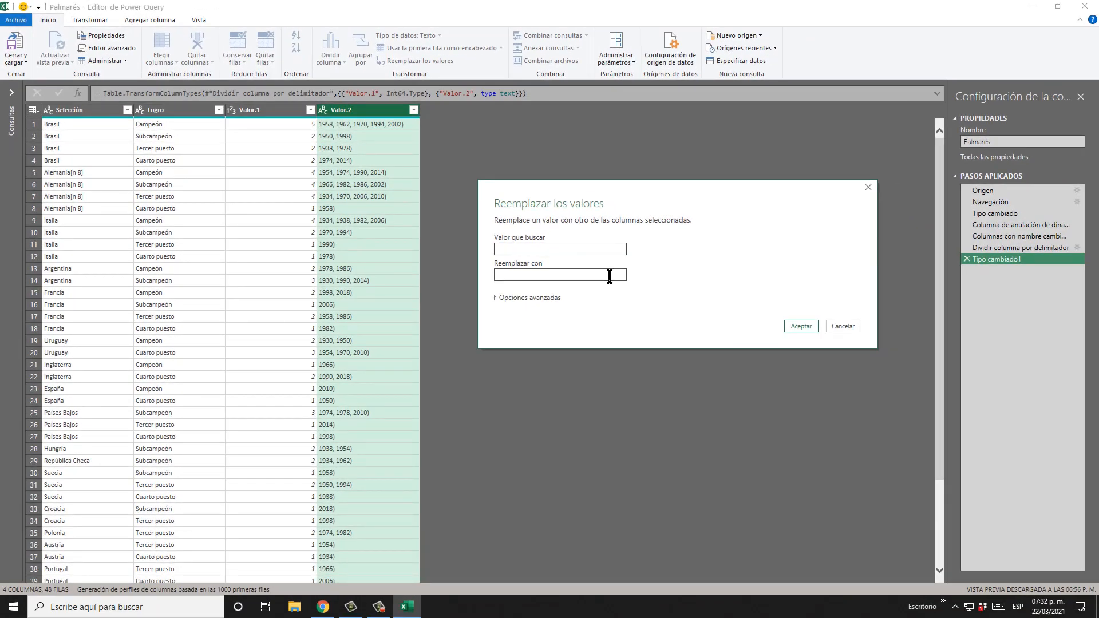
pyautogui.click(574, 248)
pyautogui.click(541, 275)
pyautogui.click(797, 326)
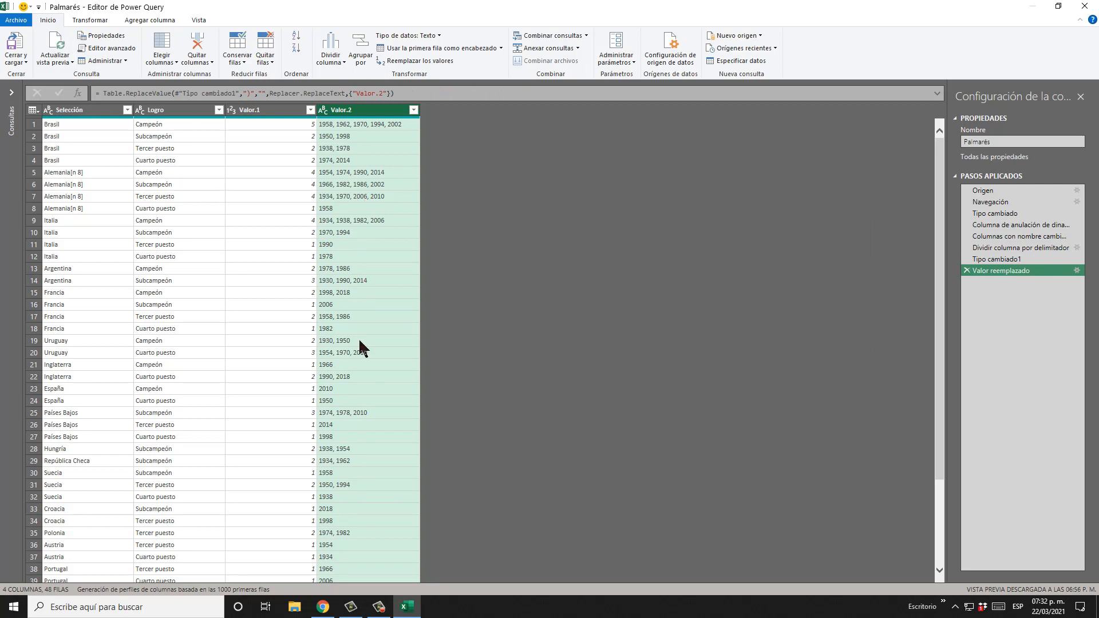
pyautogui.scroll(-3, 370, 460)
pyautogui.scroll(3, 376, 496)
pyautogui.click(379, 607)
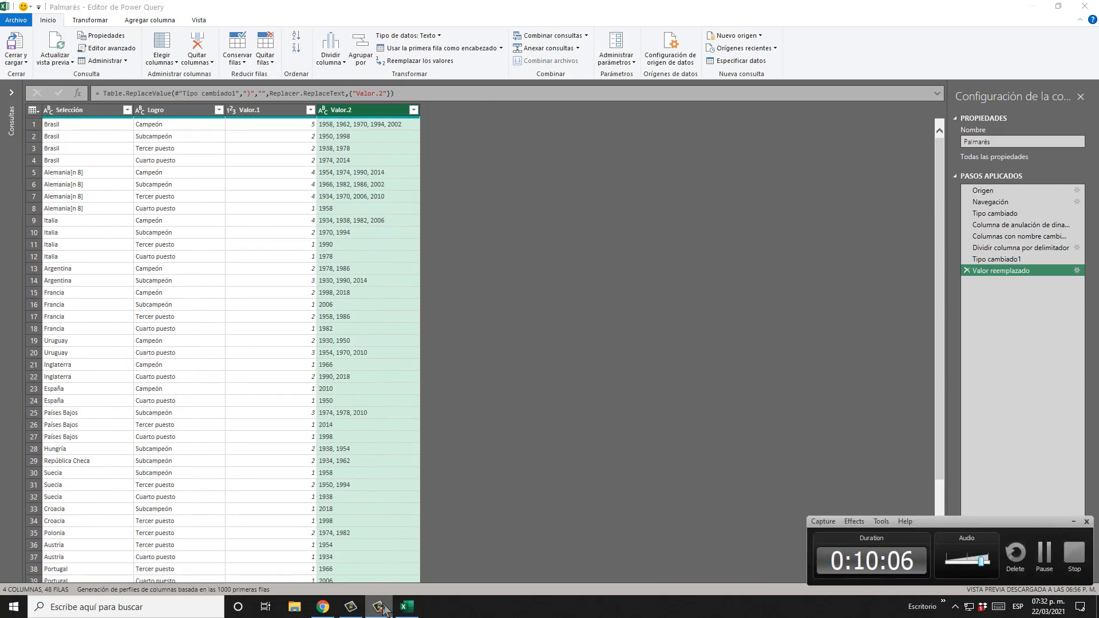
pyautogui.click(1072, 522)
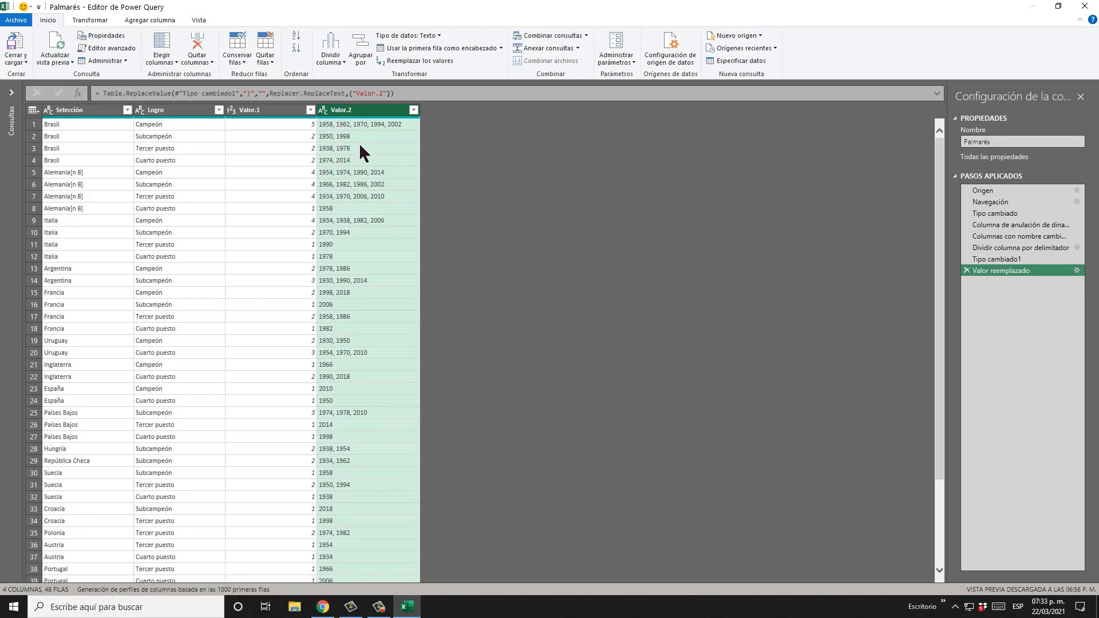
# Step: Split the Valor.2 column by the comma delimiter at each occurrence of the delimiter
pyautogui.moveTo(364, 117)
pyautogui.click(330, 57)
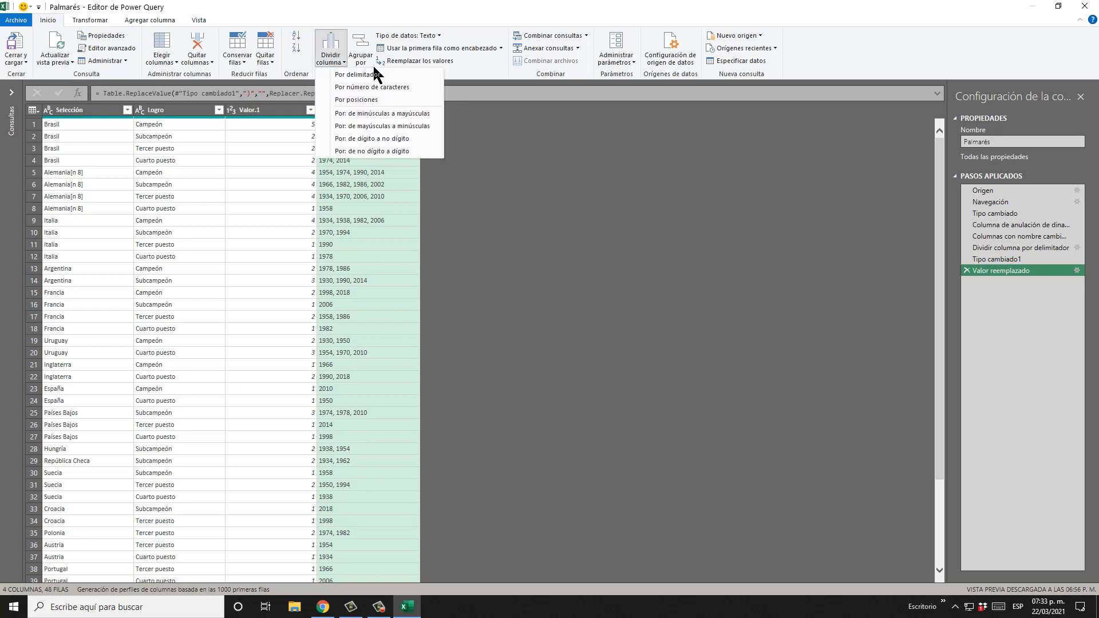
pyautogui.click(388, 75)
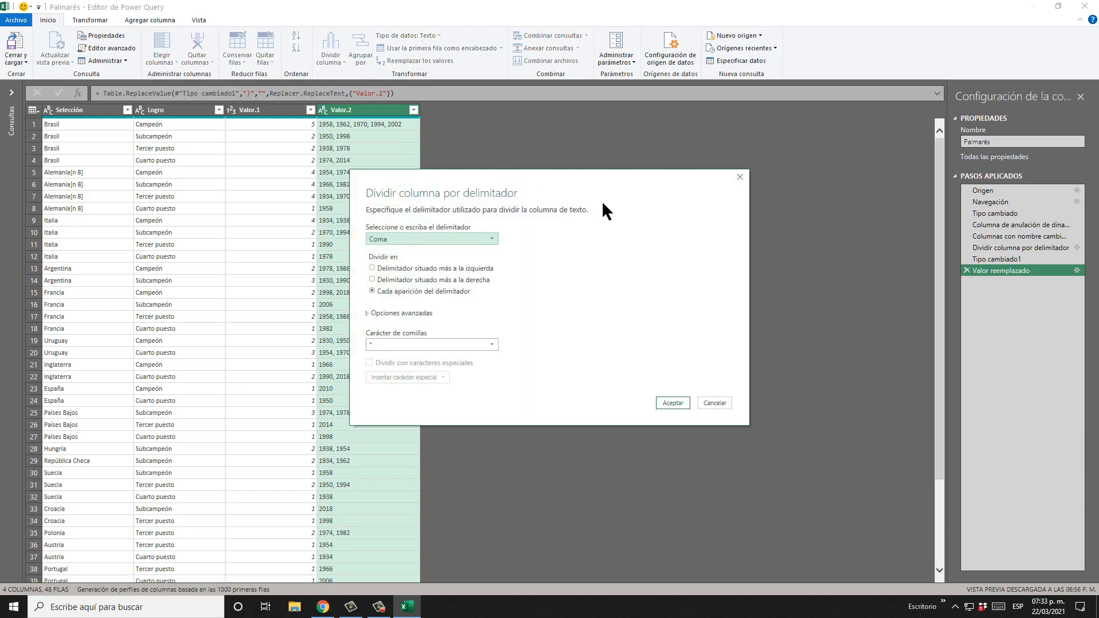
pyautogui.moveTo(567, 184); pyautogui.dragTo(656, 123)
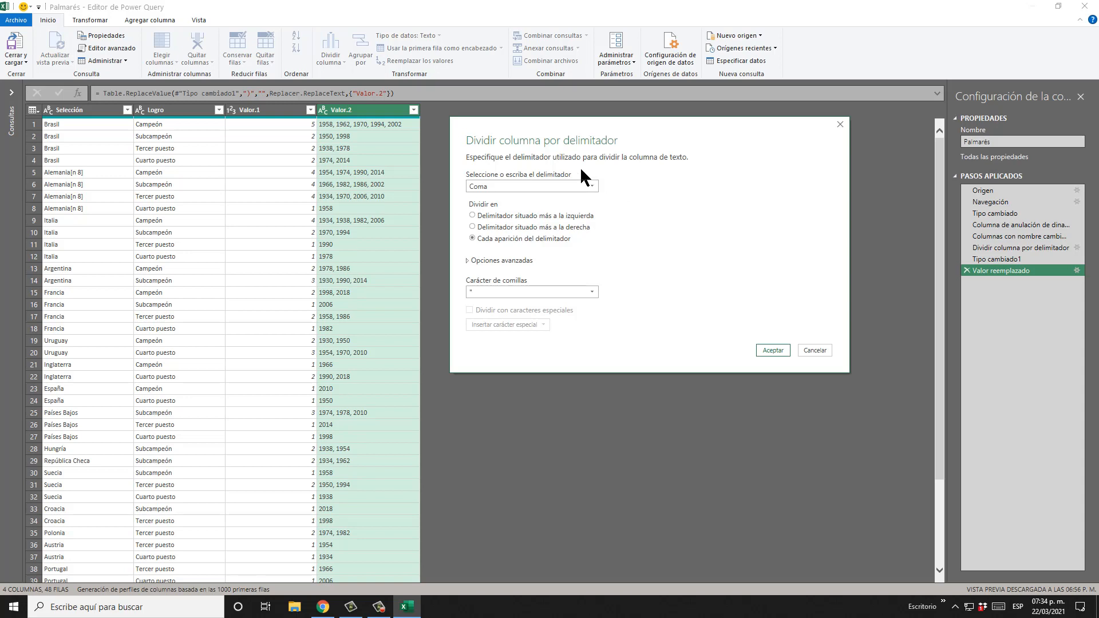
pyautogui.click(590, 186)
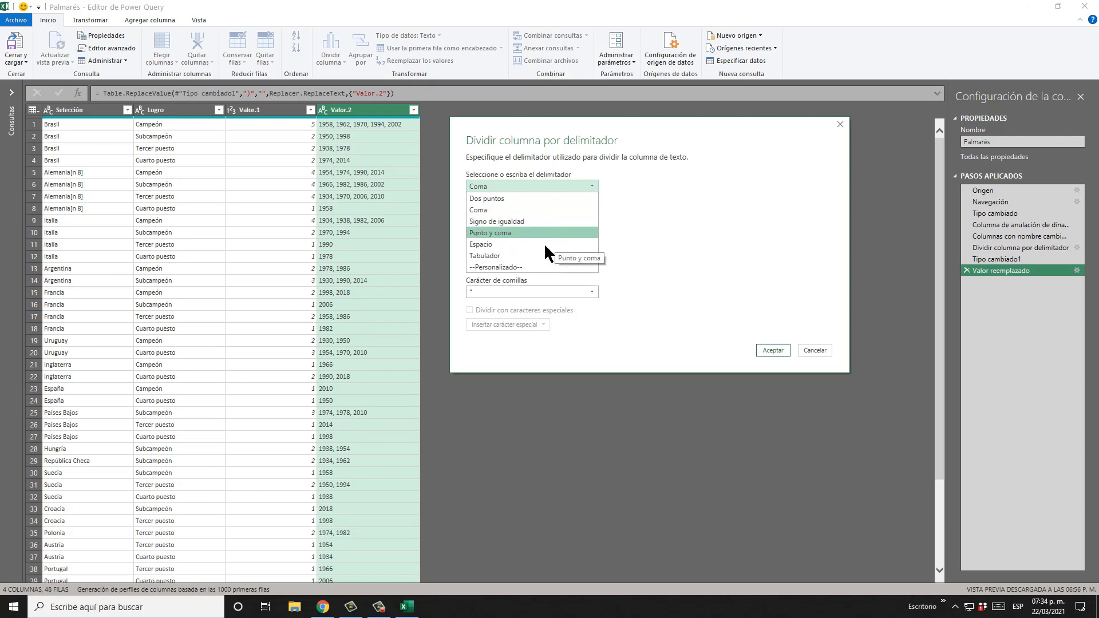
pyautogui.click(548, 267)
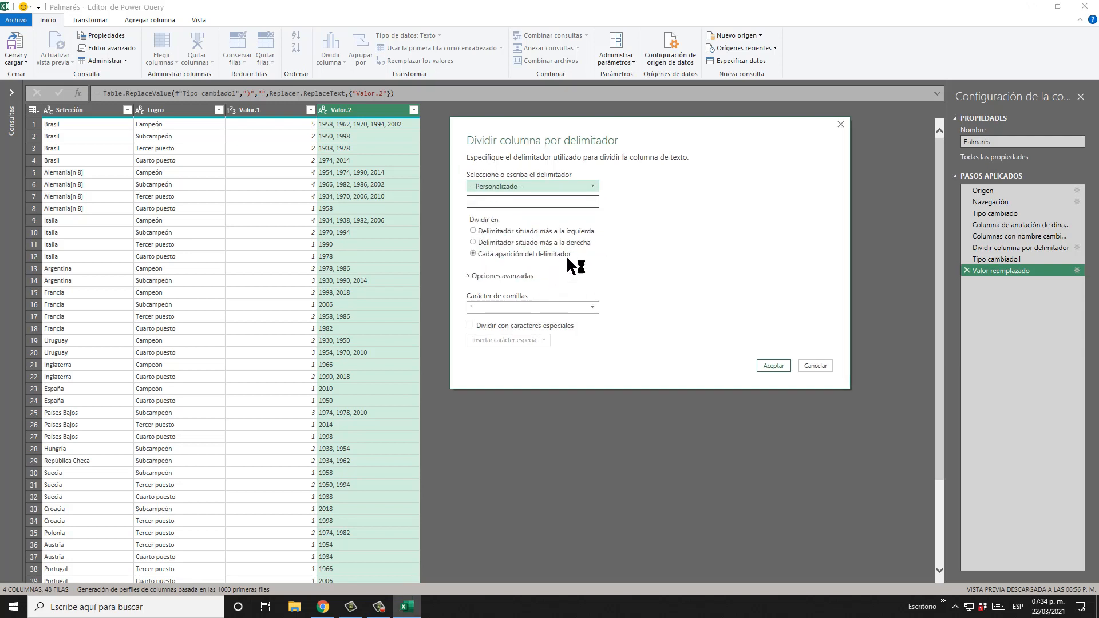
pyautogui.click(515, 202)
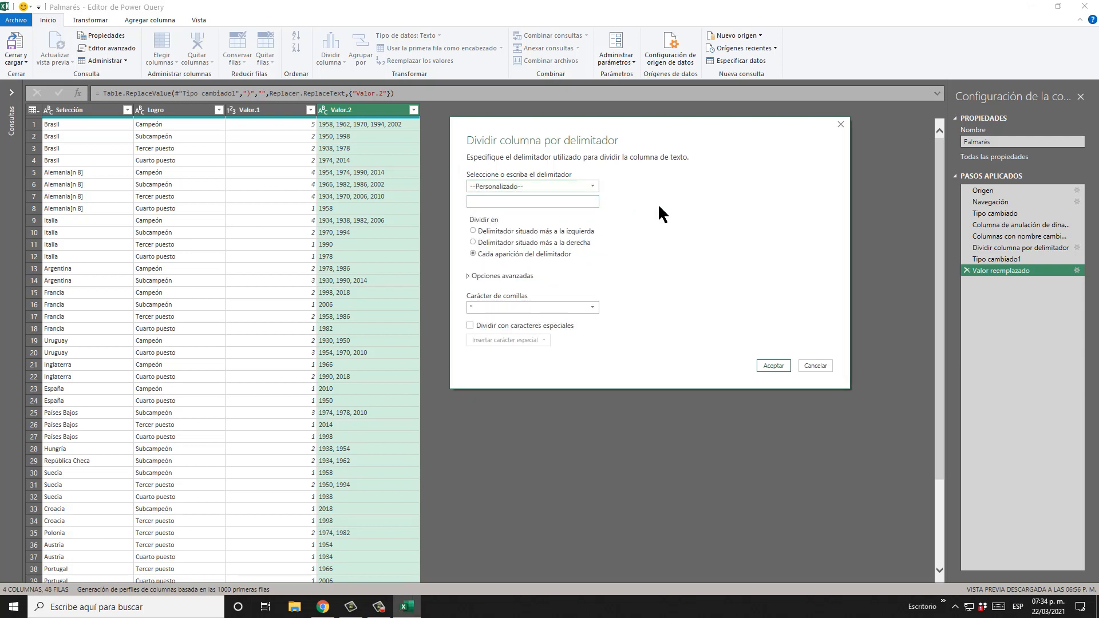
pyautogui.click(592, 186)
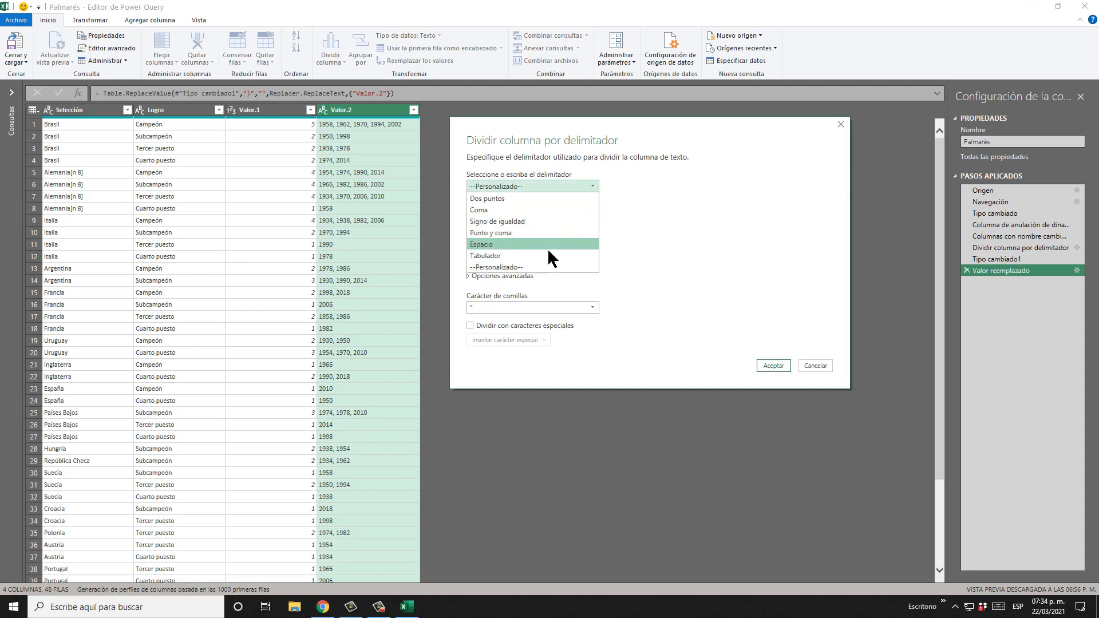
pyautogui.click(675, 195)
pyautogui.click(575, 183)
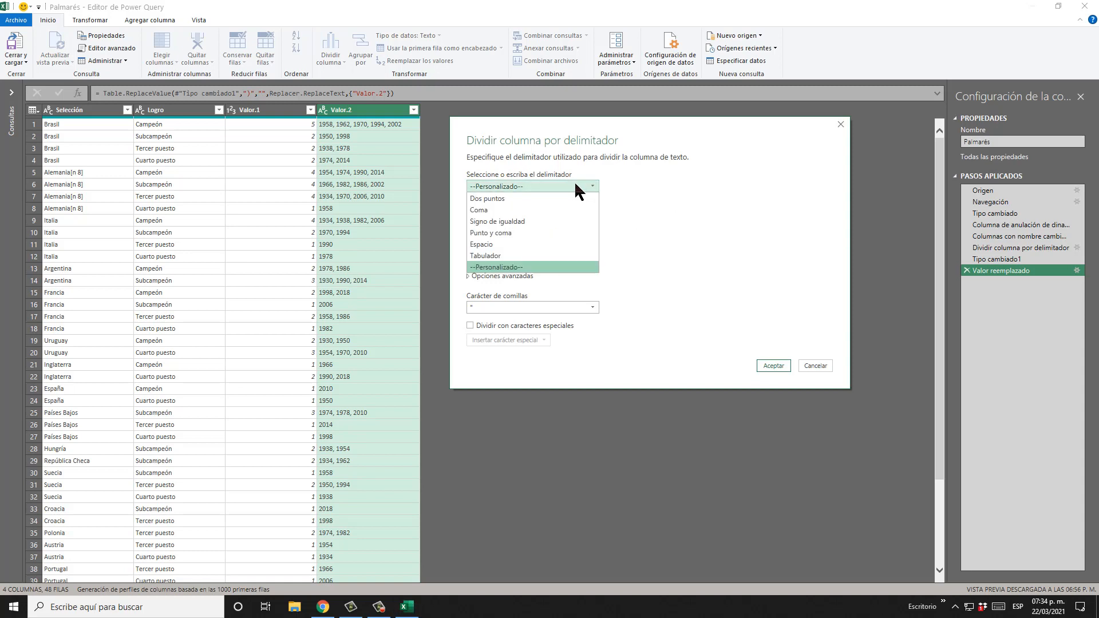
pyautogui.click(538, 211)
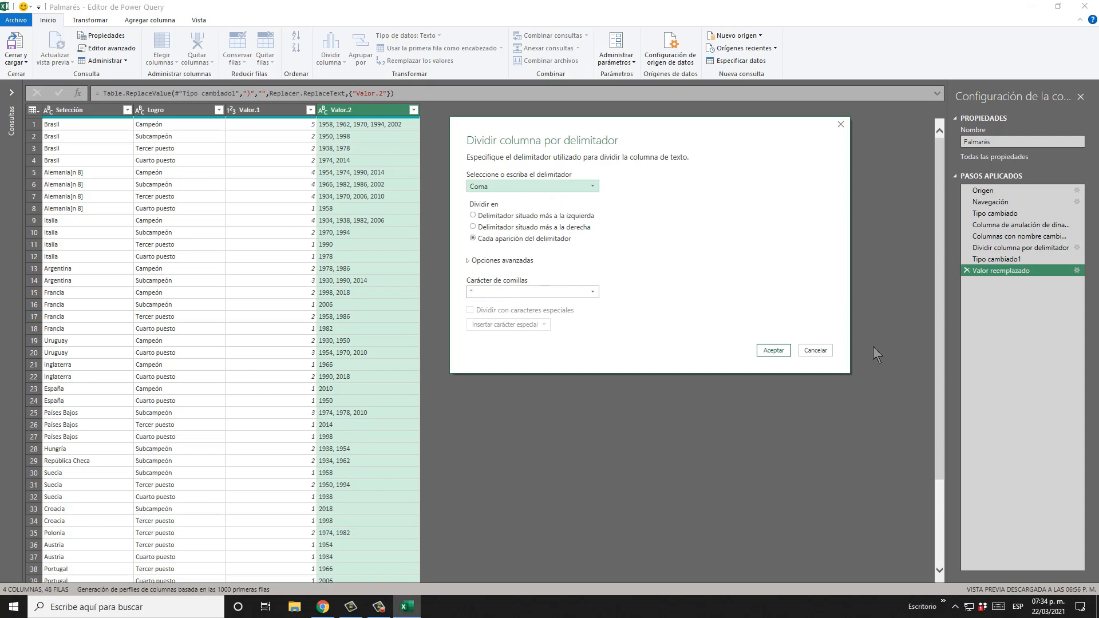
pyautogui.click(774, 350)
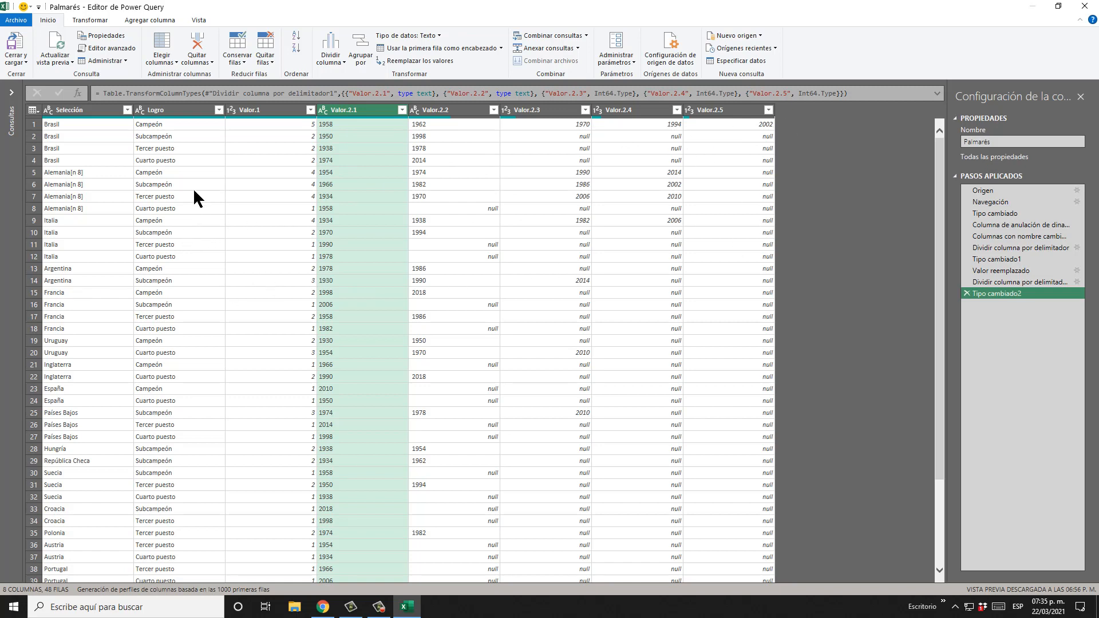
# Step: Examine the first Brasil rows, comparing the Valor.1 count with the years in the Valor.2.1 to Valor.2.5 columns
pyautogui.click(76, 124)
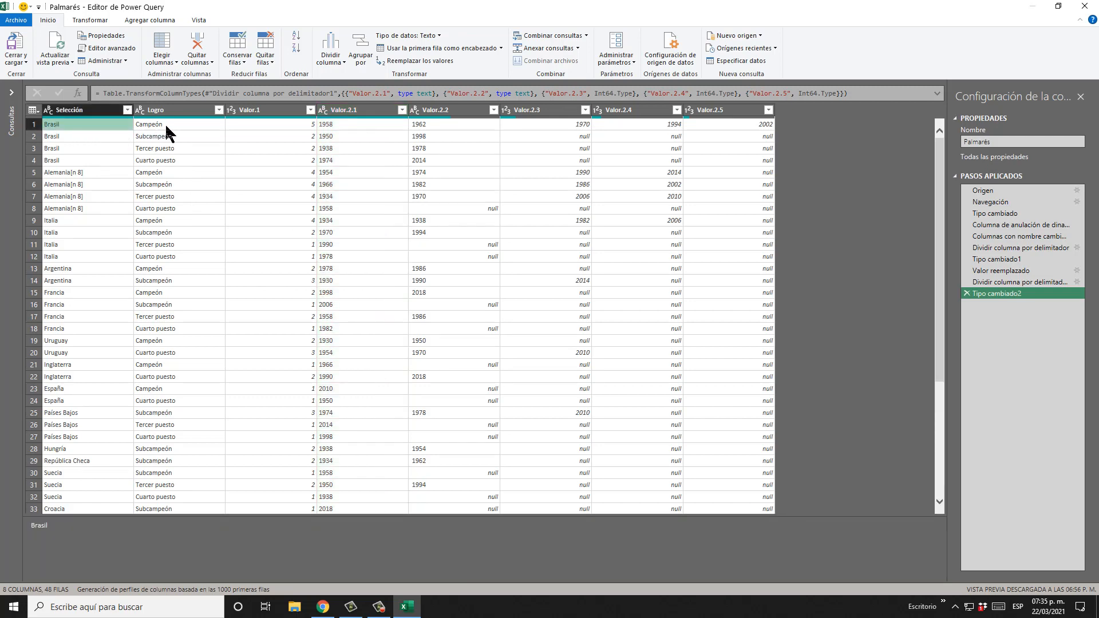
pyautogui.click(306, 125)
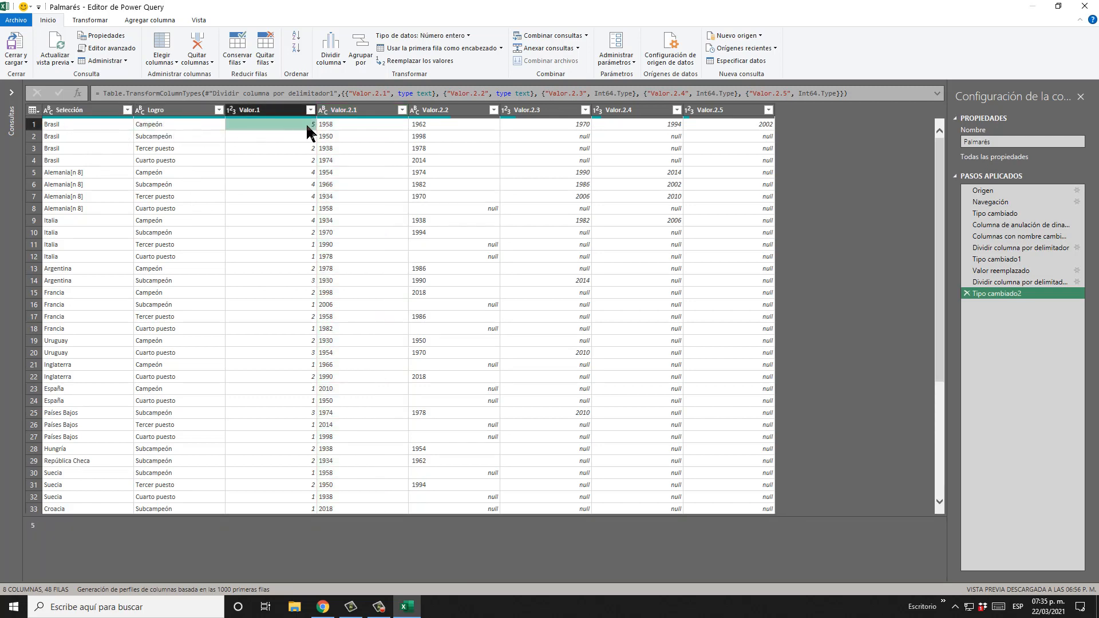
pyautogui.click(356, 126)
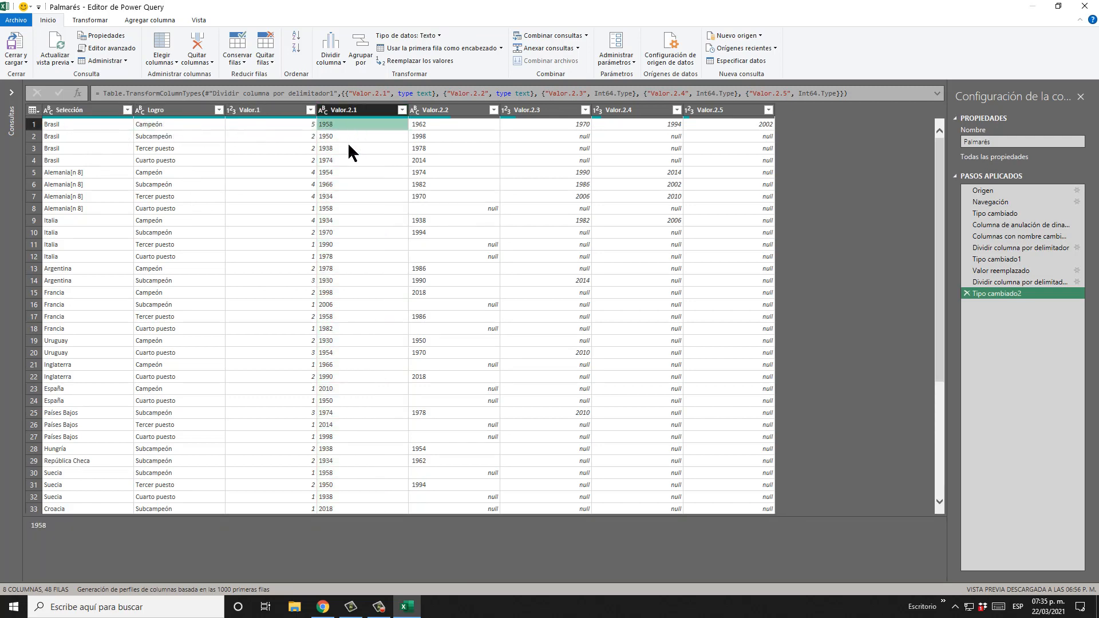
pyautogui.click(94, 136)
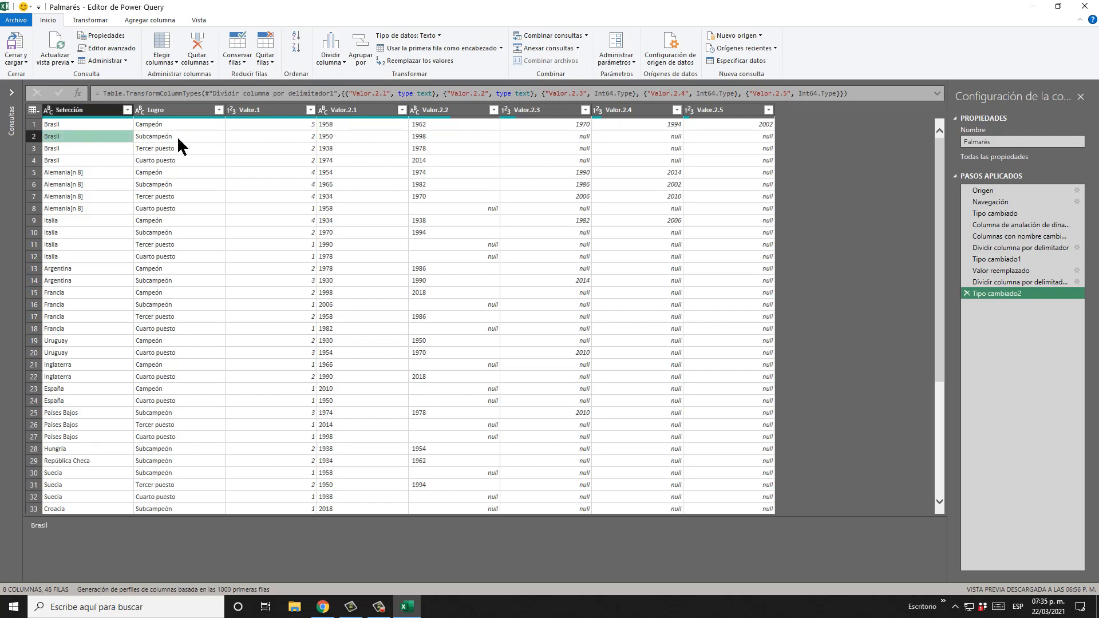
pyautogui.click(291, 136)
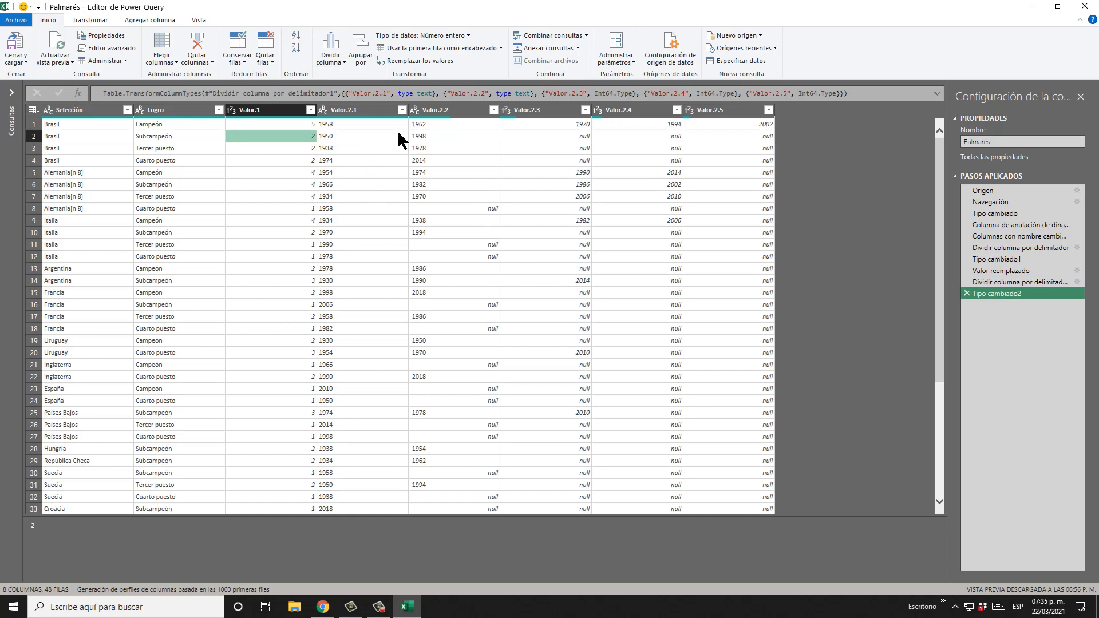
pyautogui.click(458, 124)
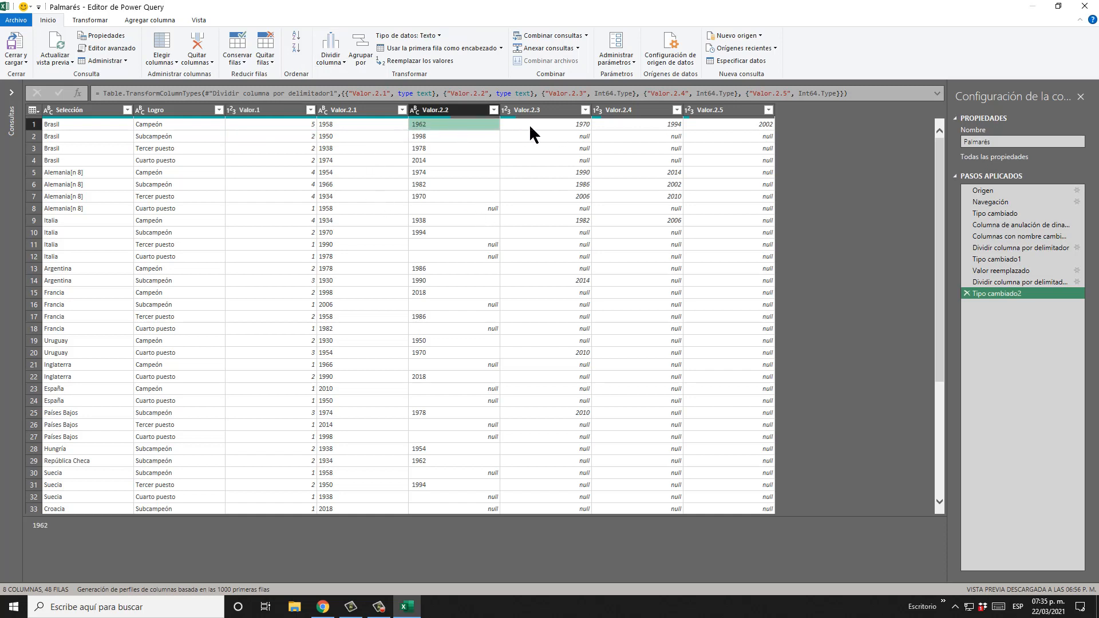
pyautogui.click(352, 116)
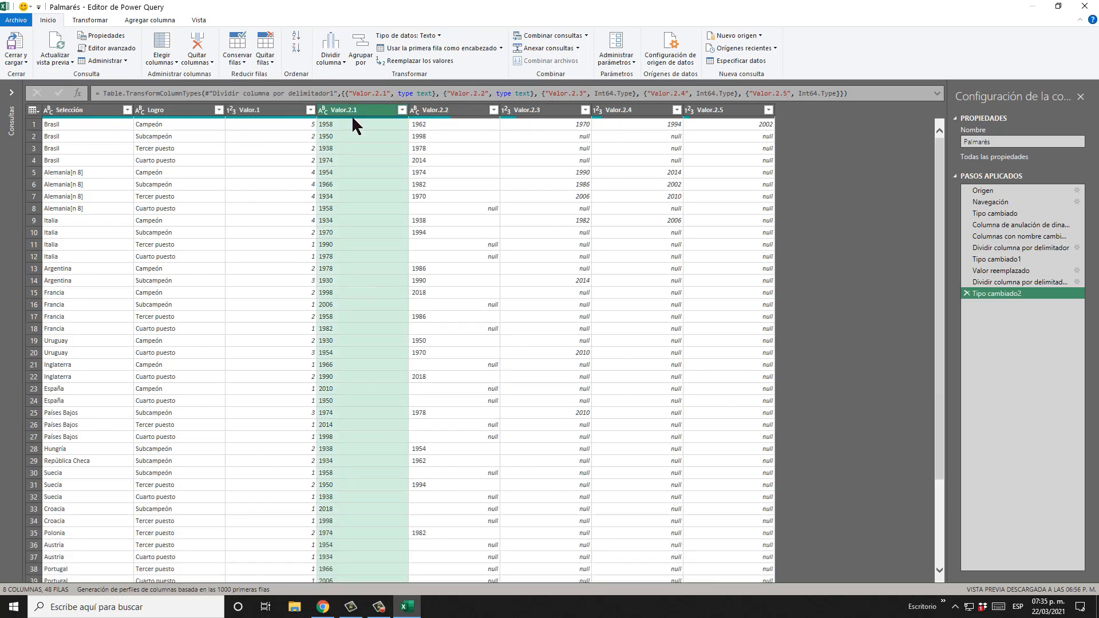
pyautogui.click(360, 125)
pyautogui.press('Right')
pyautogui.press('Right')
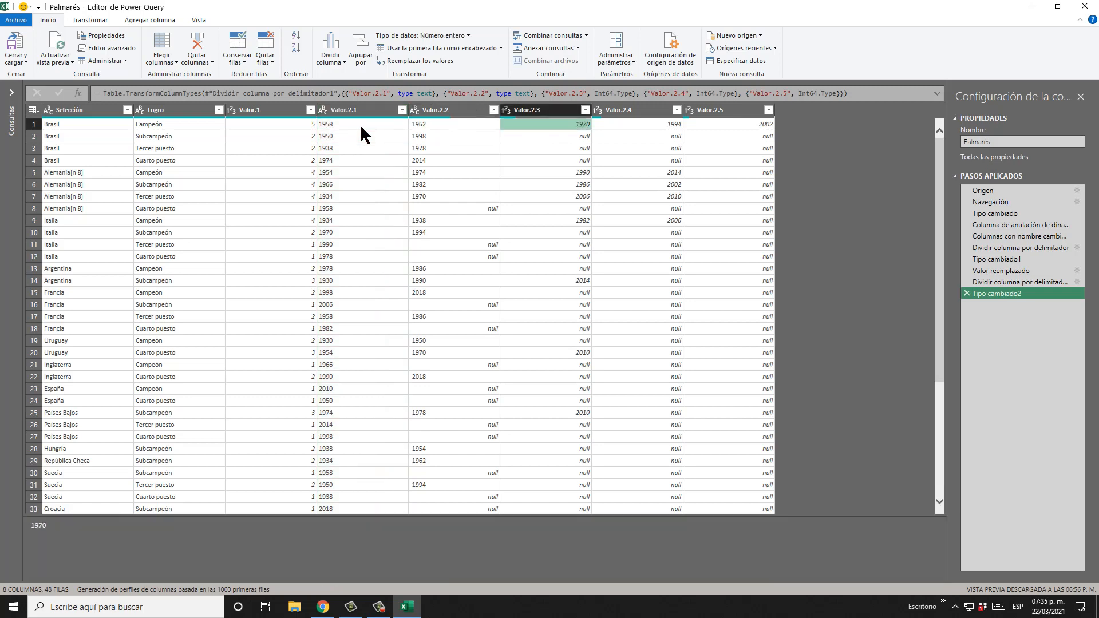
pyautogui.press('Right')
pyautogui.press('Right')
pyautogui.press('Left')
pyautogui.press('Left')
pyautogui.press('Left')
pyautogui.press('Left')
pyautogui.press('Left')
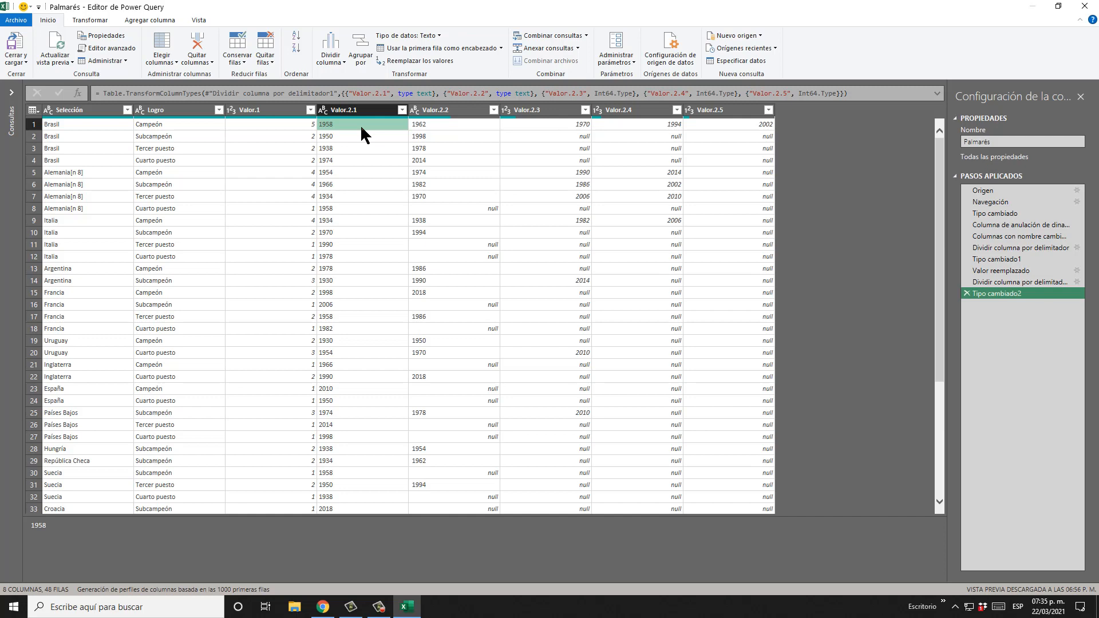
# Step: Unpivot the Valor.2.1 through Valor.2.5 columns into attribute and value rows
pyautogui.click(361, 111)
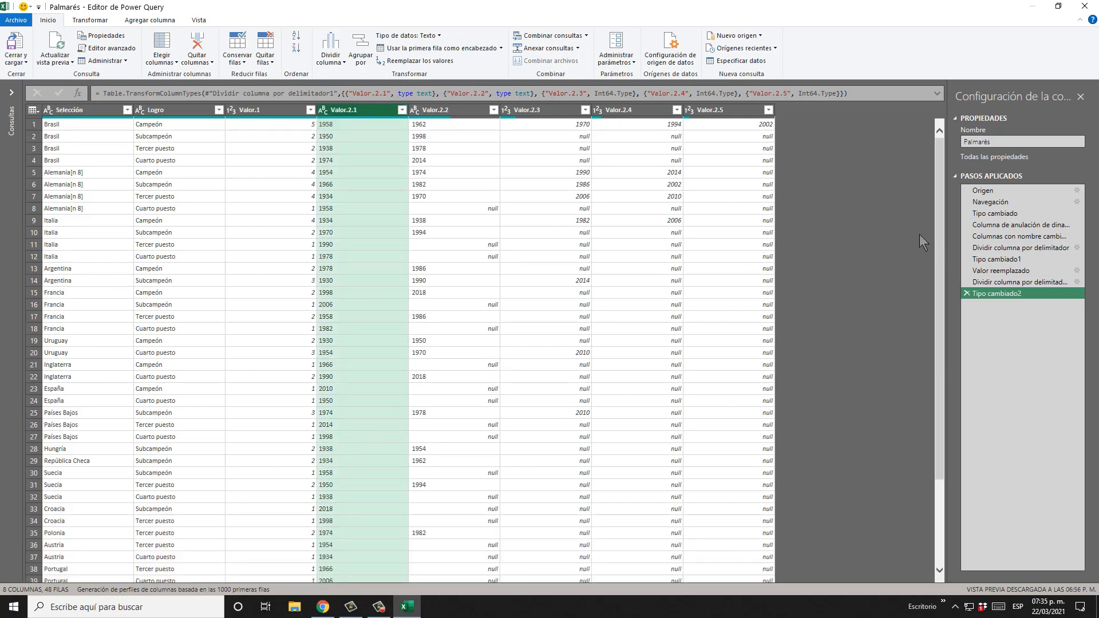
pyautogui.hotkey('shift', 'Right')
pyautogui.hotkey('shift', 'Right')
pyautogui.hotkey('shift', 'Right')
pyautogui.hotkey('shift', 'Right')
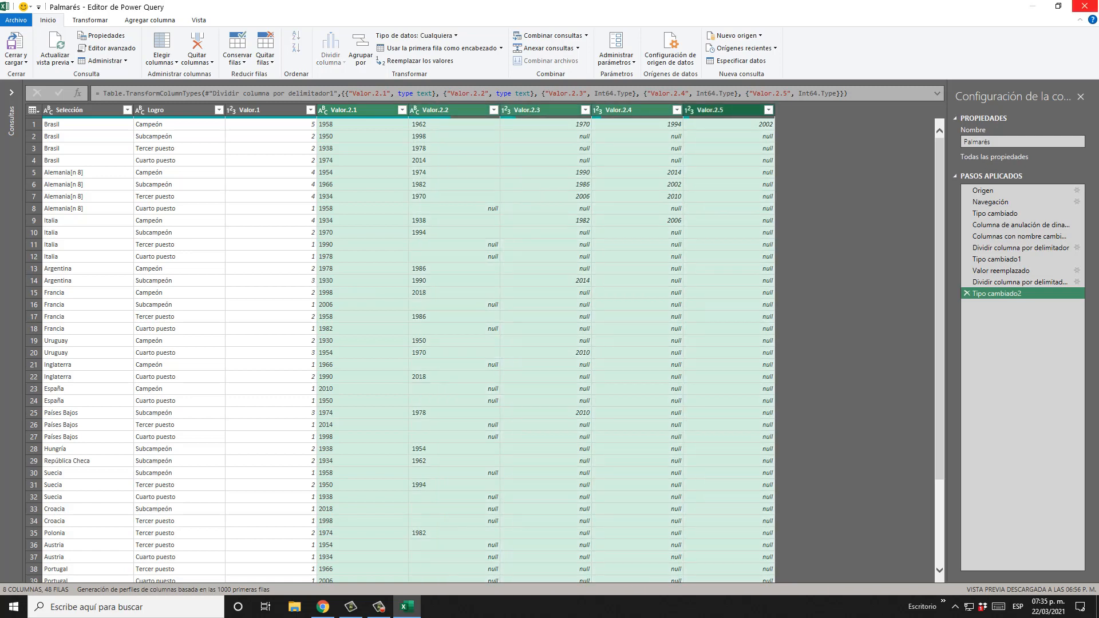
pyautogui.rightClick(355, 112)
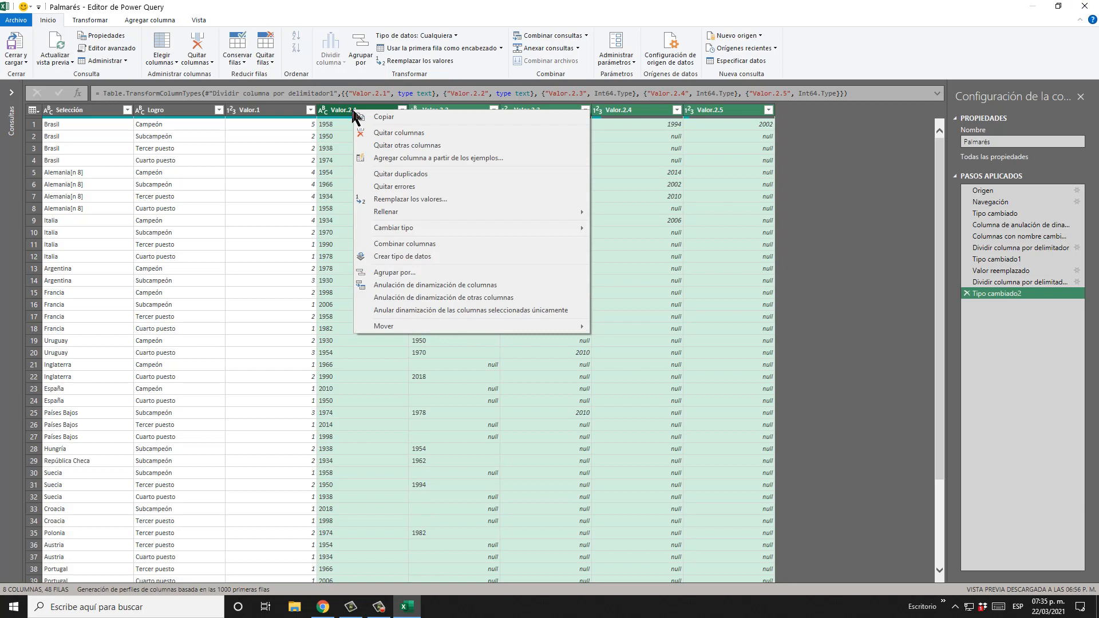
pyautogui.click(480, 285)
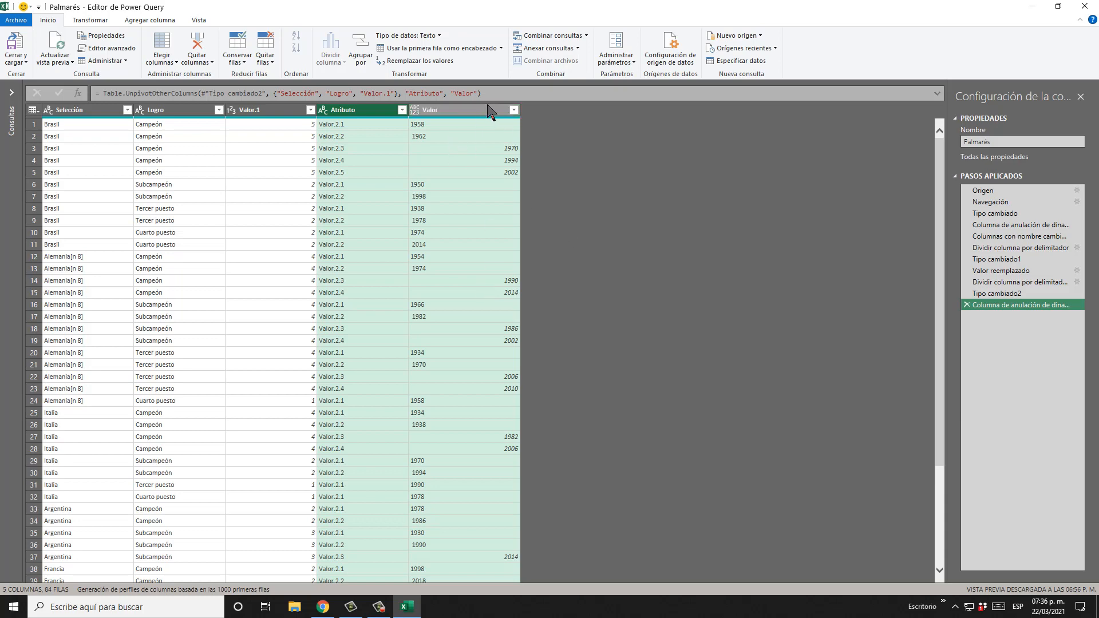
# Step: Review the unpivoted rows, checking how the Logro and Valor.1 values repeat across Brasil's Campeón rows
pyautogui.scroll(-10, 481, 280)
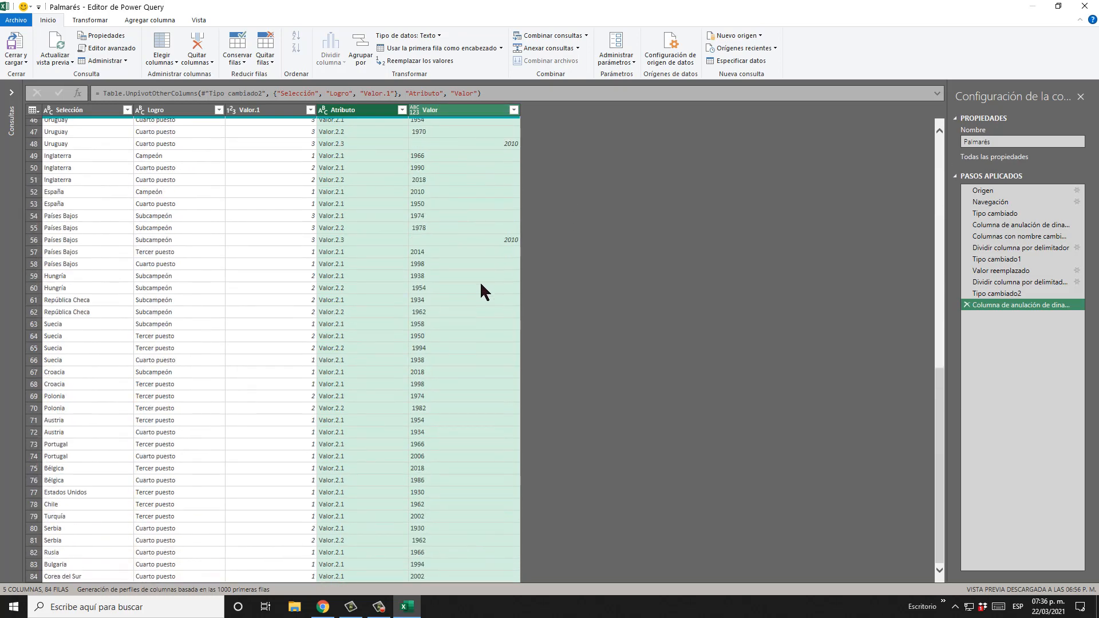
pyautogui.scroll(10, 487, 274)
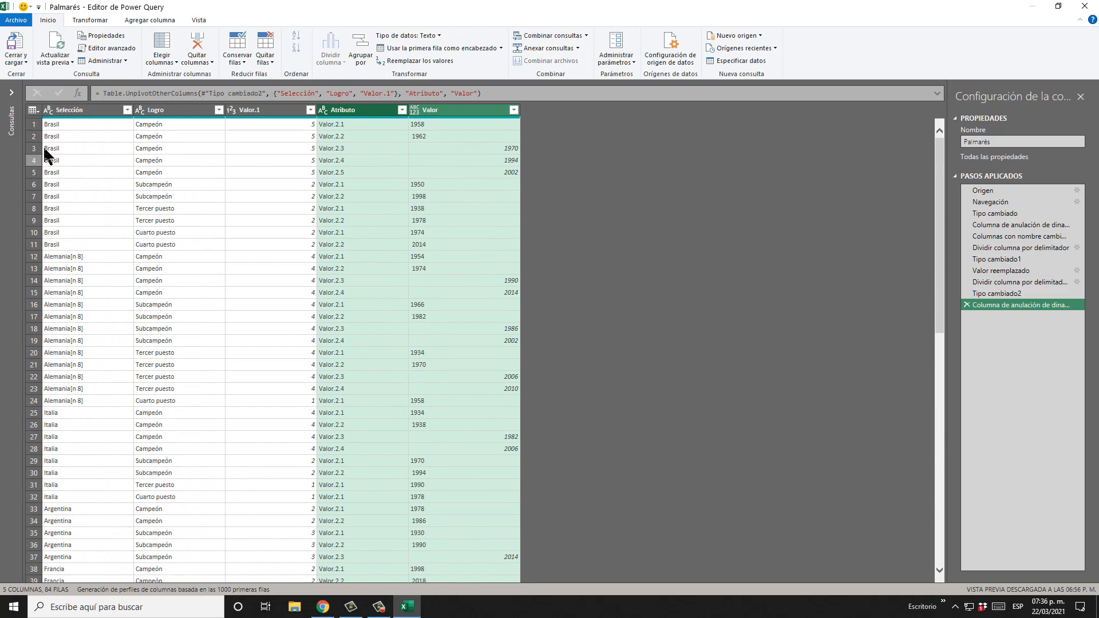
pyautogui.click(84, 123)
pyautogui.click(167, 125)
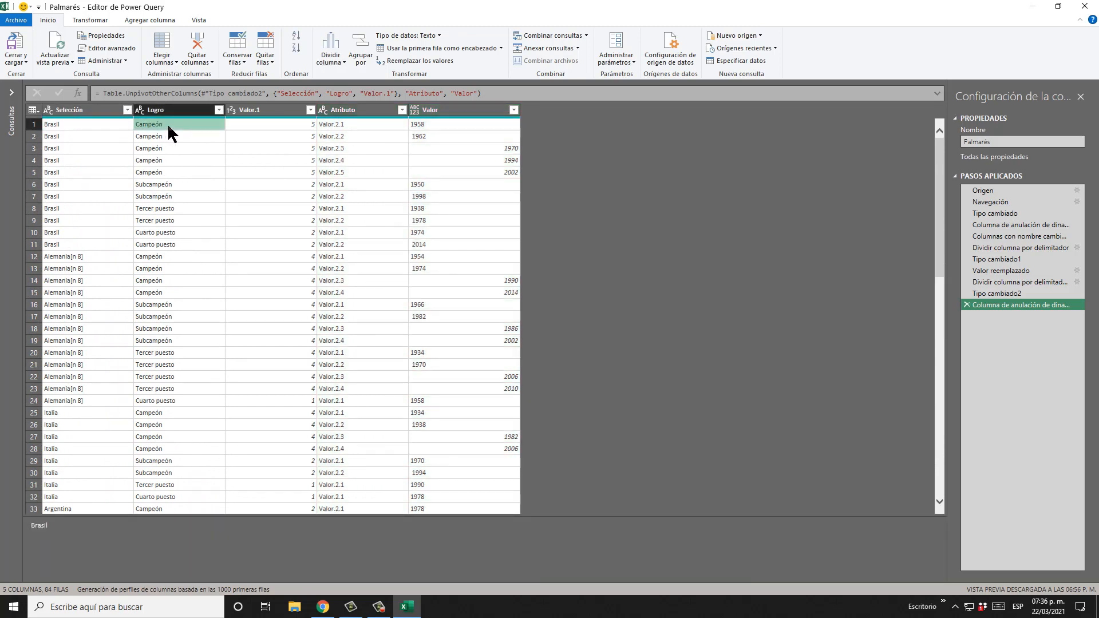
pyautogui.click(301, 125)
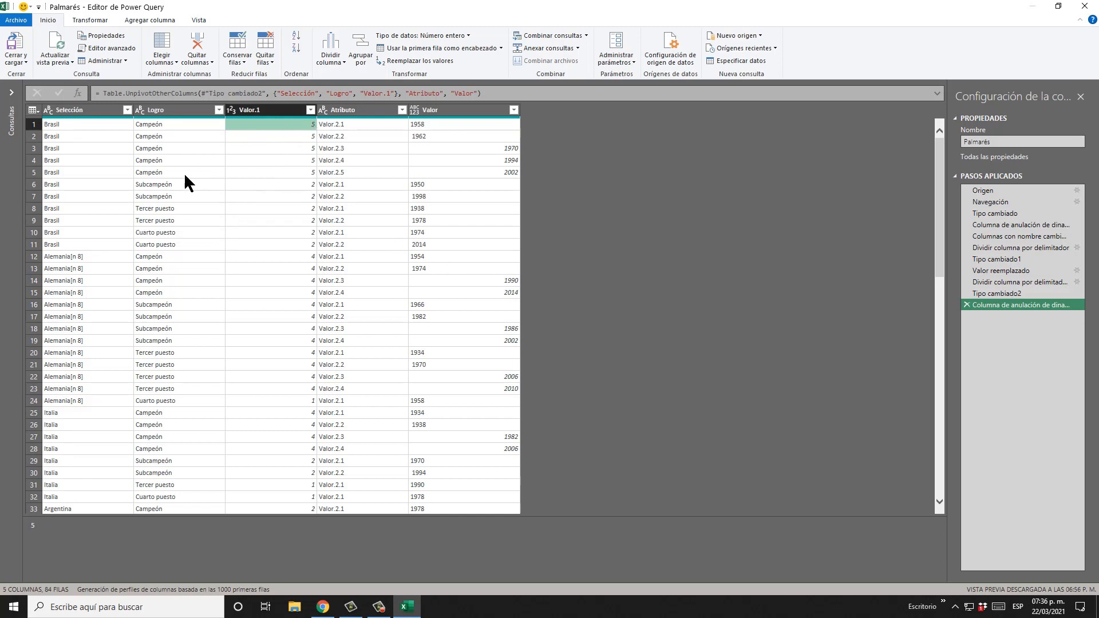
pyautogui.moveTo(174, 170); pyautogui.dragTo(177, 122)
pyautogui.click(176, 124)
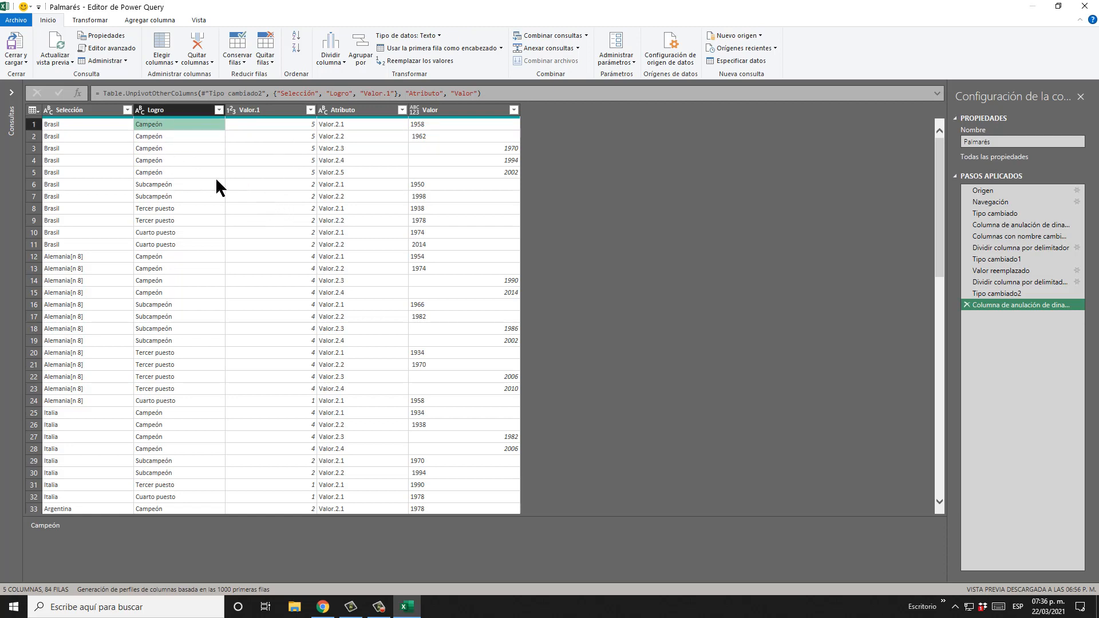
pyautogui.moveTo(288, 173); pyautogui.dragTo(281, 123)
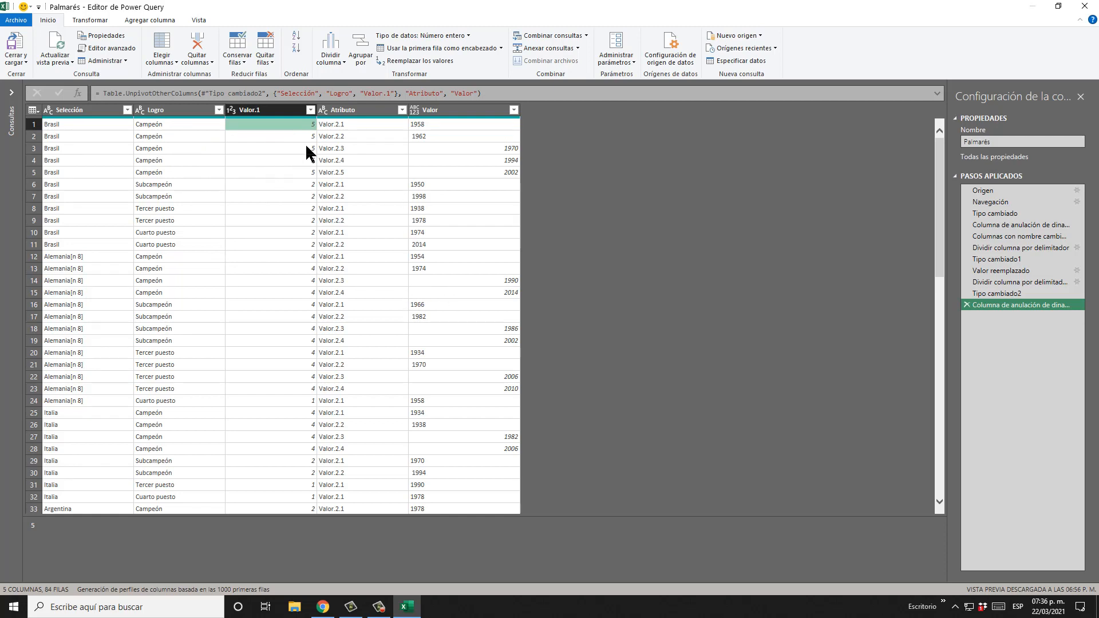
# Step: Remove the Valor.1 and Atributo columns, keeping only Selección, Logro and Valor
pyautogui.click(279, 109)
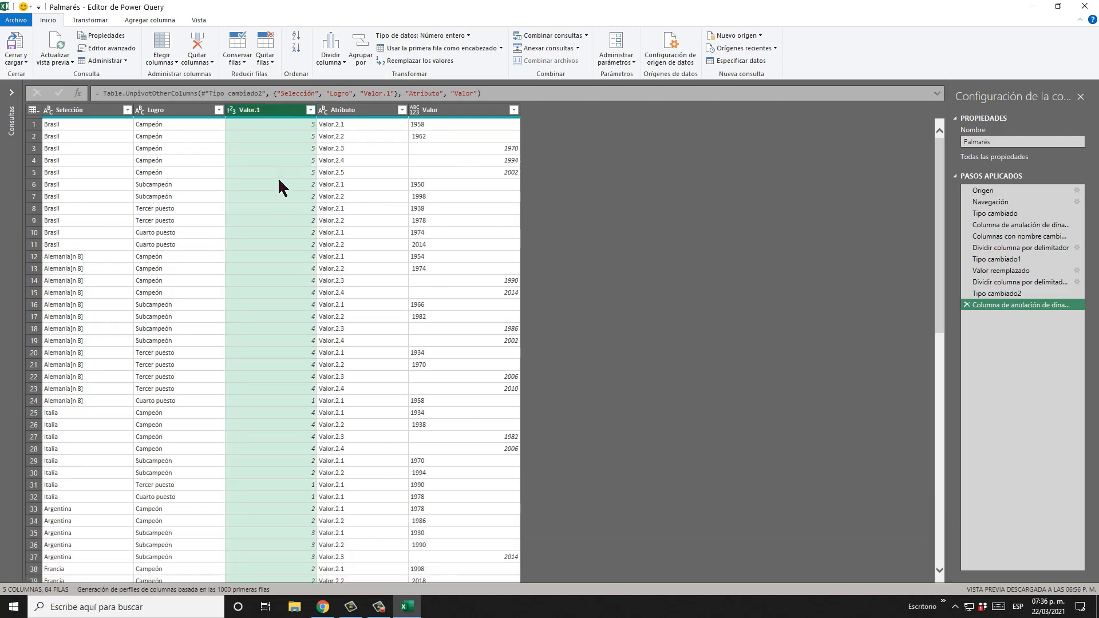
pyautogui.click(210, 62)
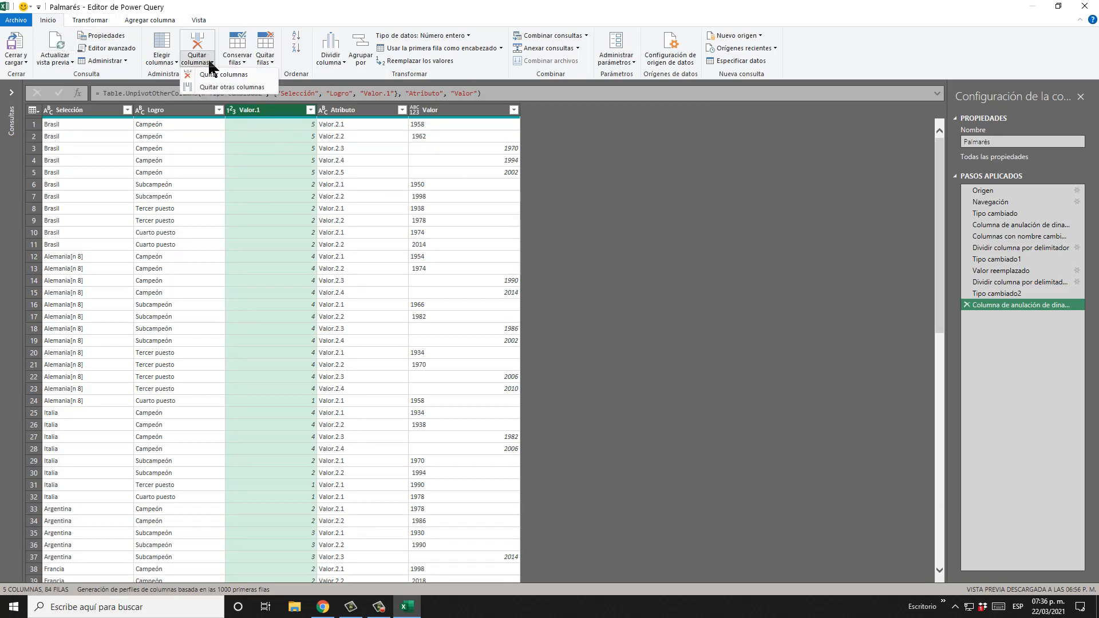
pyautogui.click(226, 75)
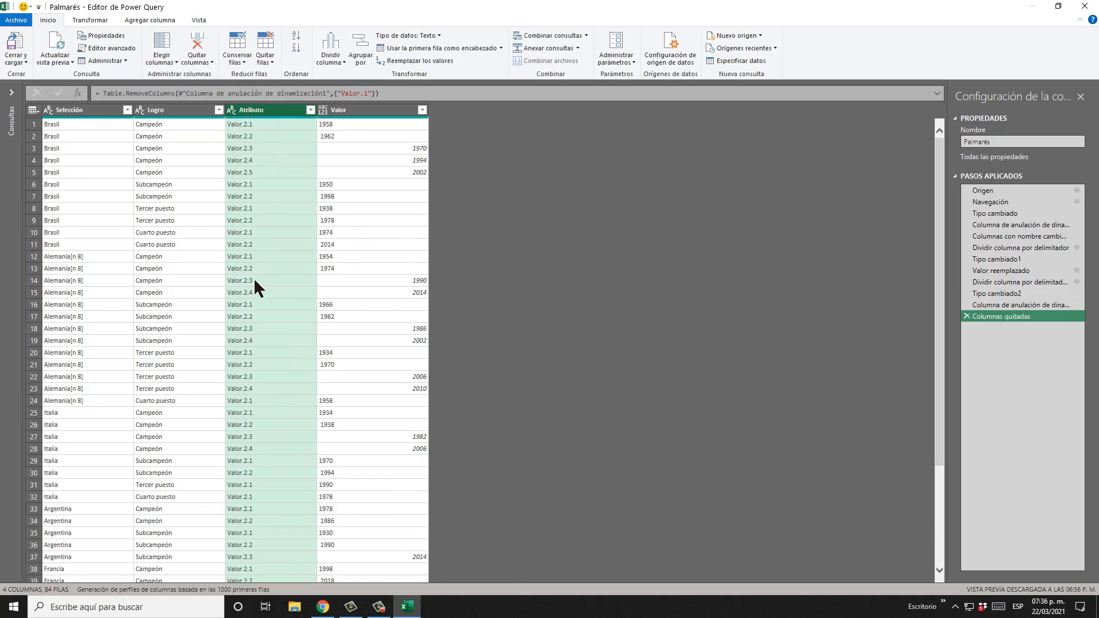
pyautogui.rightClick(274, 114)
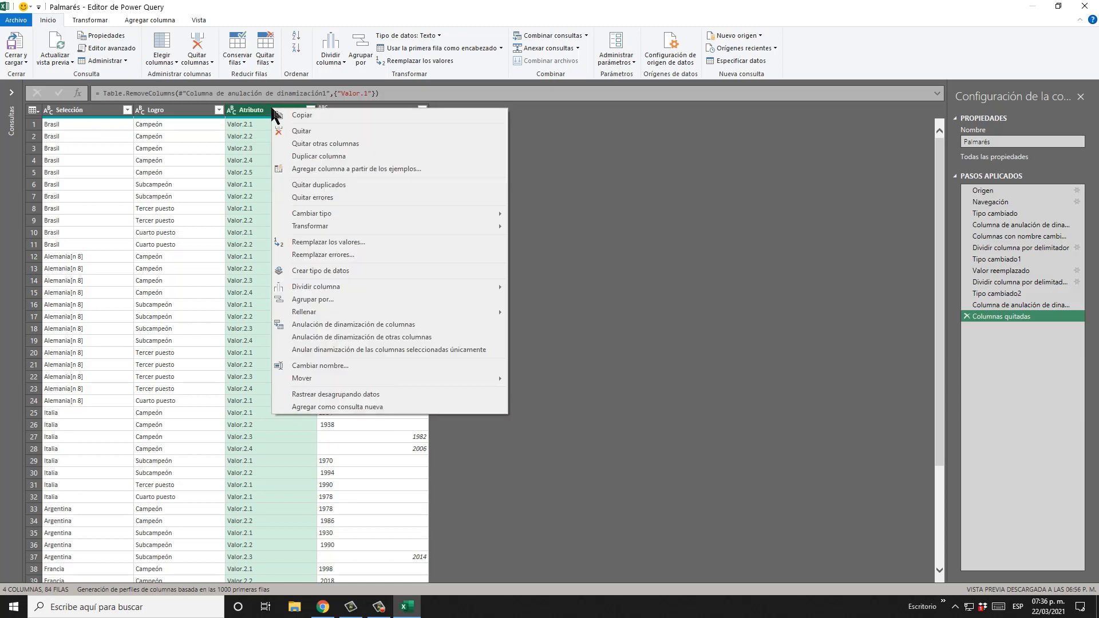
pyautogui.click(341, 131)
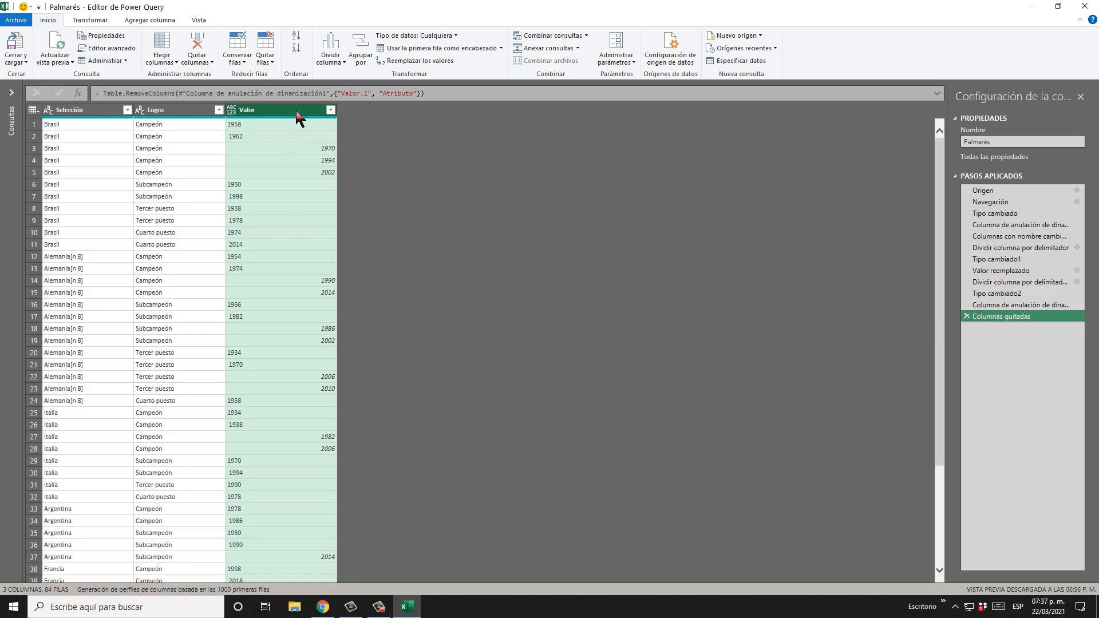
pyautogui.scroll(-12, 313, 312)
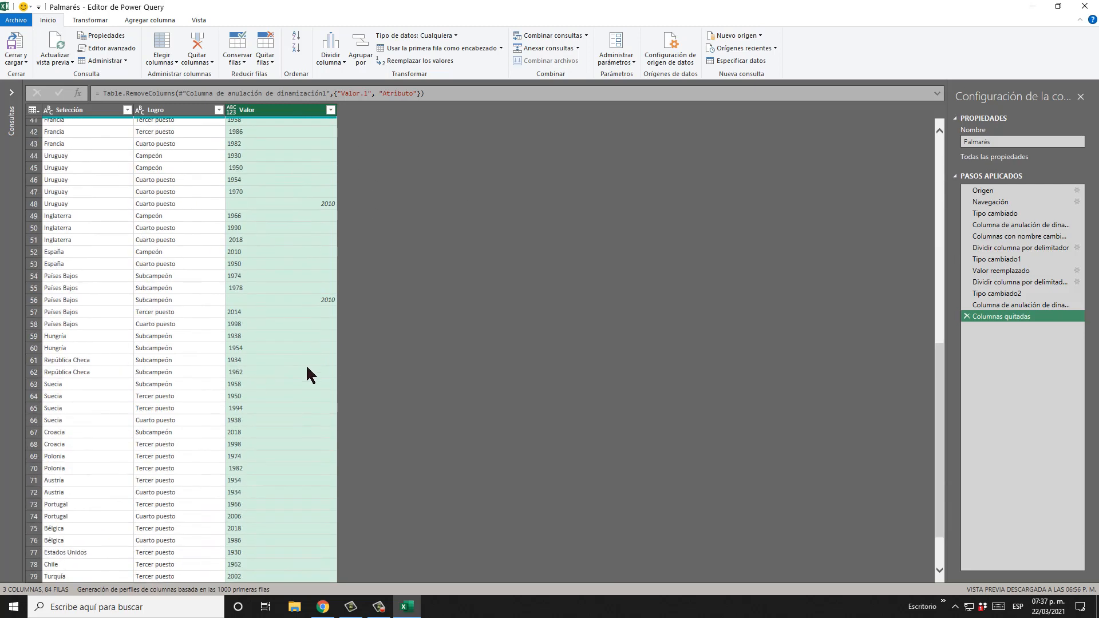
# Step: Trim the leading and trailing spaces from the values in the Valor column
pyautogui.scroll(12, 308, 355)
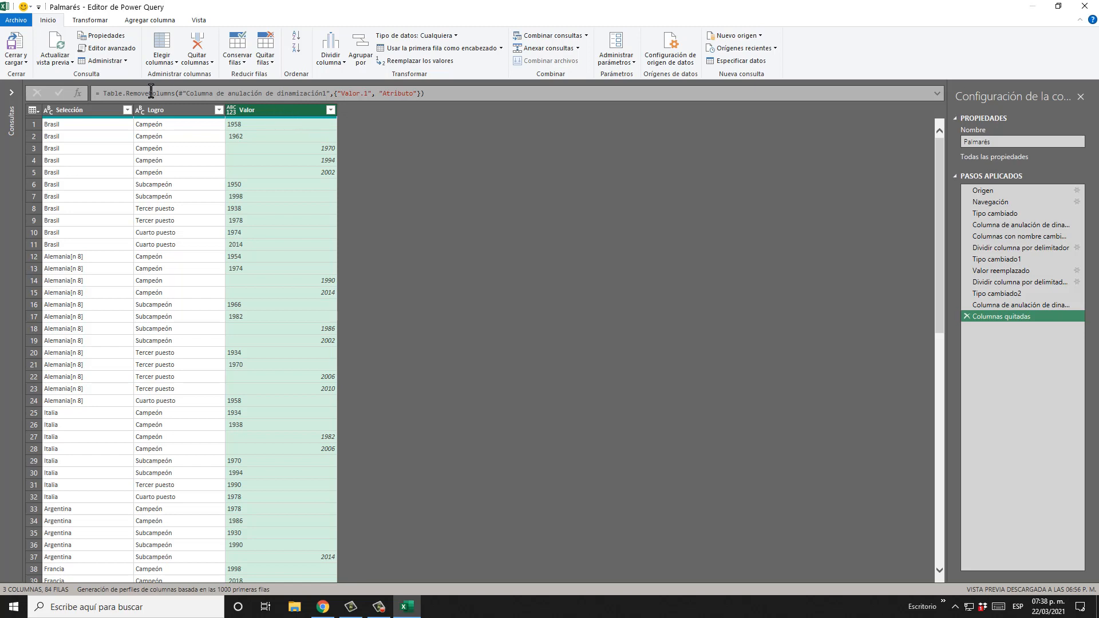
pyautogui.click(102, 22)
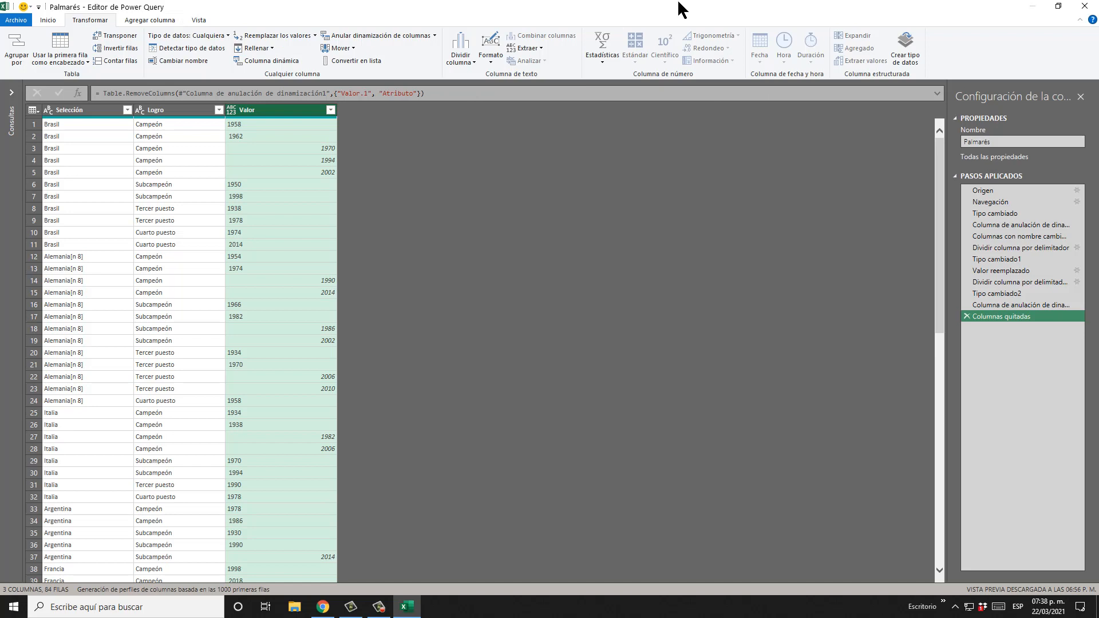
pyautogui.click(491, 58)
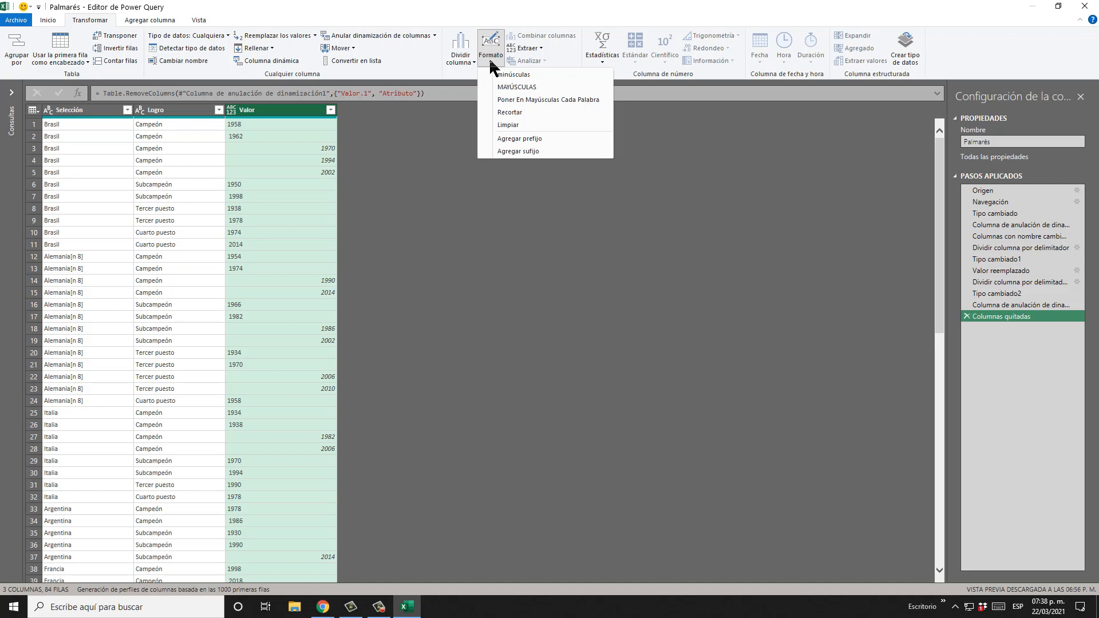
pyautogui.click(528, 111)
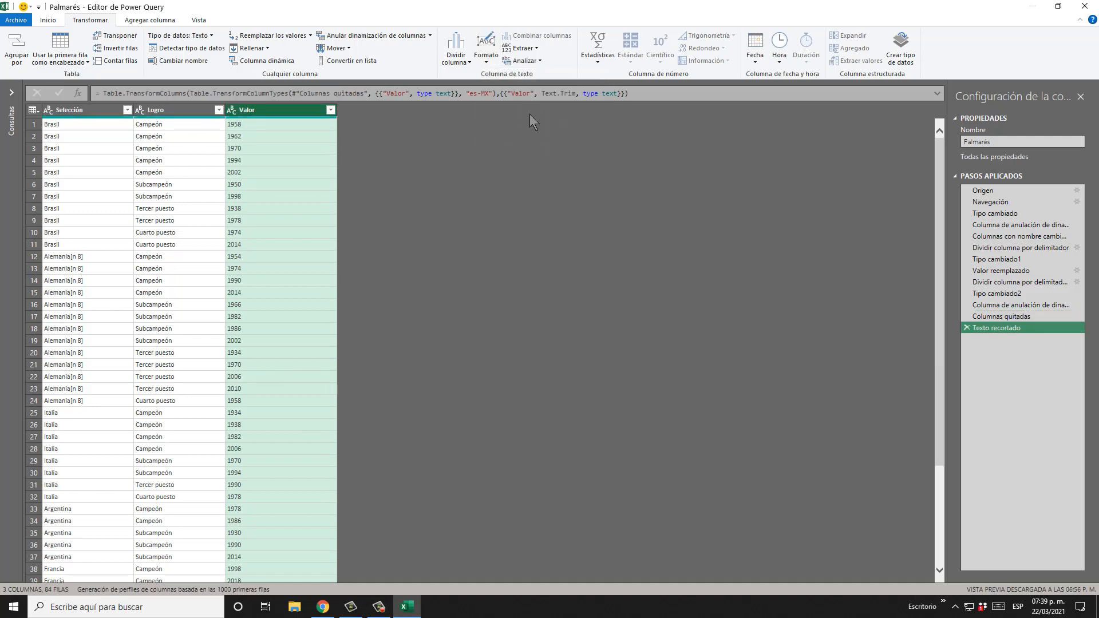
# Step: Look through the rows from first to last, checking the trimmed Valor years and the Selección and Logro entries
pyautogui.scroll(-15, 274, 209)
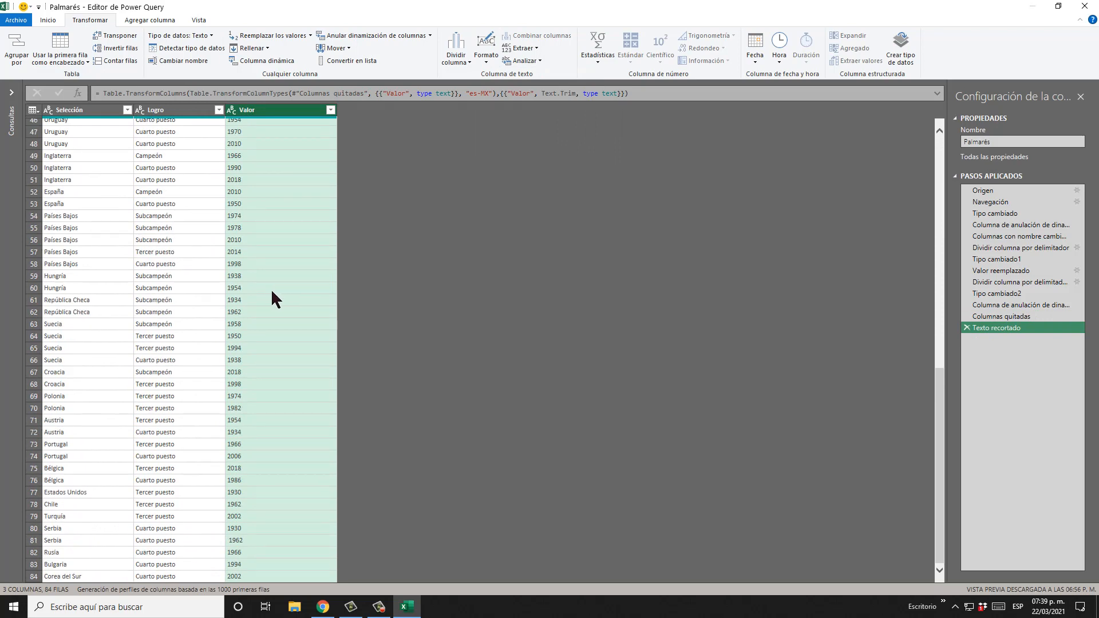
pyautogui.scroll(15, 274, 287)
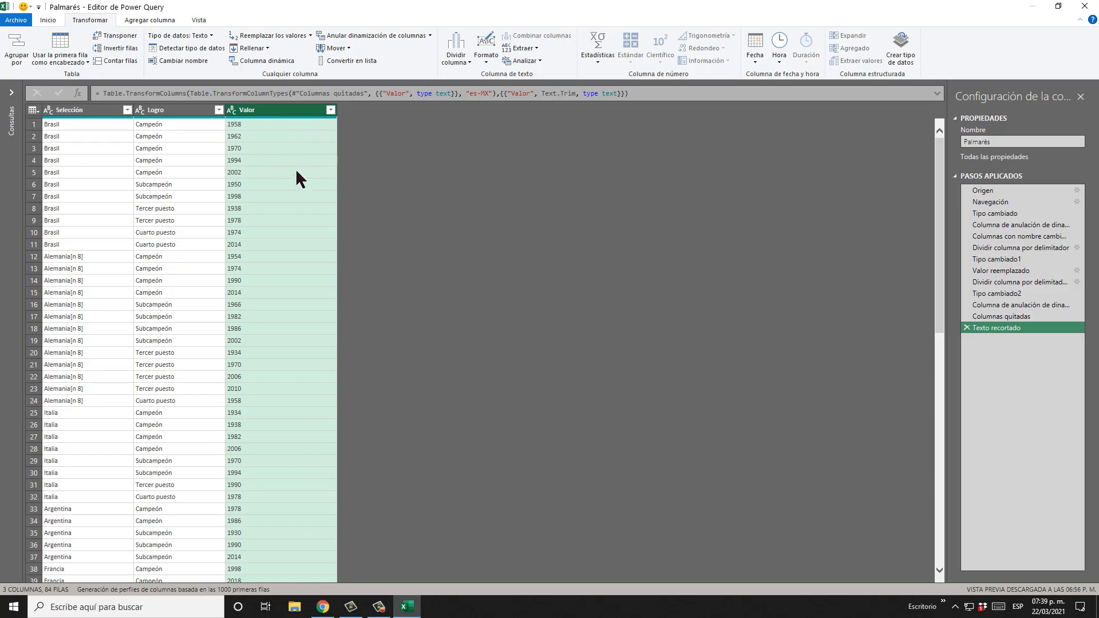
pyautogui.scroll(-15, 295, 169)
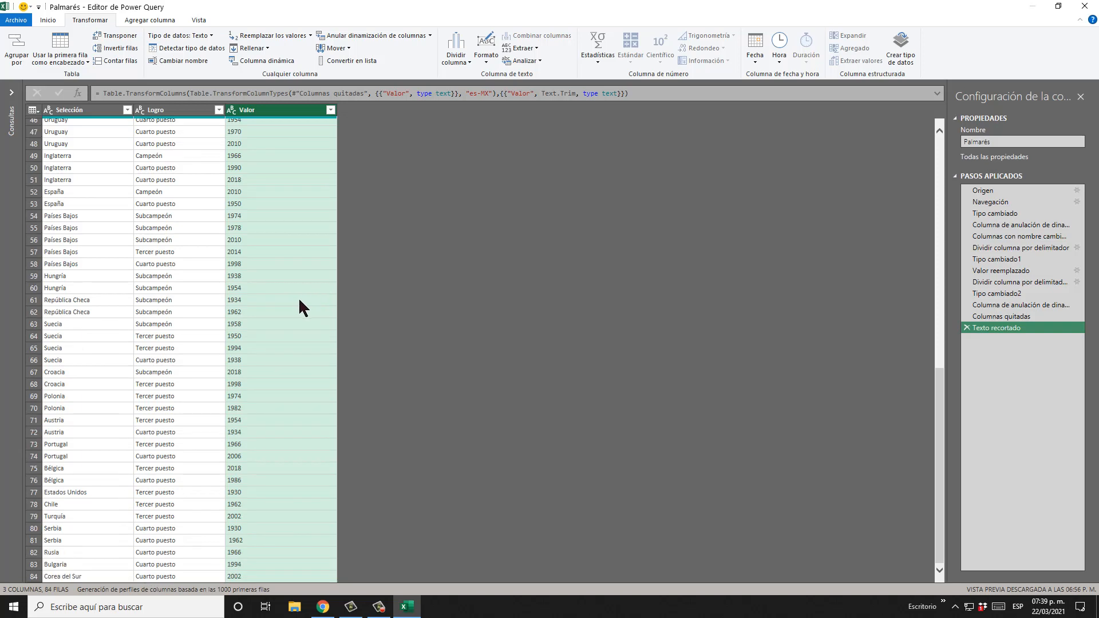
pyautogui.scroll(15, 297, 298)
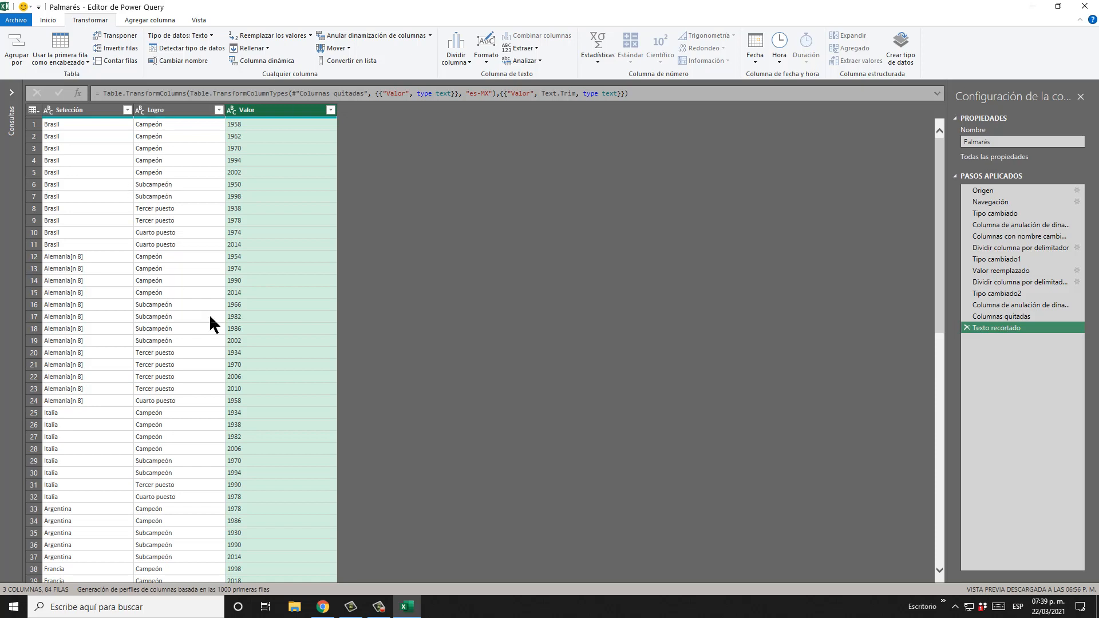
pyautogui.scroll(-8, 260, 373)
pyautogui.scroll(8, 261, 366)
pyautogui.scroll(-8, 96, 326)
pyautogui.scroll(8, 107, 337)
pyautogui.scroll(-13, 116, 304)
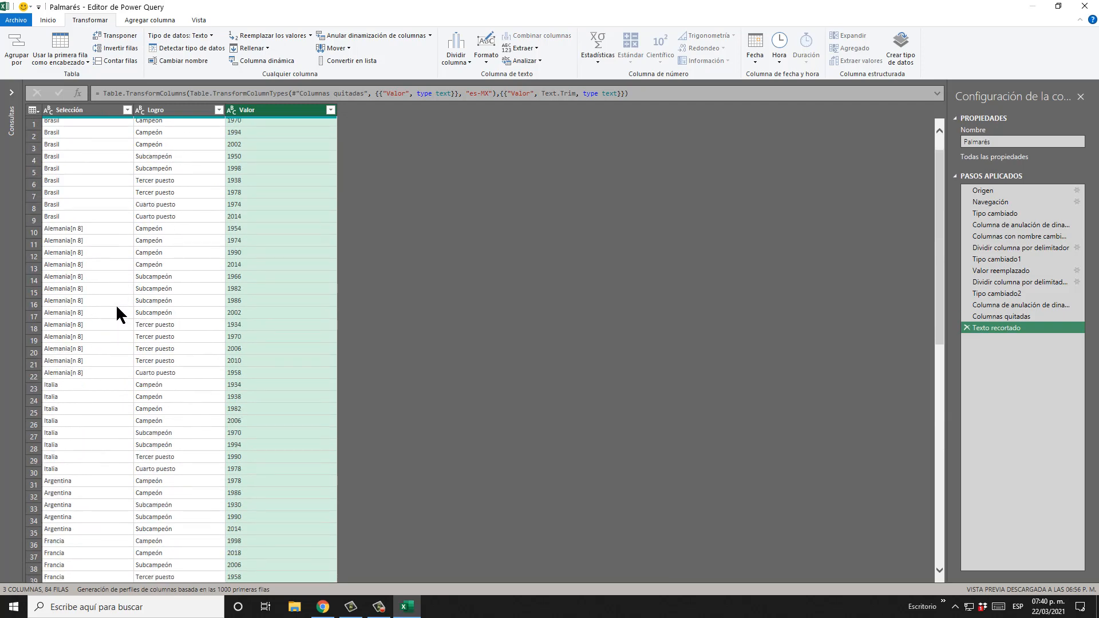
pyautogui.scroll(13, 120, 327)
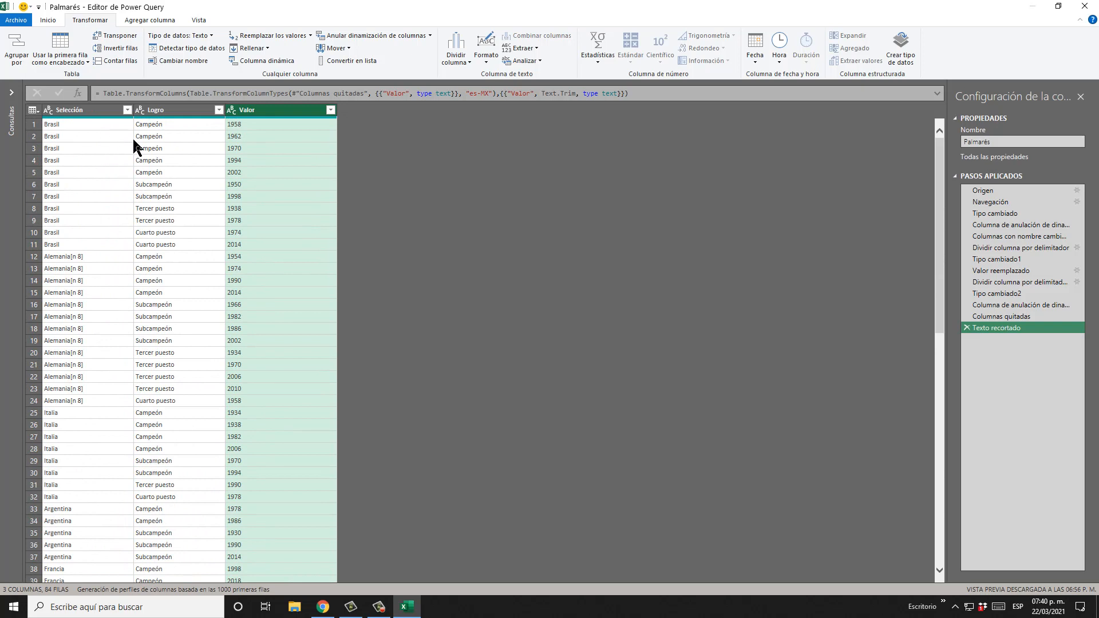
# Step: Replace the text "[n 8]" with nothing in the Selección column
pyautogui.click(86, 110)
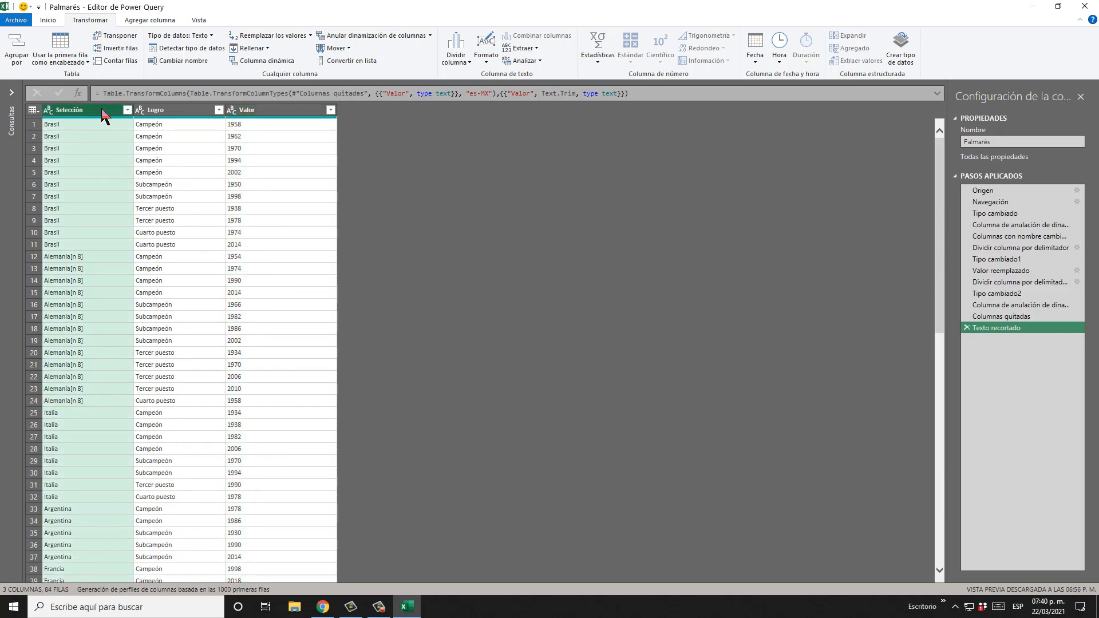
pyautogui.rightClick(102, 113)
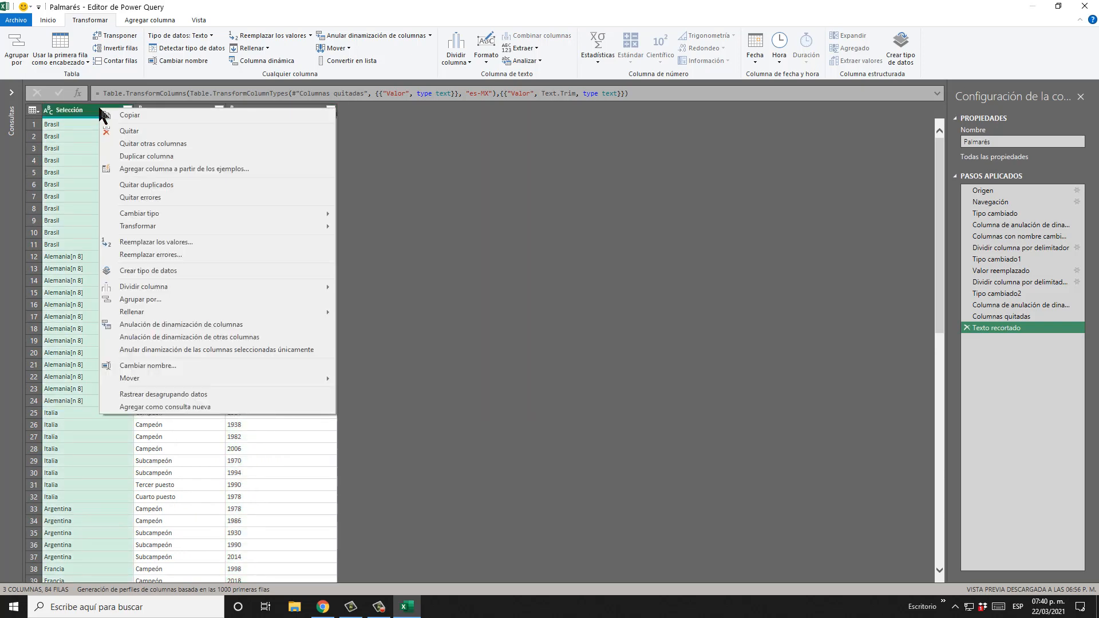
pyautogui.click(175, 242)
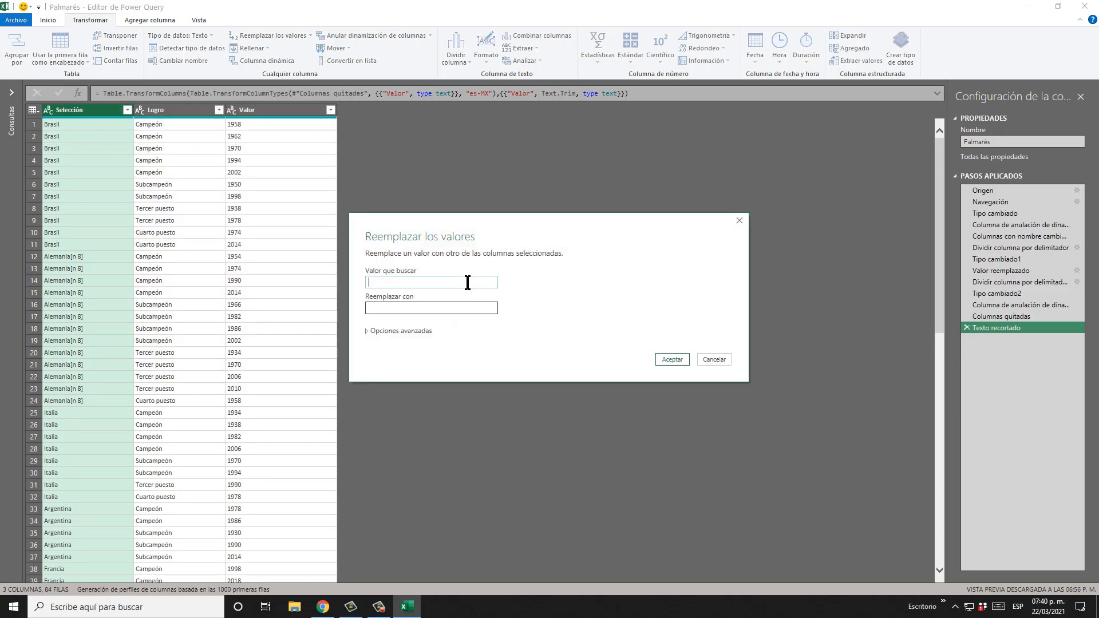
pyautogui.write('[n 8')
pyautogui.click(675, 360)
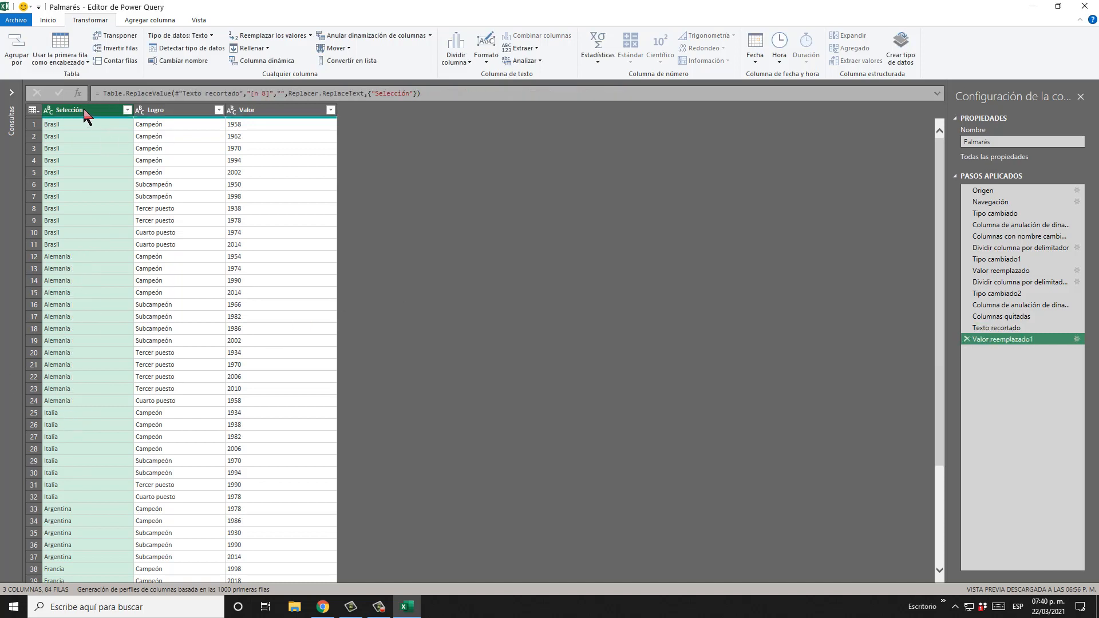
# Step: Trim the surrounding spaces from the Selección column and check its team names down the list
pyautogui.click(490, 55)
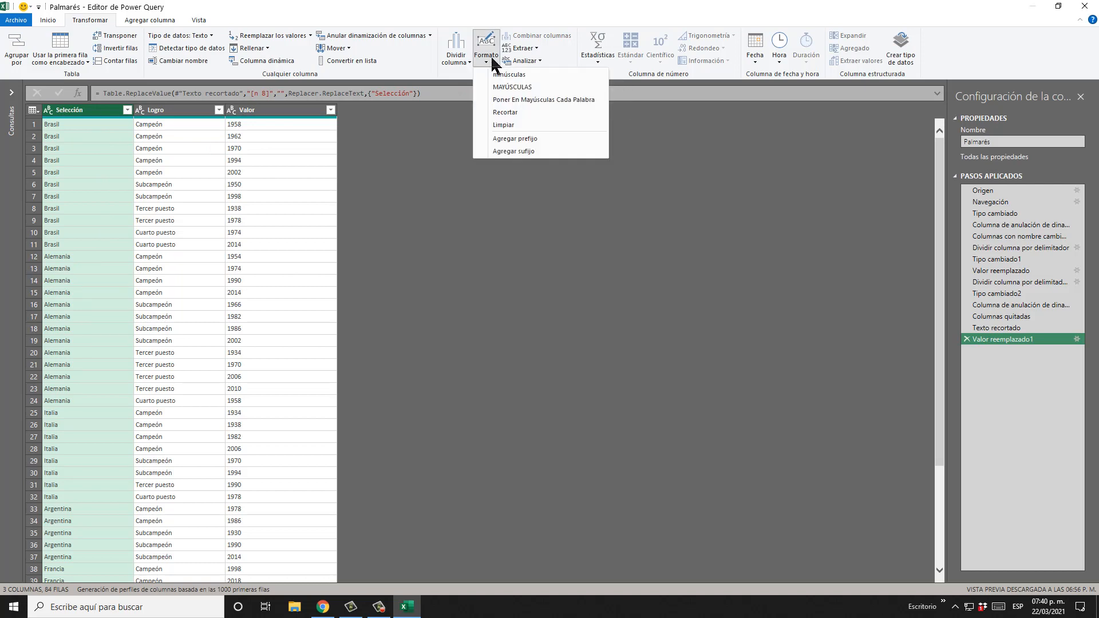
pyautogui.click(524, 112)
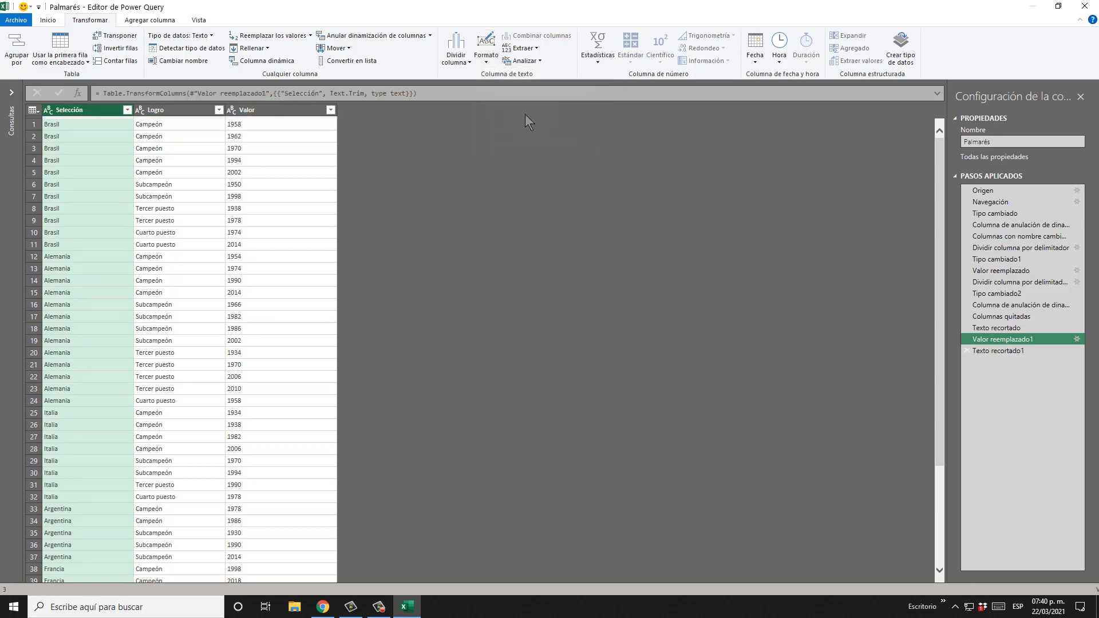
pyautogui.scroll(-15, 84, 354)
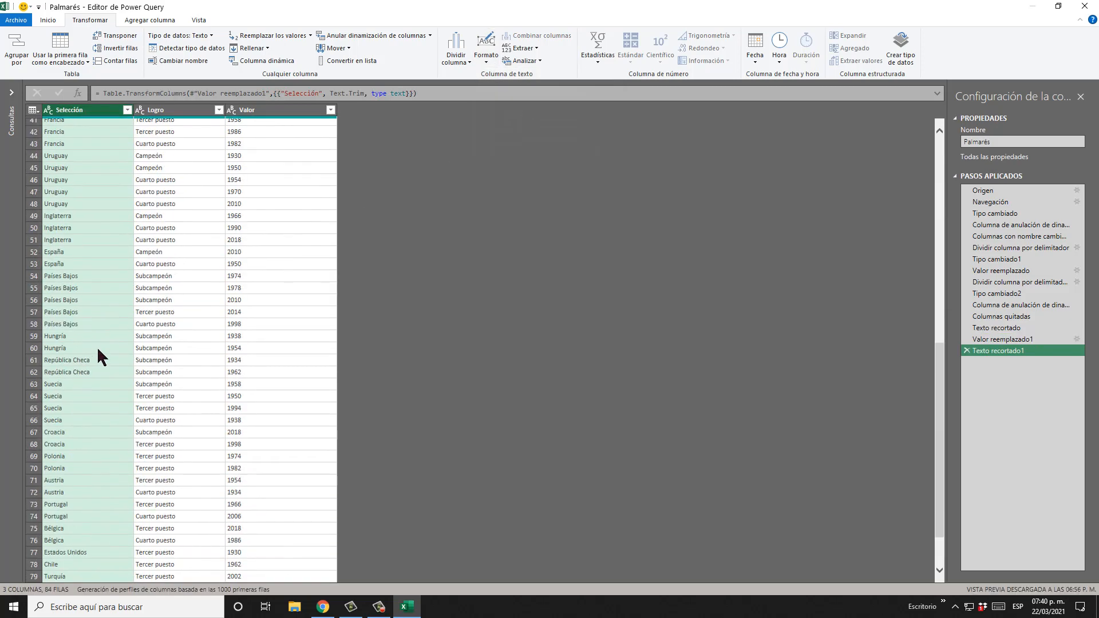
pyautogui.scroll(15, 103, 350)
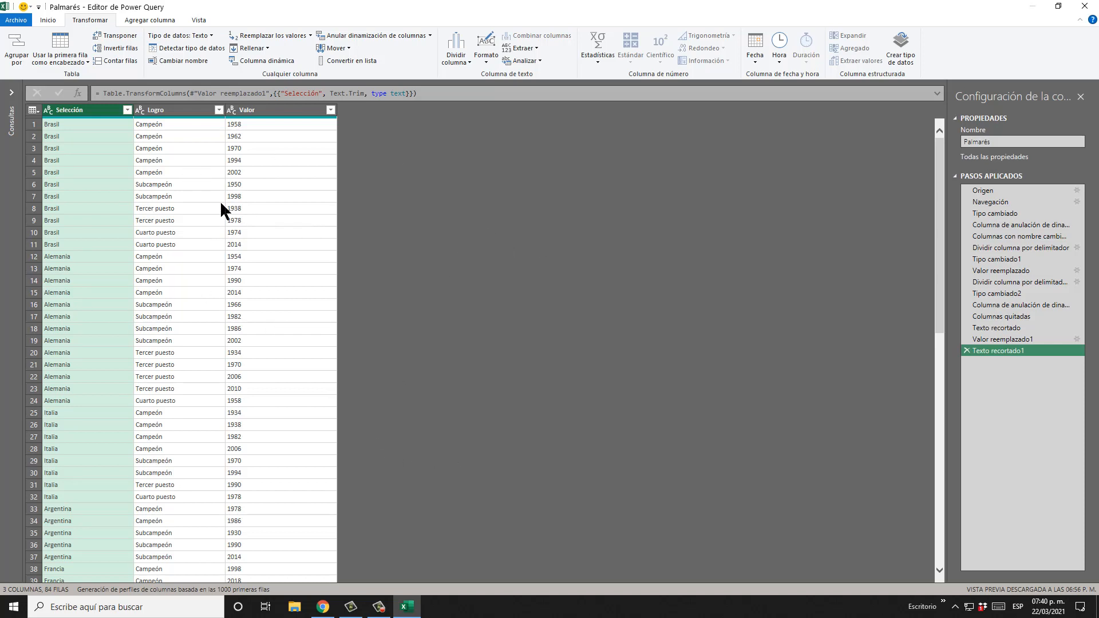
# Step: Rename the Valor column as Año and the Selección column as País
pyautogui.doubleClick(276, 110)
pyautogui.write('Año')
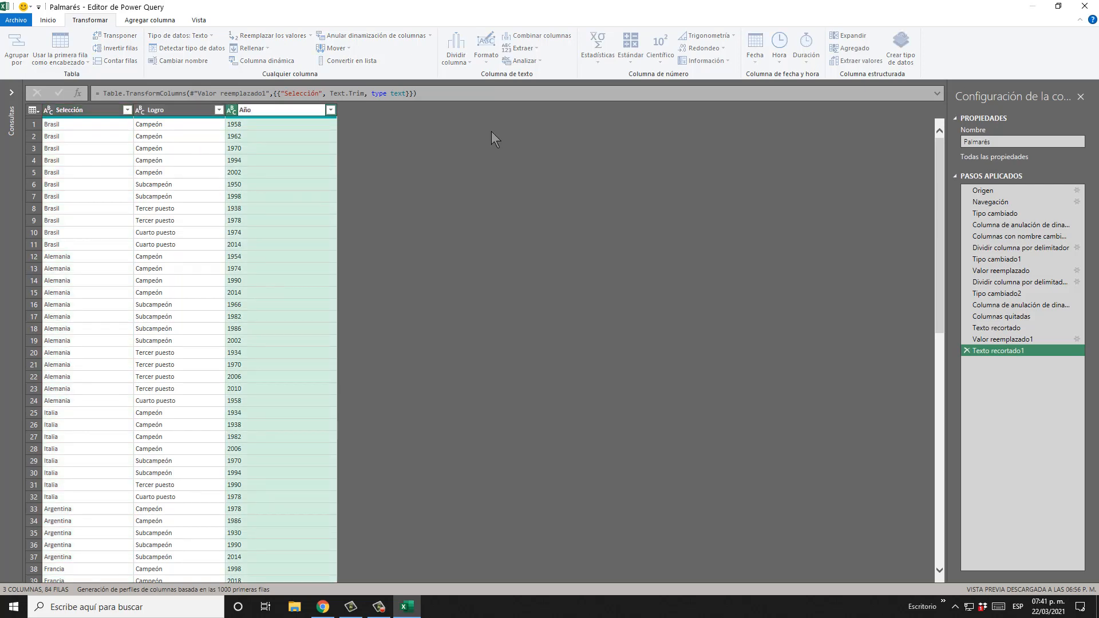
pyautogui.press('Return')
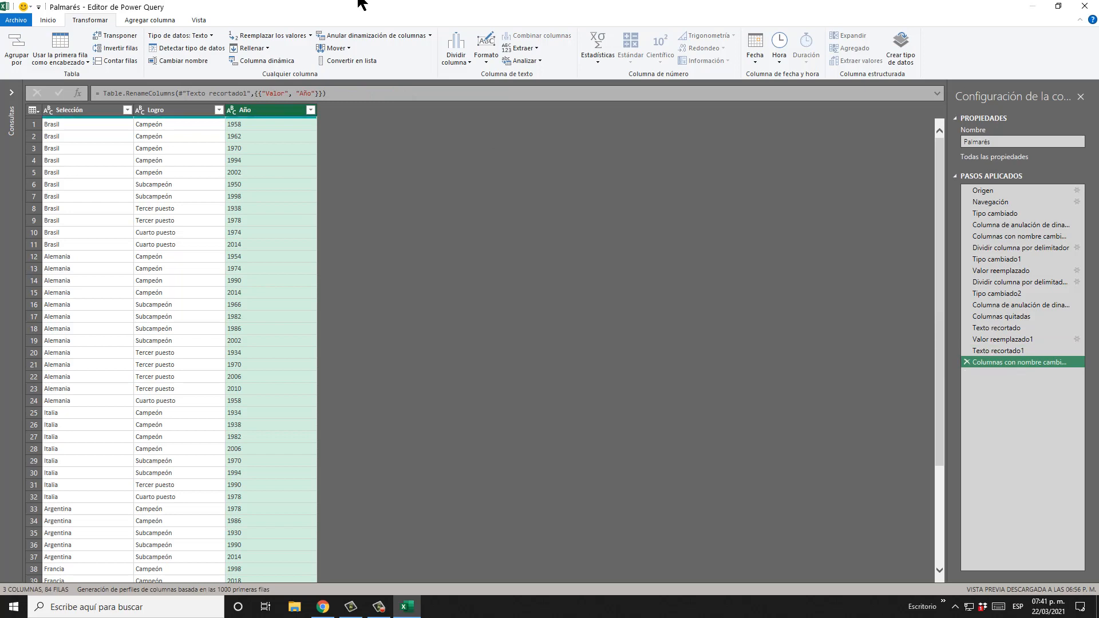
pyautogui.doubleClick(102, 110)
pyautogui.write('Pa')
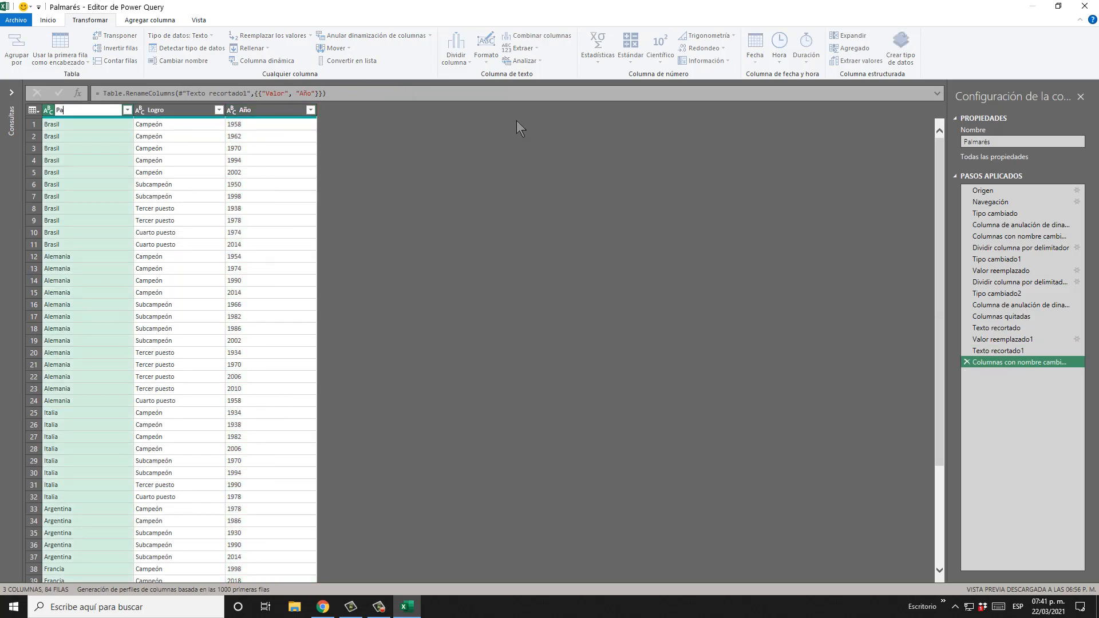
pyautogui.write('ís')
pyautogui.press('Return')
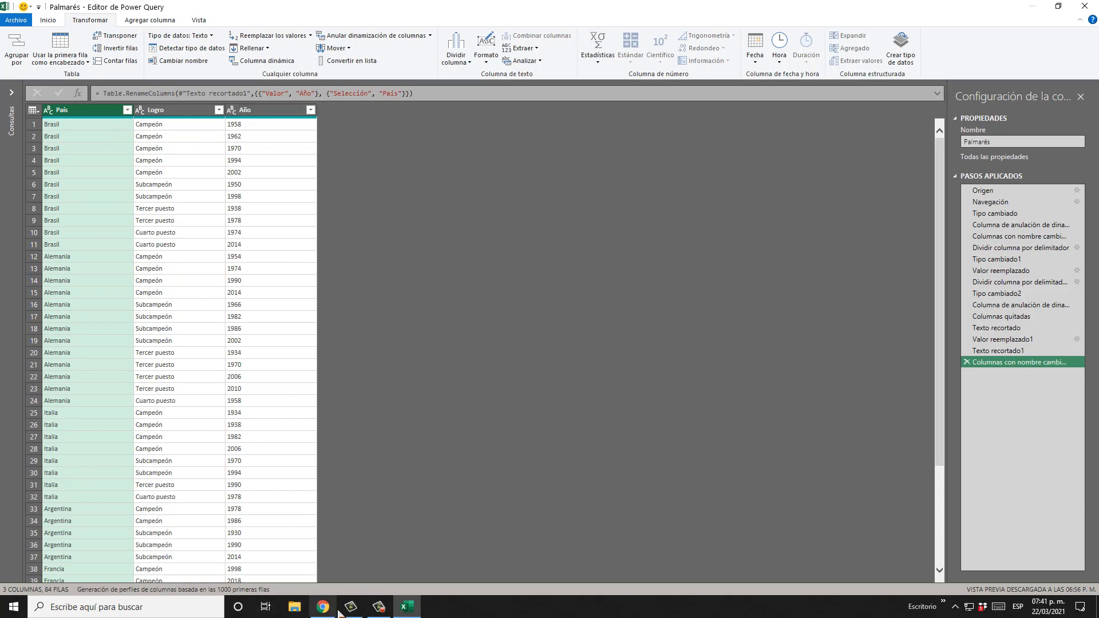
# Step: Close the query editor and load the Palmarés query into the workbook, enlarging the sheet for reading
pyautogui.click(48, 20)
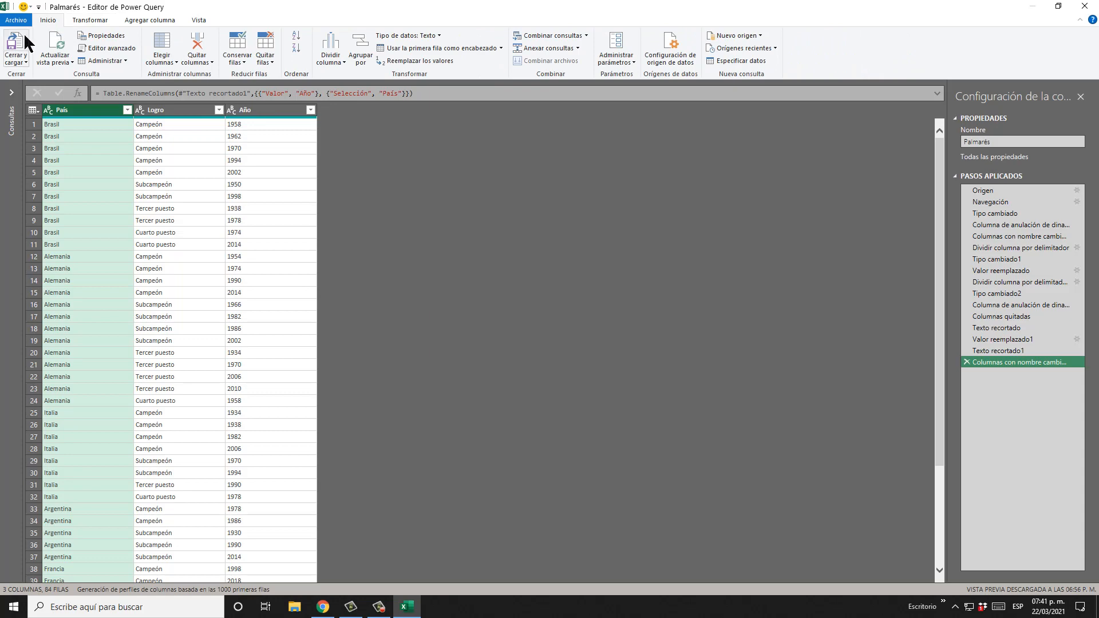
pyautogui.click(19, 37)
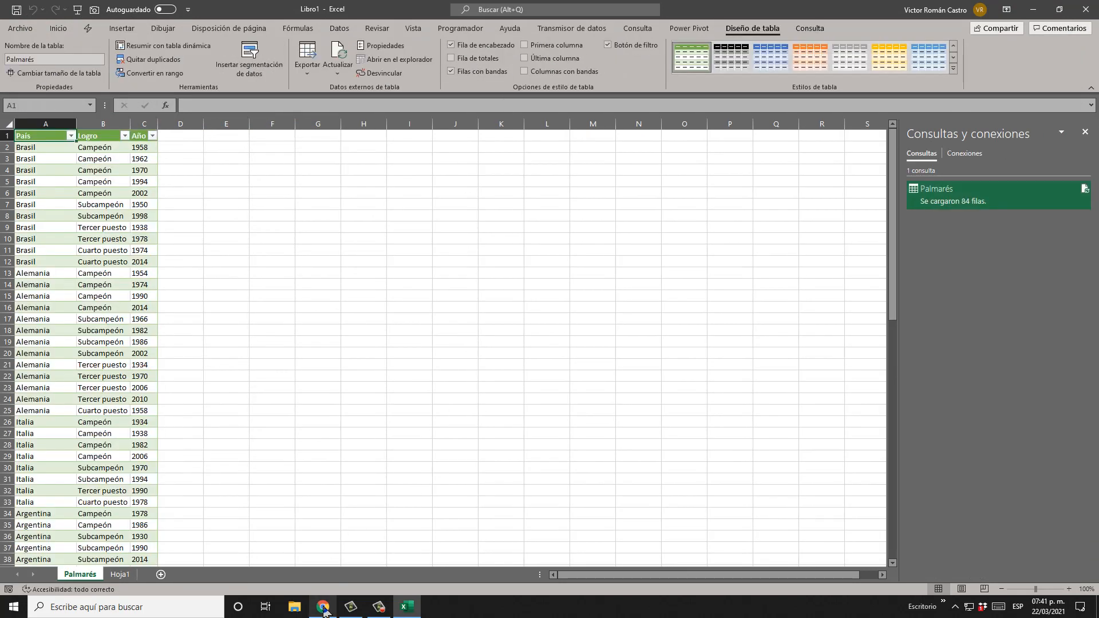
pyautogui.scroll(3, 115, 194)
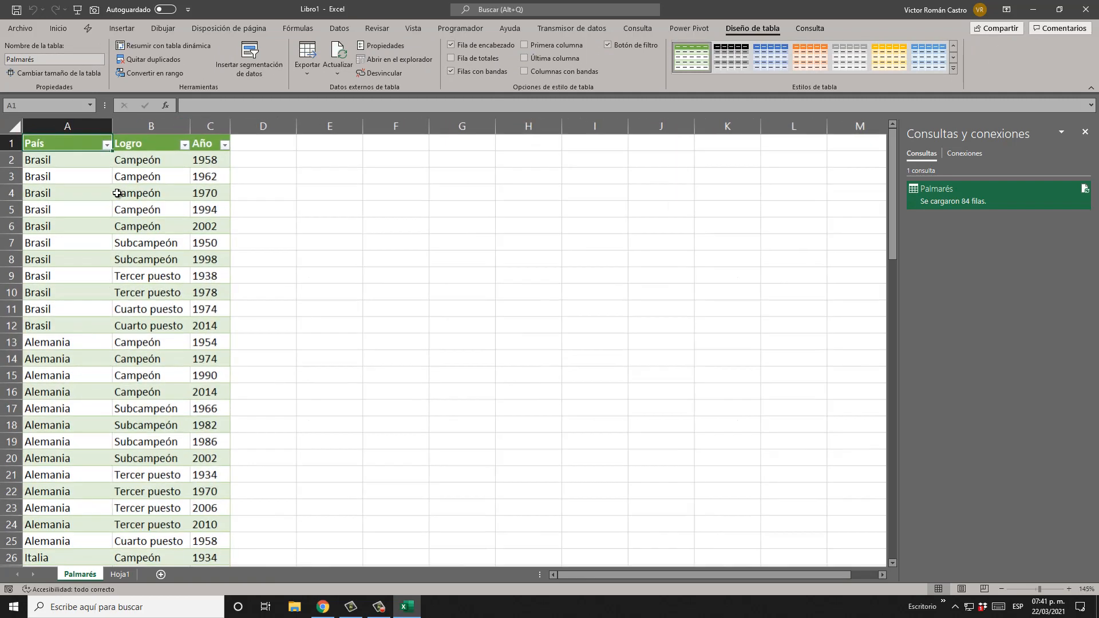
# Step: Switch to the browser and review the original Wikipedia Palmarés table, focusing on the Campeón years of Brasil and Alemania
pyautogui.click(321, 604)
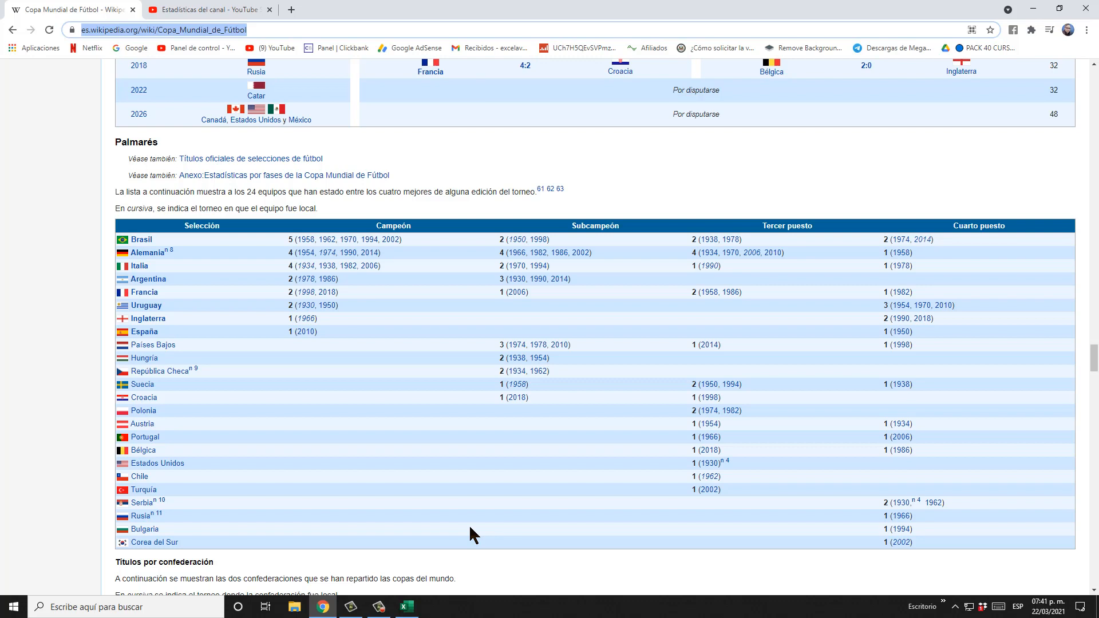
pyautogui.moveTo(271, 239); pyautogui.dragTo(870, 539)
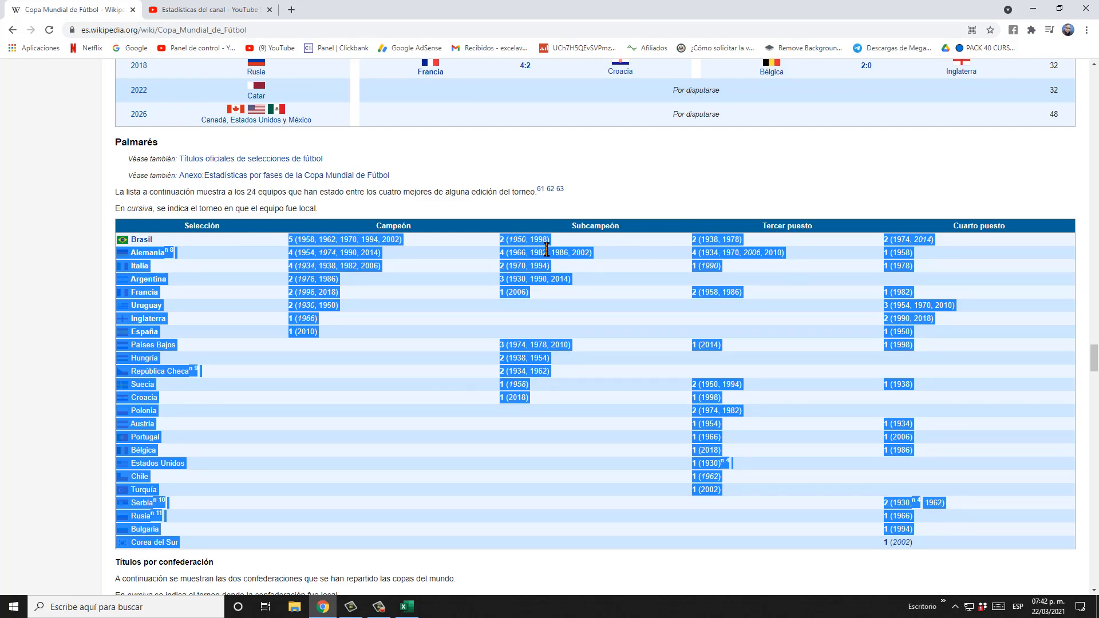
pyautogui.click(406, 291)
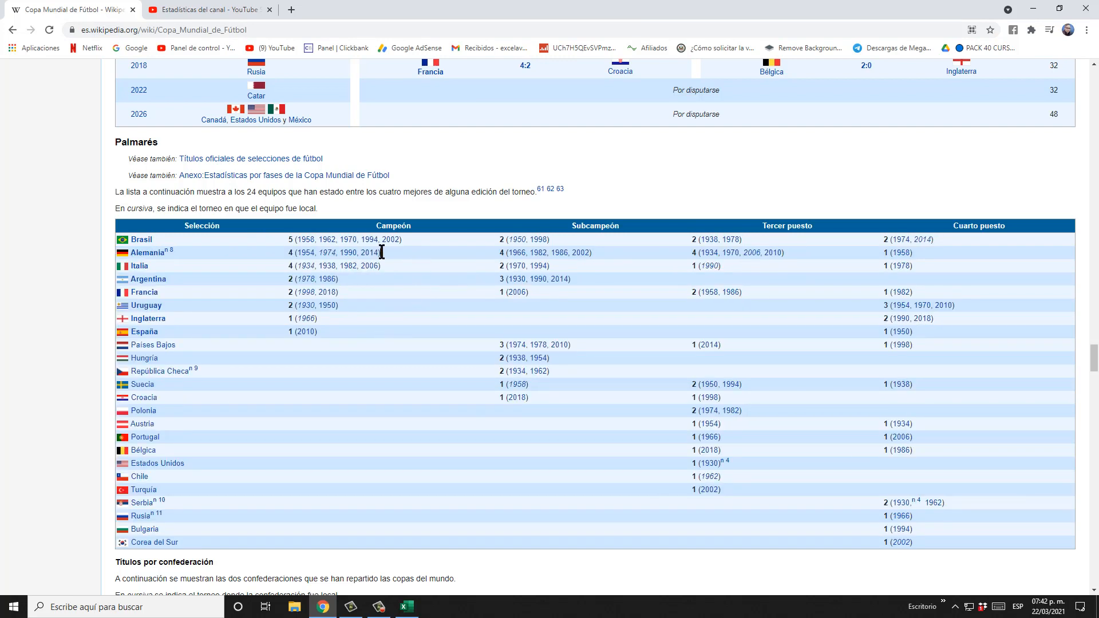
pyautogui.moveTo(380, 251); pyautogui.dragTo(272, 247)
pyautogui.click(420, 233)
pyautogui.click(273, 247)
# Step: Switch back to Excel and inspect the loaded table from its header to its last row along the País column
pyautogui.click(407, 606)
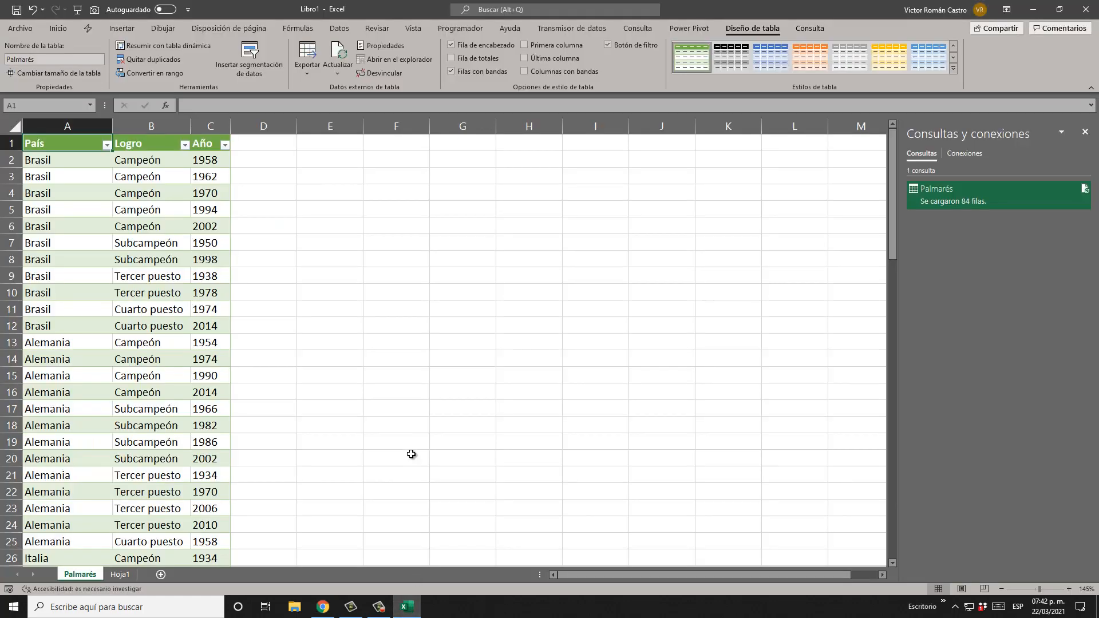
pyautogui.click(183, 222)
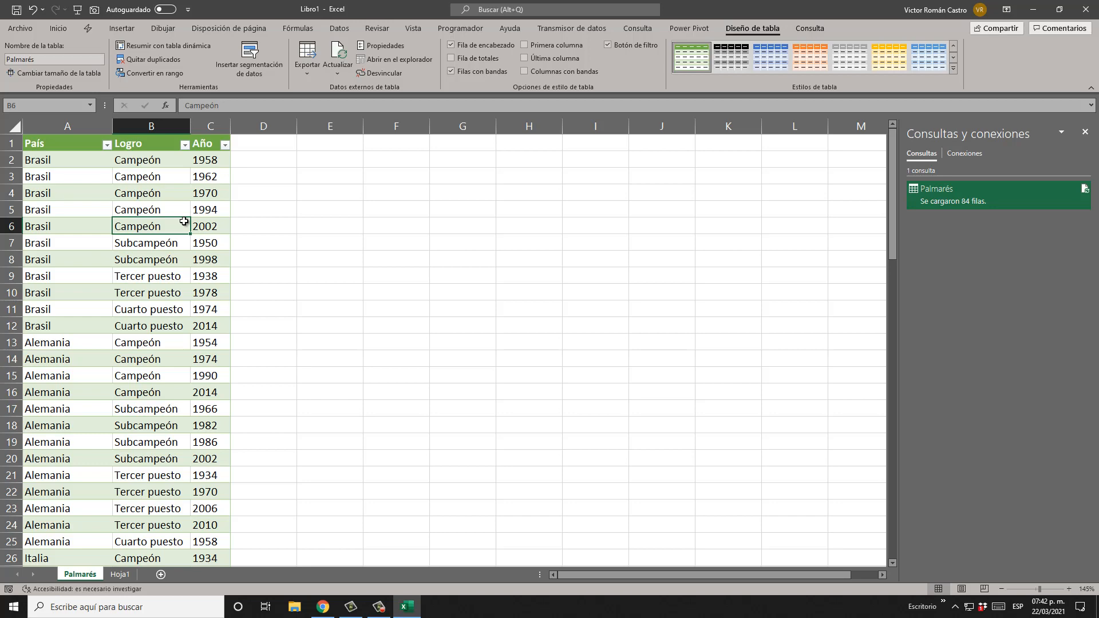
pyautogui.press('Left')
pyautogui.hotkey('ctrl', 'Up')
pyautogui.hotkey('ctrl', 'Down')
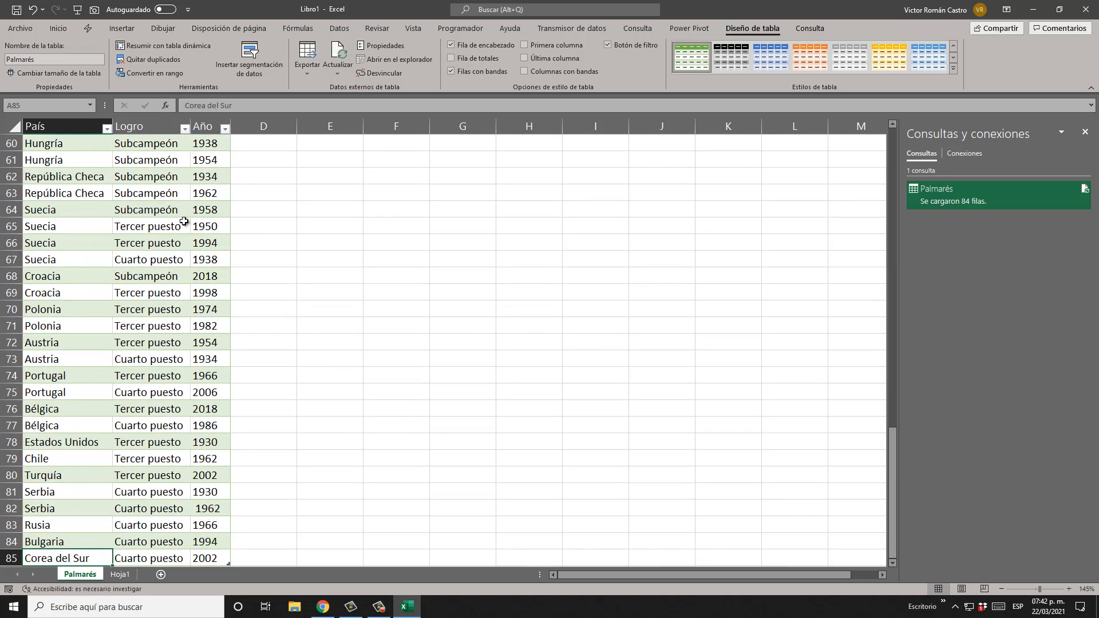
pyautogui.press('Down')
pyautogui.press('Up')
pyautogui.hotkey('ctrl', 'Up')
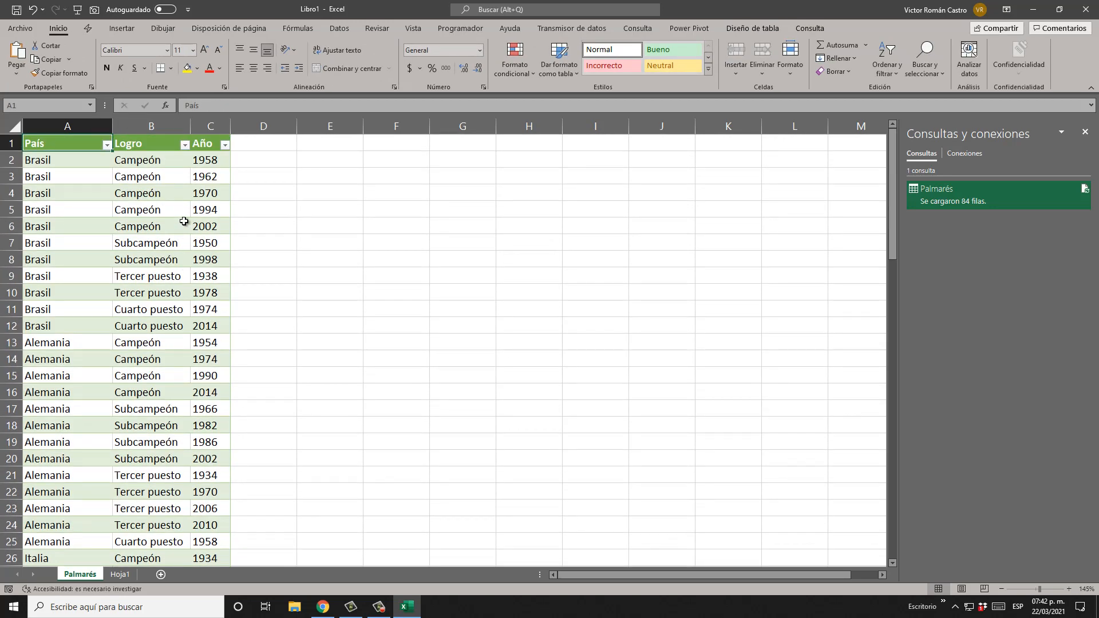
# Step: Create a PivotTable from the Palmarés table on the existing sheet, placed at cell E1
pyautogui.click(122, 29)
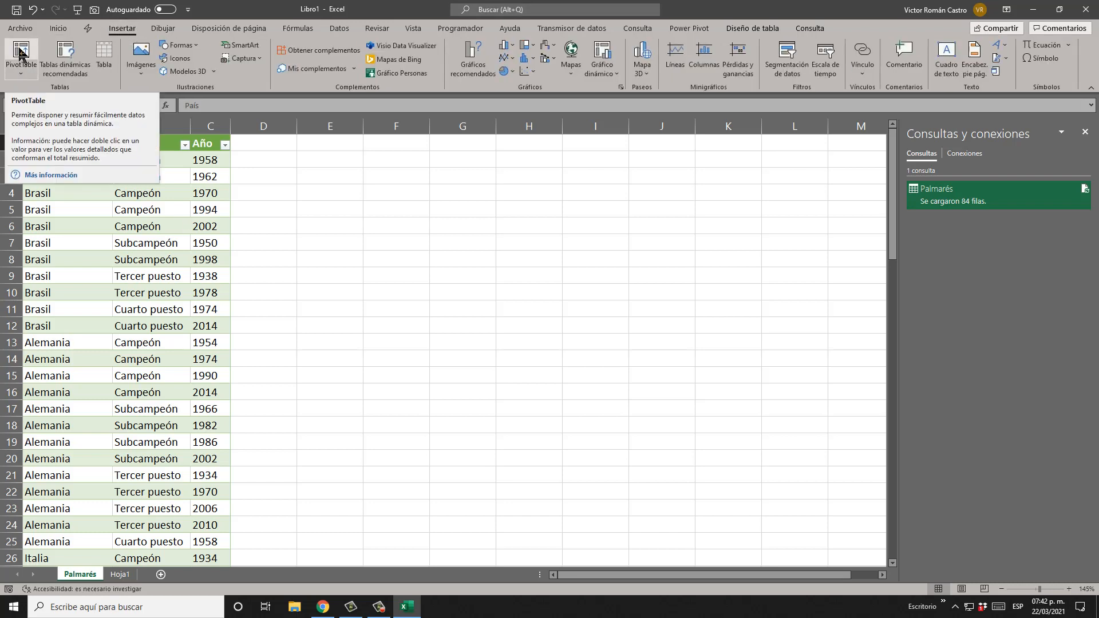
pyautogui.click(21, 73)
pyautogui.click(18, 50)
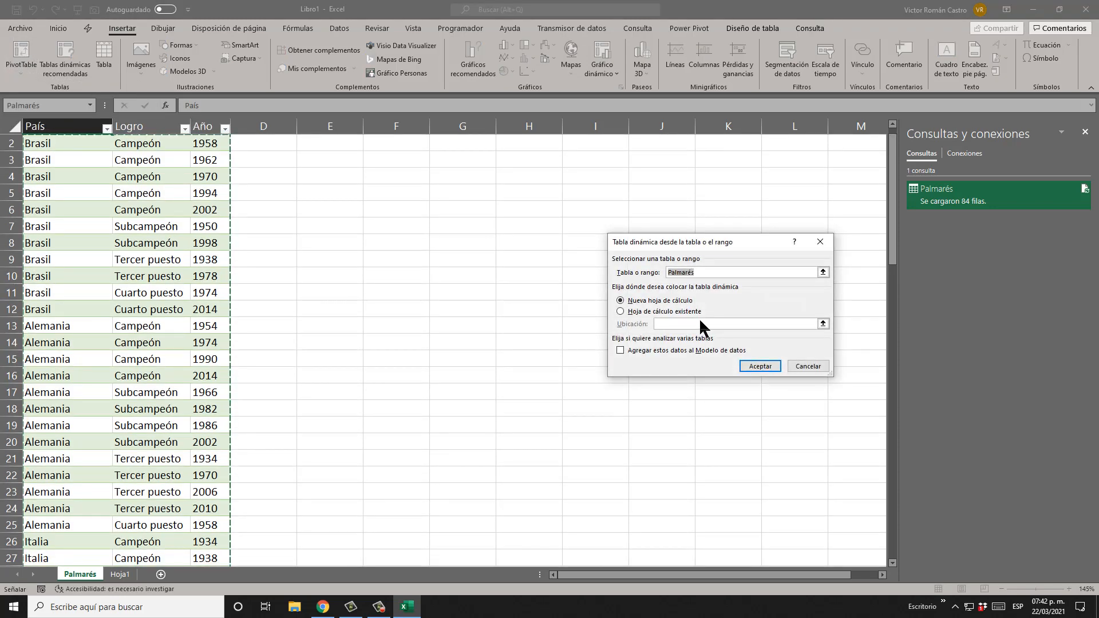
pyautogui.click(664, 312)
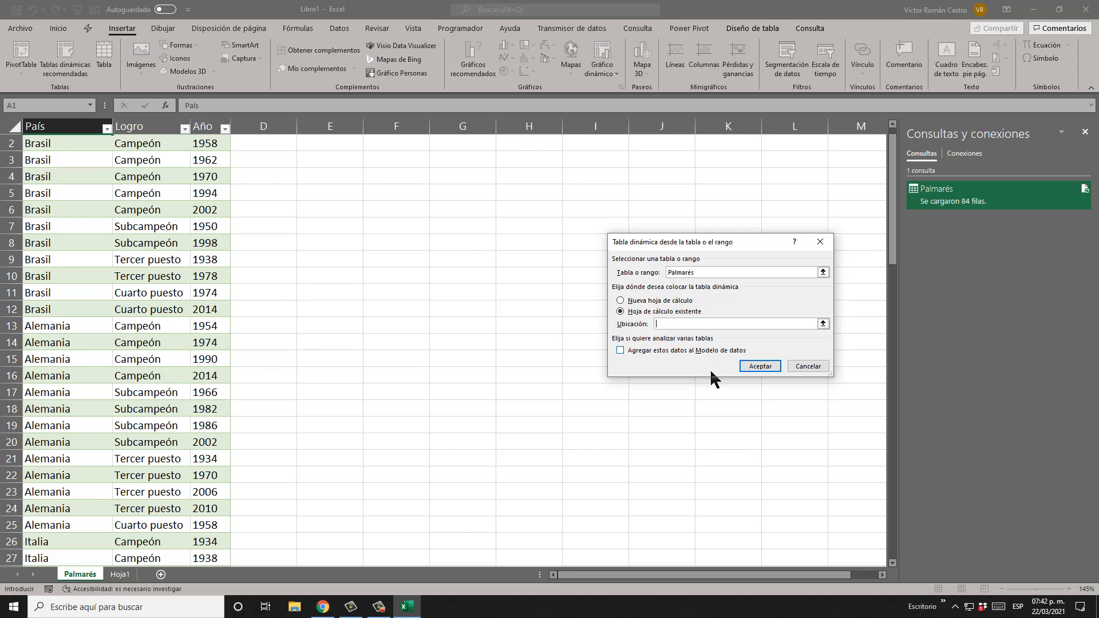
pyautogui.scroll(1, 418, 204)
pyautogui.click(343, 139)
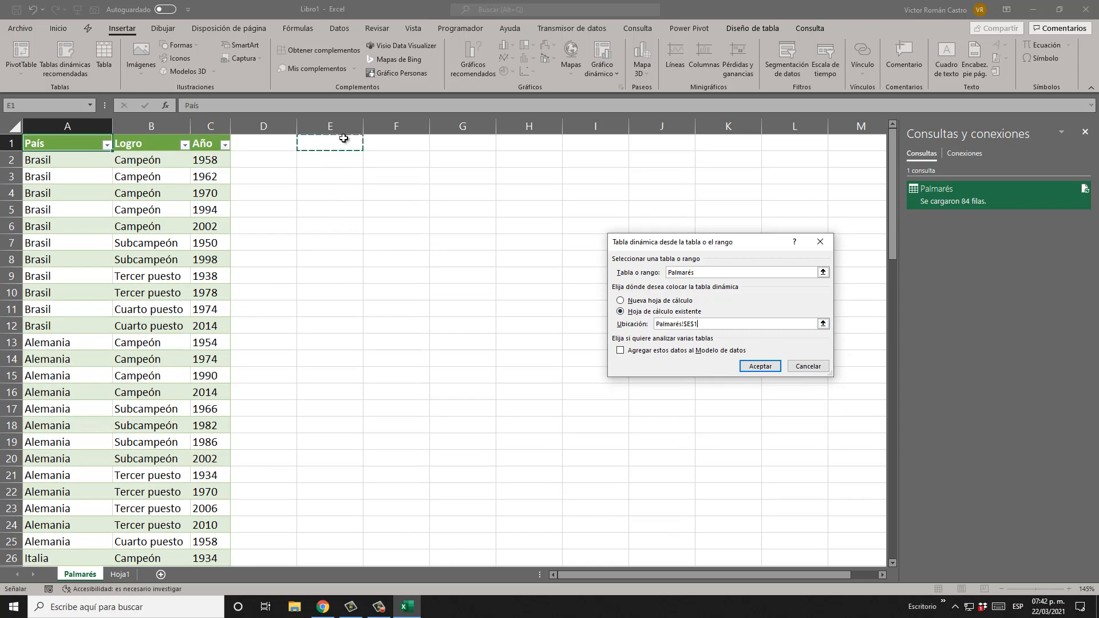
pyautogui.click(761, 366)
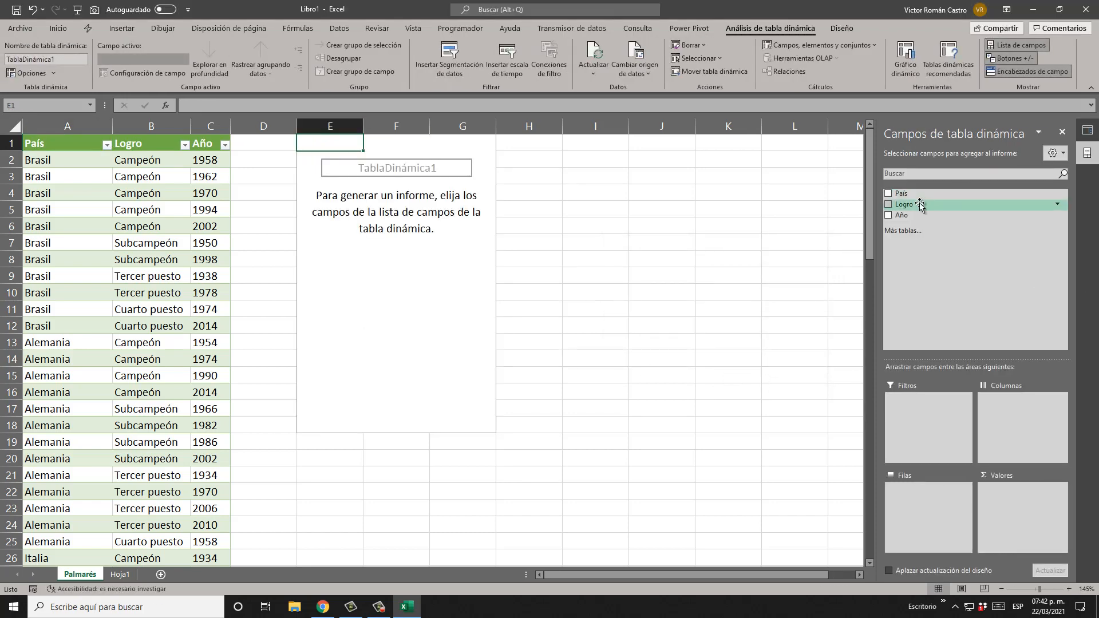
# Step: Put País in the PivotTable rows and summarize Año as a count in the values
pyautogui.moveTo(927, 197); pyautogui.dragTo(954, 535)
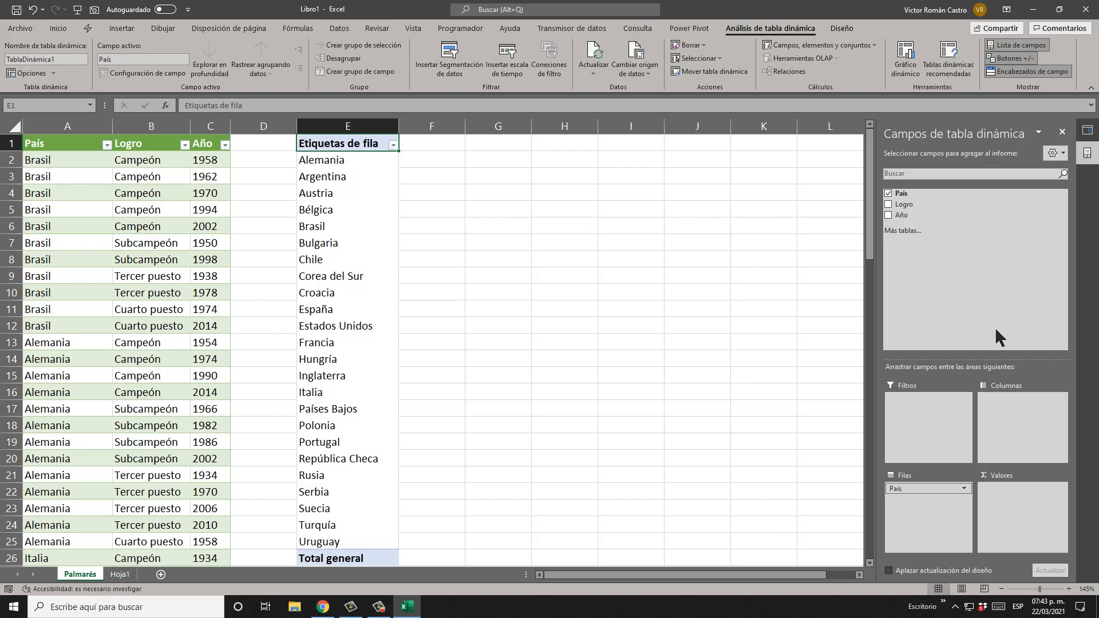
pyautogui.moveTo(904, 216); pyautogui.dragTo(1024, 527)
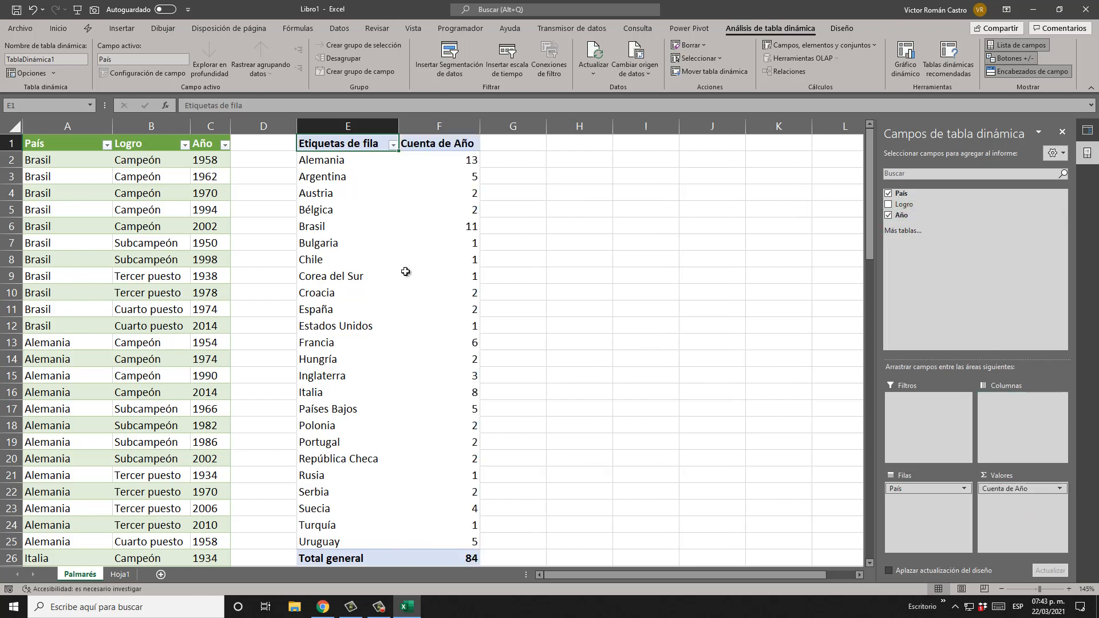
# Step: Sort the PivotTable's countries in descending order by Cuenta de Año
pyautogui.click(405, 243)
pyautogui.hotkey('ctrl', 'Up')
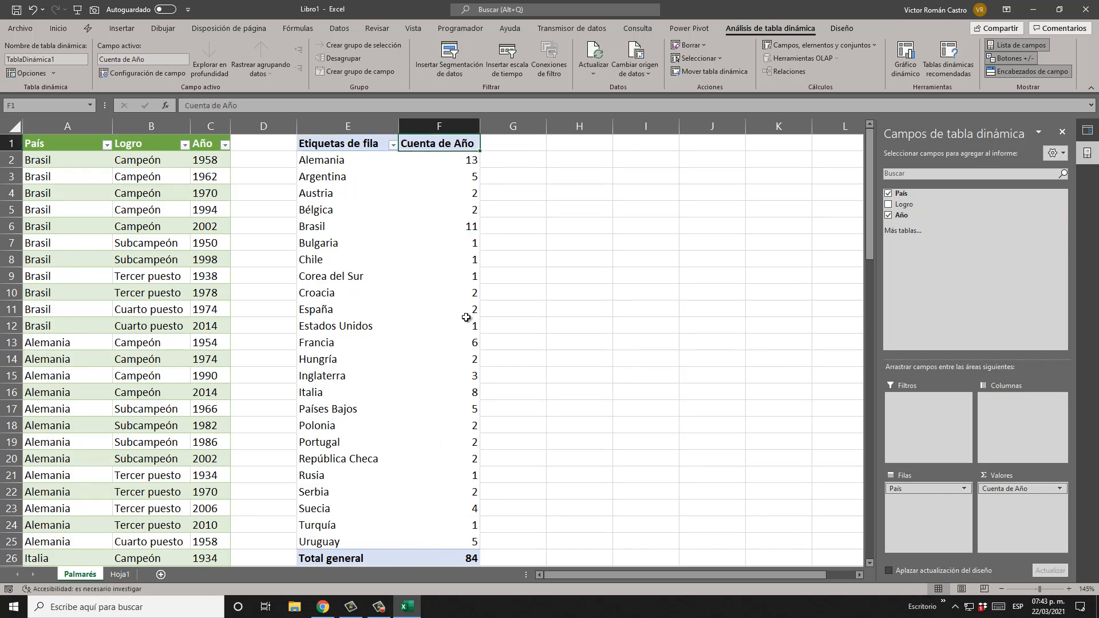
pyautogui.press('Left')
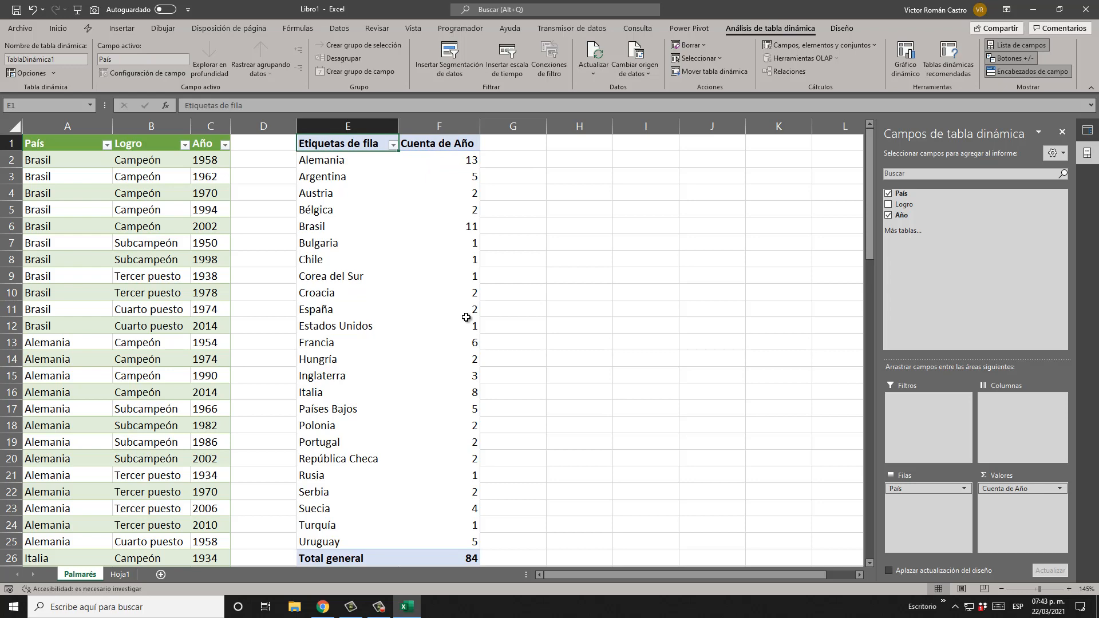
pyautogui.hotkey('alt', 'Down')
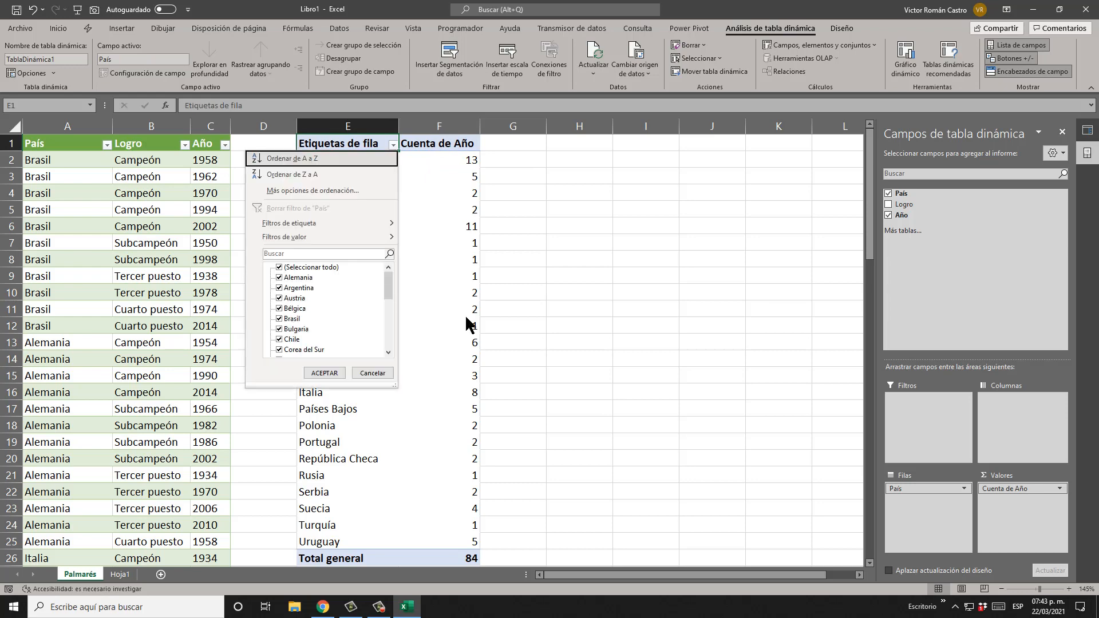
pyautogui.click(330, 191)
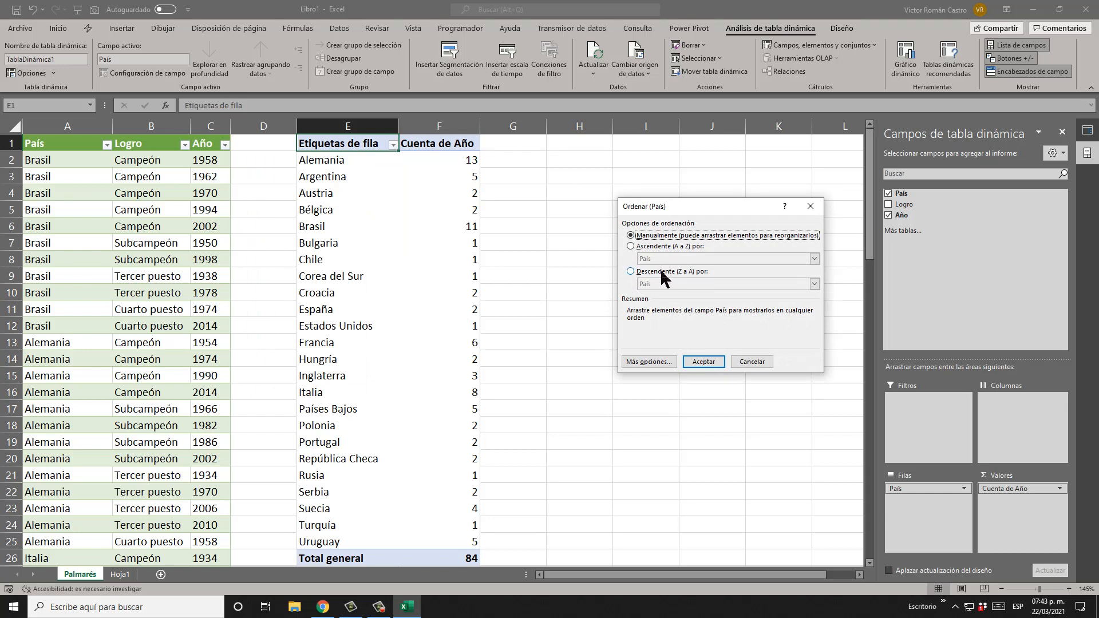
pyautogui.click(695, 274)
pyautogui.click(699, 284)
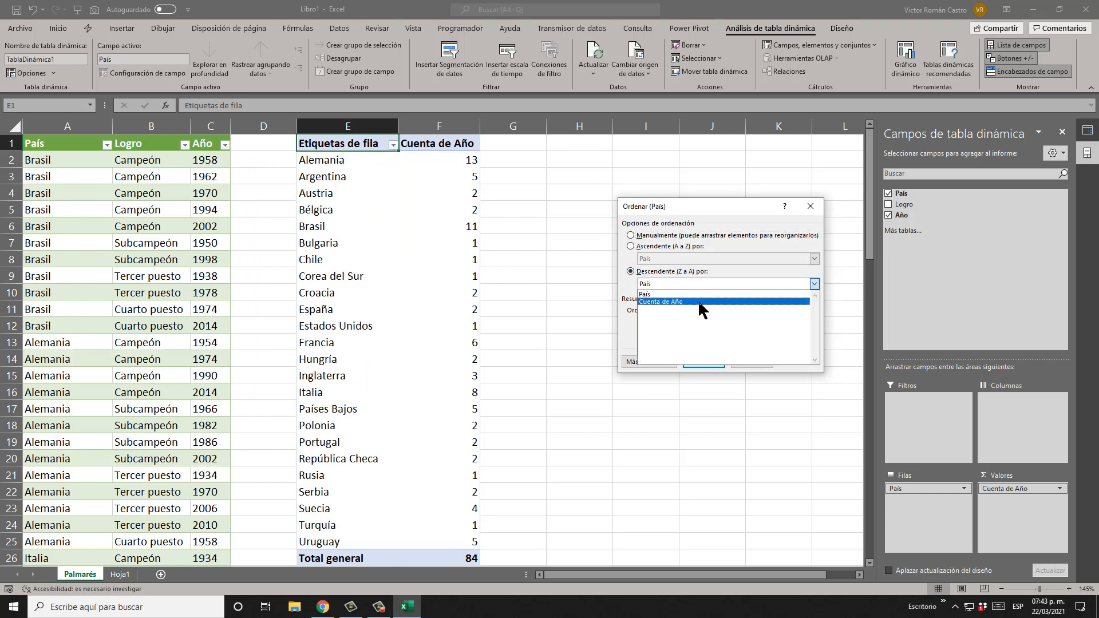
pyautogui.click(699, 303)
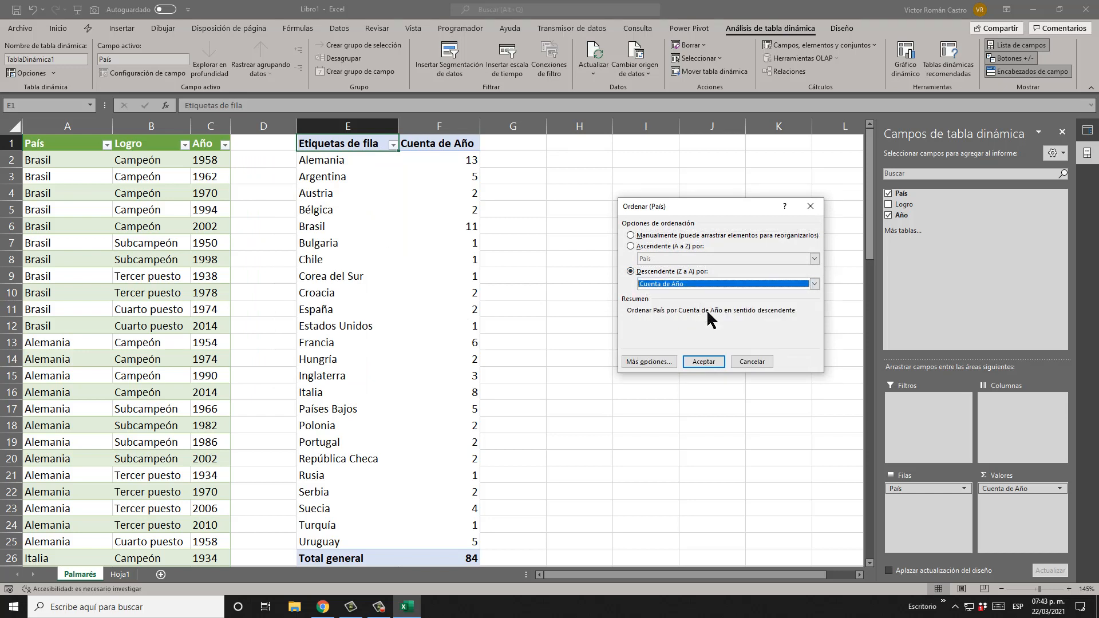
pyautogui.click(704, 362)
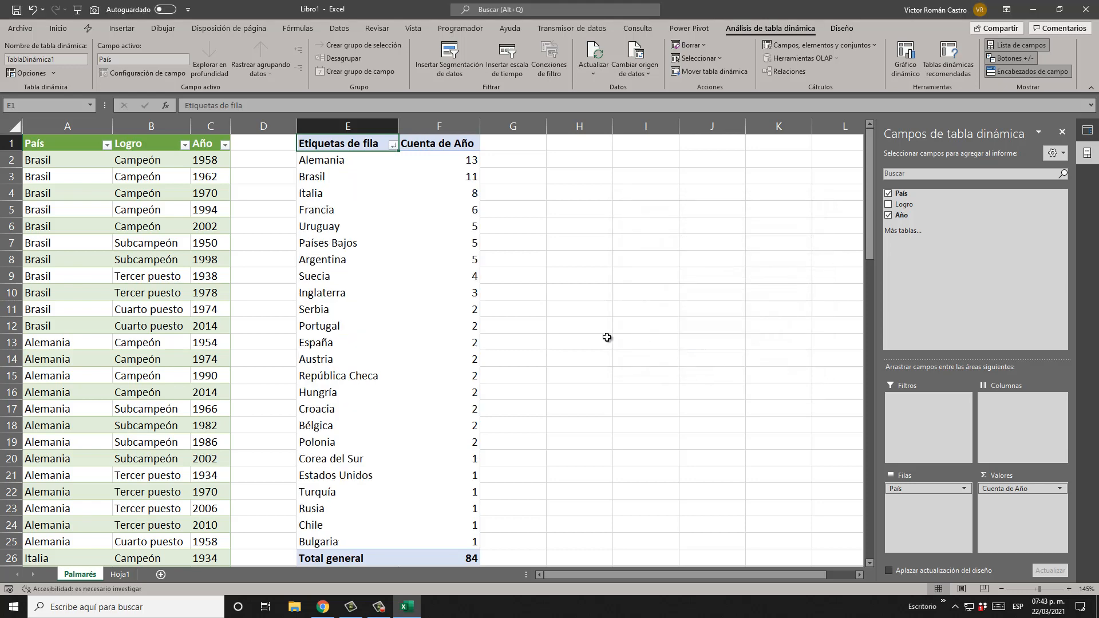
# Step: Examine the sorted appearance counts per country, comparing Alemania, Brasil, Uruguay and Argentina
pyautogui.click(373, 183)
pyautogui.click(407, 360)
pyautogui.click(406, 258)
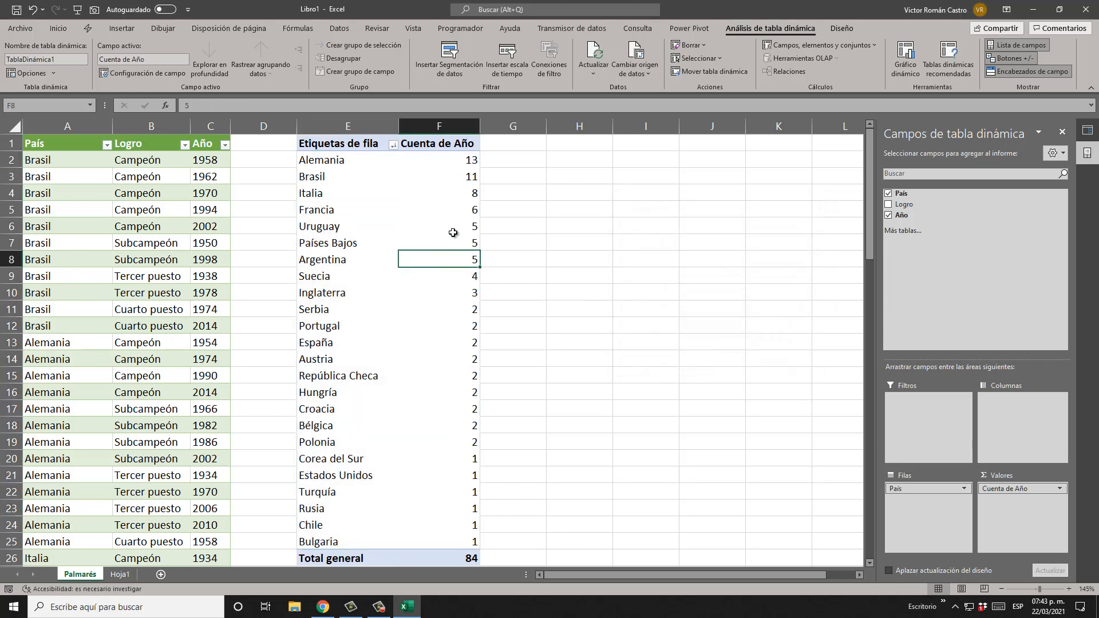
pyautogui.click(453, 233)
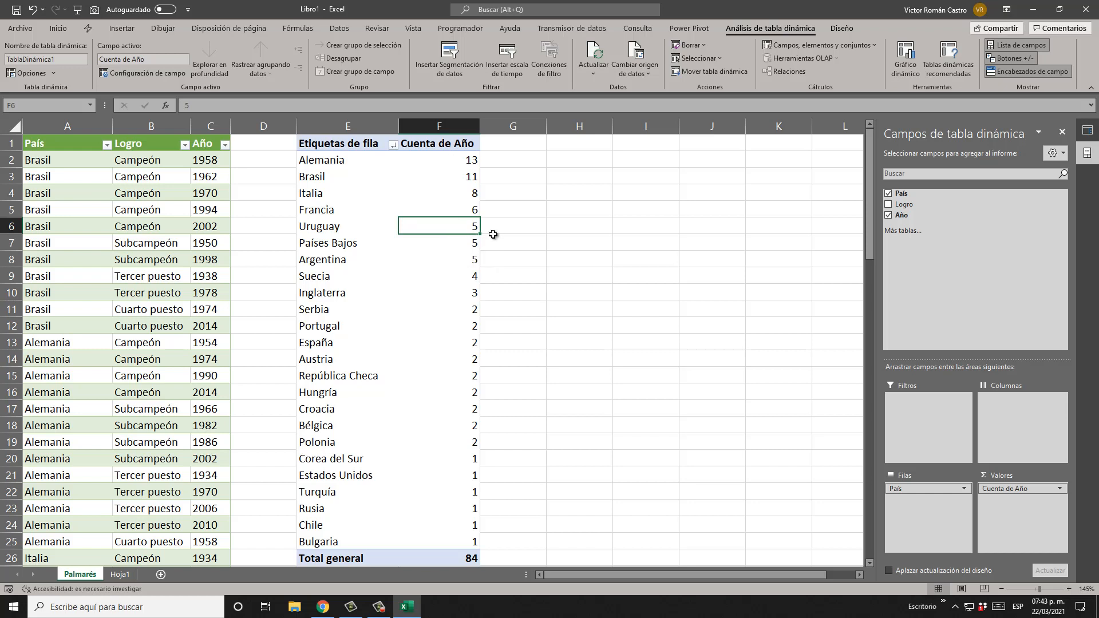
pyautogui.click(461, 165)
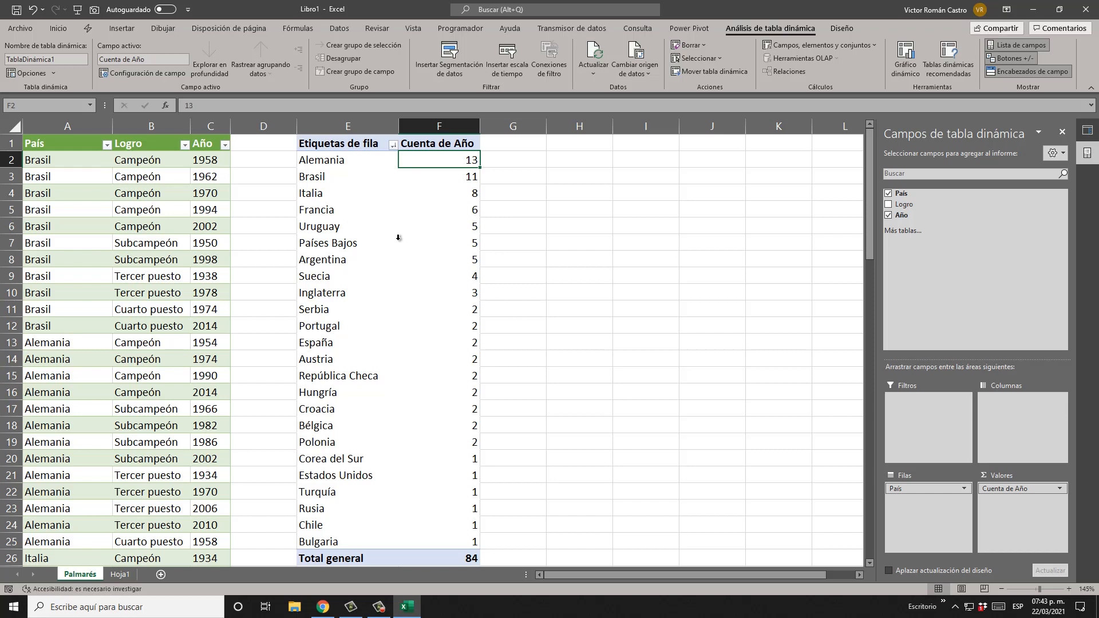
pyautogui.click(467, 177)
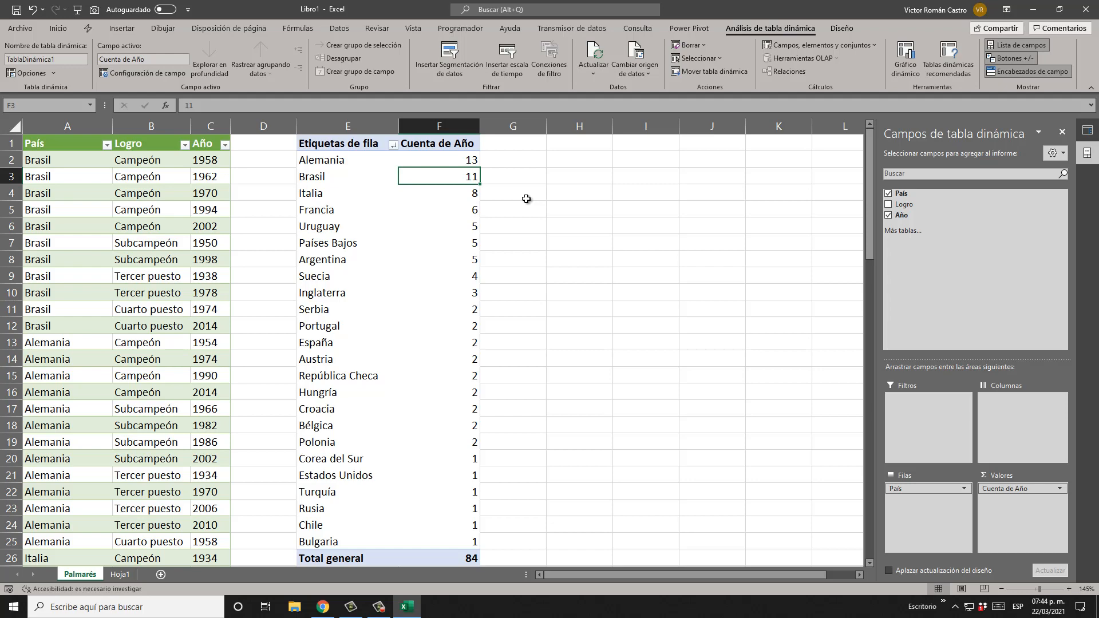
pyautogui.scroll(-3, 438, 251)
pyautogui.scroll(3, 451, 272)
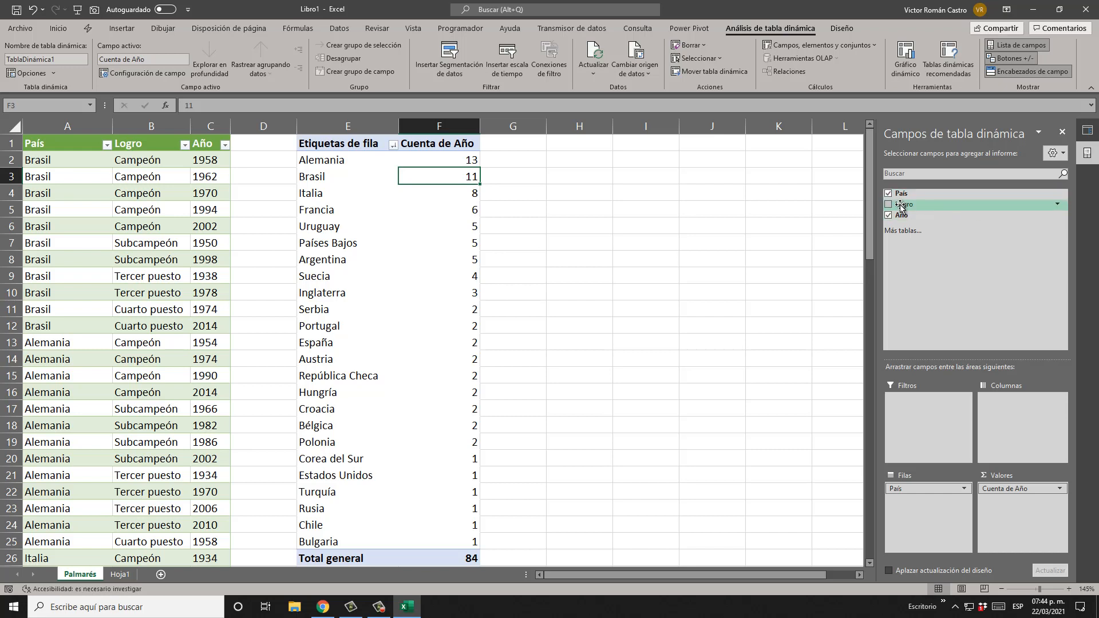
# Step: Break the counts down by Logro across the PivotTable columns and look over the result
pyautogui.moveTo(918, 212); pyautogui.dragTo(1025, 440)
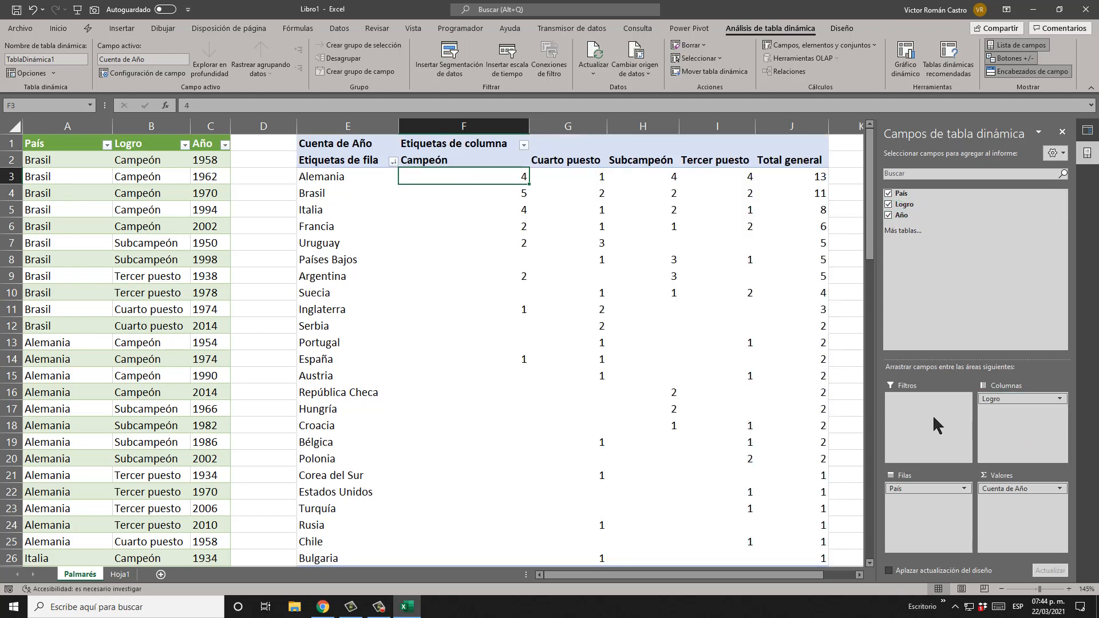
pyautogui.scroll(-3, 567, 317)
pyautogui.scroll(3, 578, 326)
# Step: Apply a medium blue PivotTable style with a solid blue header and enable banded rows and banded columns
pyautogui.click(842, 28)
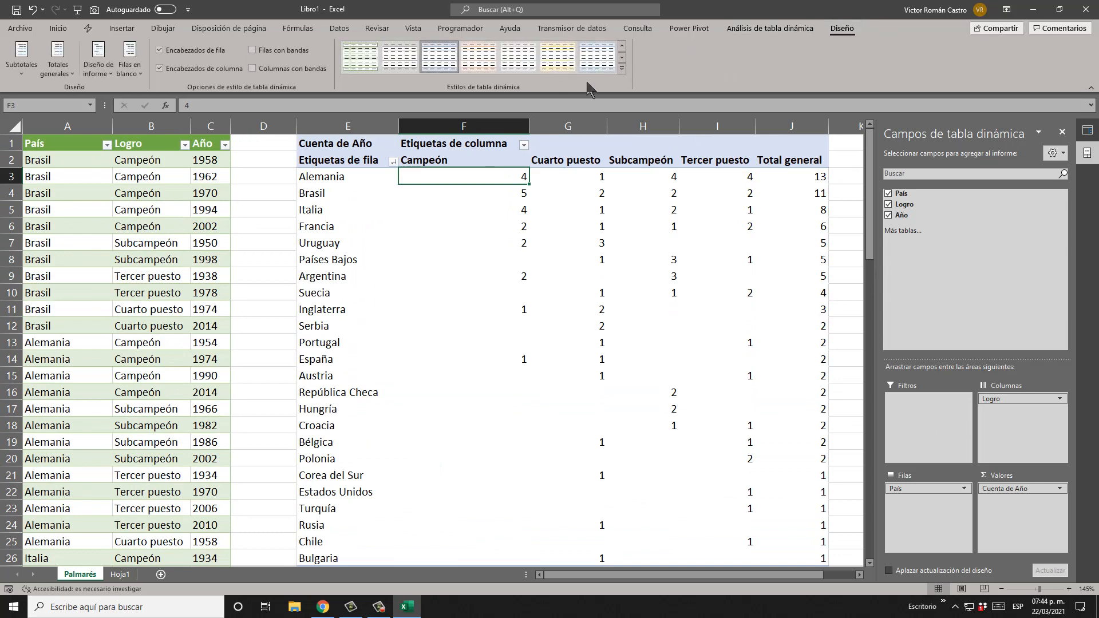
pyautogui.click(622, 68)
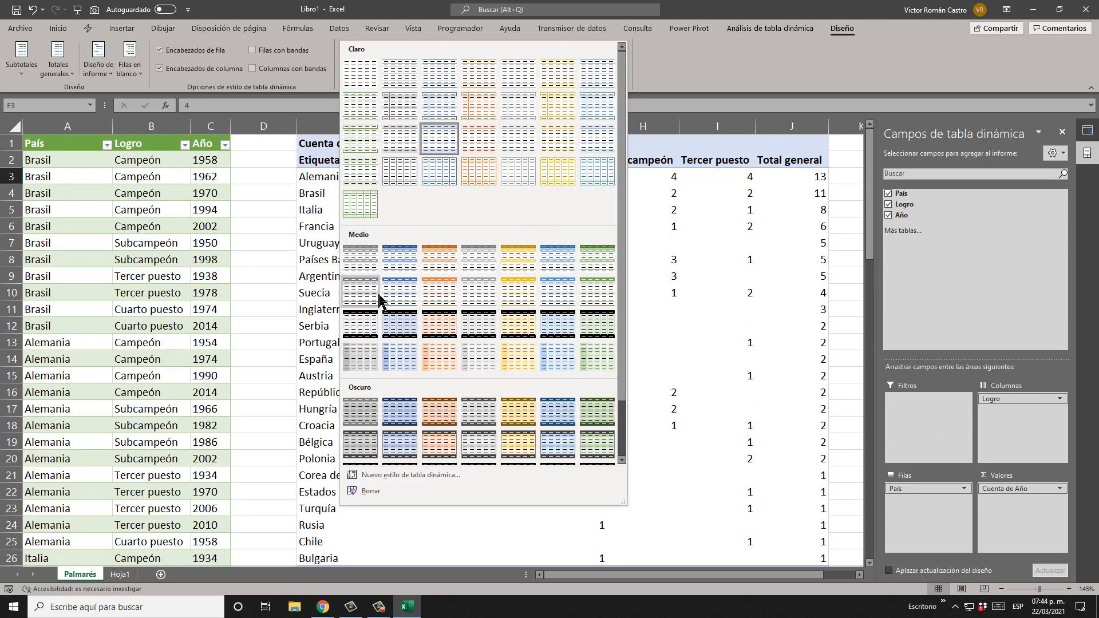
pyautogui.click(404, 286)
pyautogui.click(279, 68)
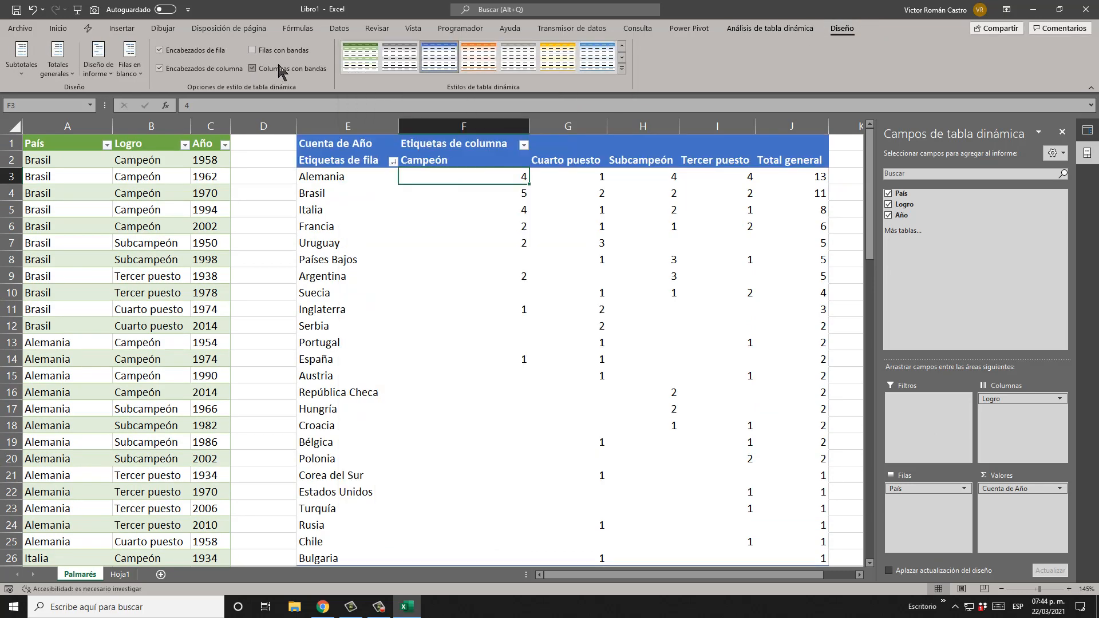
pyautogui.click(280, 51)
# Step: Blank out the Etiquetas de columna and Cuenta de Año captions in the PivotTable's first header row
pyautogui.click(437, 143)
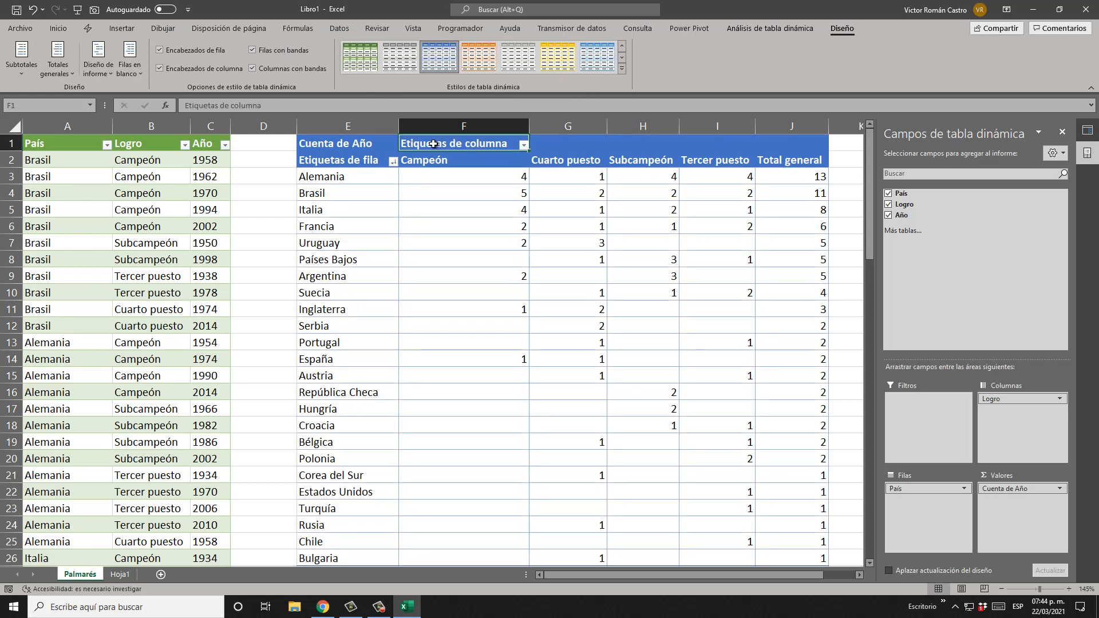
pyautogui.click(356, 144)
pyautogui.click(439, 146)
# Step: Give columns F through J of the PivotTable one equal width
pyautogui.moveTo(446, 122); pyautogui.dragTo(792, 132)
pyautogui.moveTo(521, 128); pyautogui.dragTo(482, 128)
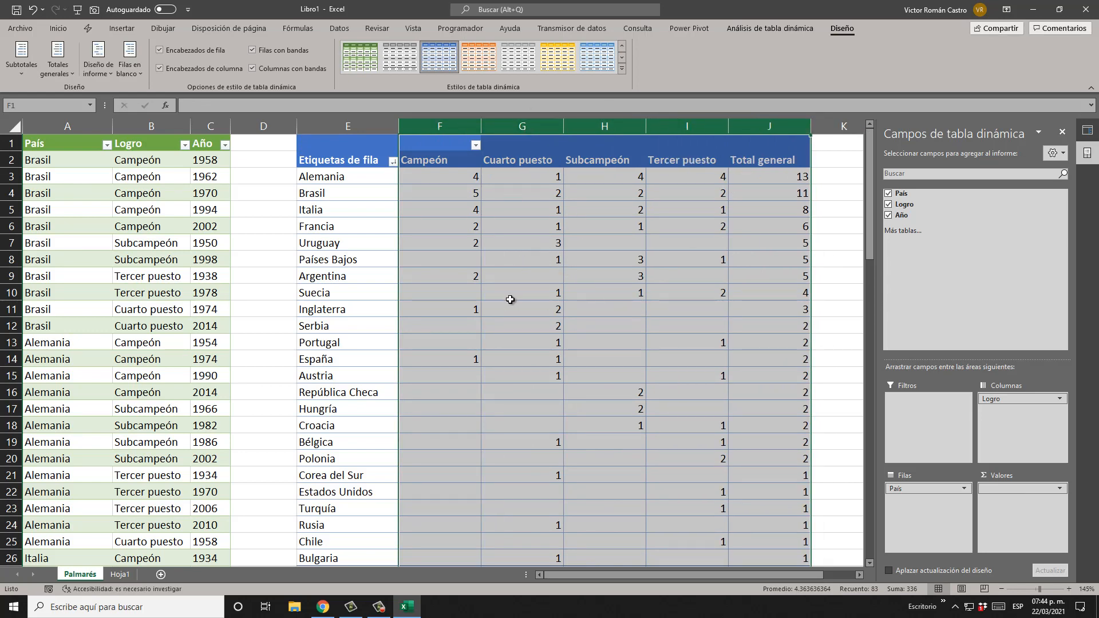
pyautogui.click(508, 296)
pyautogui.scroll(-3, 601, 341)
pyautogui.scroll(3, 623, 355)
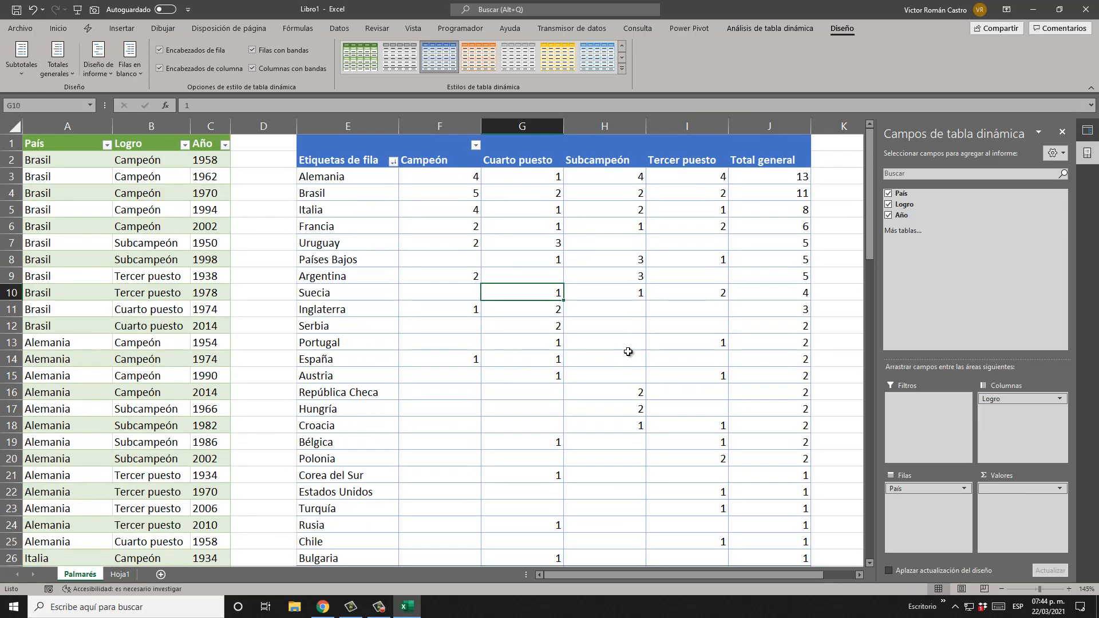
# Step: Set the PivotTable options to show 0 in empty cells
pyautogui.keyDown('ctrl'); pyautogui.scroll(-1, 647, 322); pyautogui.keyUp('ctrl')
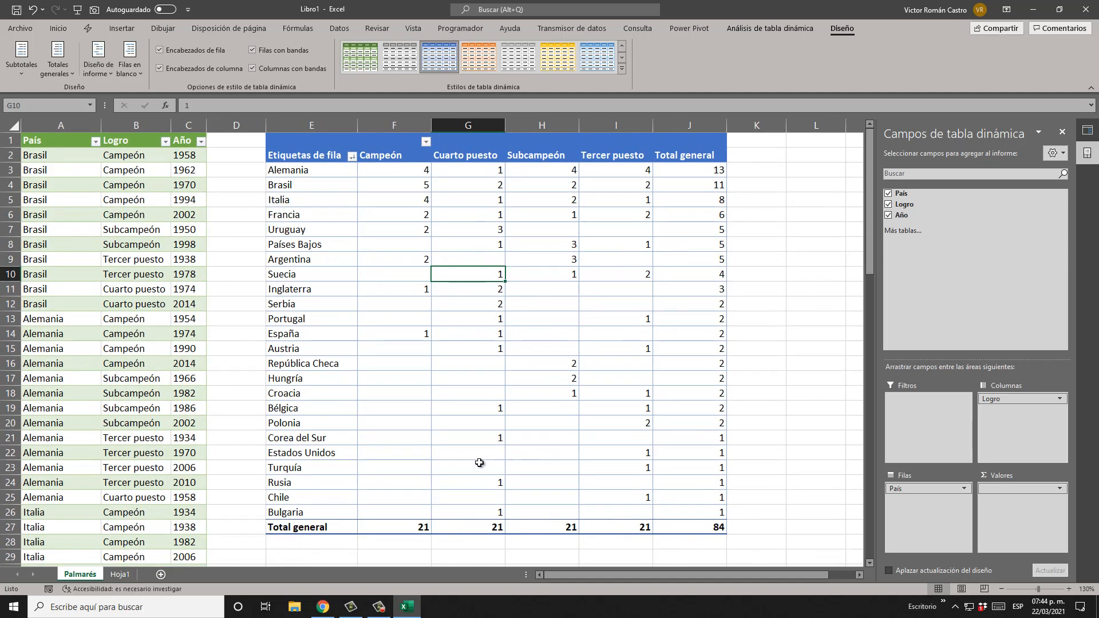
pyautogui.rightClick(403, 436)
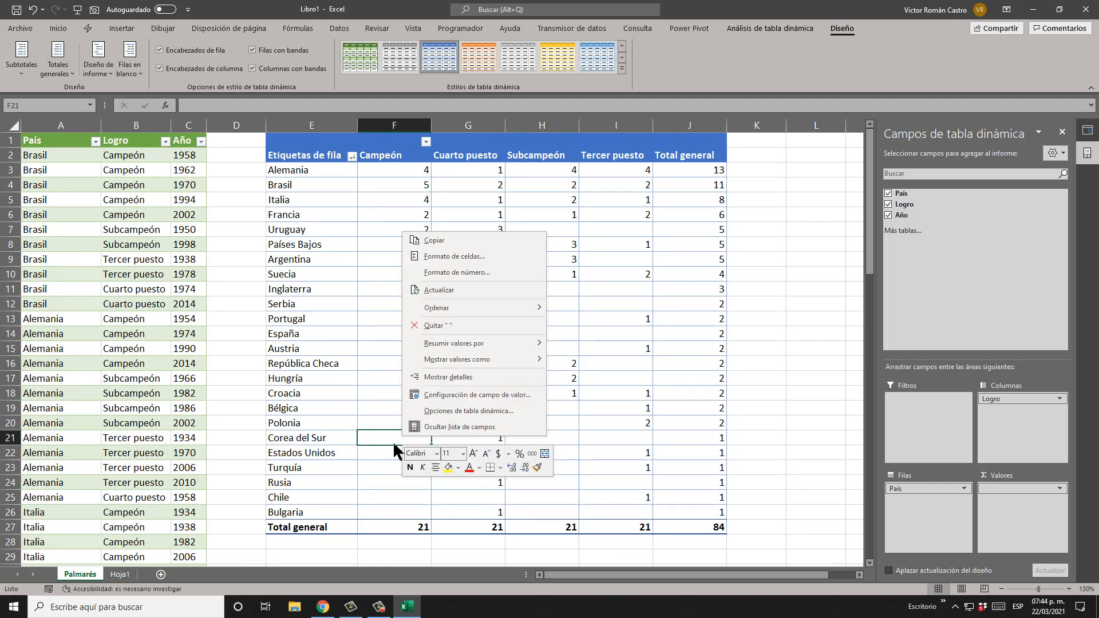
pyautogui.click(495, 411)
pyautogui.moveTo(535, 269); pyautogui.dragTo(646, 153)
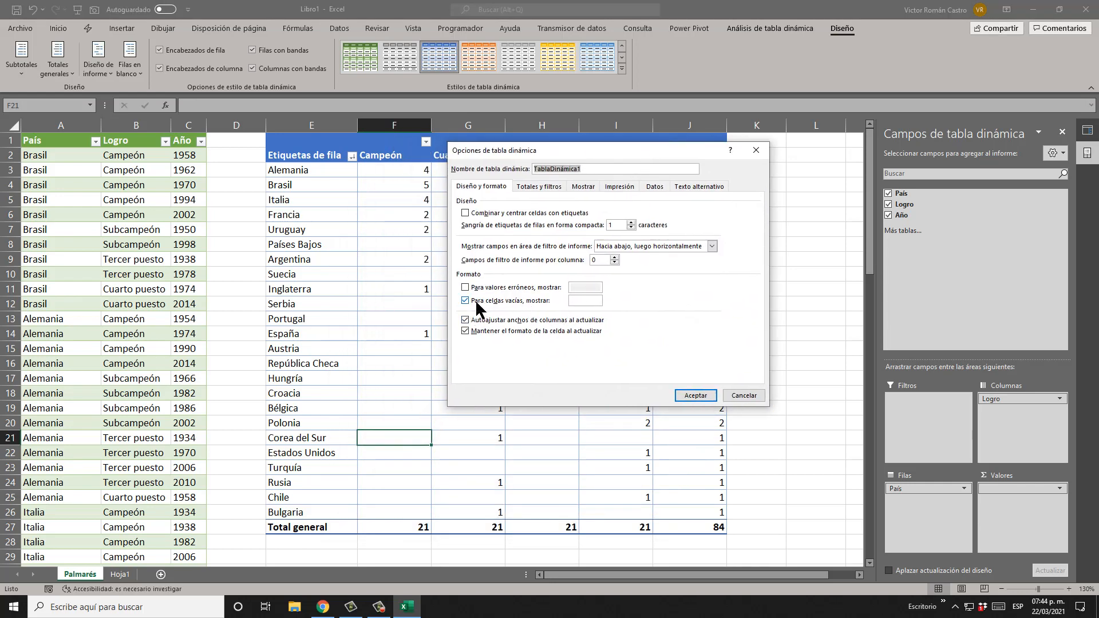
pyautogui.click(598, 300)
pyautogui.write('0')
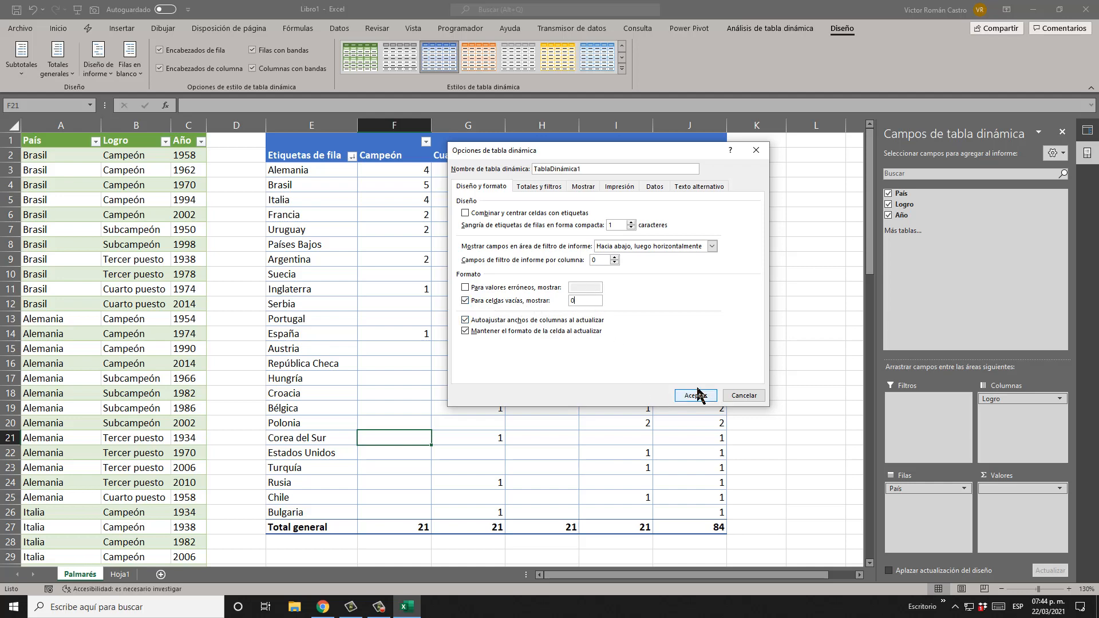
pyautogui.click(697, 396)
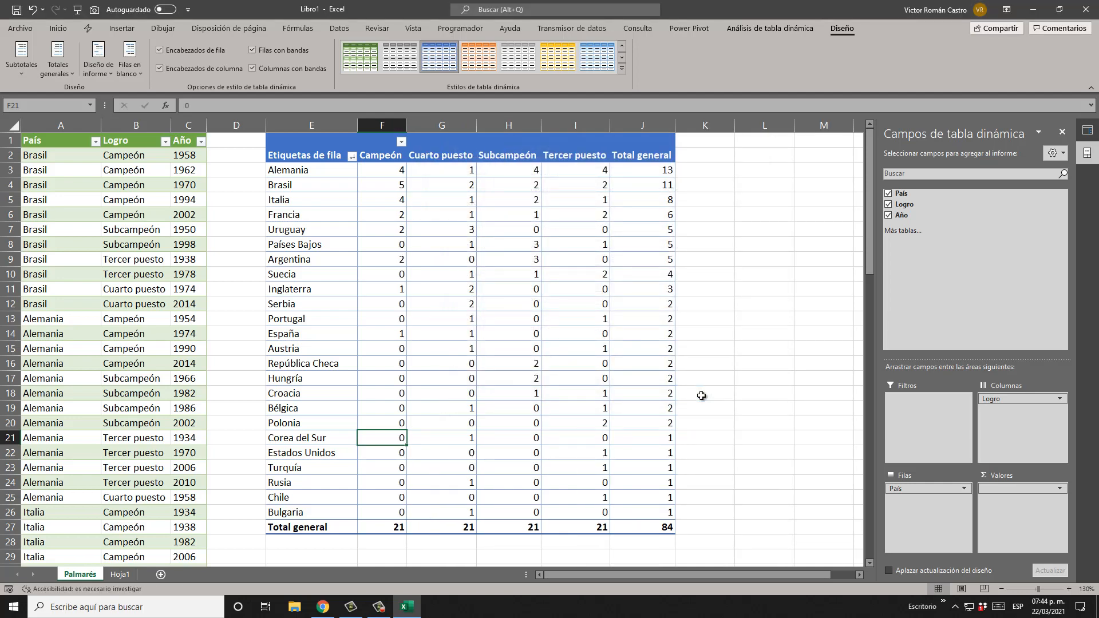
# Step: Widen columns F through J equally so that all PivotTable headings have ample room
pyautogui.moveTo(406, 123); pyautogui.dragTo(658, 124)
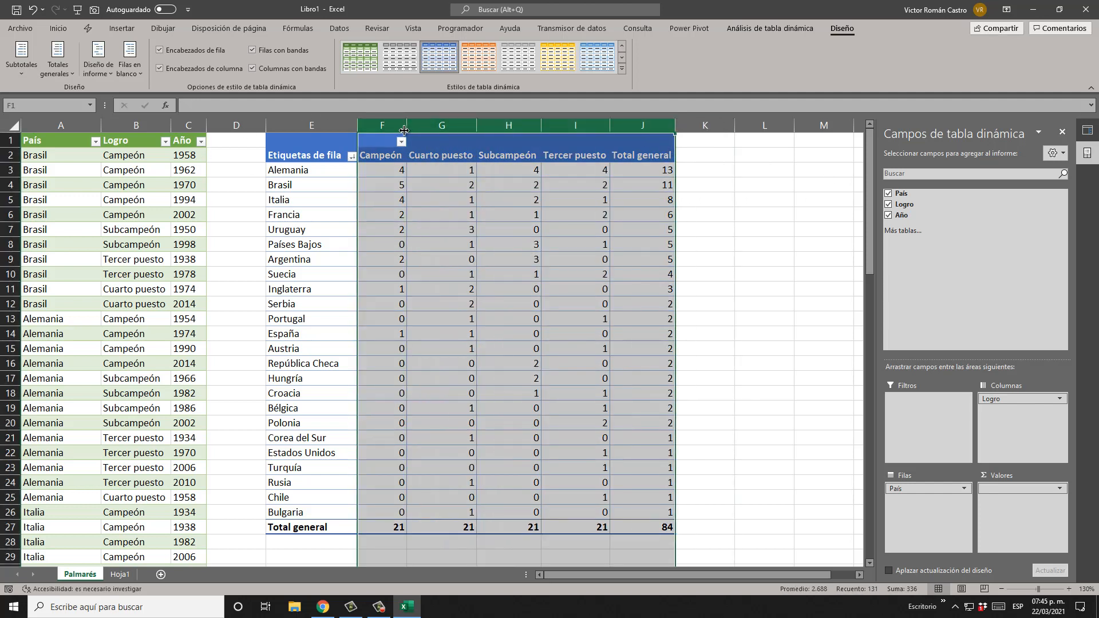
pyautogui.moveTo(541, 126); pyautogui.dragTo(543, 126)
pyautogui.click(520, 341)
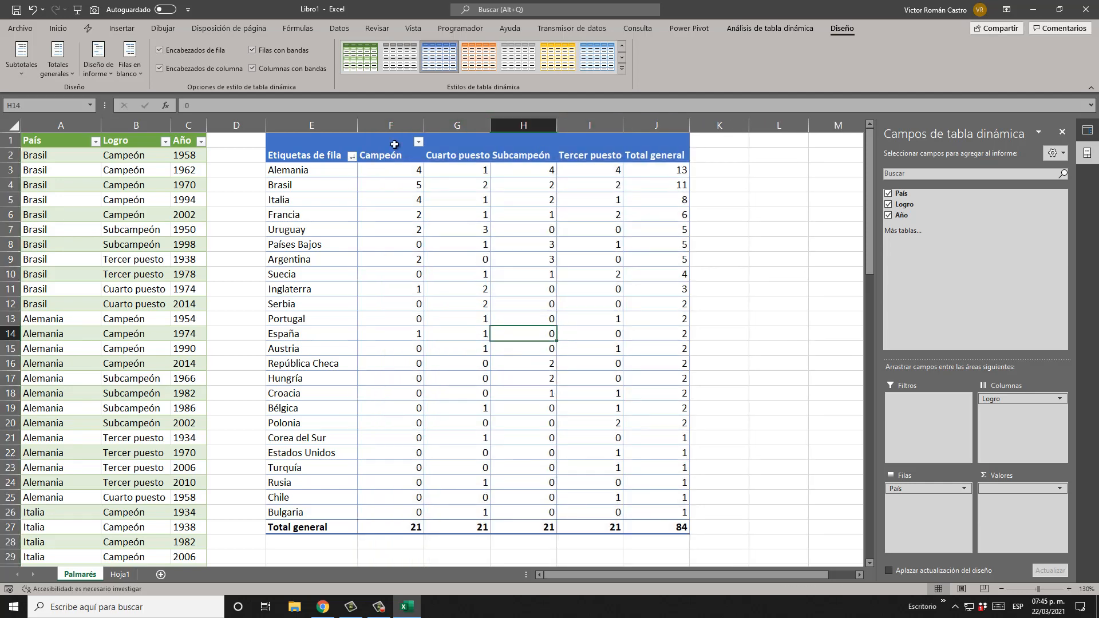
pyautogui.moveTo(395, 126); pyautogui.dragTo(656, 125)
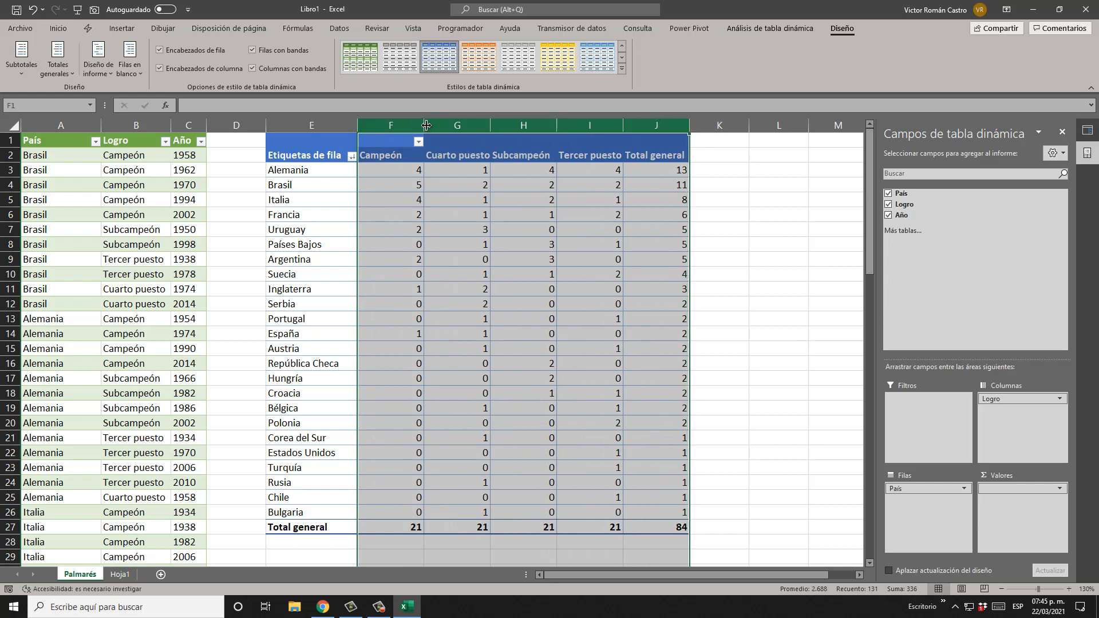
pyautogui.moveTo(424, 126); pyautogui.dragTo(447, 126)
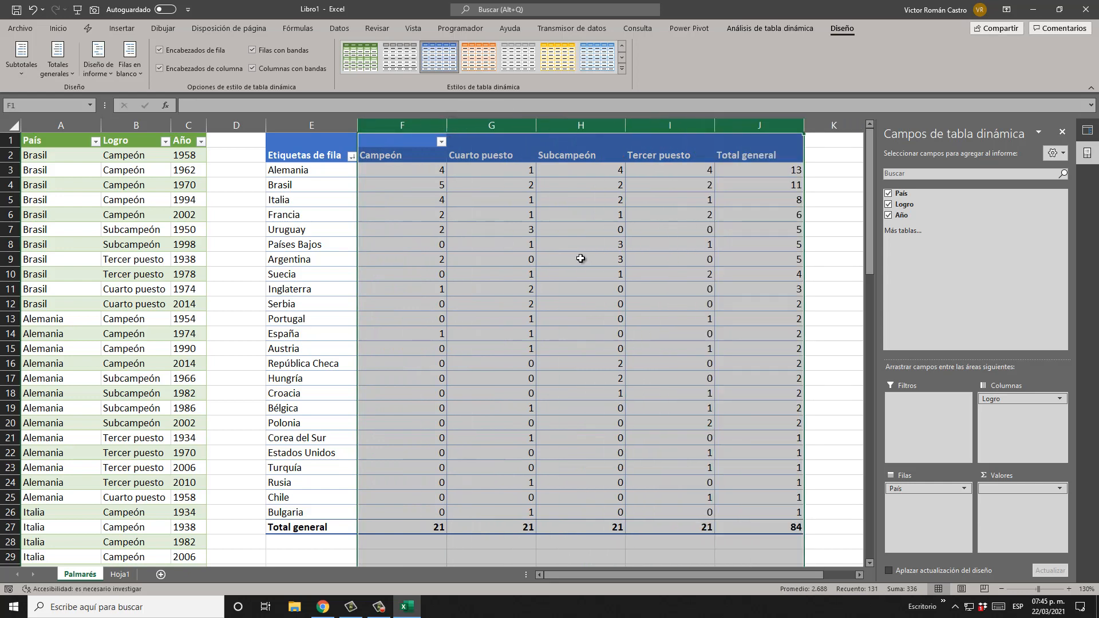
# Step: Refresh the PivotTable and widen columns F through J equally so that every heading fits
pyautogui.click(506, 231)
pyautogui.rightClick(506, 231)
pyautogui.click(545, 290)
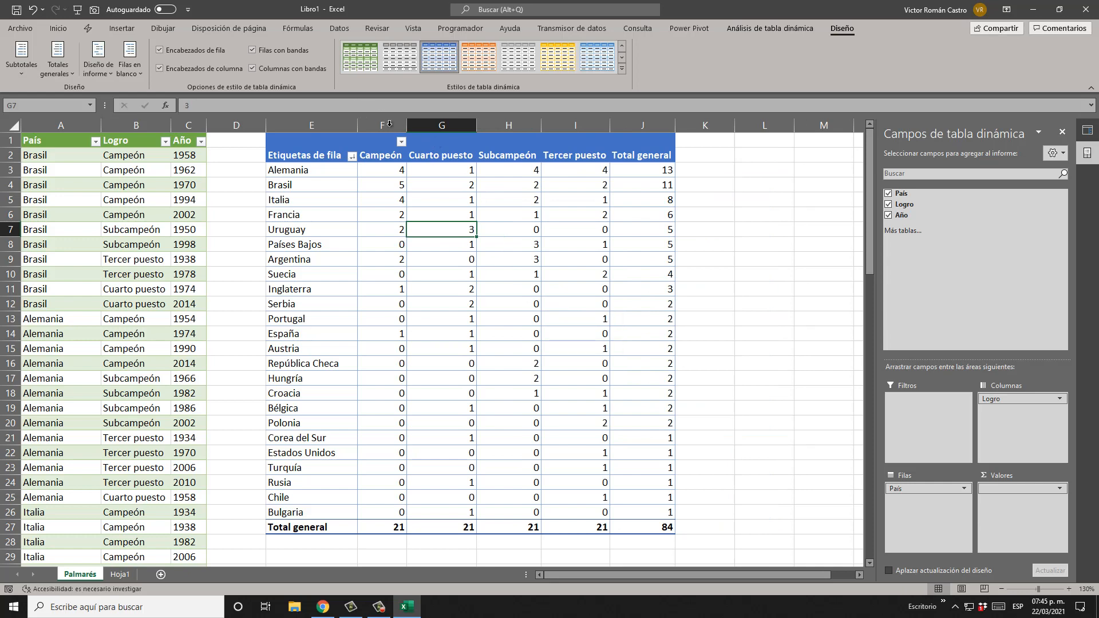
pyautogui.moveTo(389, 123); pyautogui.dragTo(647, 125)
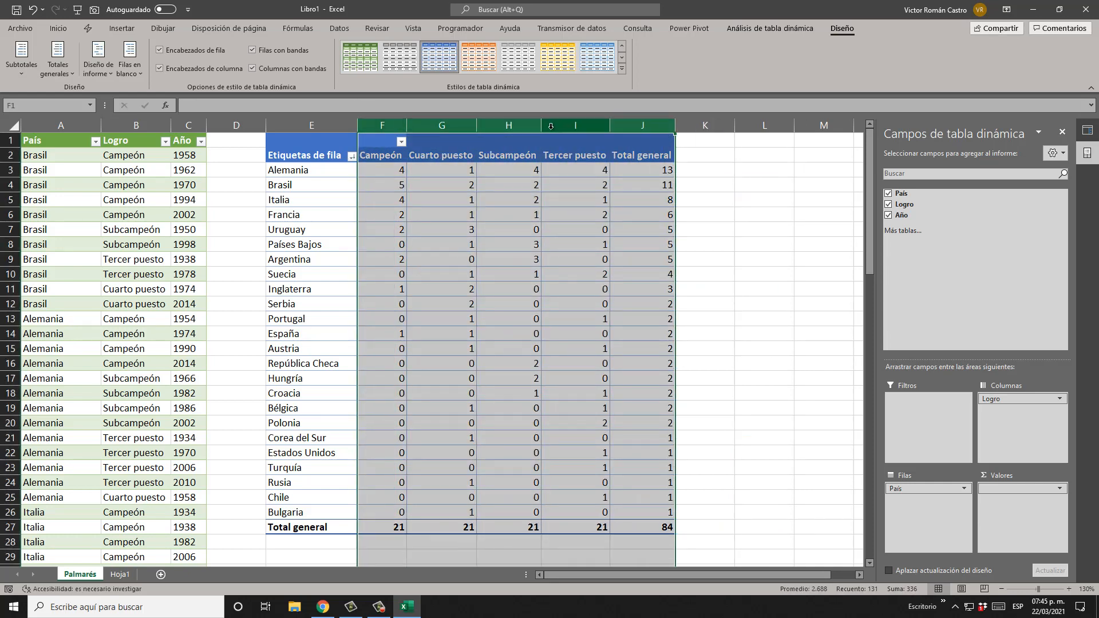
pyautogui.moveTo(541, 126); pyautogui.dragTo(545, 125)
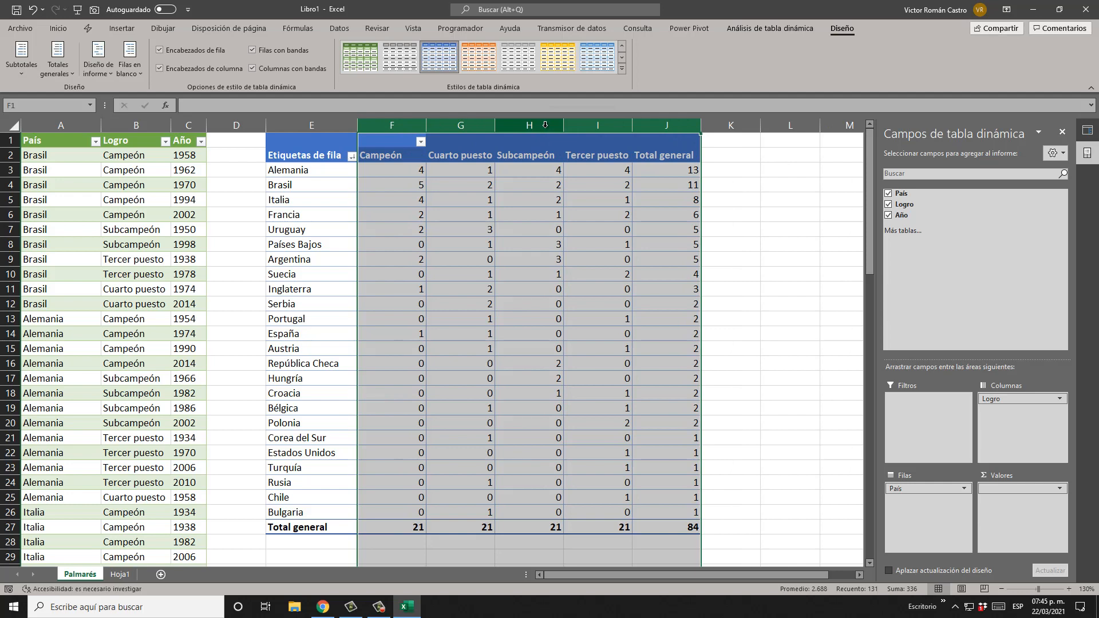
# Step: Centre the PivotTable headings in E2:J2 horizontally
pyautogui.moveTo(295, 155); pyautogui.dragTo(695, 155)
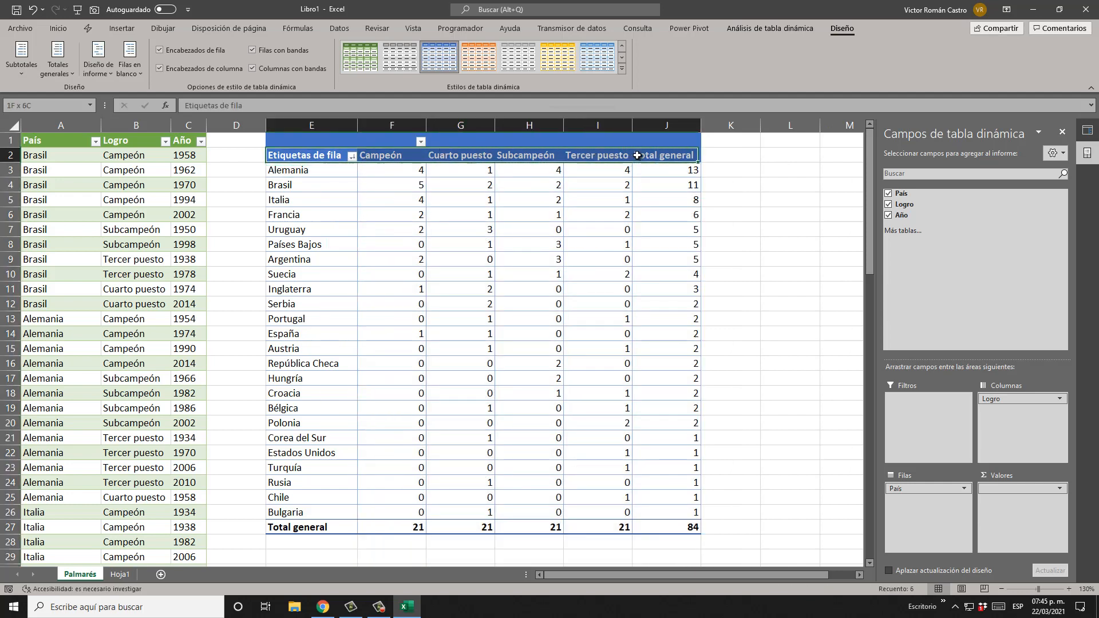
pyautogui.click(57, 28)
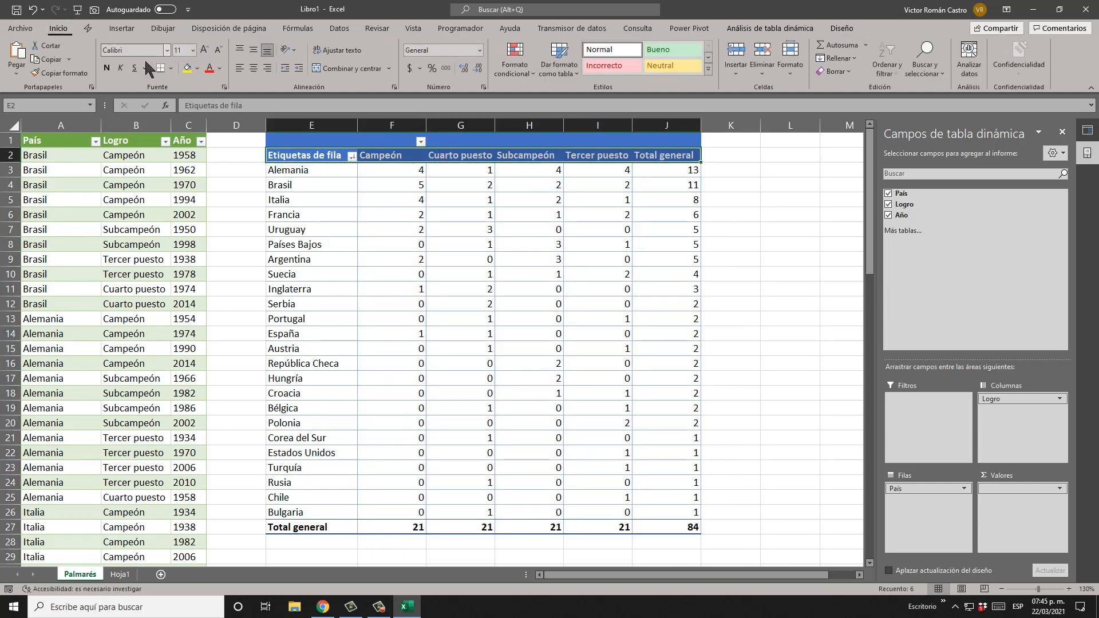
pyautogui.click(253, 67)
pyautogui.click(409, 213)
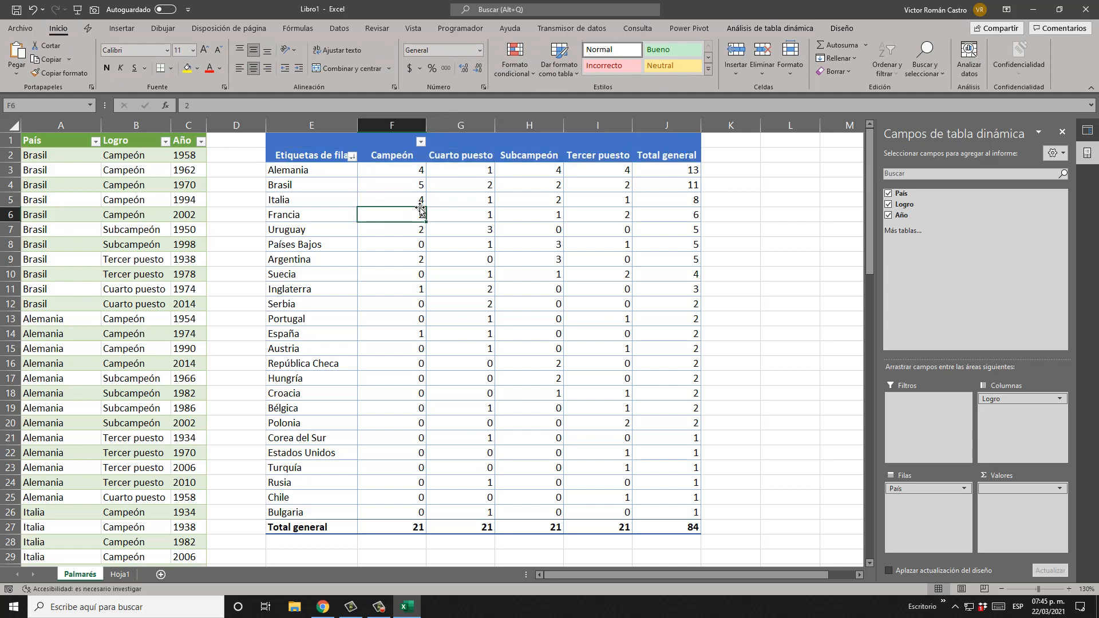
# Step: Turn off automatic adjustment of column widths on update in the PivotTable options
pyautogui.rightClick(394, 217)
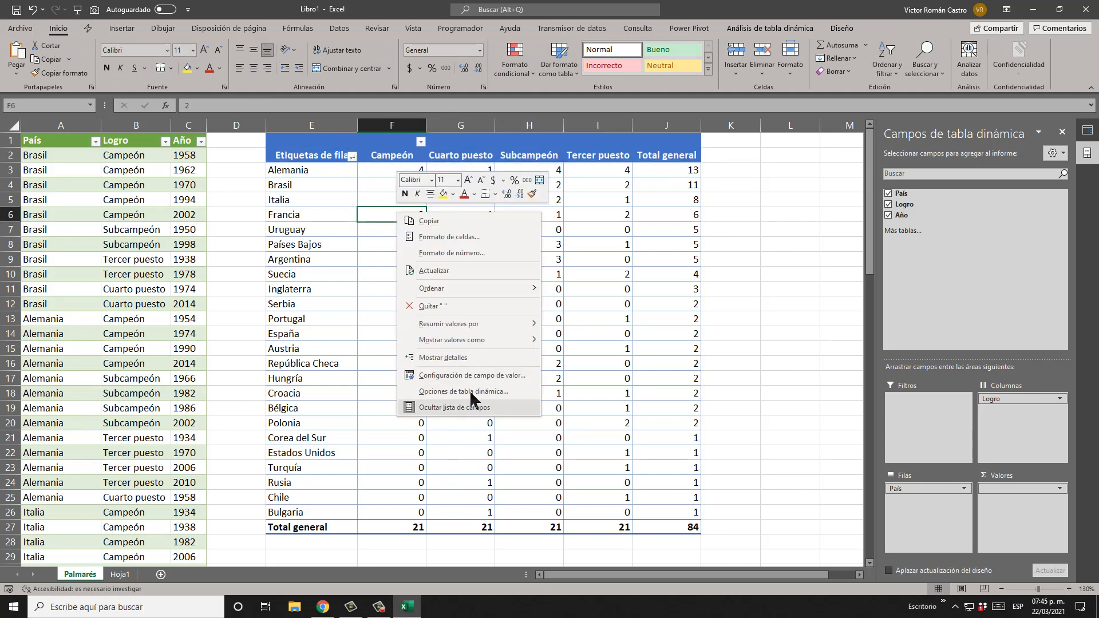
pyautogui.click(484, 414)
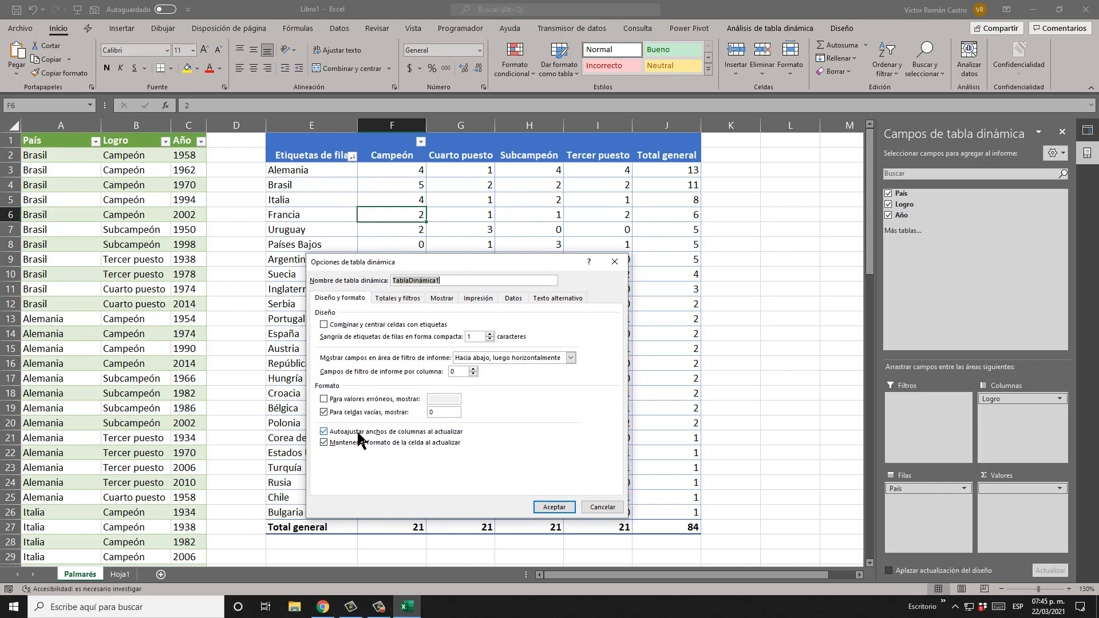
pyautogui.click(453, 436)
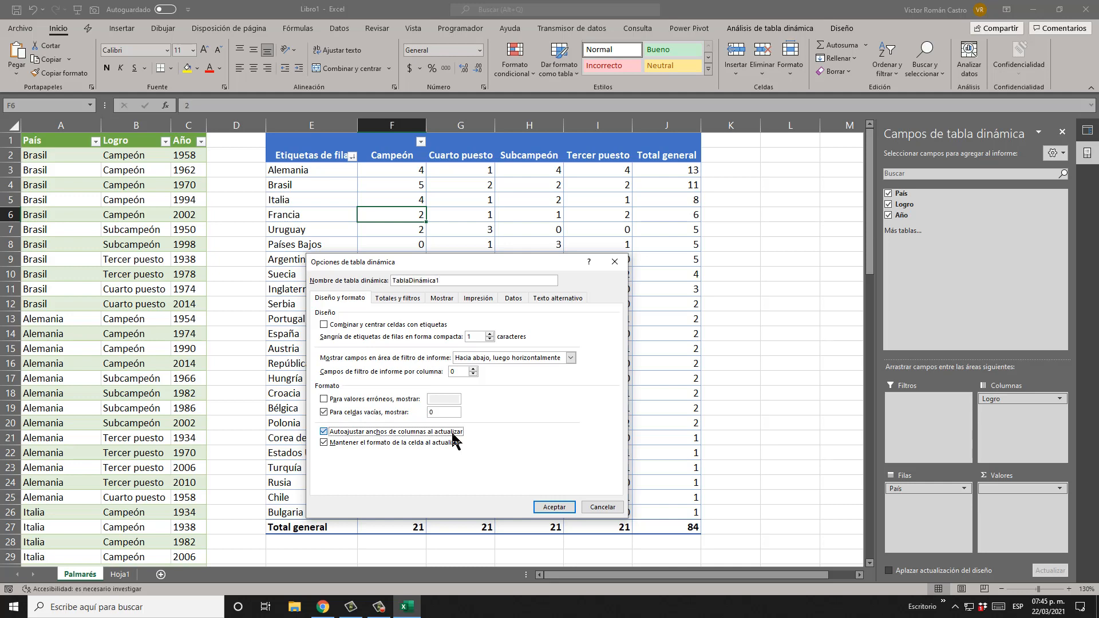
pyautogui.click(547, 507)
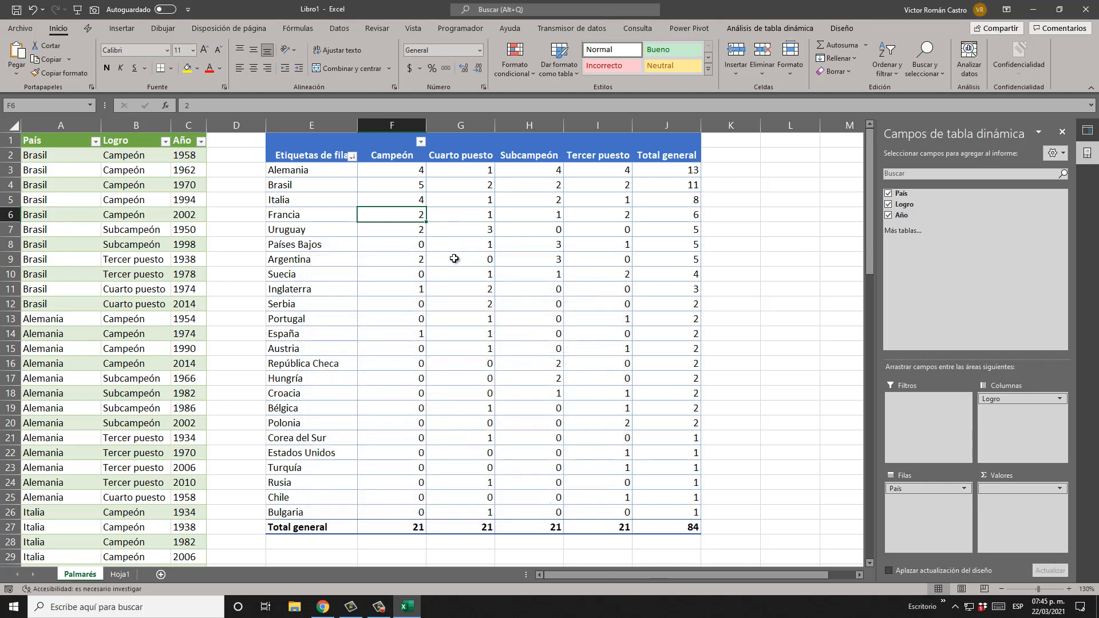
# Step: Rename the PivotTable's row labels heading in E2 as Pais
pyautogui.moveTo(454, 259)
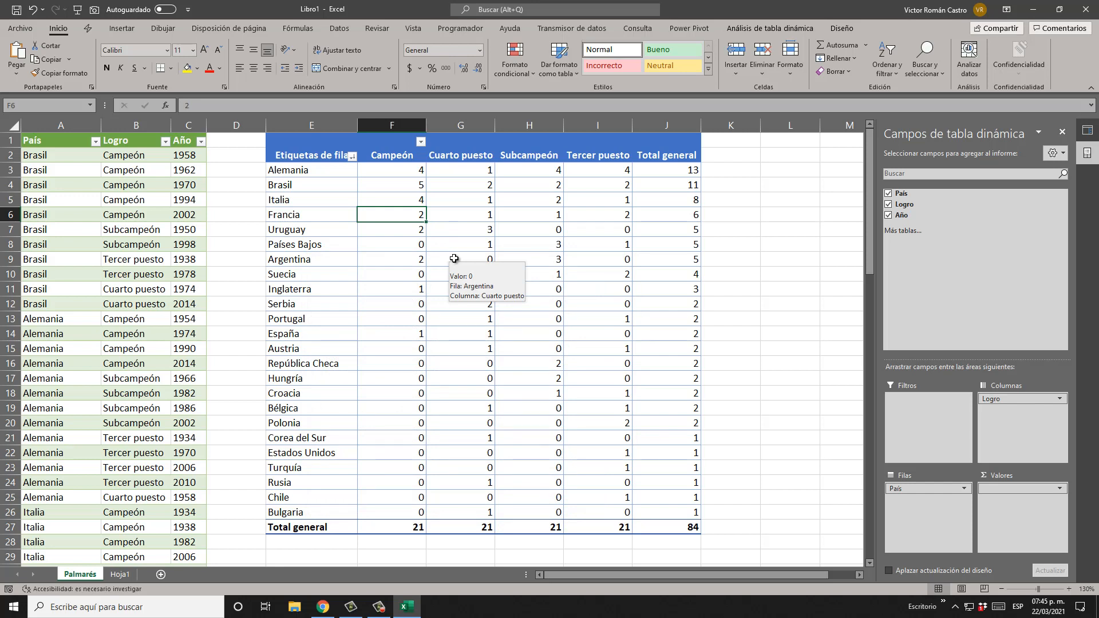
pyautogui.click(303, 150)
pyautogui.write('Pais')
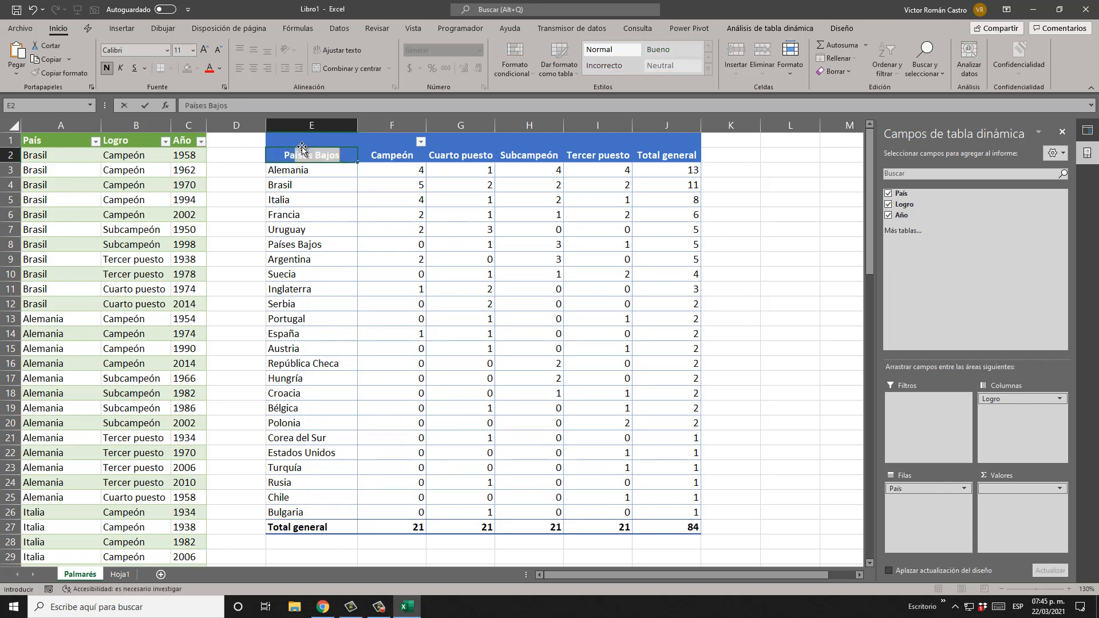
pyautogui.press('Return')
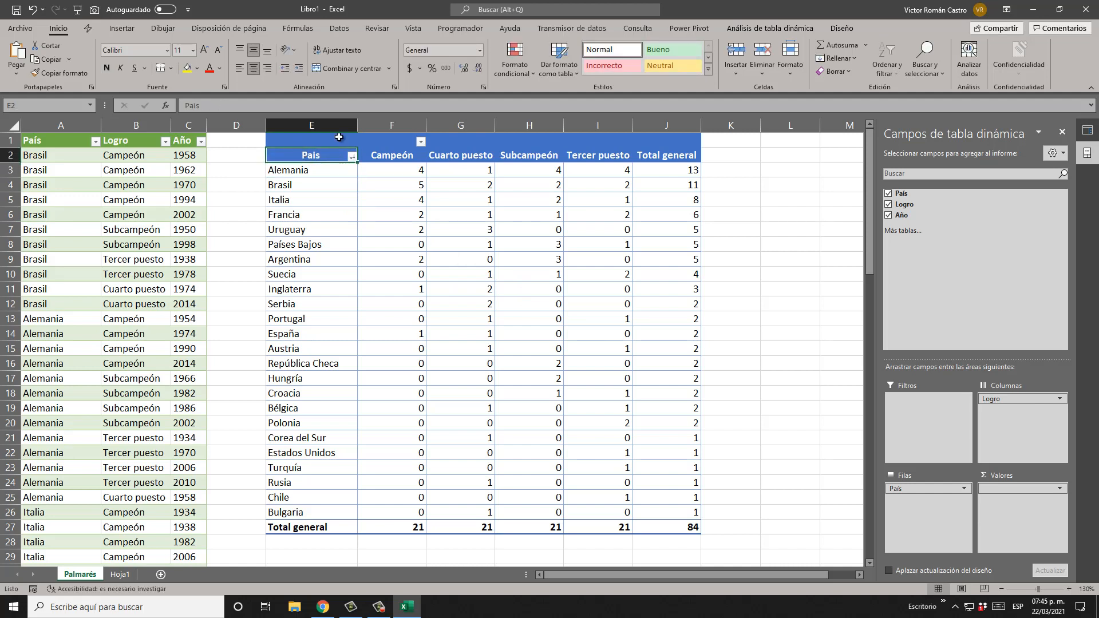
# Step: Refresh the PivotTable several times to check whether the column widths hold
pyautogui.rightClick(512, 228)
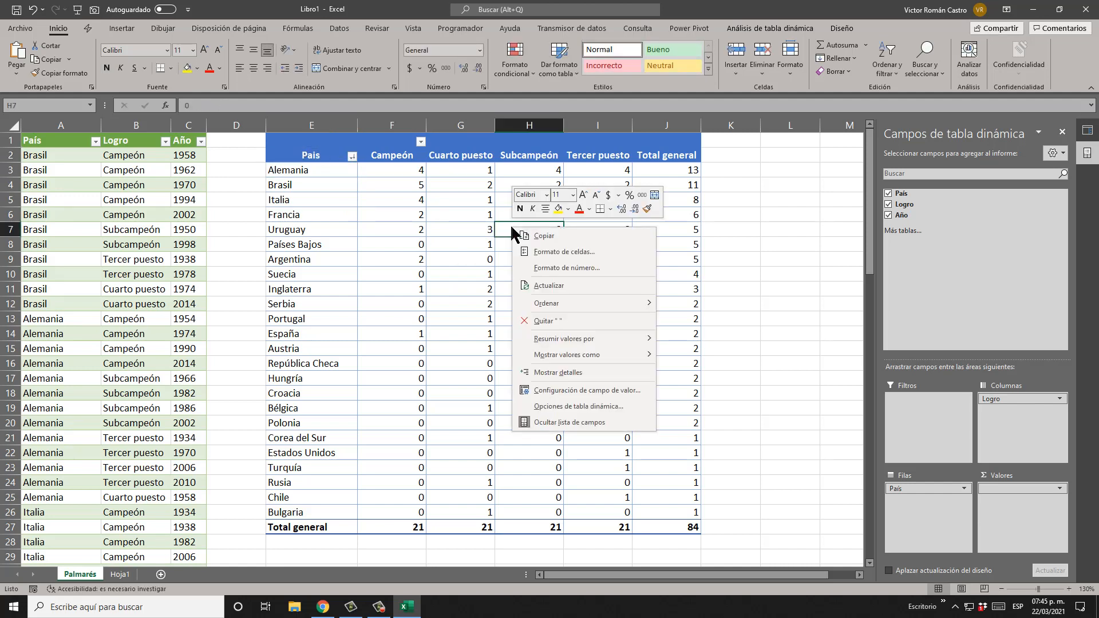
pyautogui.click(563, 286)
pyautogui.rightClick(536, 289)
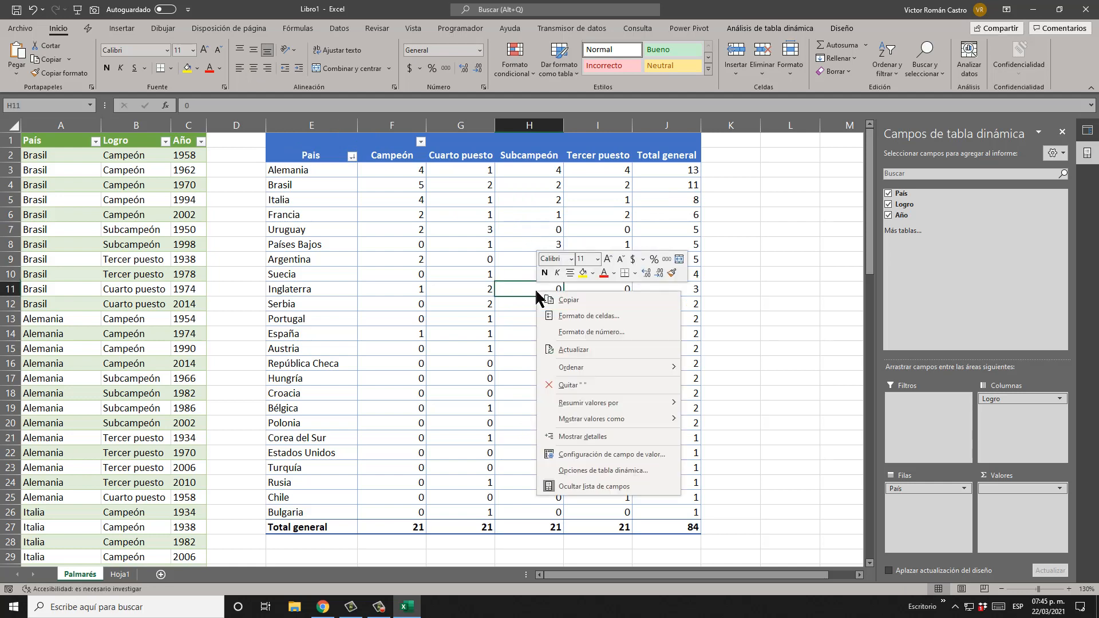
pyautogui.click(586, 349)
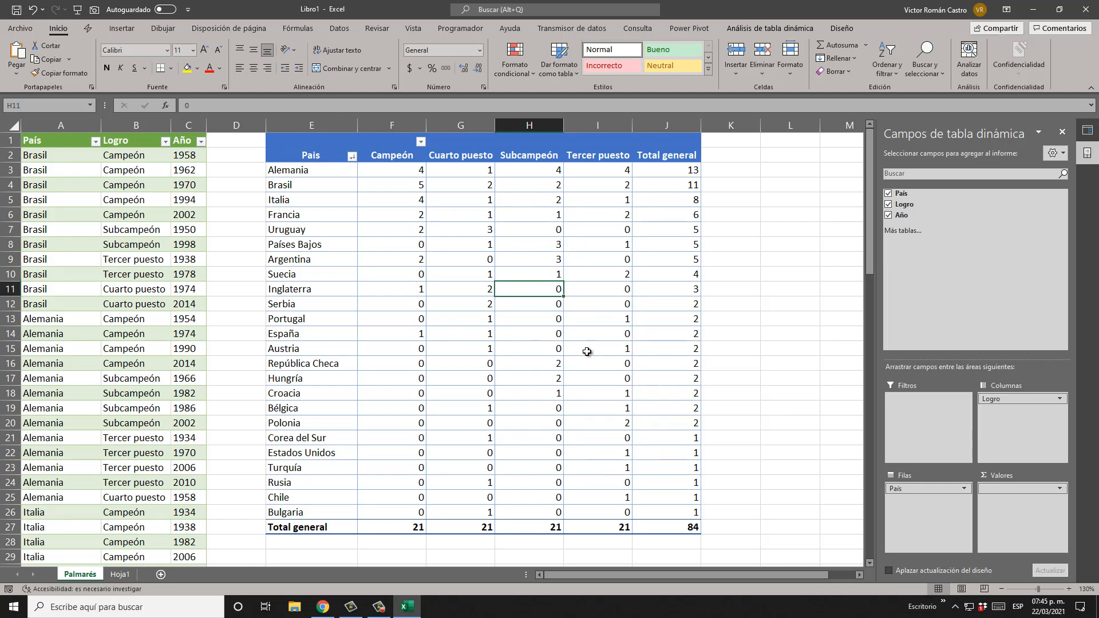
pyautogui.rightClick(534, 333)
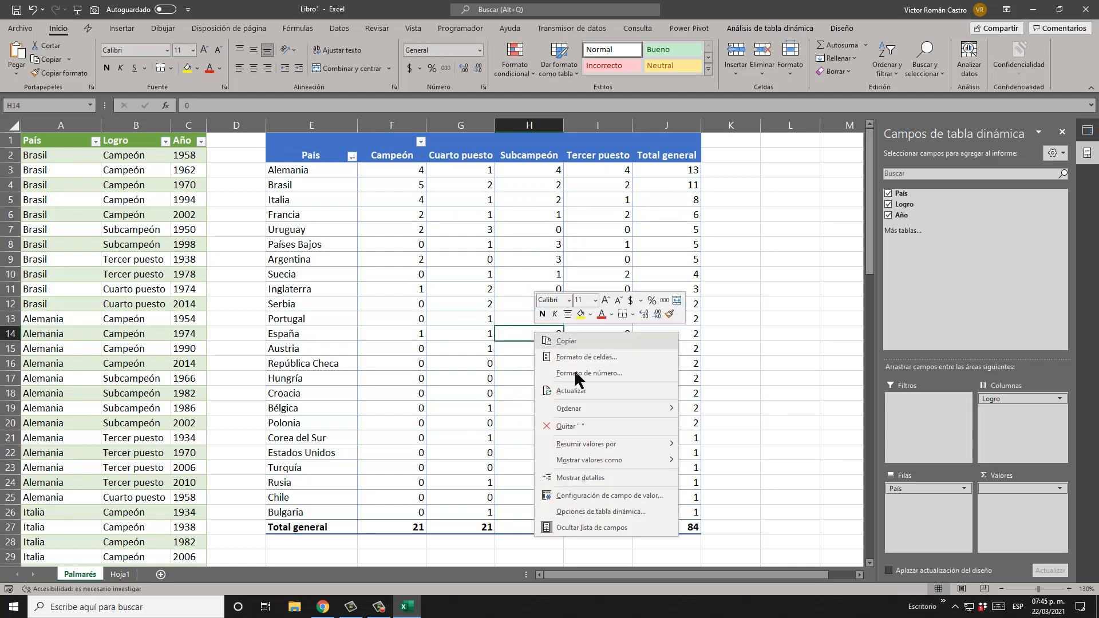
pyautogui.click(596, 391)
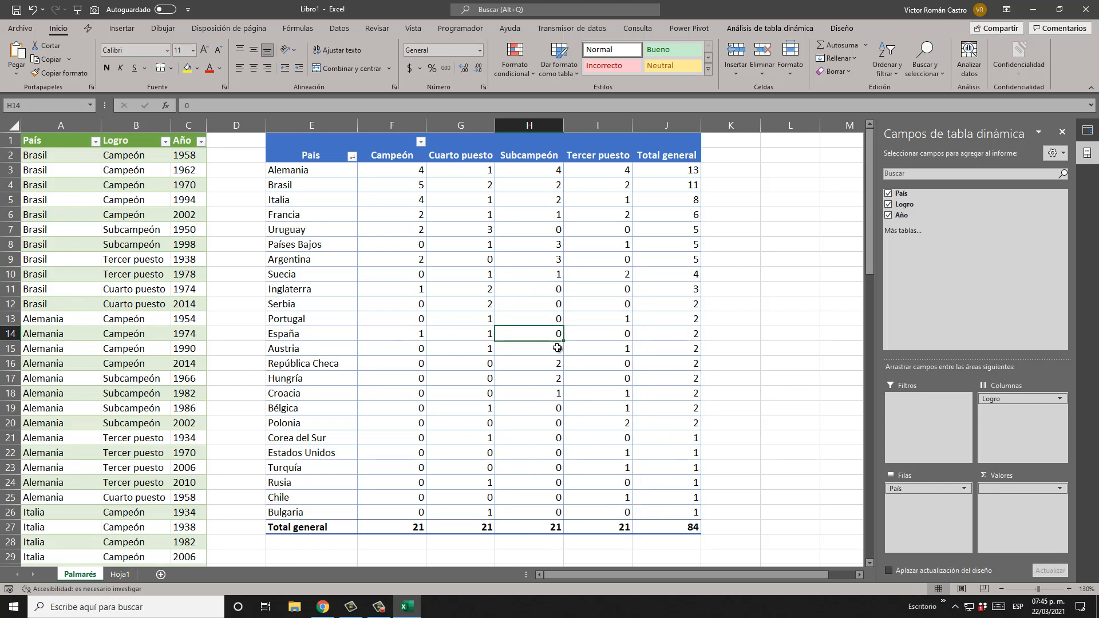
# Step: Close the PivotTable field list and the Consultas y conexiones pane
pyautogui.moveTo(716, 575); pyautogui.dragTo(630, 577)
pyautogui.click(334, 173)
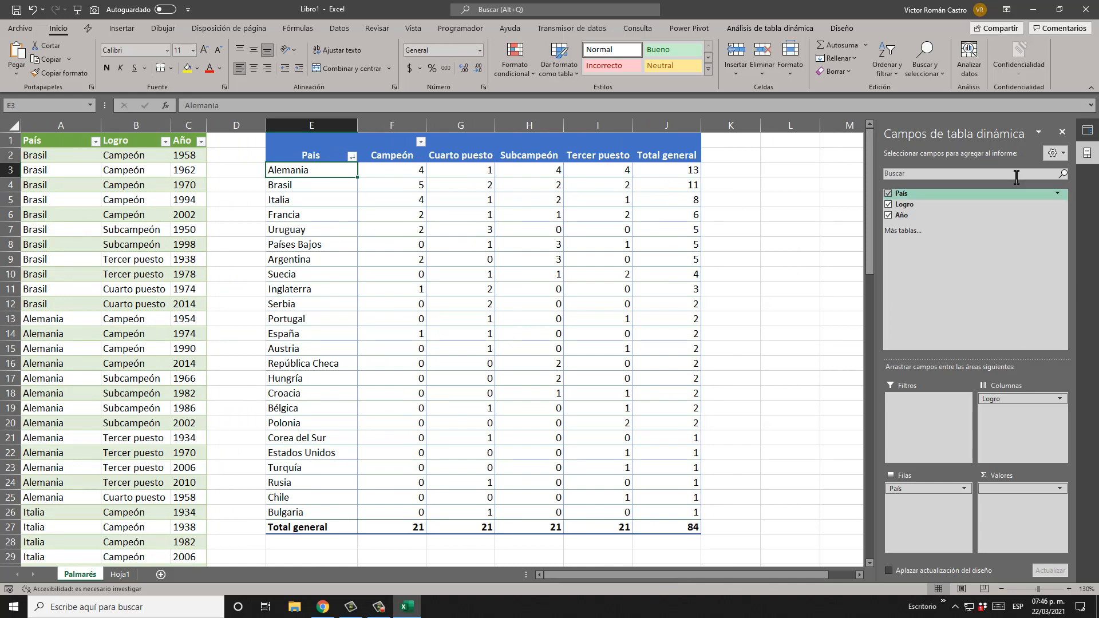
pyautogui.click(1062, 132)
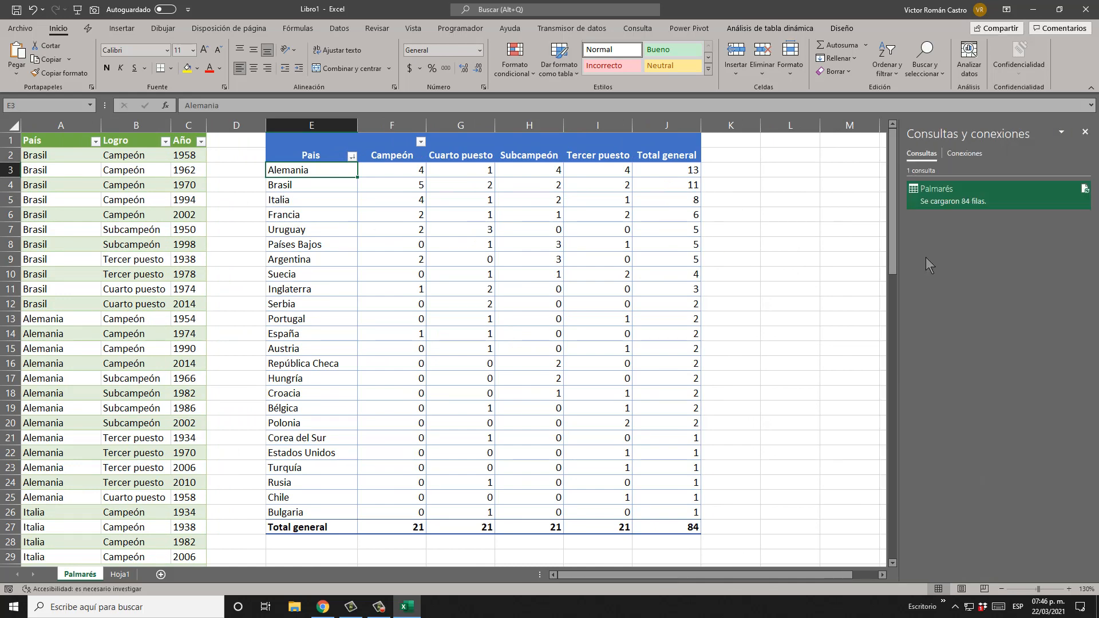
pyautogui.click(1085, 132)
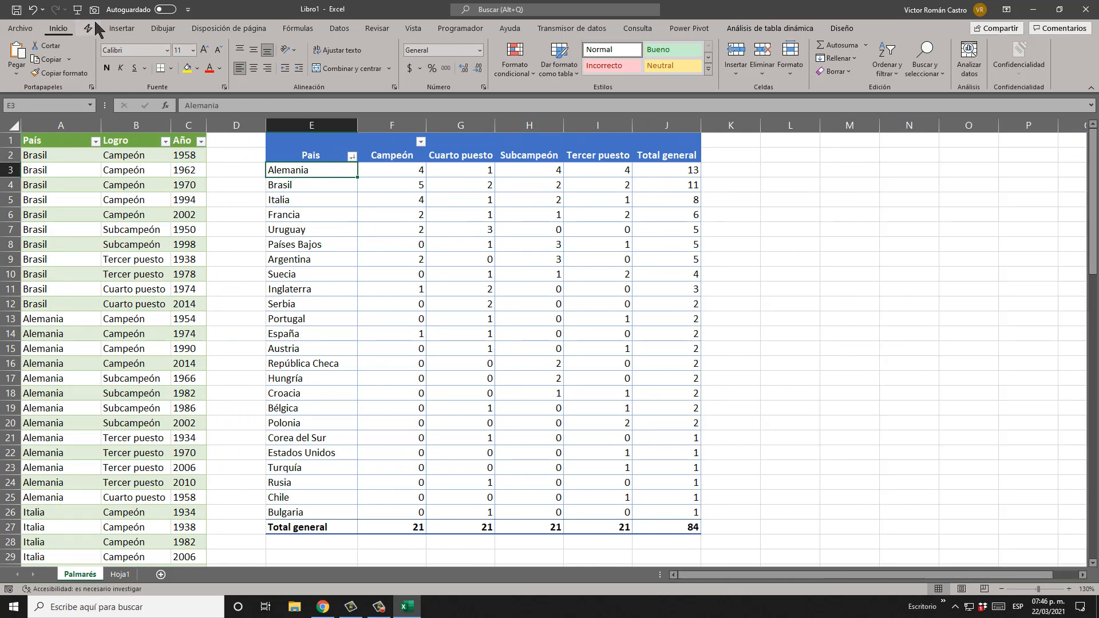
# Step: Try to insert a filled map chart directly from the PivotTable
pyautogui.click(119, 29)
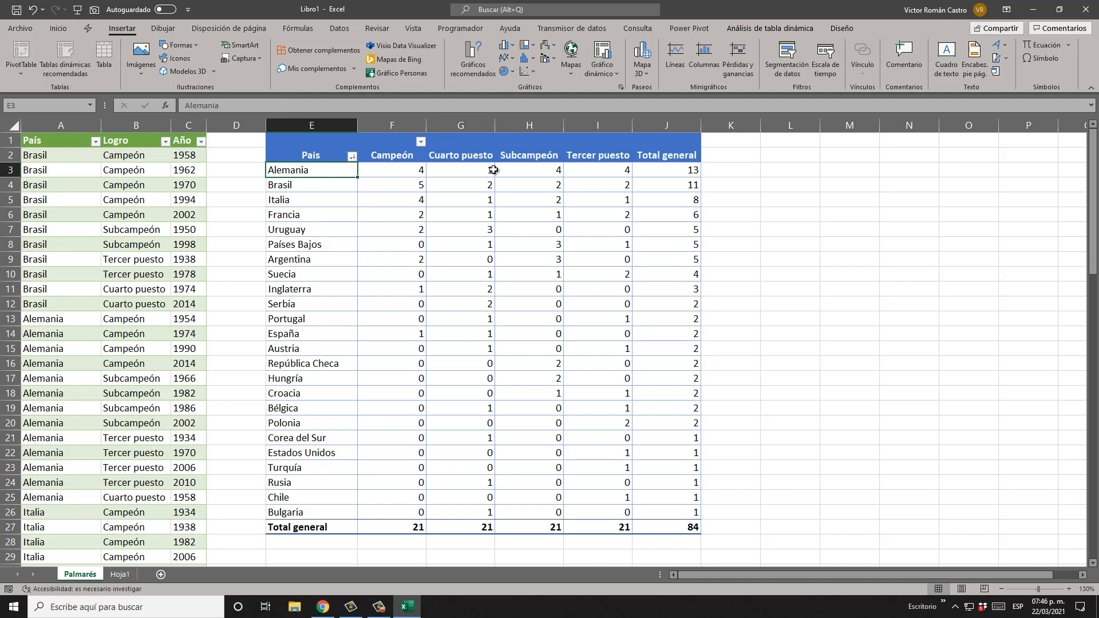
pyautogui.click(471, 213)
pyautogui.click(572, 67)
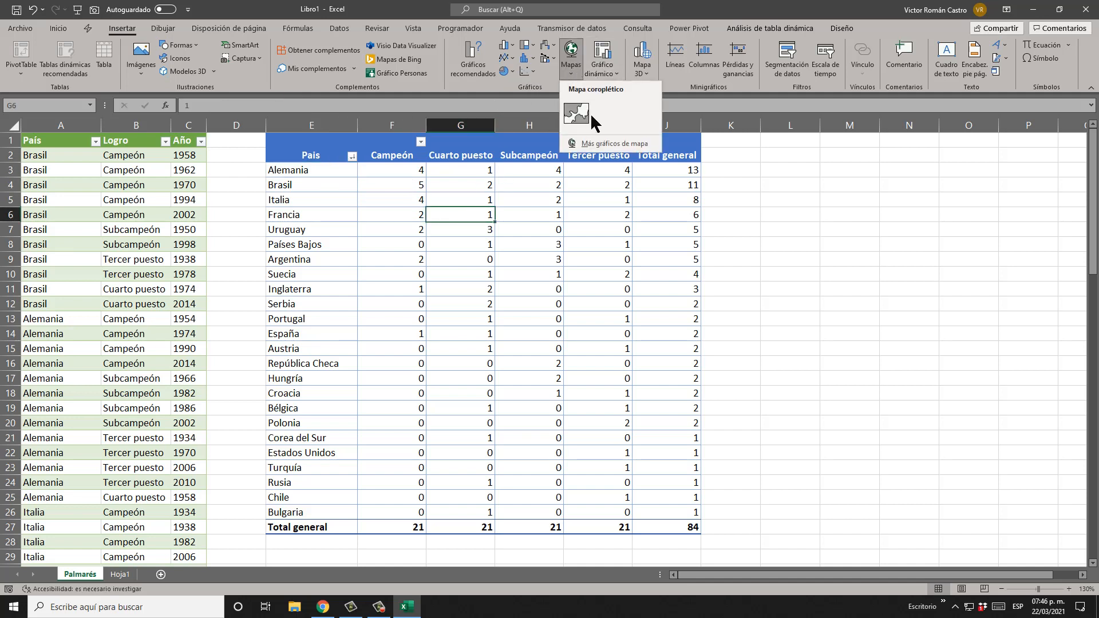
pyautogui.click(588, 112)
pyautogui.click(652, 346)
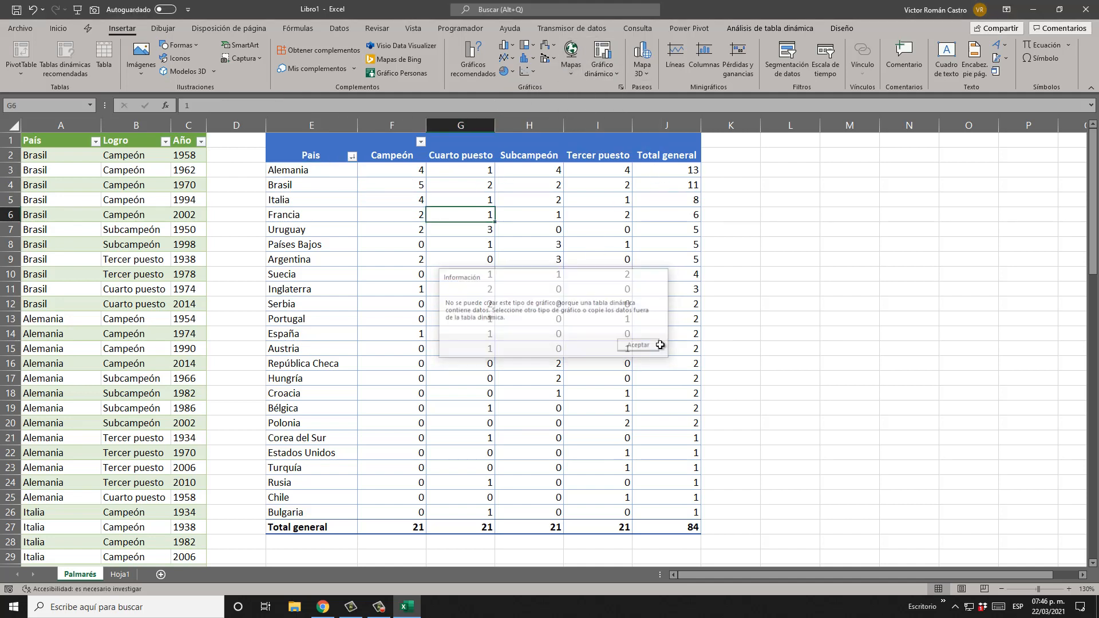
# Step: Copy the PivotTable's headings and country rows (E2:J26), leaving out the Total general row, and paste them at L2
pyautogui.click(84, 171)
pyautogui.press('Up')
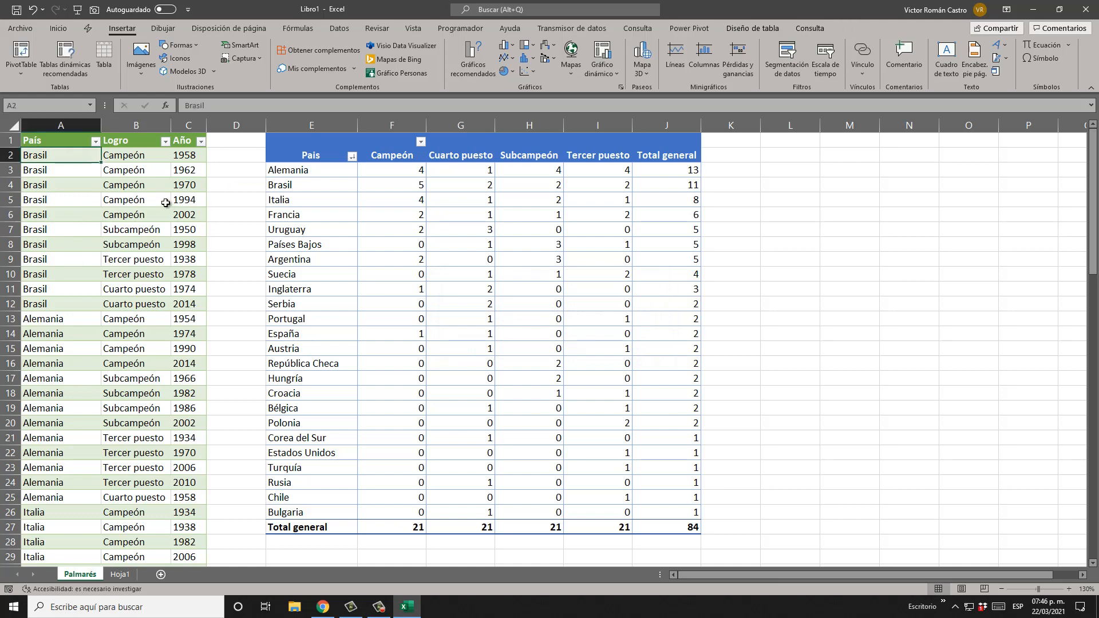
pyautogui.press('Up')
pyautogui.press('Right')
pyautogui.press('Right')
pyautogui.press('Right')
pyautogui.press('Right')
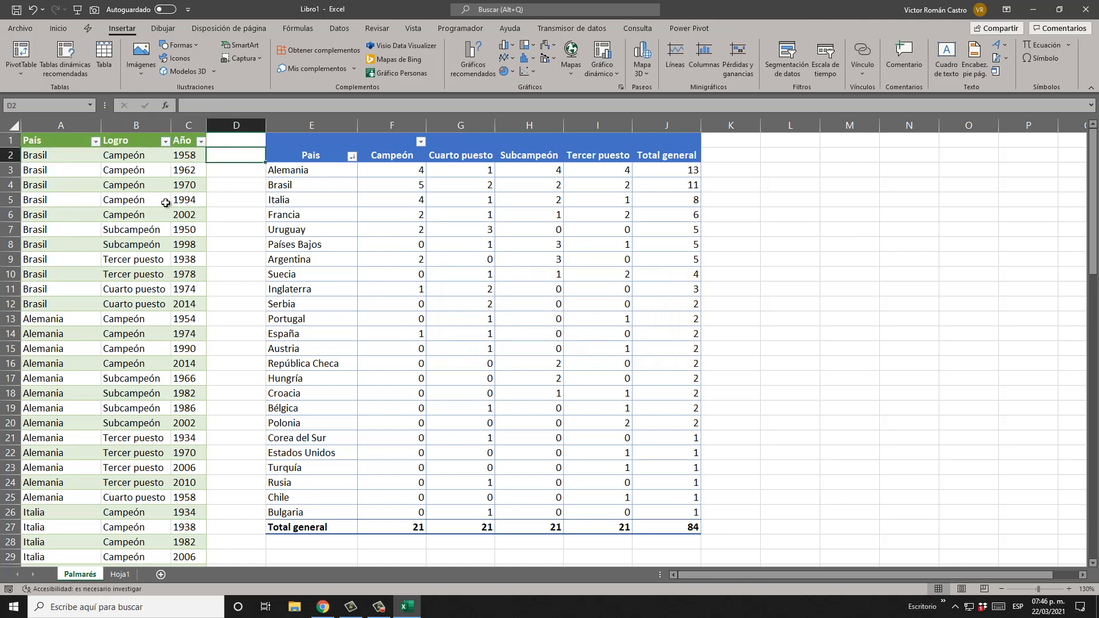
pyautogui.press('Down')
pyautogui.hotkey('ctrl', 'a')
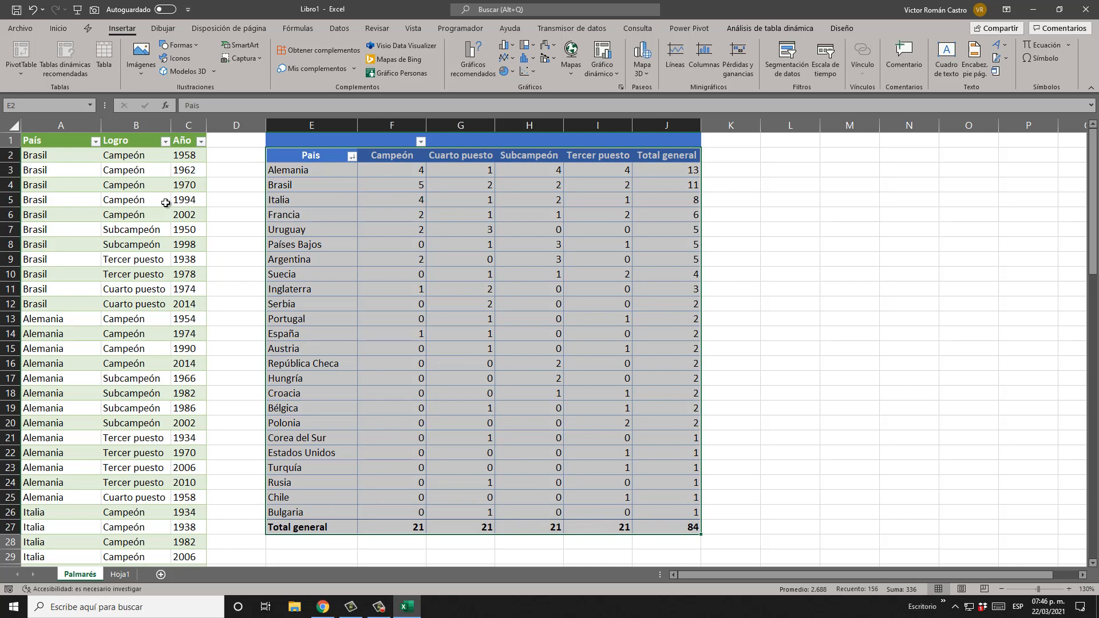
pyautogui.hotkey('shift', 'Up')
pyautogui.hotkey('ctrl', 'c')
pyautogui.press('Right')
pyautogui.press('Right')
pyautogui.press('Right')
pyautogui.press('Right')
pyautogui.press('Right')
pyautogui.press('Right')
pyautogui.press('Right')
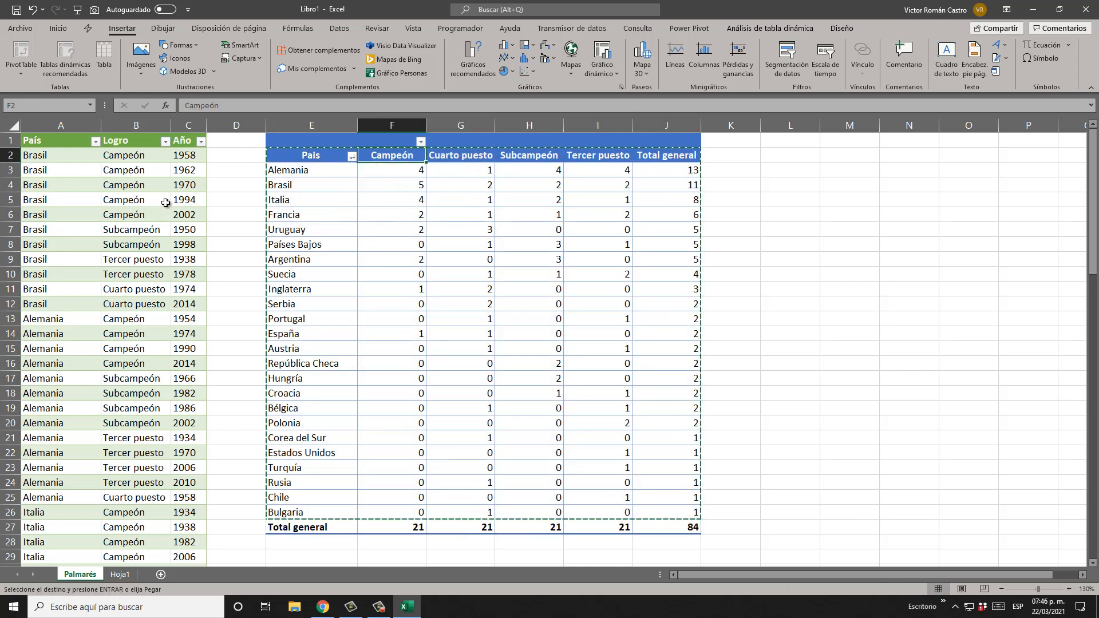
pyautogui.hotkey('ctrl', 'v')
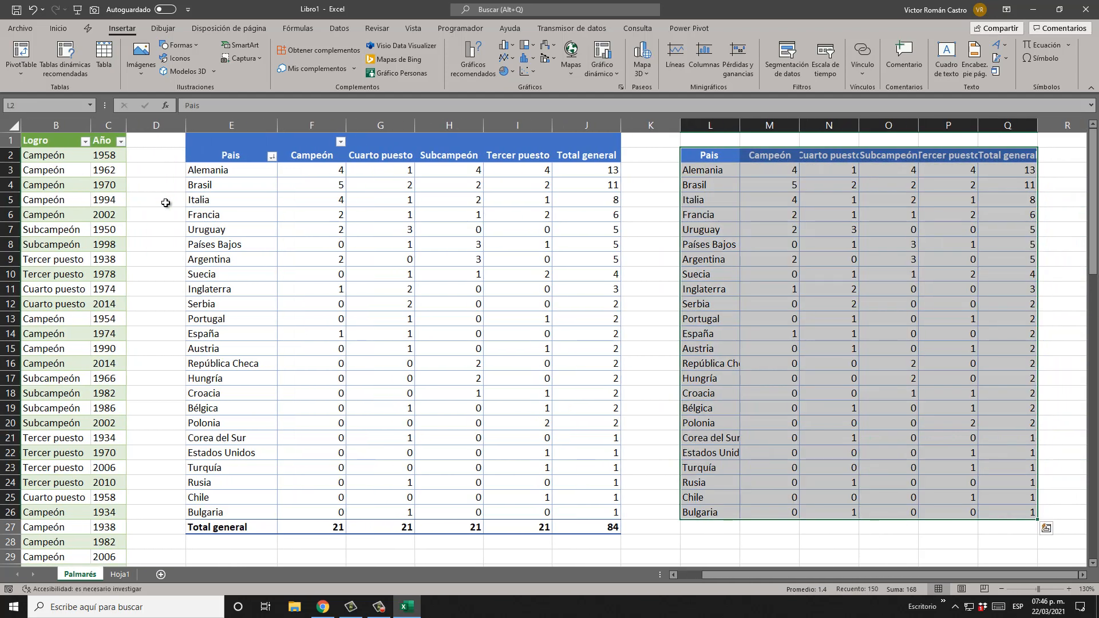
# Step: Convert the pasted range L2:Q26 into a table with headers and delete its Total general column
pyautogui.hotkey('ctrl', 't')
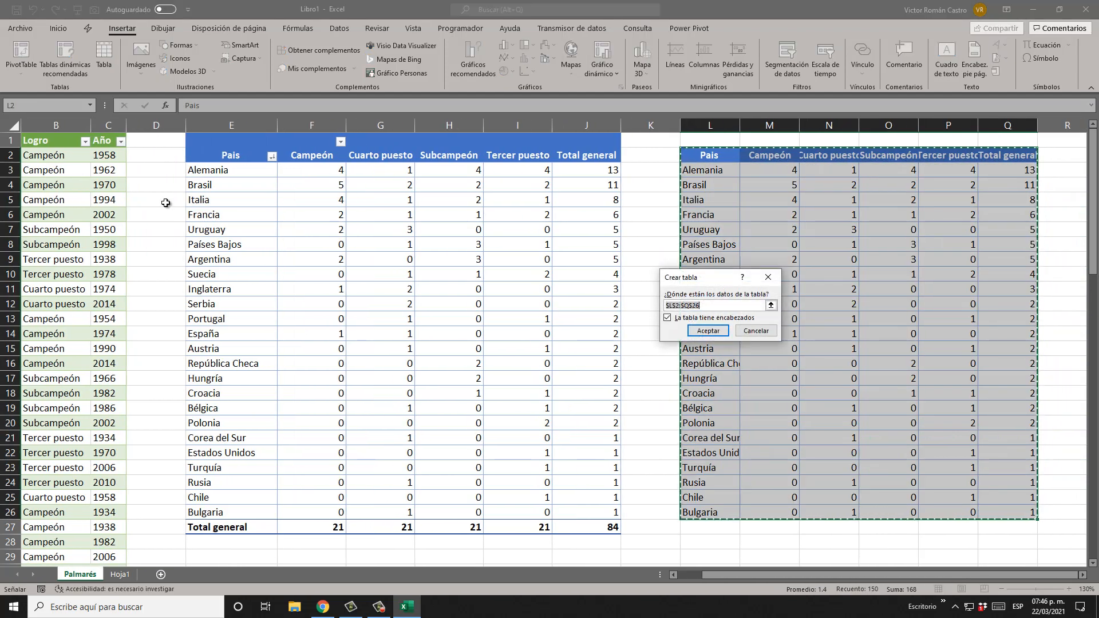
pyautogui.press('Return')
pyautogui.press('Right')
pyautogui.press('Right')
pyautogui.press('Right')
pyautogui.press('Right')
pyautogui.press('Right')
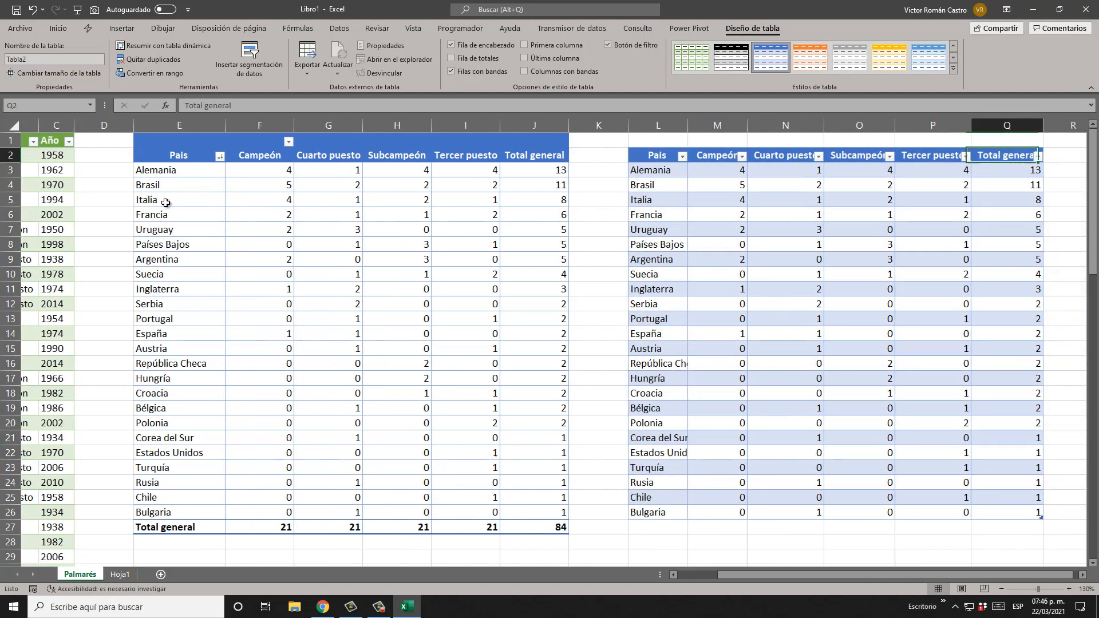
pyautogui.press('Left')
pyautogui.press('Right')
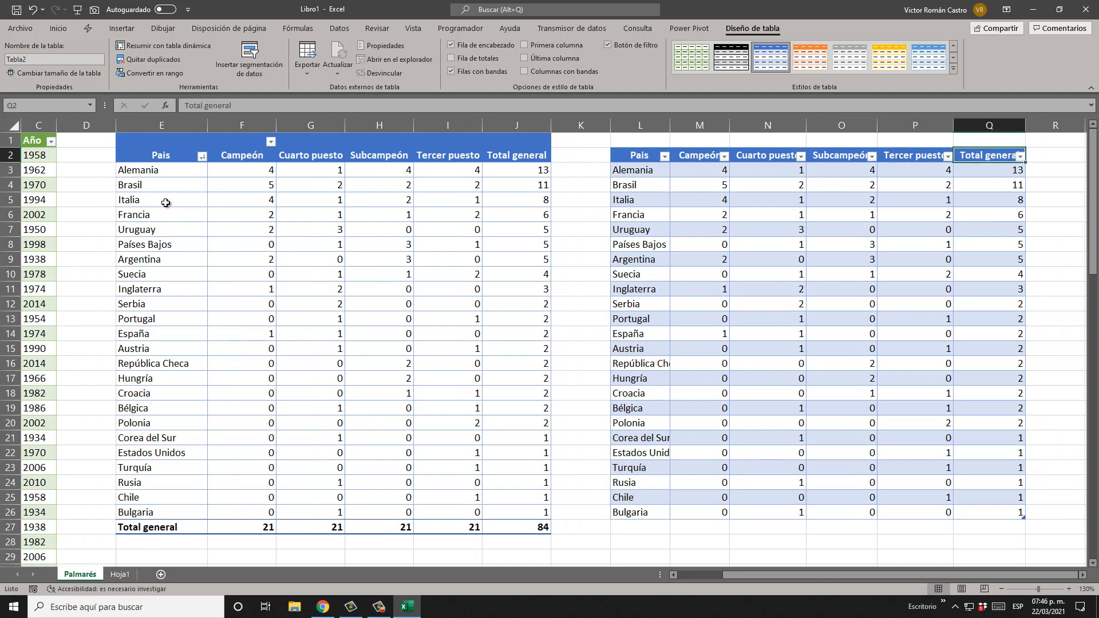
pyautogui.rightClick(962, 122)
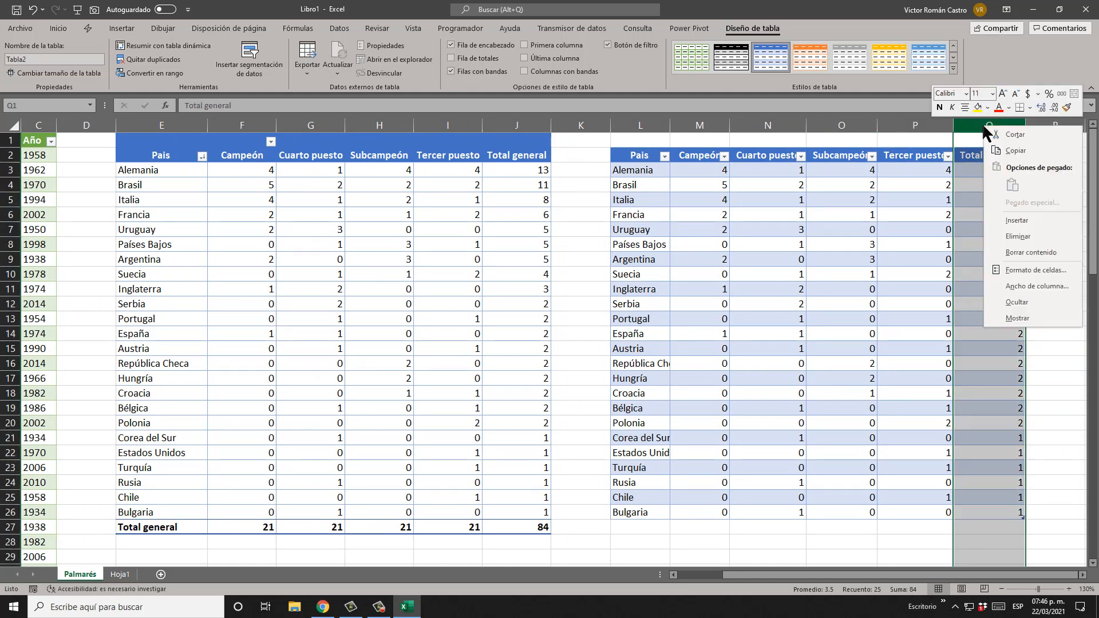
pyautogui.click(1036, 242)
pyautogui.click(896, 293)
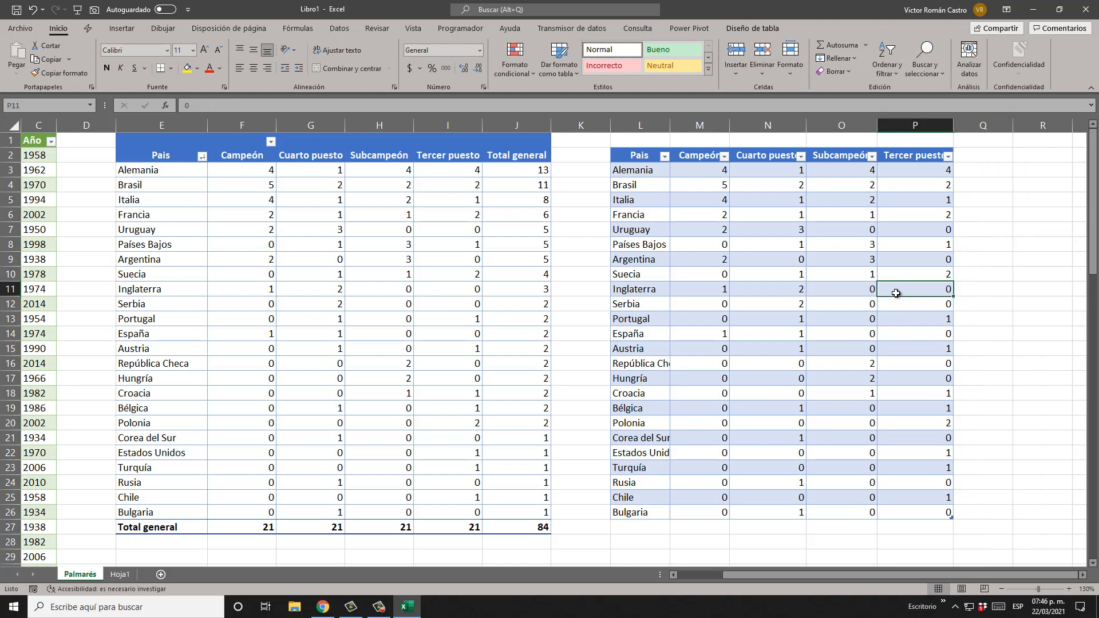
# Step: Insert a filled map chart based on the country table in L2:P26
pyautogui.hotkey('ctrl', 'Left')
pyautogui.hotkey('ctrl', 'Up')
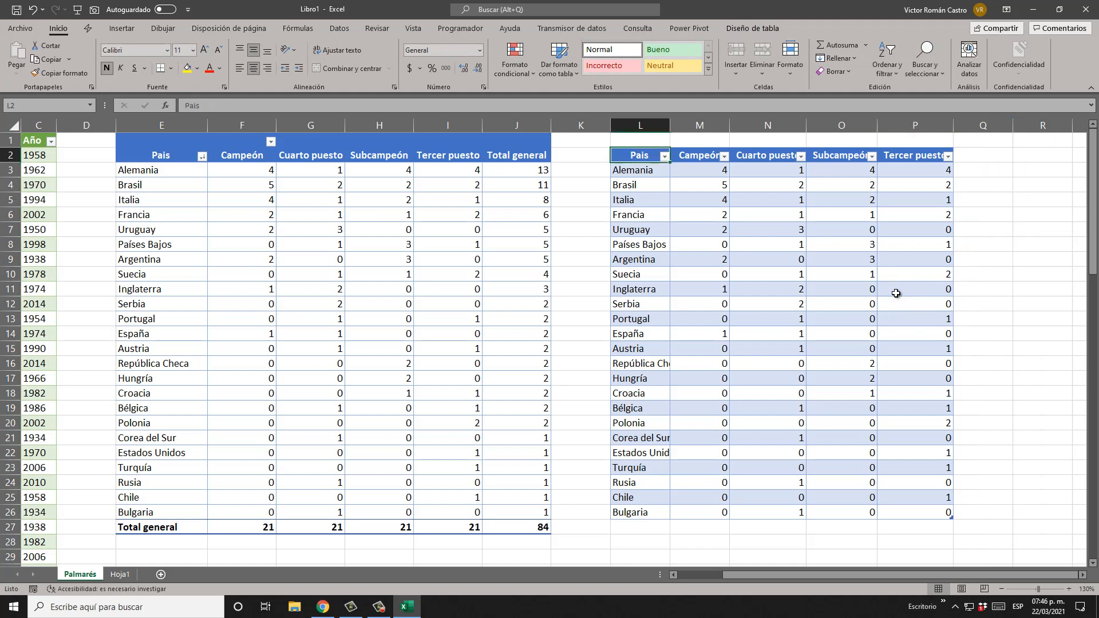
pyautogui.click(1083, 575)
pyautogui.click(1083, 575)
pyautogui.click(1083, 575)
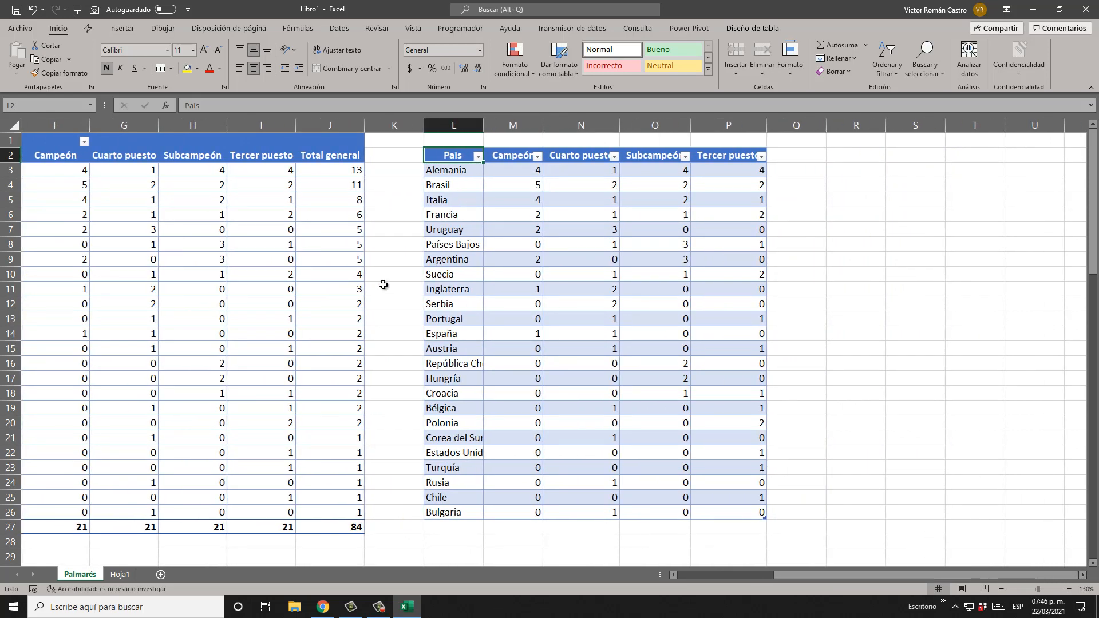
pyautogui.click(122, 28)
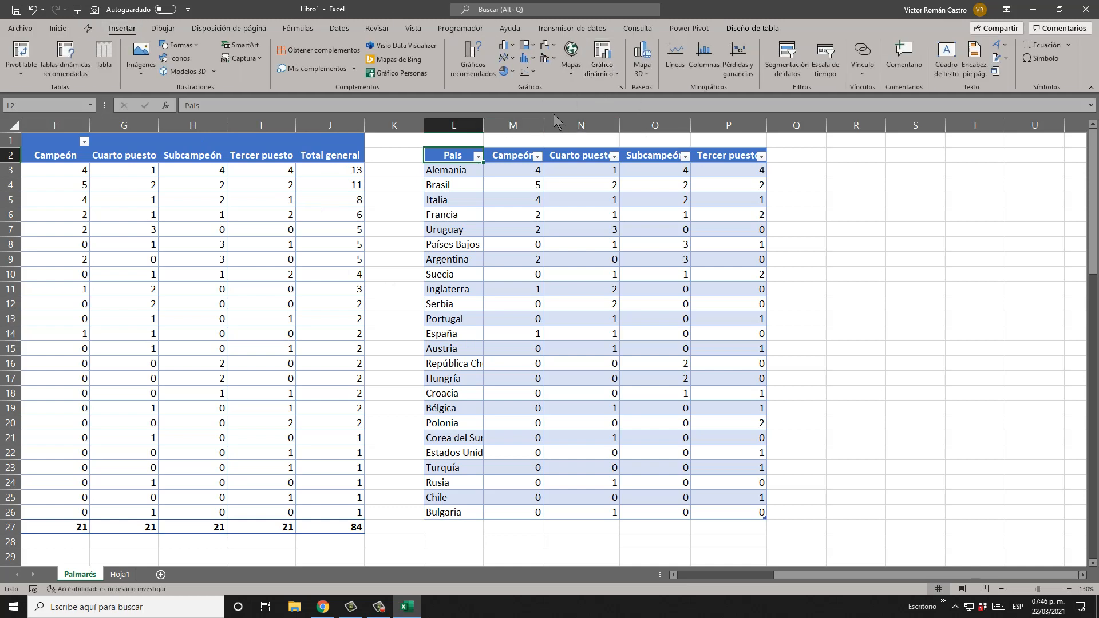
pyautogui.click(570, 64)
pyautogui.click(577, 112)
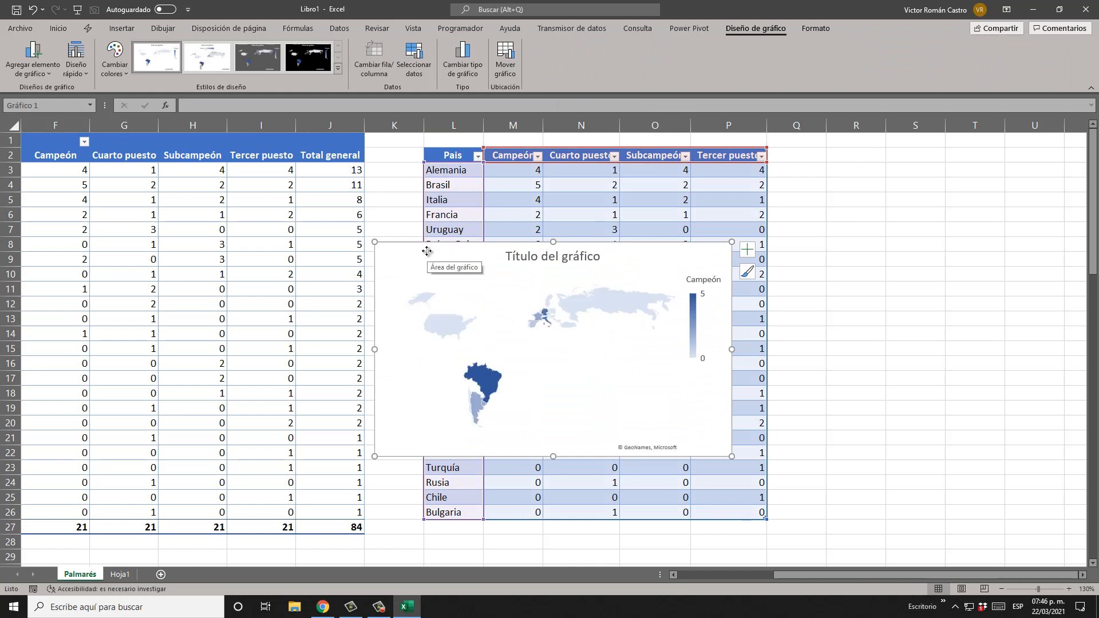
# Step: Move the map chart directly below the country table so it starts at about row 28
pyautogui.moveTo(426, 247); pyautogui.dragTo(830, 155)
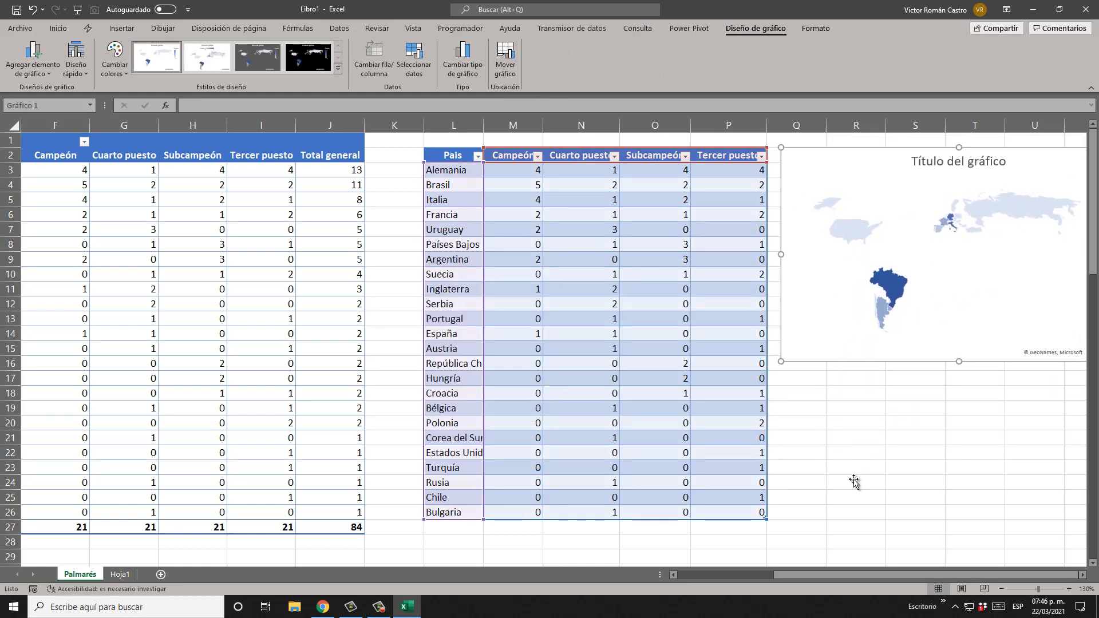
pyautogui.scroll(-4, 897, 388)
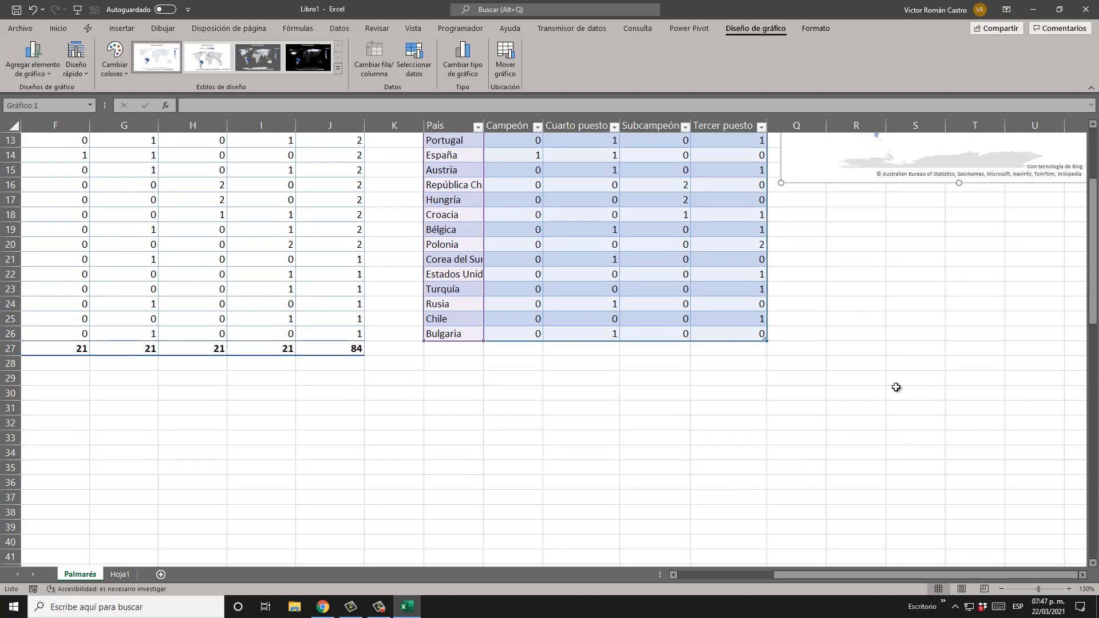
pyautogui.scroll(2, 858, 272)
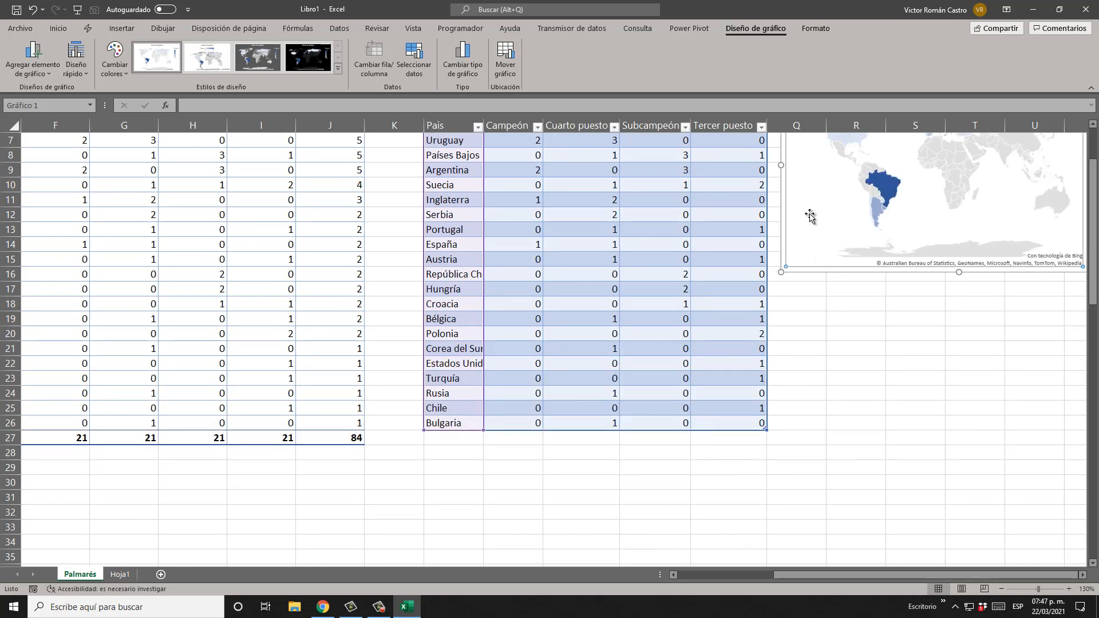
pyautogui.scroll(-2, 835, 265)
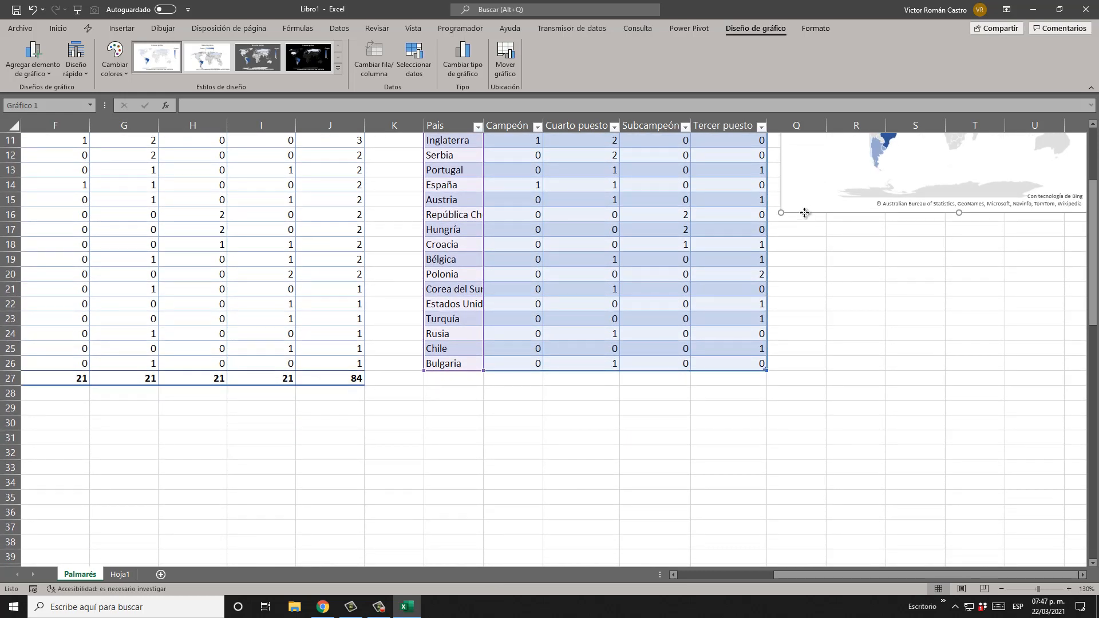
pyautogui.moveTo(804, 213); pyautogui.dragTo(444, 535)
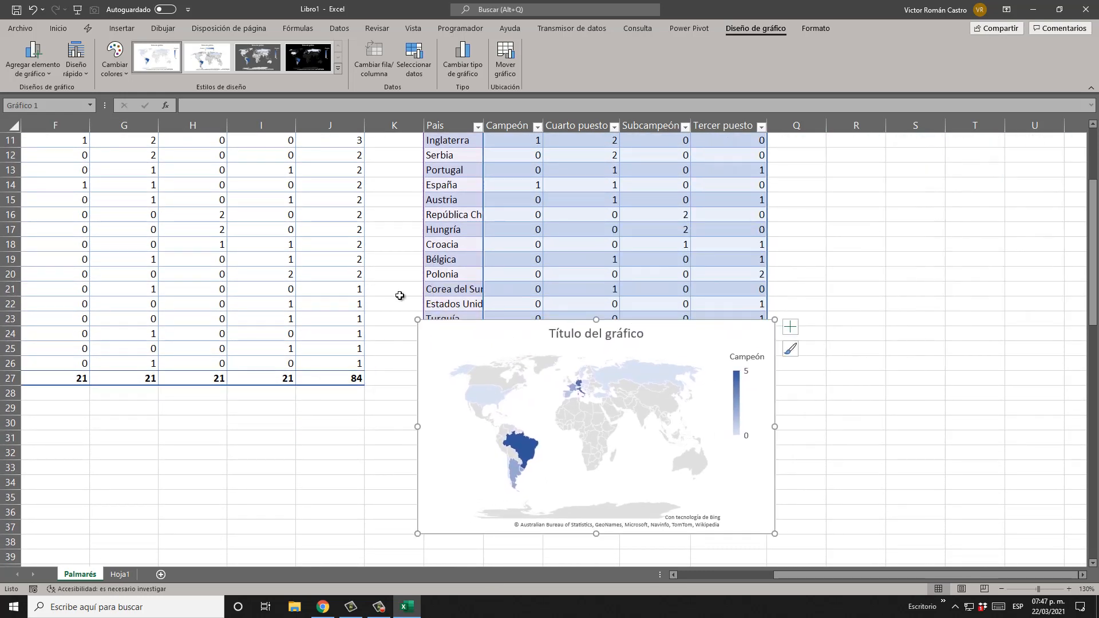
pyautogui.scroll(-6, 400, 295)
pyautogui.moveTo(526, 269); pyautogui.dragTo(531, 367)
pyautogui.scroll(7, 531, 367)
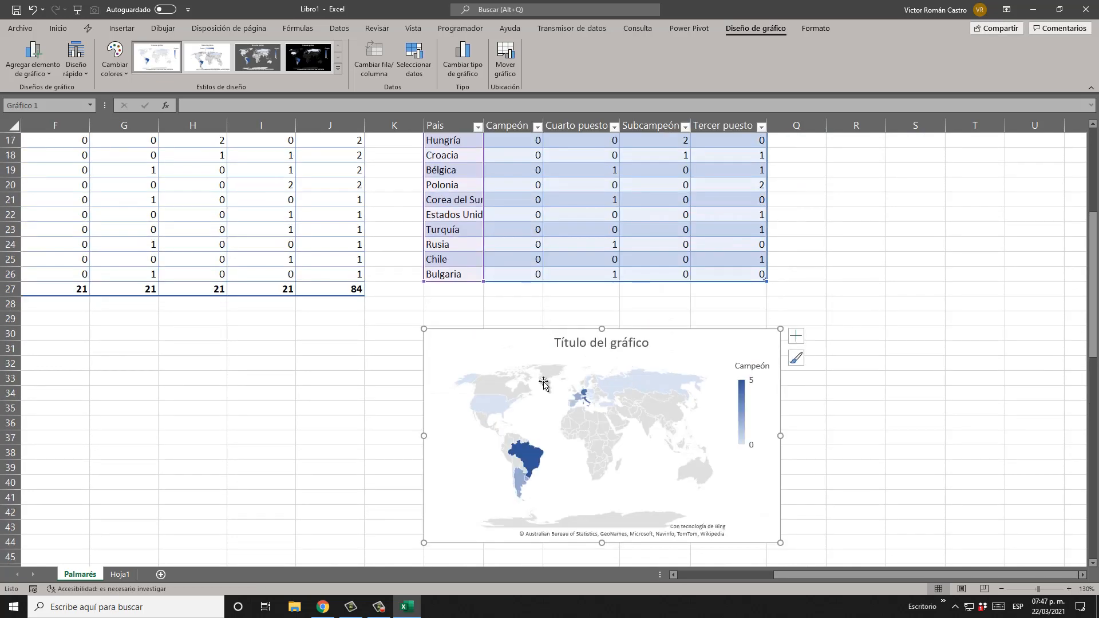
pyautogui.scroll(-3, 674, 378)
pyautogui.moveTo(735, 332); pyautogui.dragTo(724, 295)
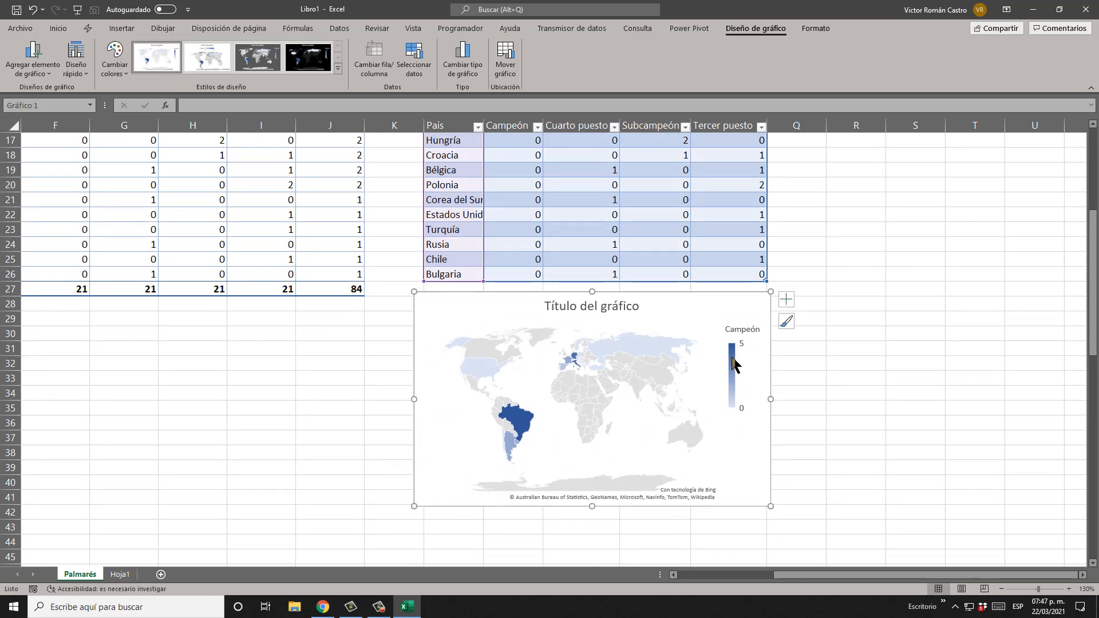
# Step: Compare the country shading on the map chart with the Campeón values in the table
pyautogui.scroll(5, 561, 343)
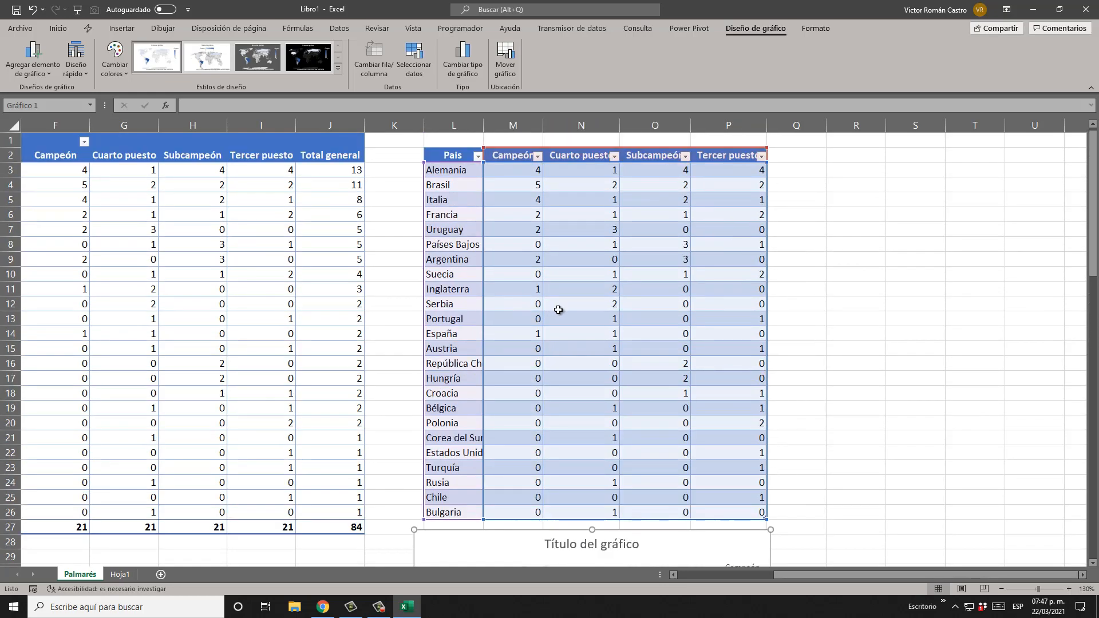
pyautogui.scroll(-5, 558, 320)
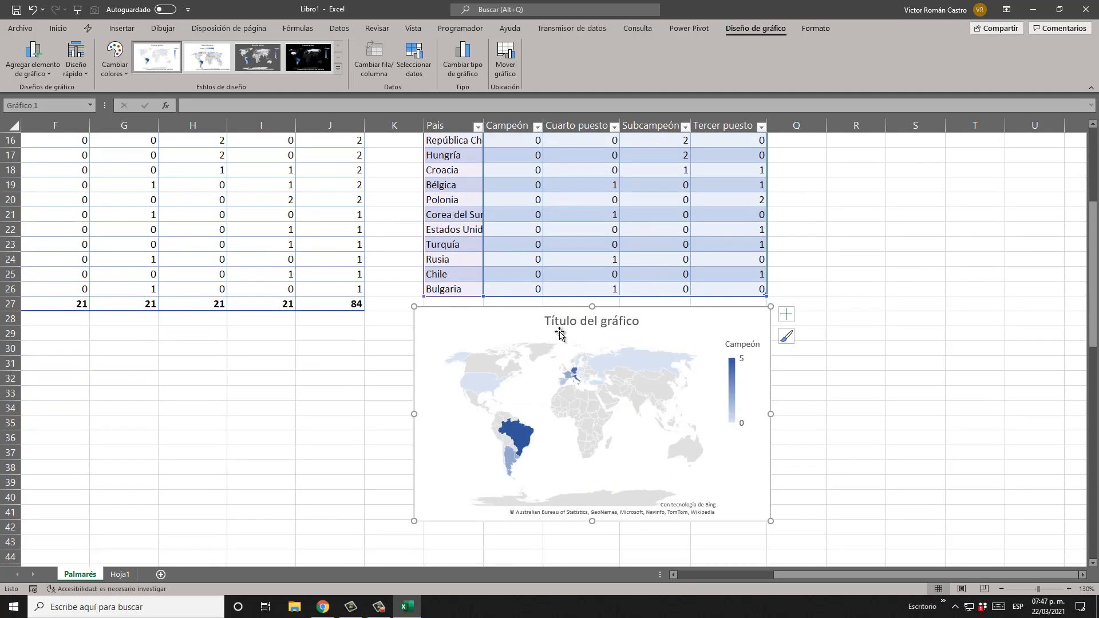
pyautogui.click(480, 379)
pyautogui.moveTo(524, 439)
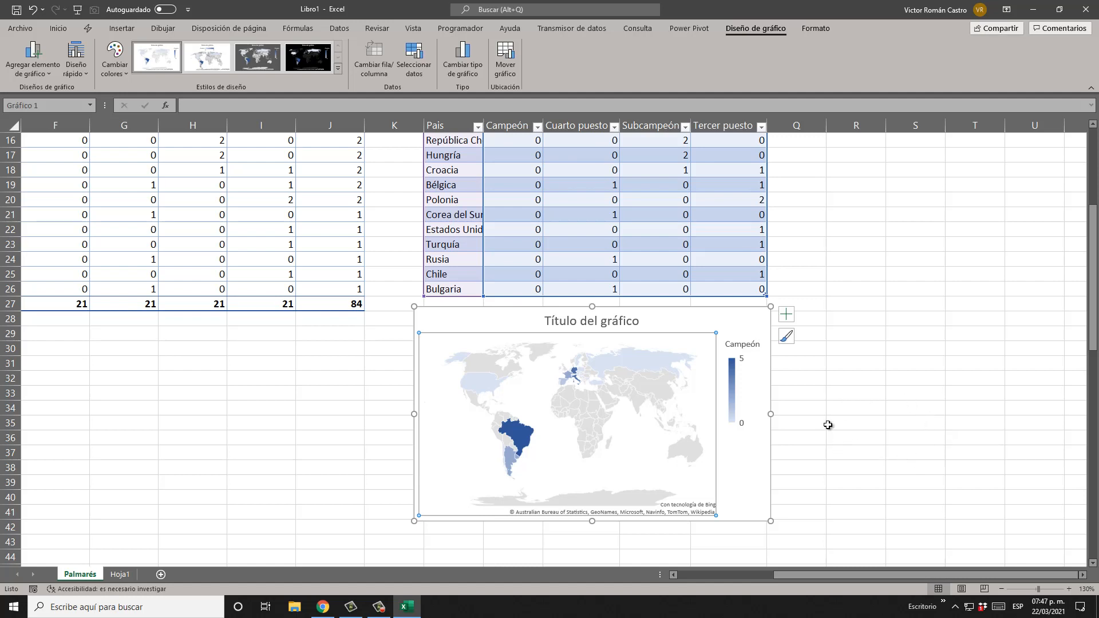
pyautogui.click(874, 395)
pyautogui.scroll(5, 785, 421)
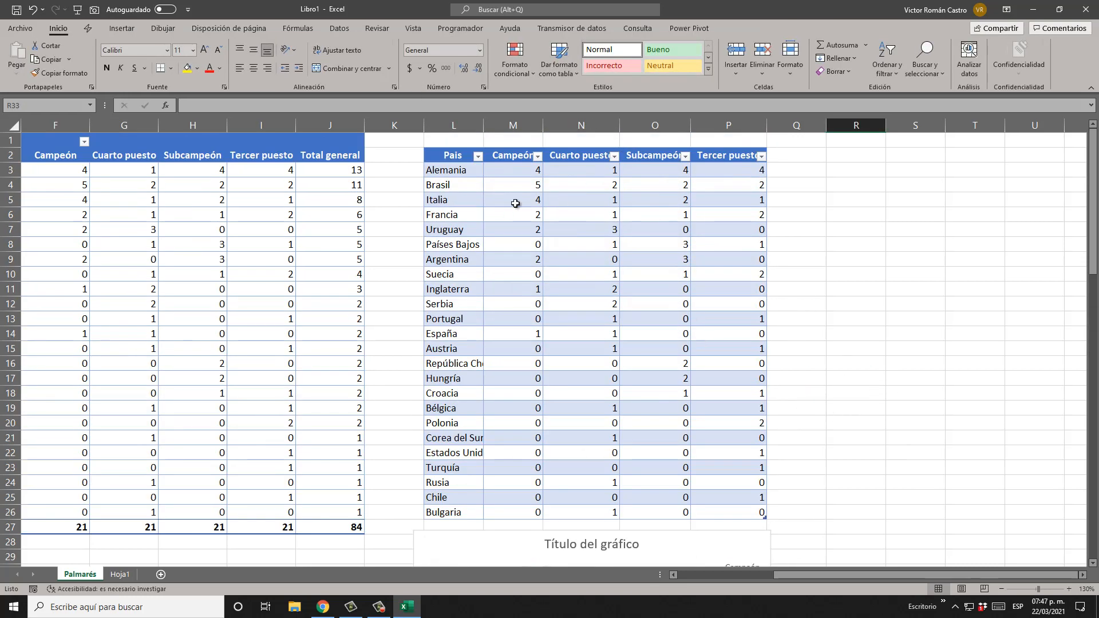
pyautogui.scroll(-7, 515, 204)
pyautogui.scroll(2, 726, 352)
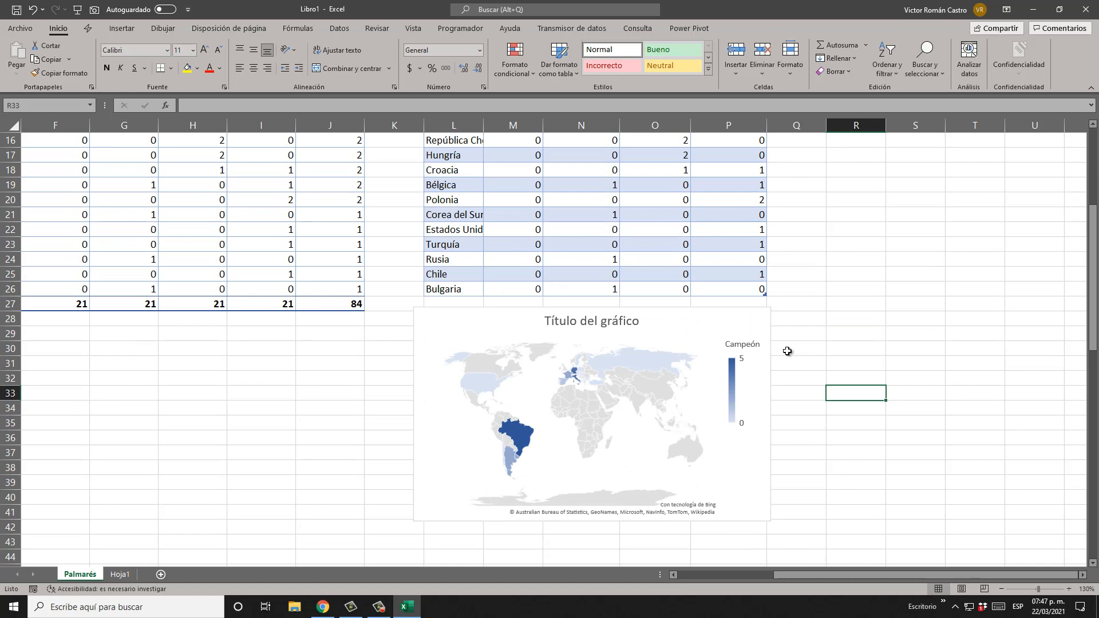
pyautogui.scroll(5, 787, 351)
# Step: Insert a slicer for the Pais field of the country table
pyautogui.click(581, 156)
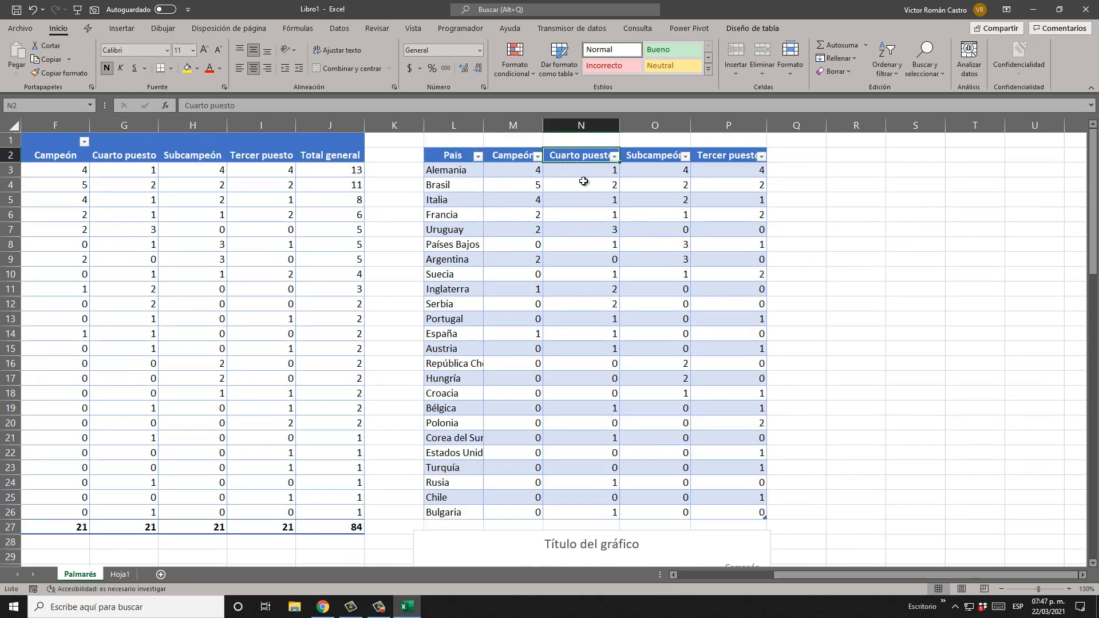
pyautogui.click(750, 30)
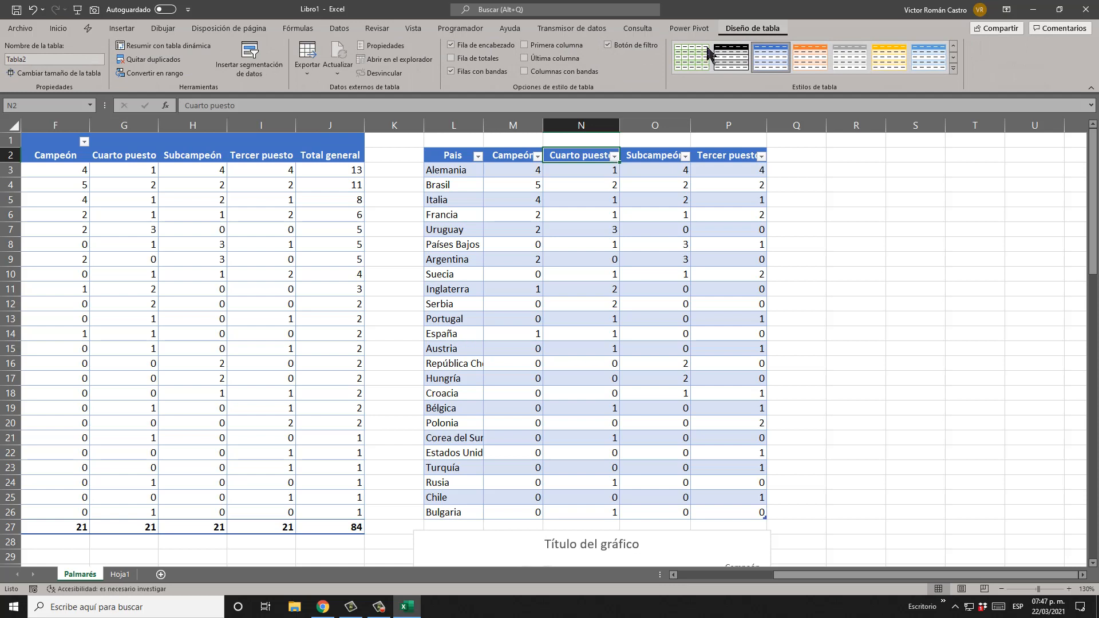
pyautogui.click(252, 60)
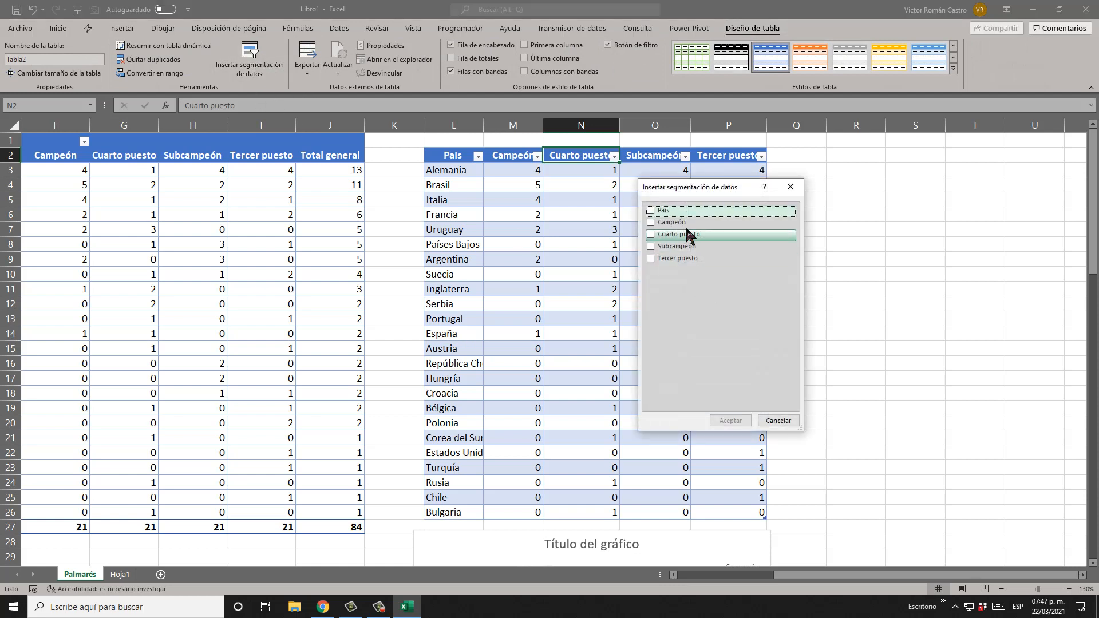
pyautogui.click(650, 211)
pyautogui.click(741, 424)
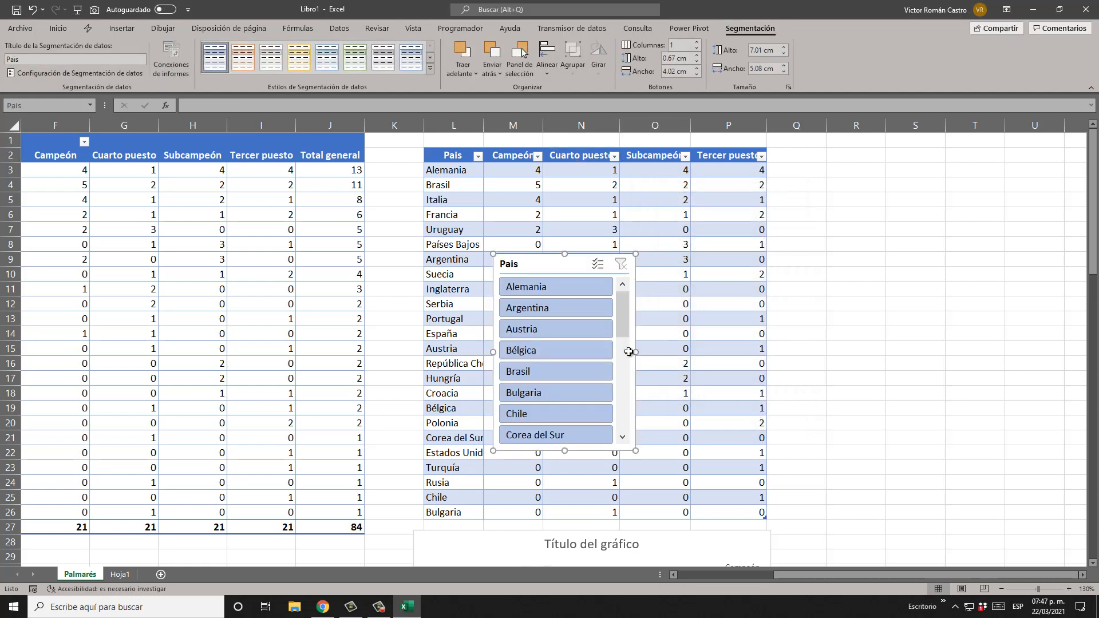
# Step: Place the Pais slicer beside the map chart and stretch it to match the chart's height
pyautogui.moveTo(538, 264); pyautogui.dragTo(845, 532)
pyautogui.scroll(-5, 863, 422)
pyautogui.scroll(3, 862, 420)
pyautogui.scroll(-3, 862, 419)
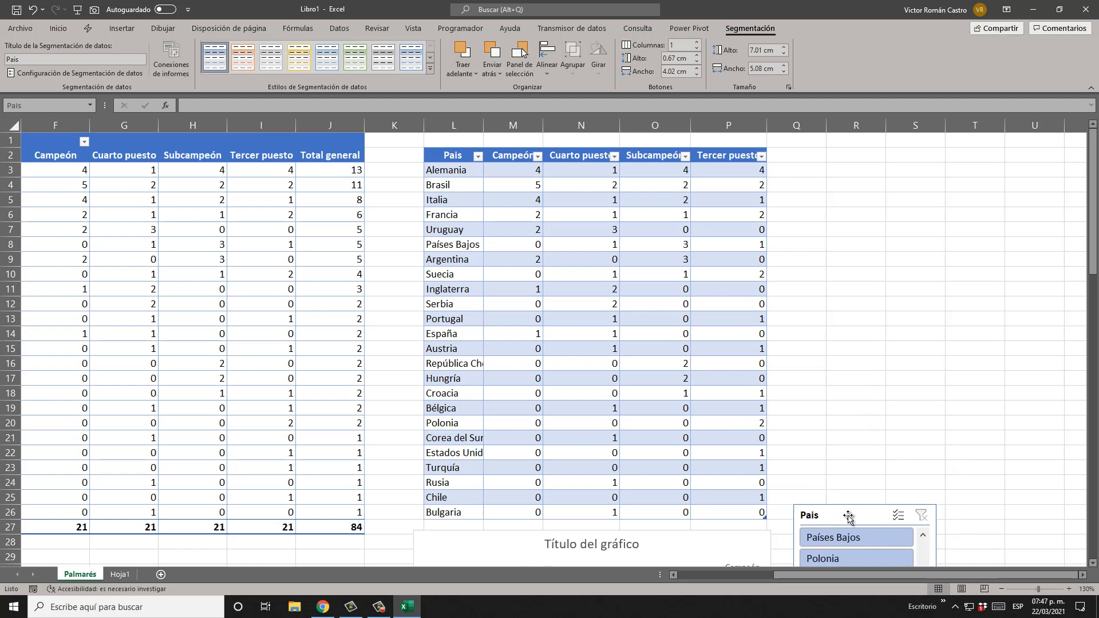
pyautogui.moveTo(1094, 251); pyautogui.dragTo(1095, 372)
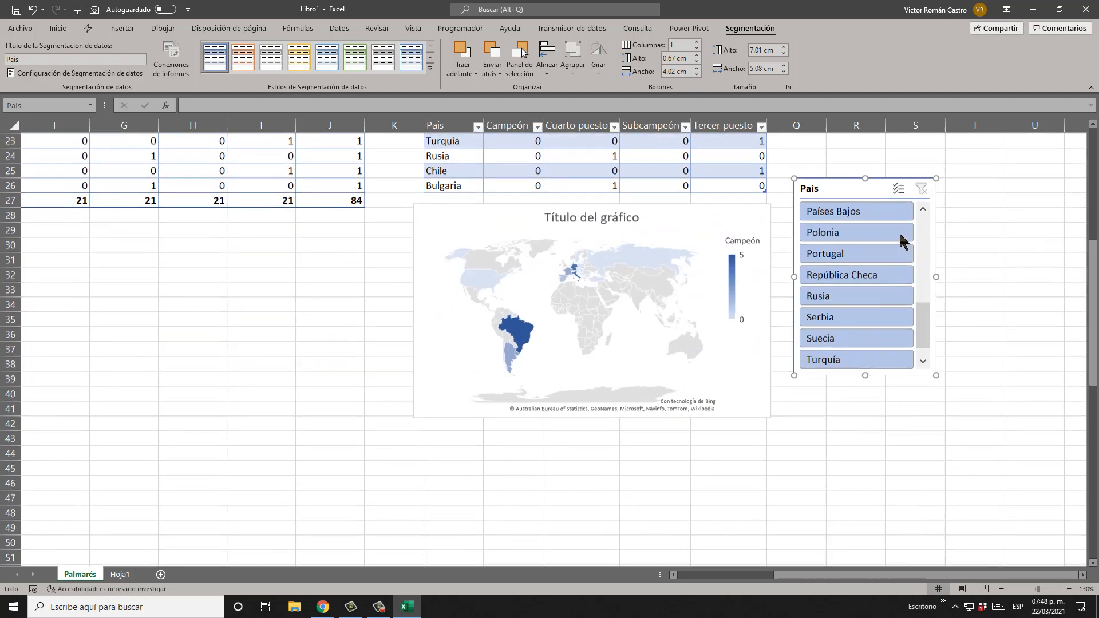
pyautogui.moveTo(833, 180); pyautogui.dragTo(813, 207)
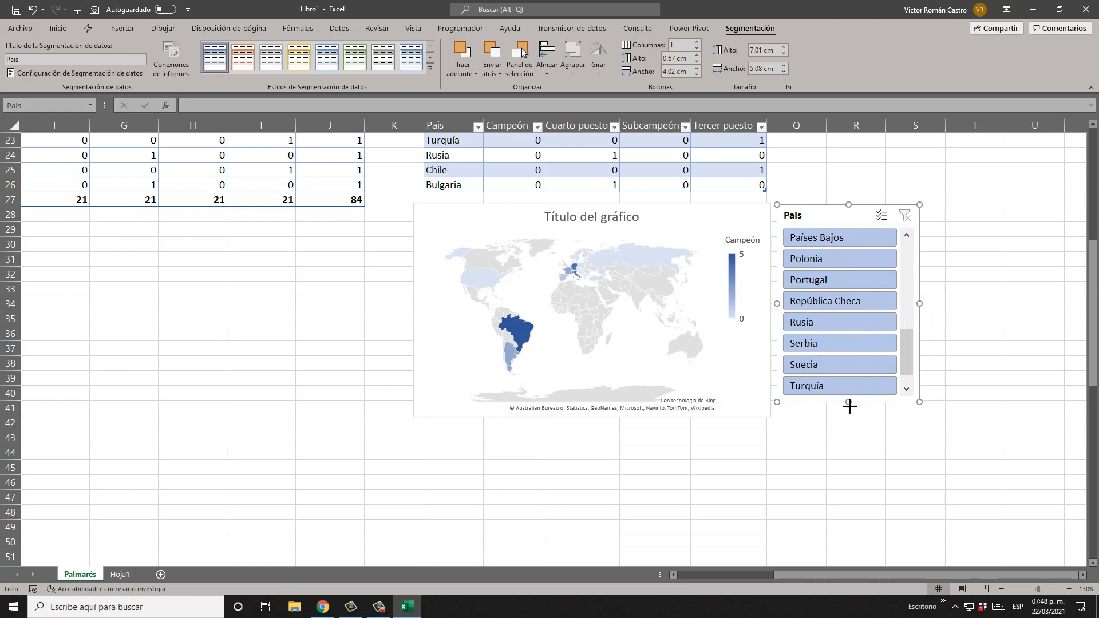
pyautogui.moveTo(850, 406); pyautogui.dragTo(850, 417)
# Step: Set the map chart and the Pais slicer together to "No mover ni cambiar tamaño con celdas"
pyautogui.keyDown('ctrl'); pyautogui.click(752, 399); pyautogui.keyUp('ctrl')
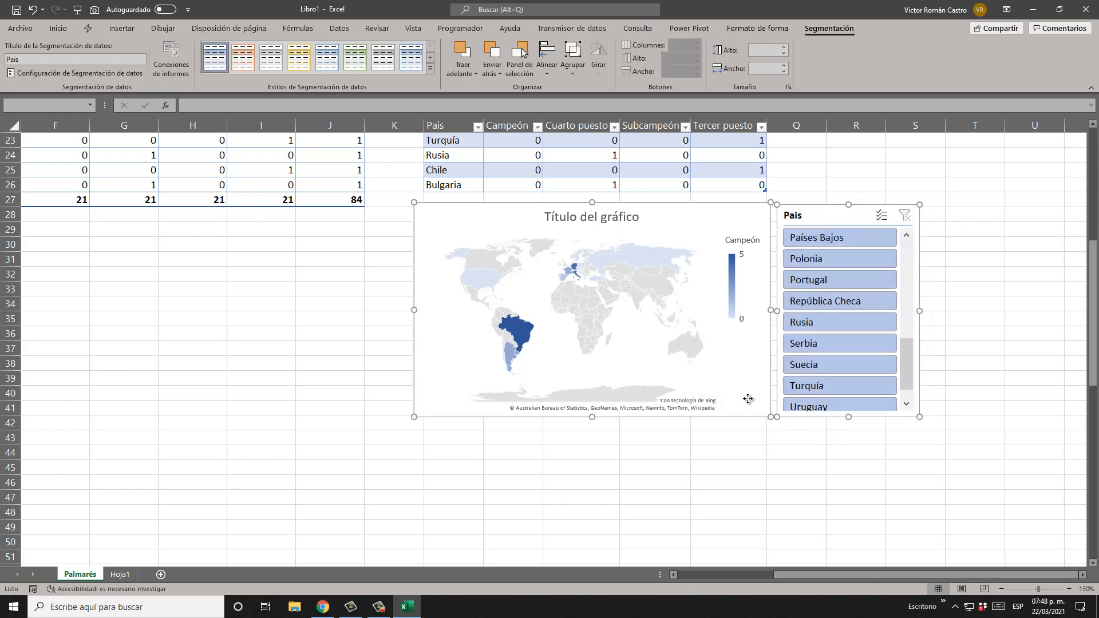
pyautogui.rightClick(748, 401)
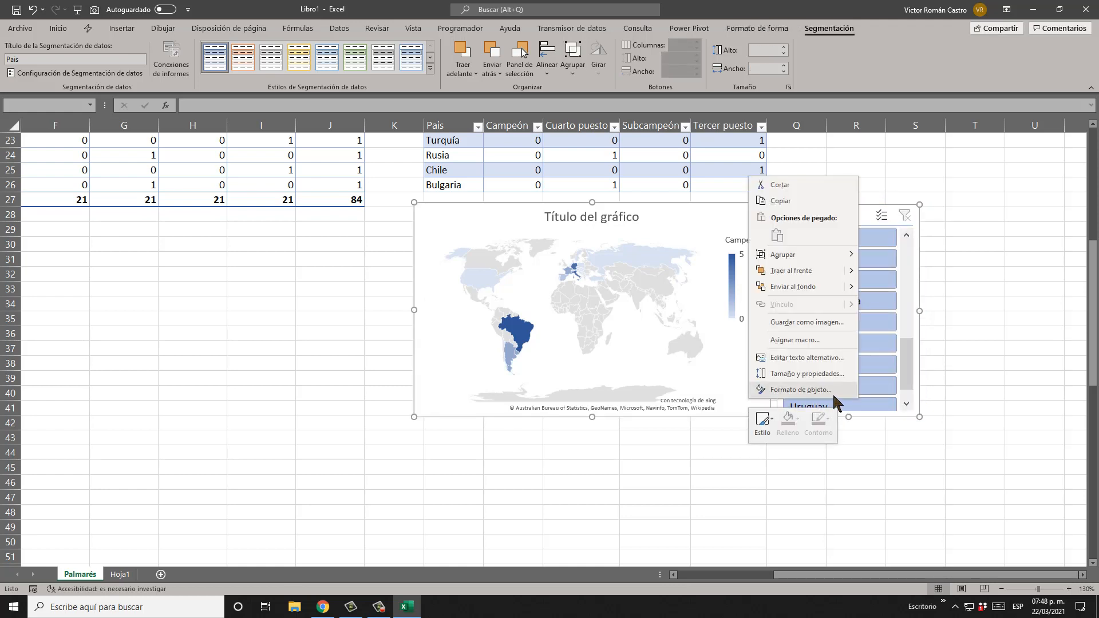
pyautogui.click(825, 373)
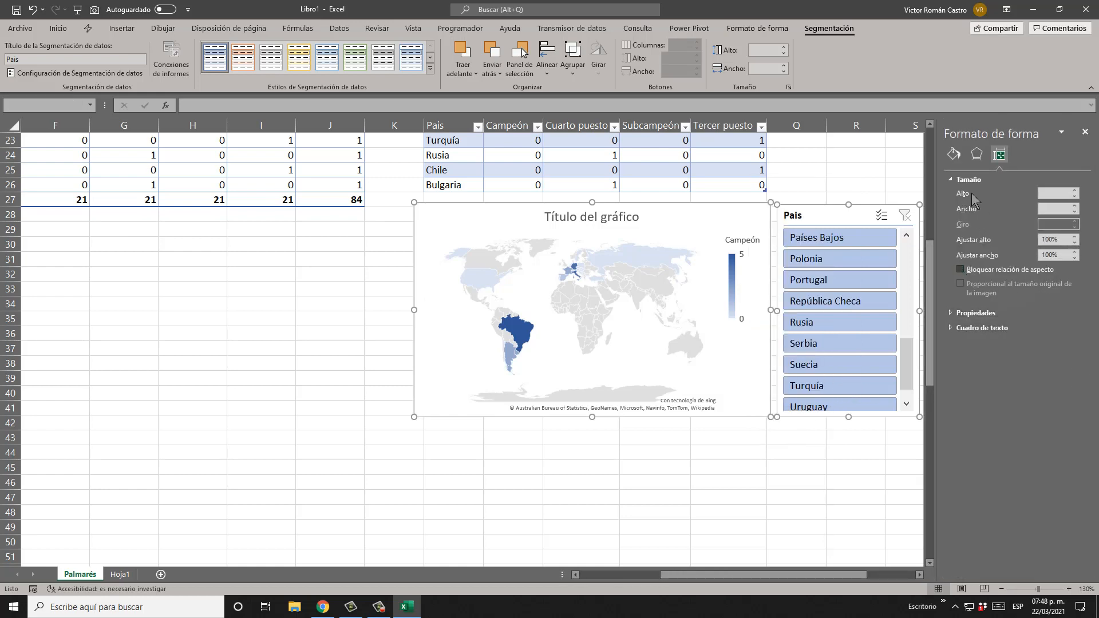
pyautogui.click(950, 314)
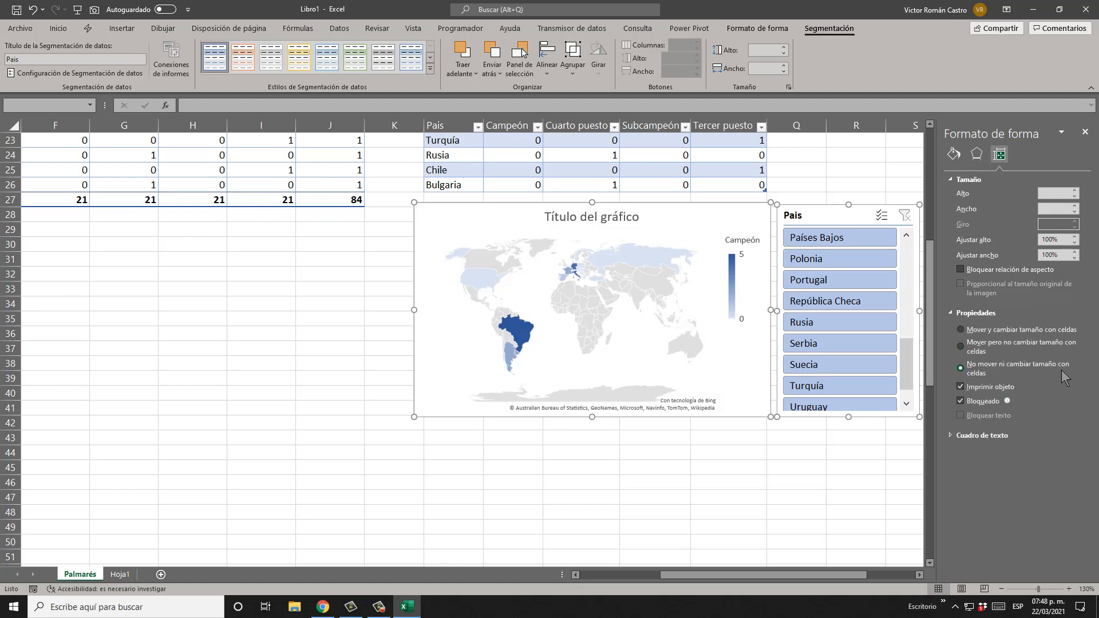
pyautogui.click(1084, 133)
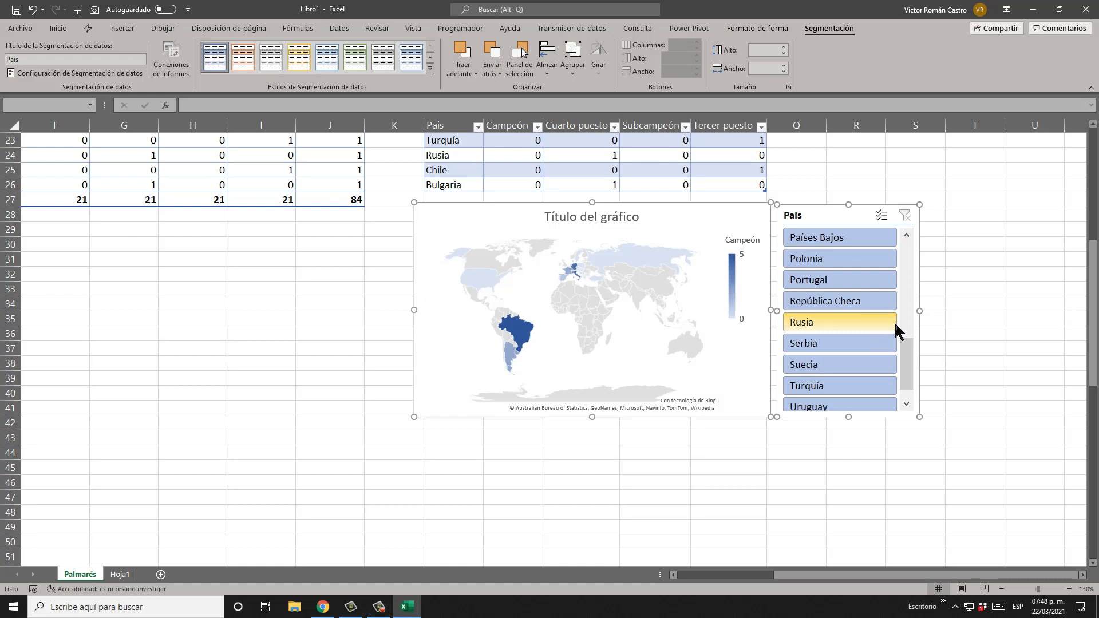
pyautogui.click(993, 305)
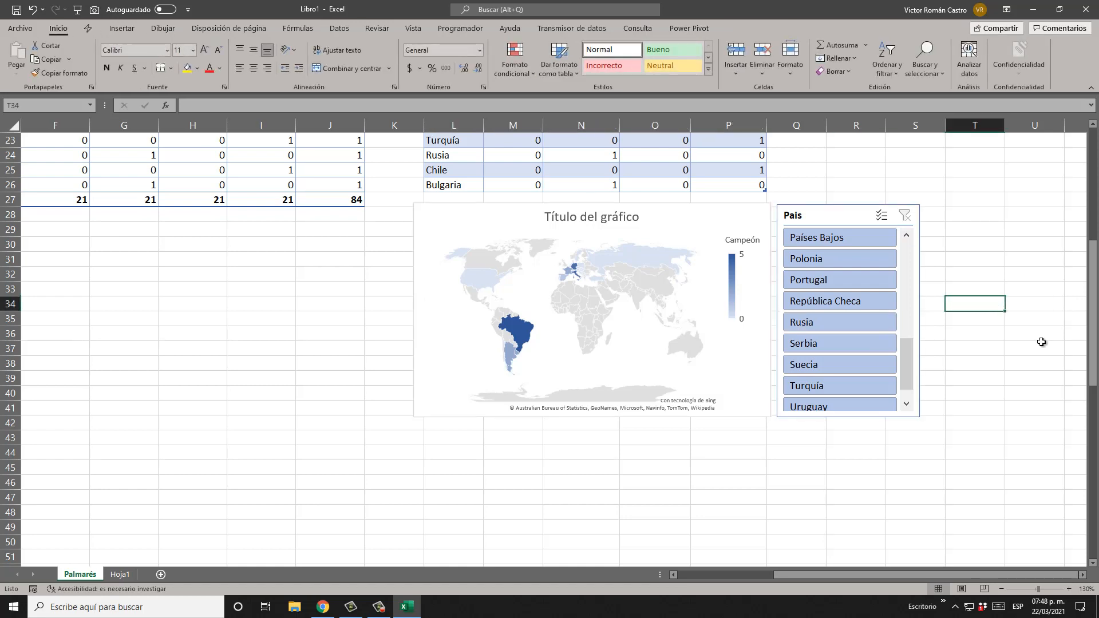
# Step: Filter the country table to Brasil with the Pais slicer and review the map and the filtered table
pyautogui.scroll(4, 1025, 347)
pyautogui.scroll(4, 1025, 347)
pyautogui.scroll(-7, 986, 331)
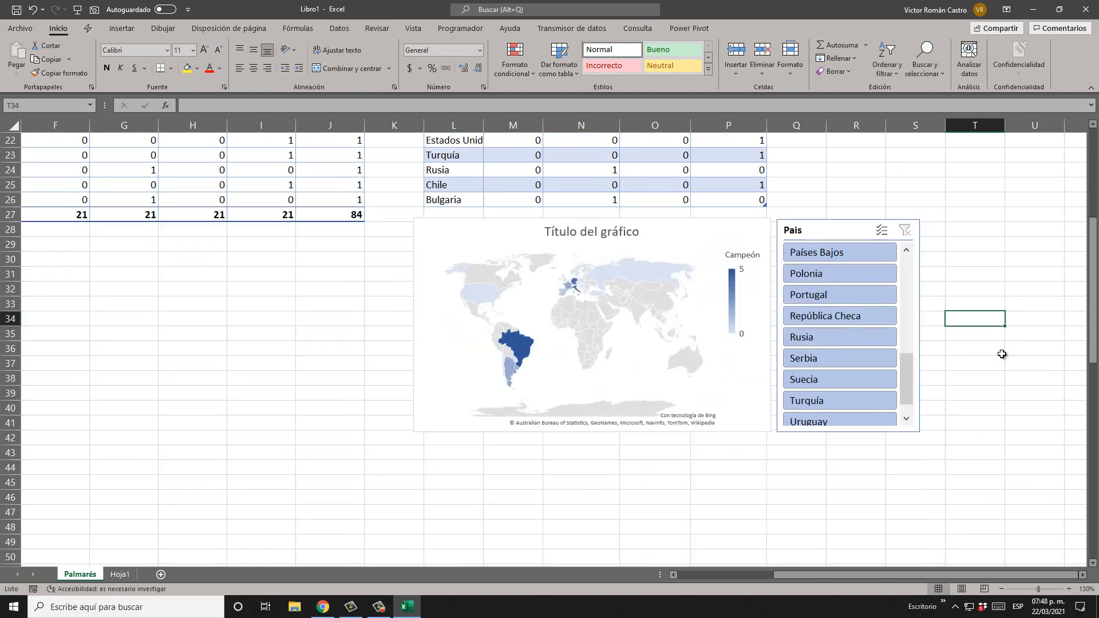
pyautogui.moveTo(910, 395); pyautogui.dragTo(907, 388)
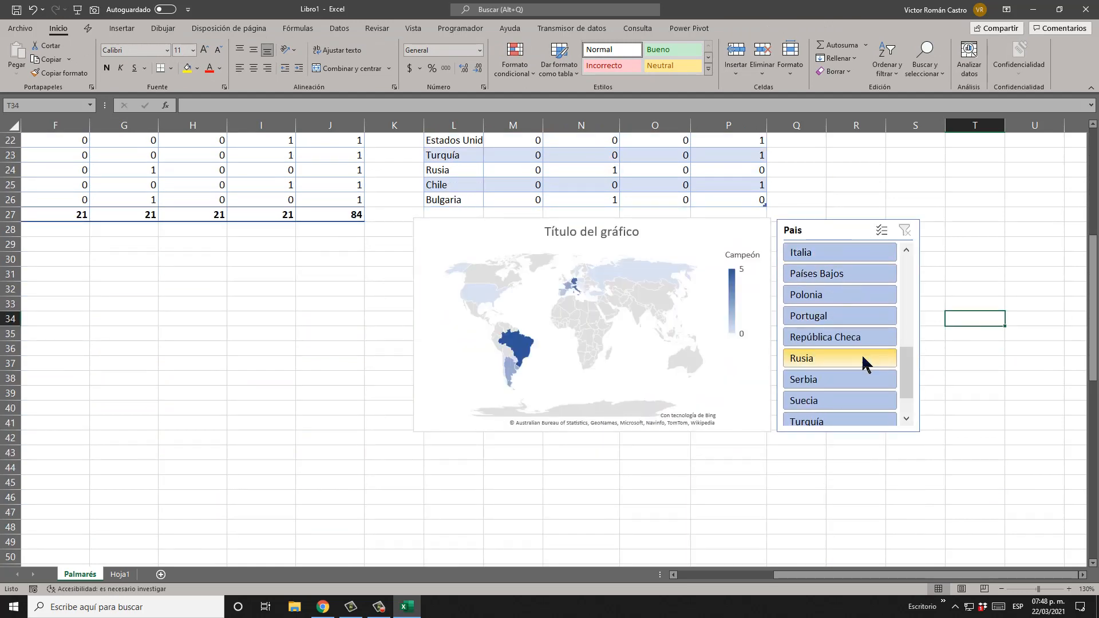
pyautogui.scroll(5, 862, 357)
pyautogui.scroll(-4, 859, 349)
pyautogui.moveTo(914, 383); pyautogui.dragTo(910, 289)
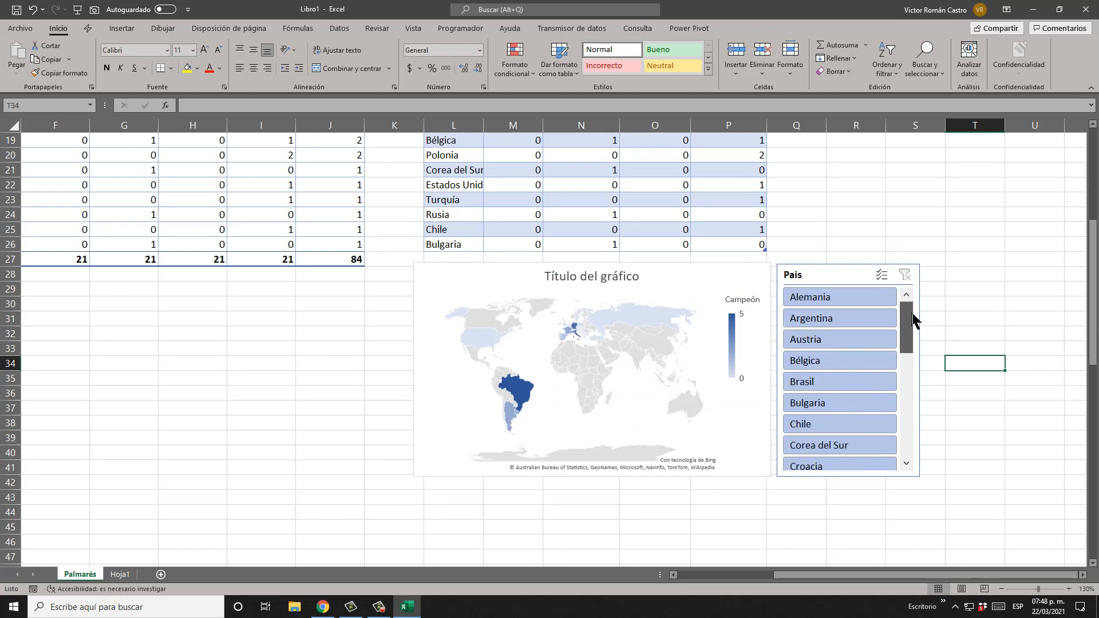
pyautogui.click(831, 382)
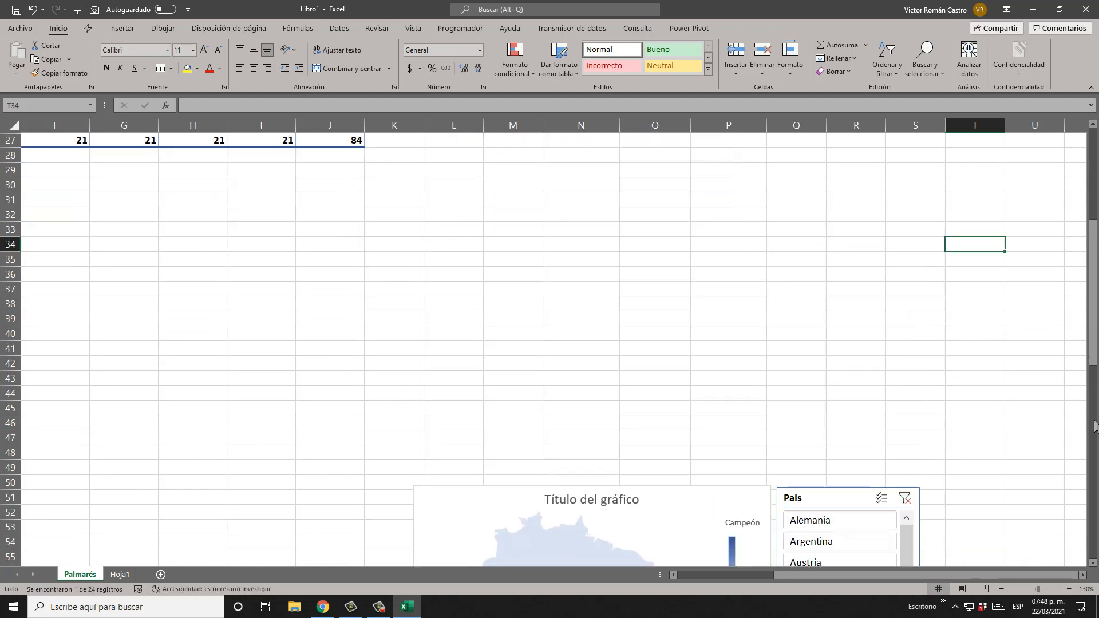
pyautogui.moveTo(1093, 265); pyautogui.dragTo(1096, 377)
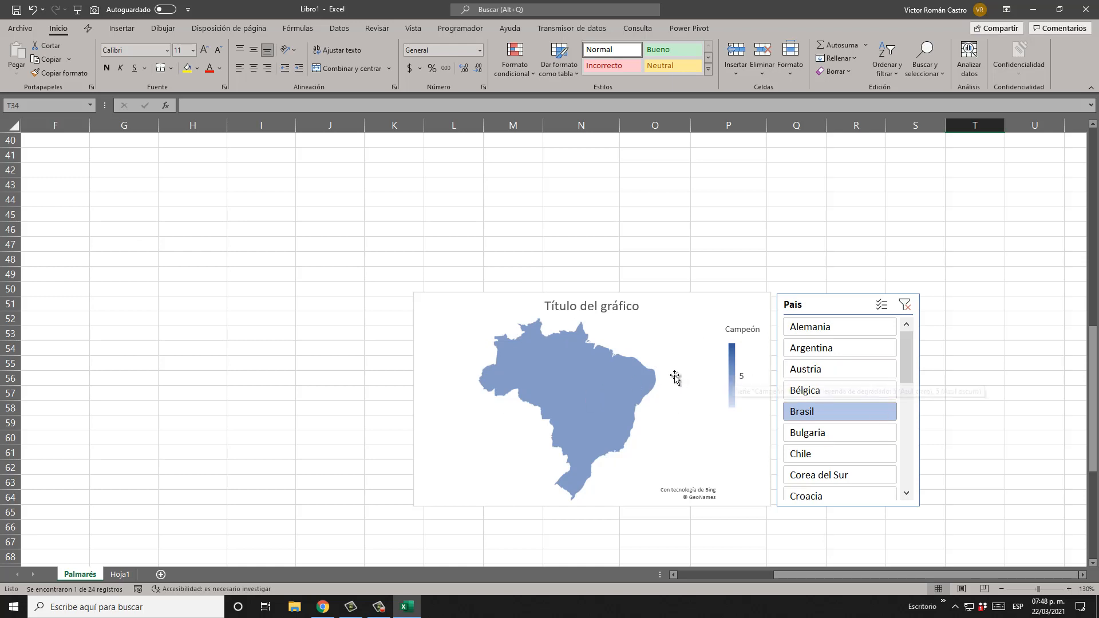
pyautogui.scroll(5, 657, 486)
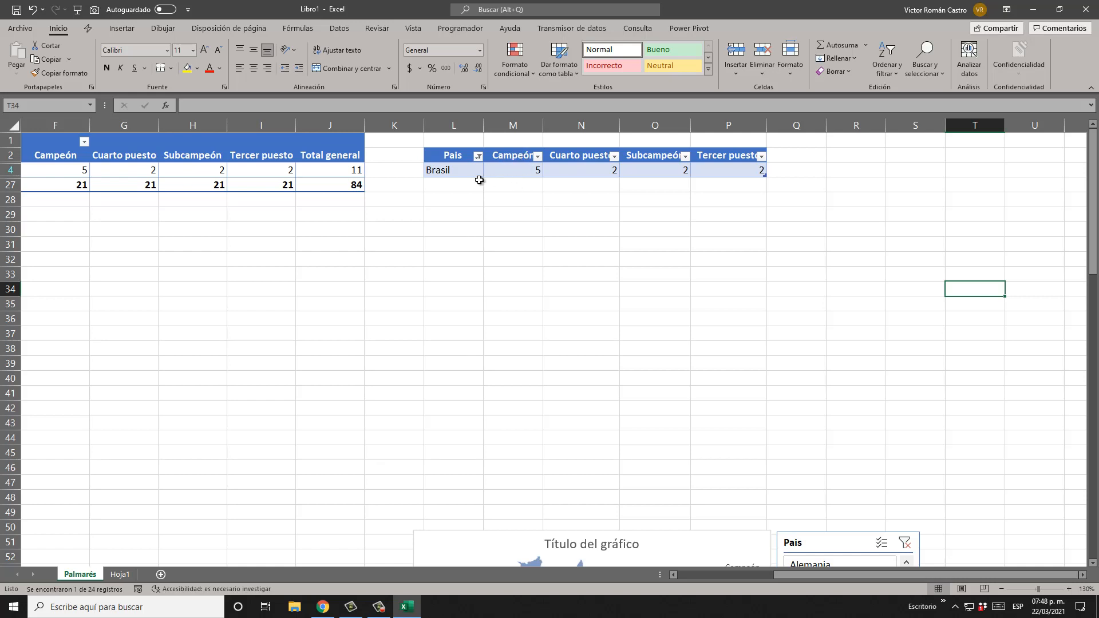
# Step: Filter the country table with the Pais slicer to Alemania, Argentina and España in turn, reviewing the map chart for each
pyautogui.scroll(-6, 900, 353)
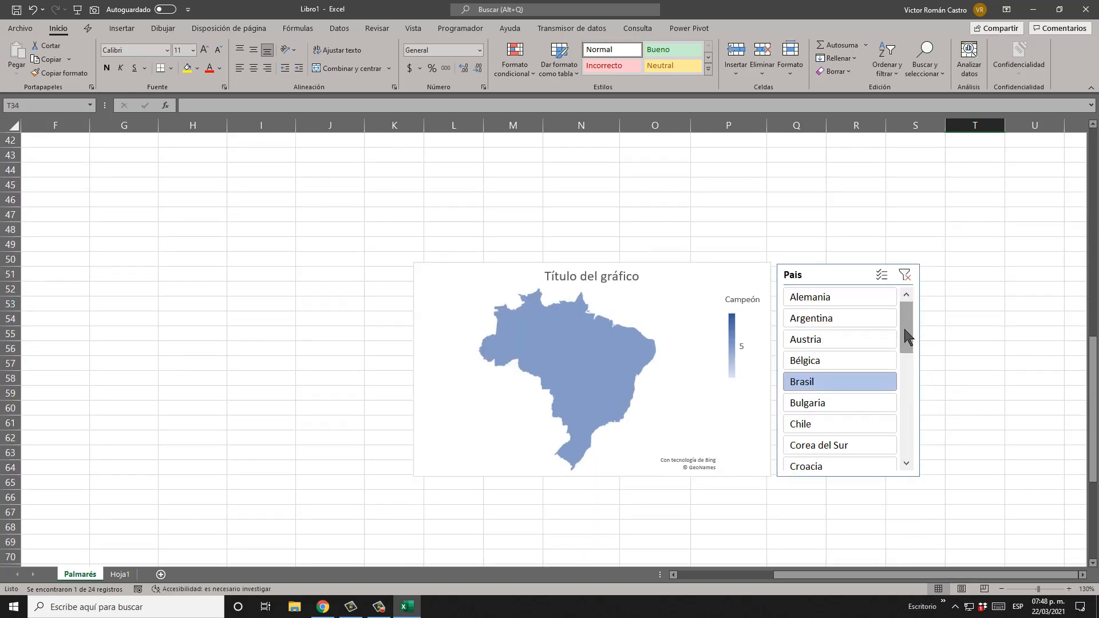
pyautogui.click(850, 295)
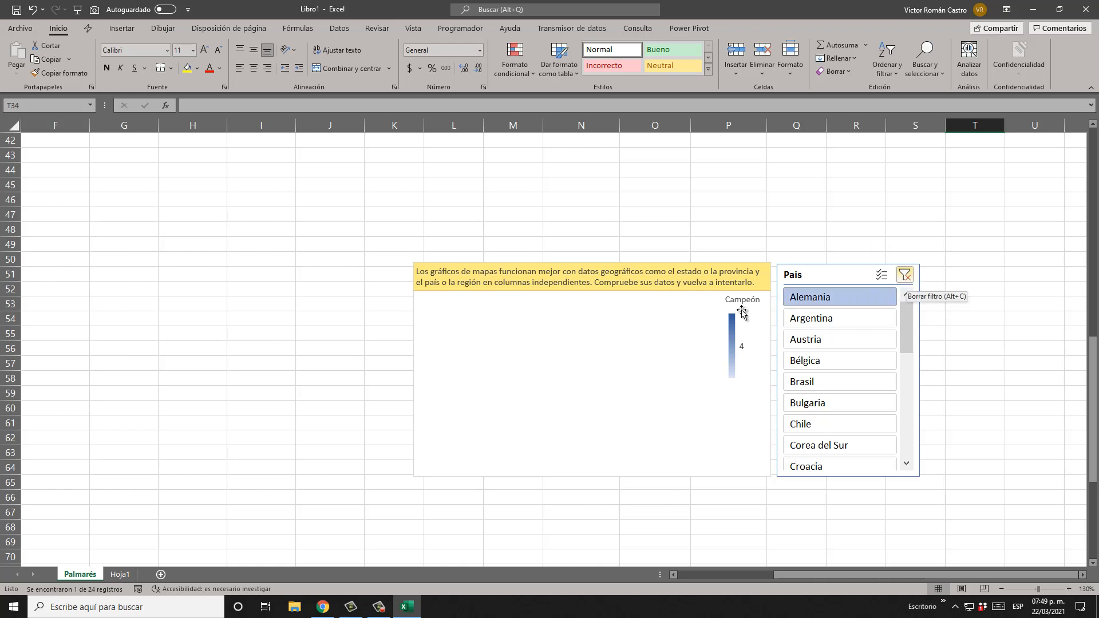
pyautogui.click(842, 316)
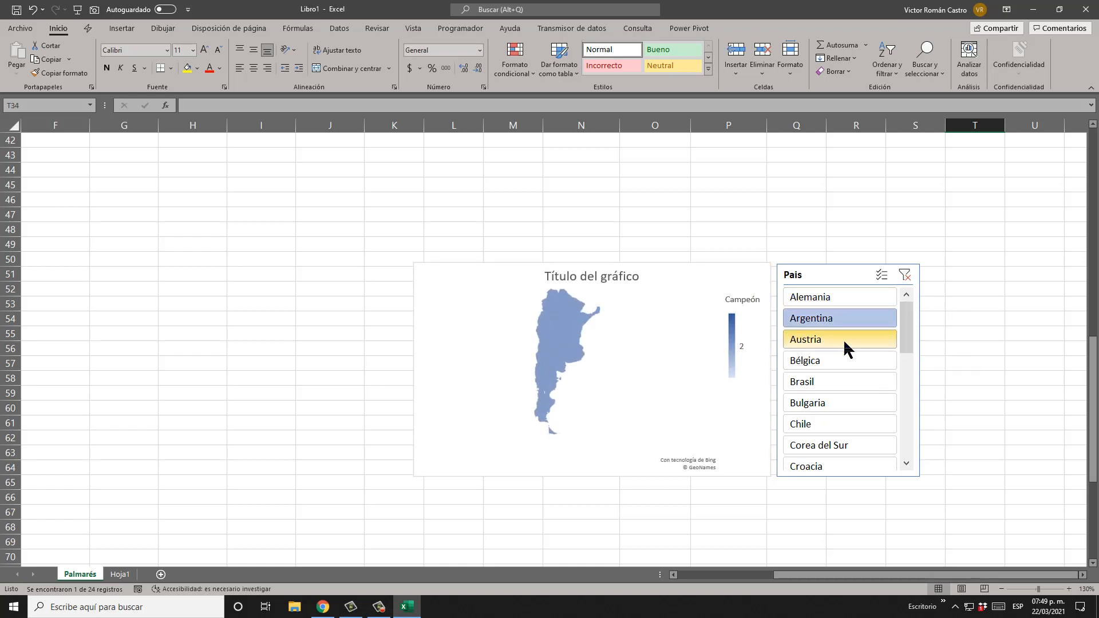
pyautogui.scroll(-1, 864, 377)
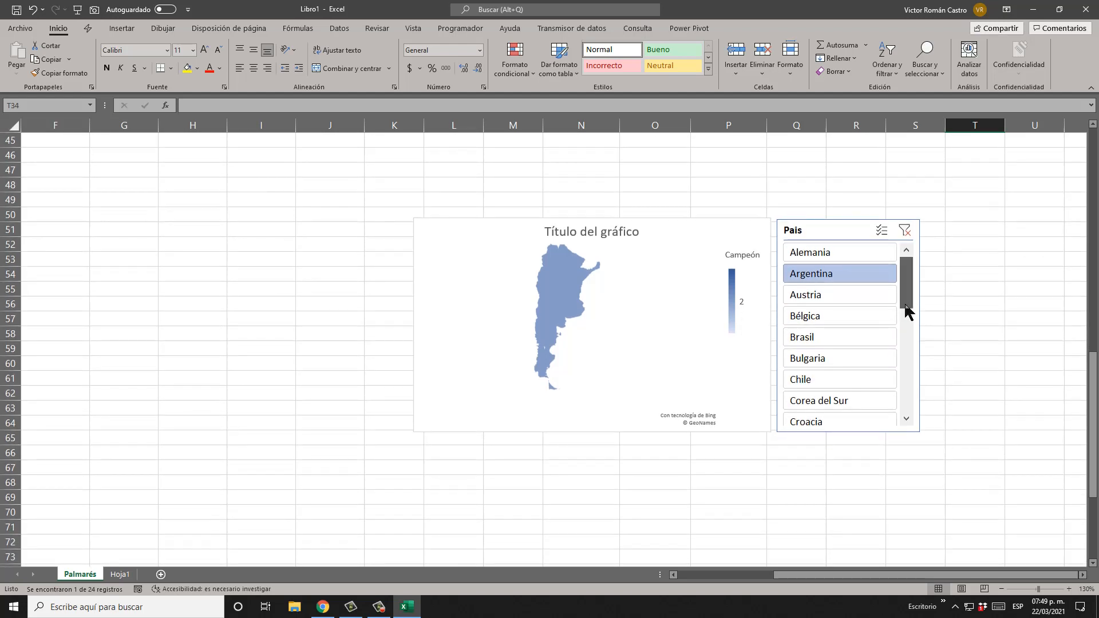
pyautogui.moveTo(907, 307); pyautogui.dragTo(912, 334)
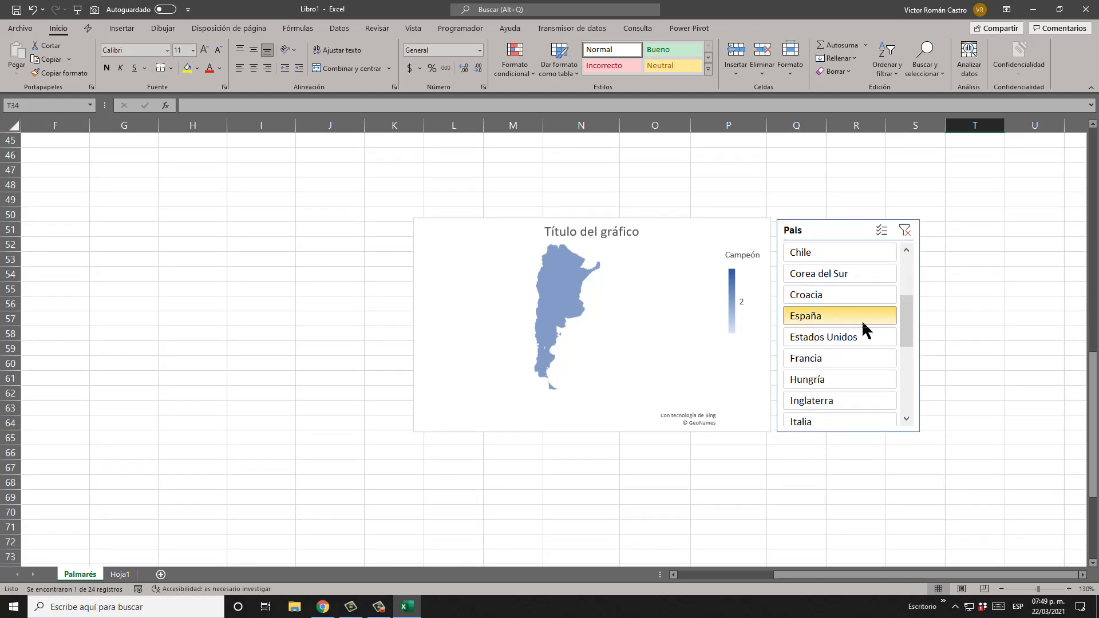
pyautogui.click(796, 317)
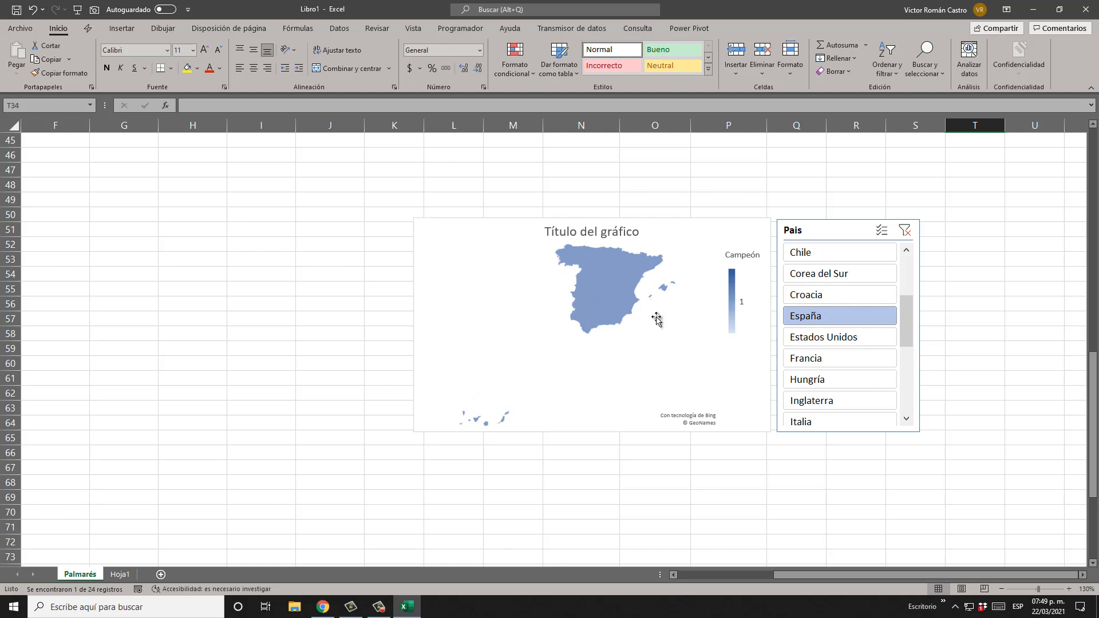
# Step: Filter the country table to Inglaterra with the Pais slicer and examine how the map chart handles that country
pyautogui.scroll(-1, 824, 354)
pyautogui.moveTo(909, 291); pyautogui.dragTo(909, 309)
pyautogui.click(855, 295)
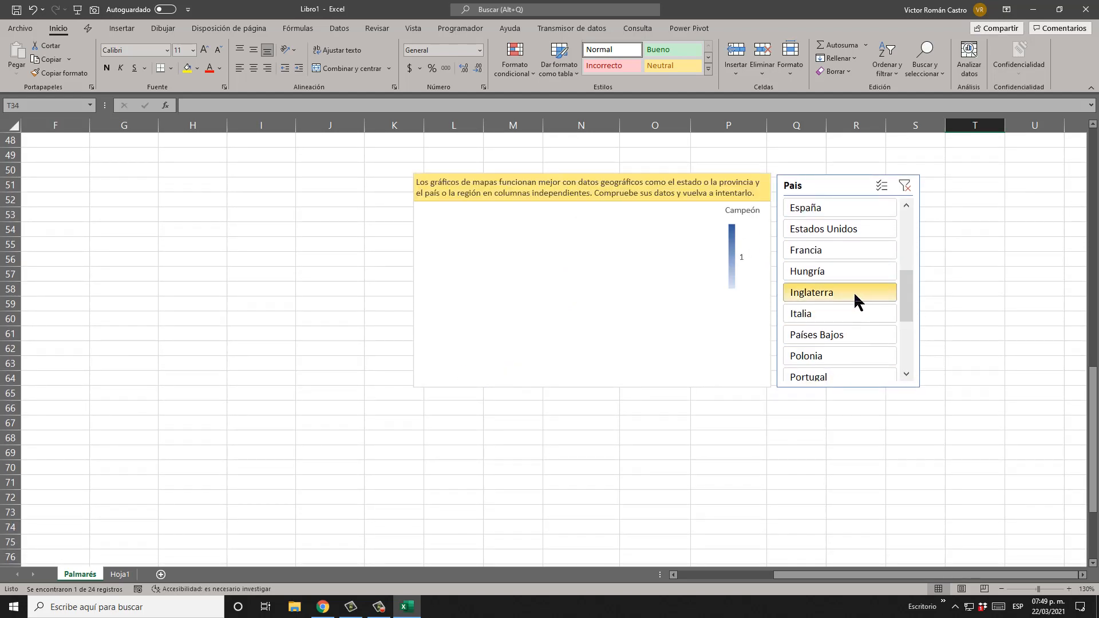
pyautogui.scroll(4, 848, 306)
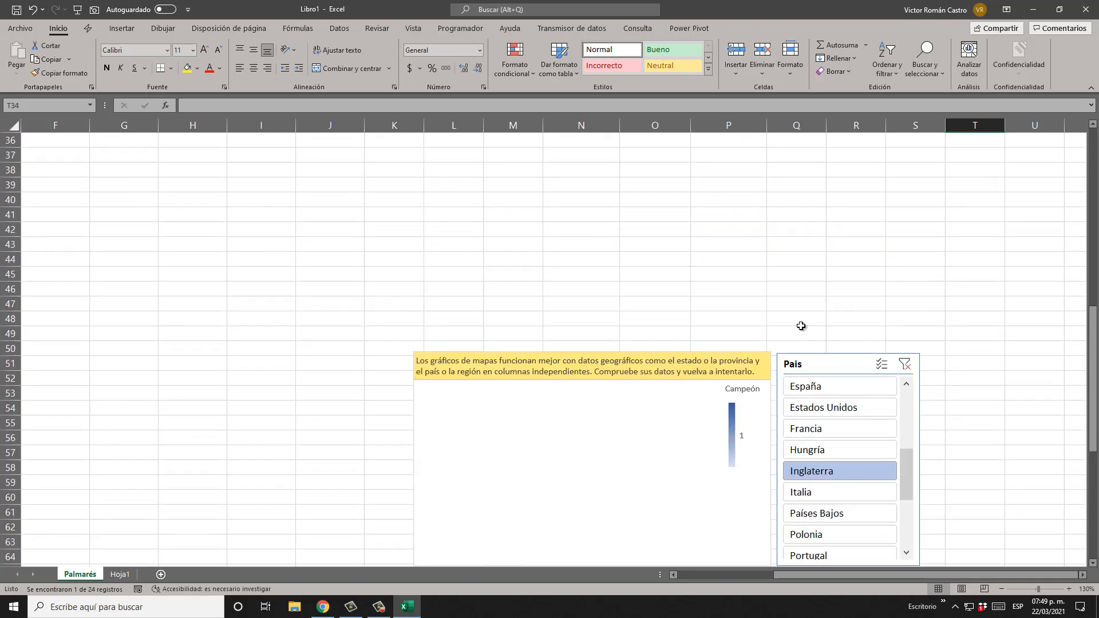
pyautogui.scroll(5, 803, 323)
pyautogui.scroll(-5, 790, 342)
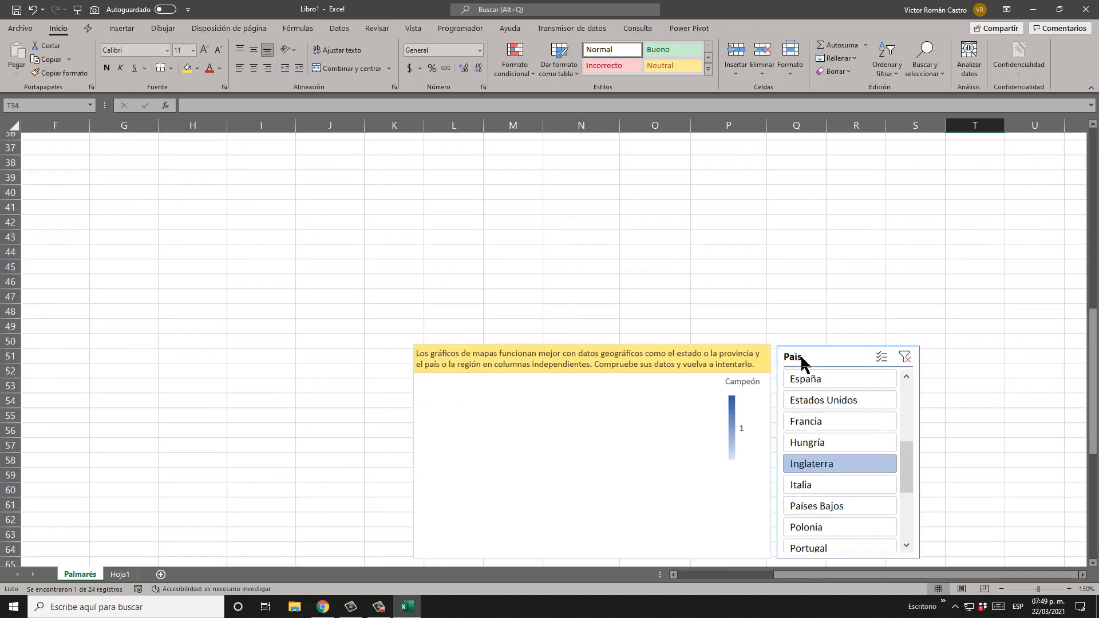
pyautogui.scroll(-4, 813, 362)
pyautogui.scroll(3, 833, 344)
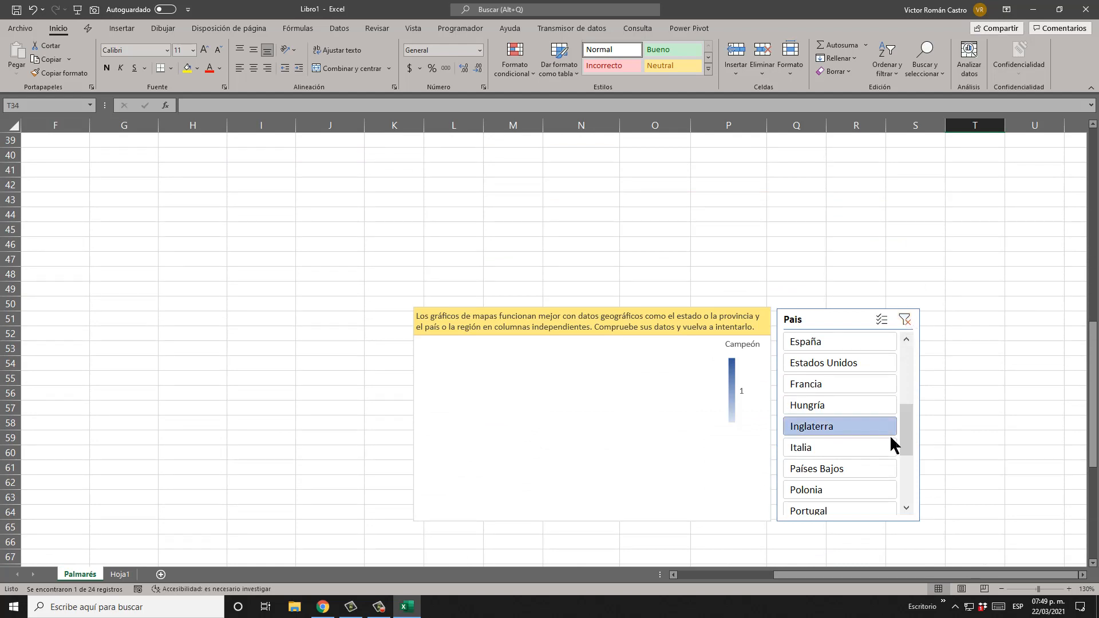
# Step: Clear the Pais slicer's filter and return to the tables at the top of the Palmarés sheet
pyautogui.click(904, 320)
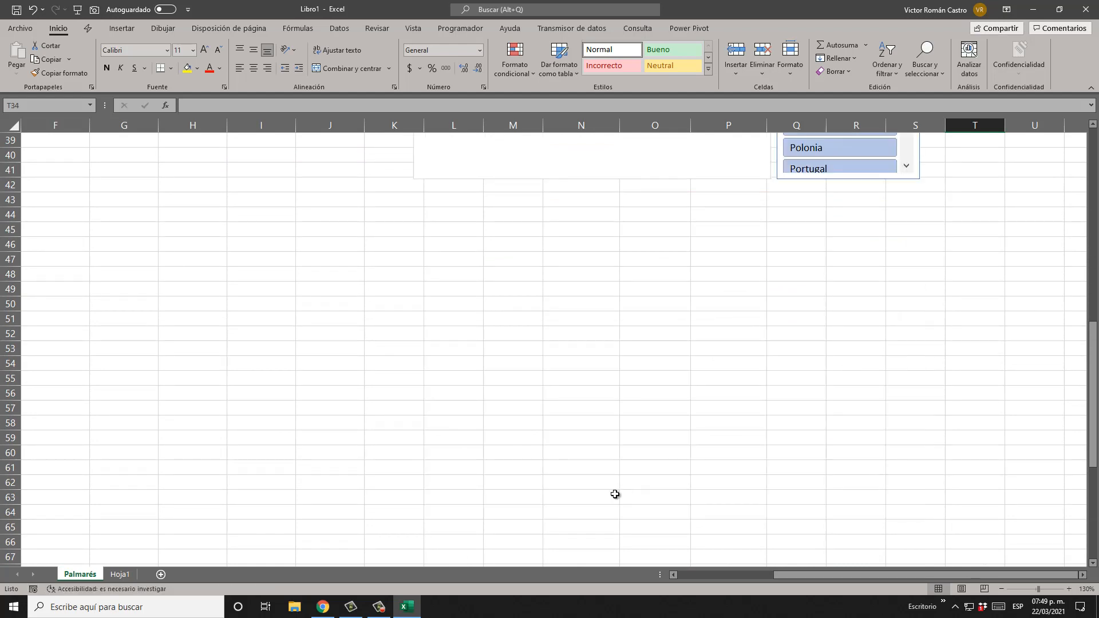
pyautogui.scroll(12, 614, 494)
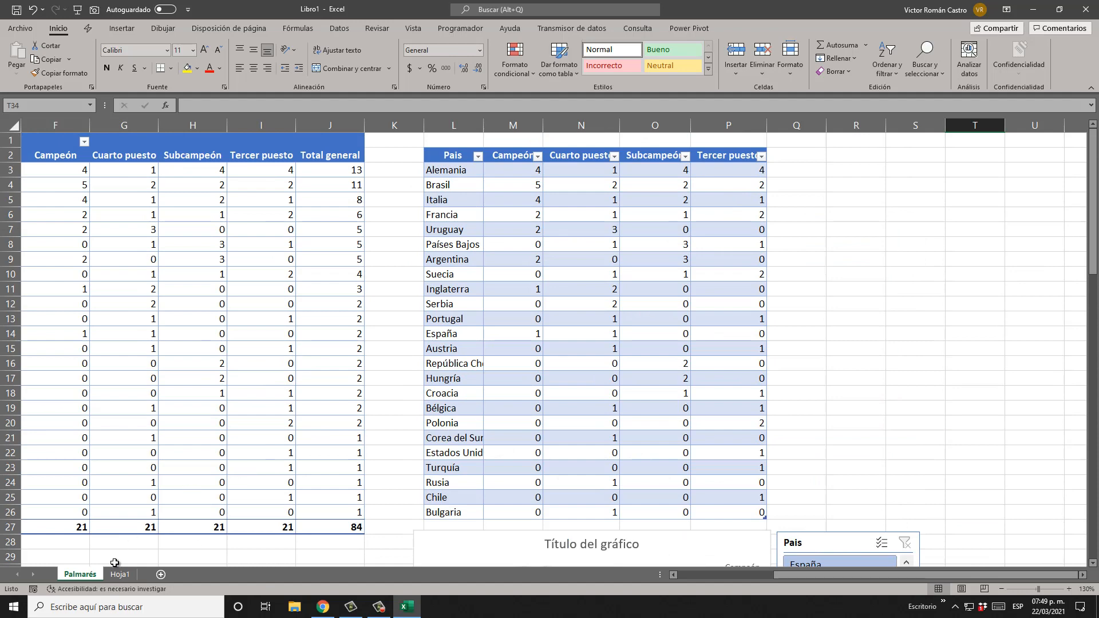
pyautogui.click(119, 574)
pyautogui.click(80, 574)
pyautogui.click(165, 412)
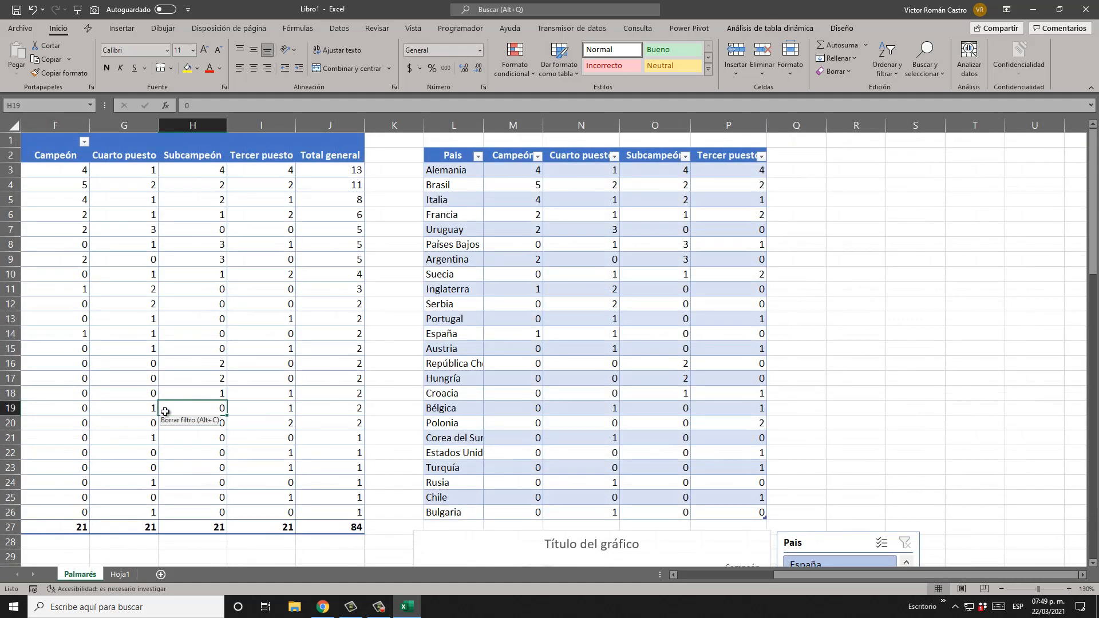
# Step: Select a cell in the Palmarés query table and open the Palmarés query in the Power Query editor
pyautogui.hotkey('ctrl', 'Home')
pyautogui.press('Down')
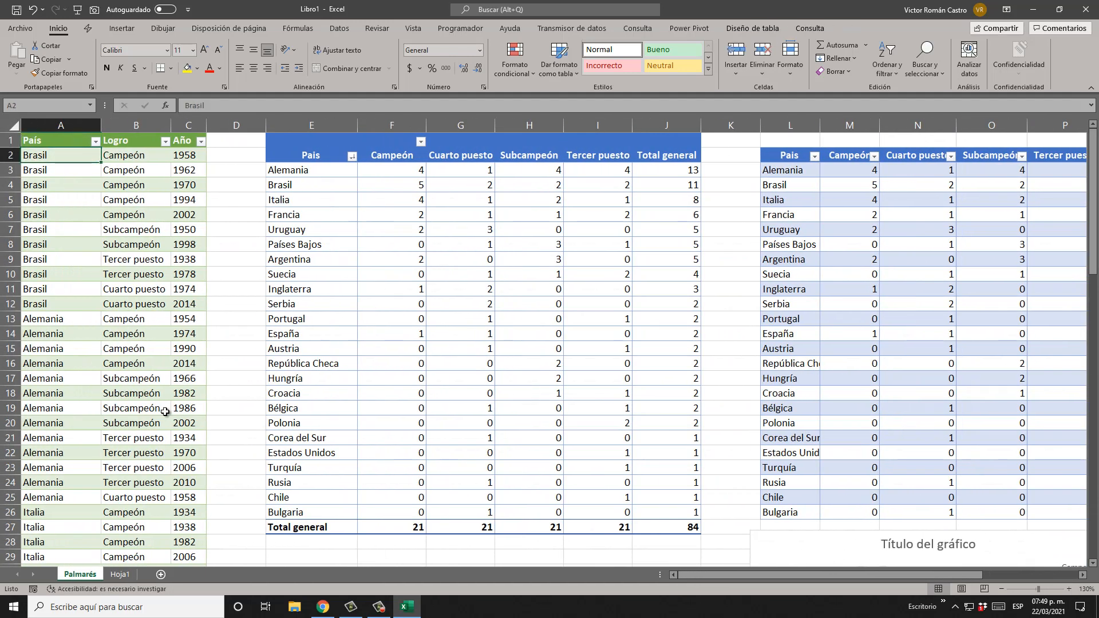
pyautogui.click(129, 196)
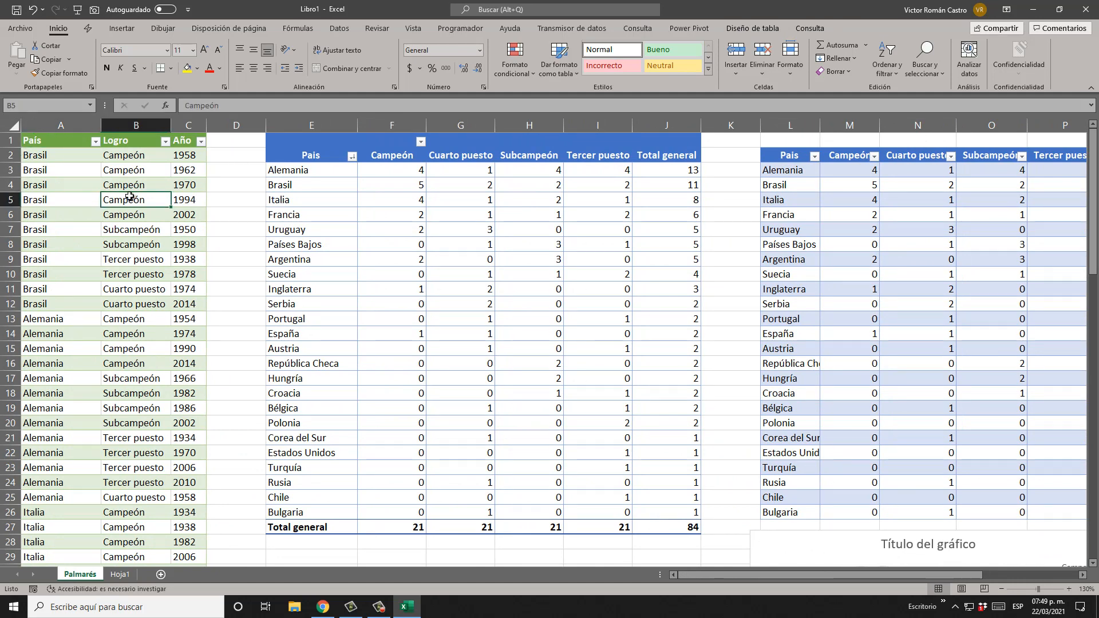
pyautogui.click(340, 32)
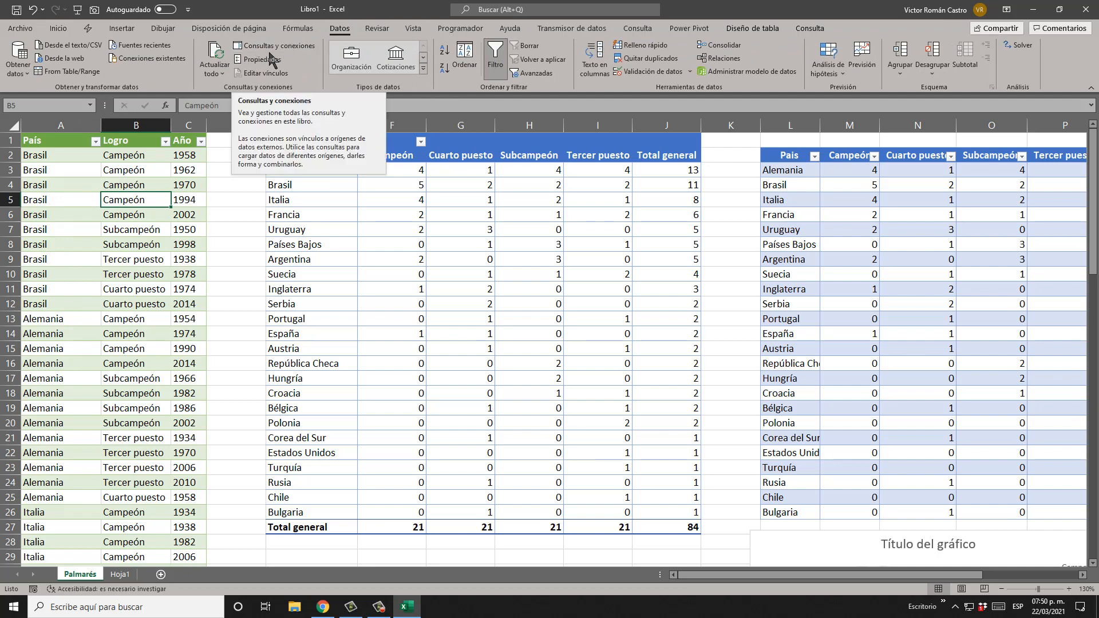
pyautogui.click(297, 47)
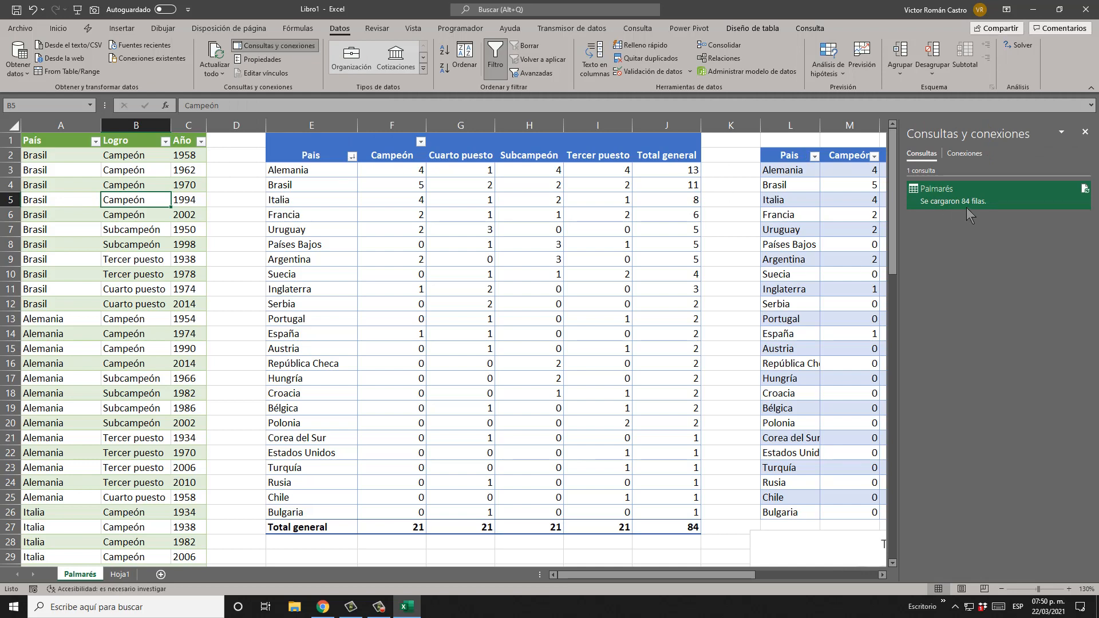
pyautogui.moveTo(987, 202)
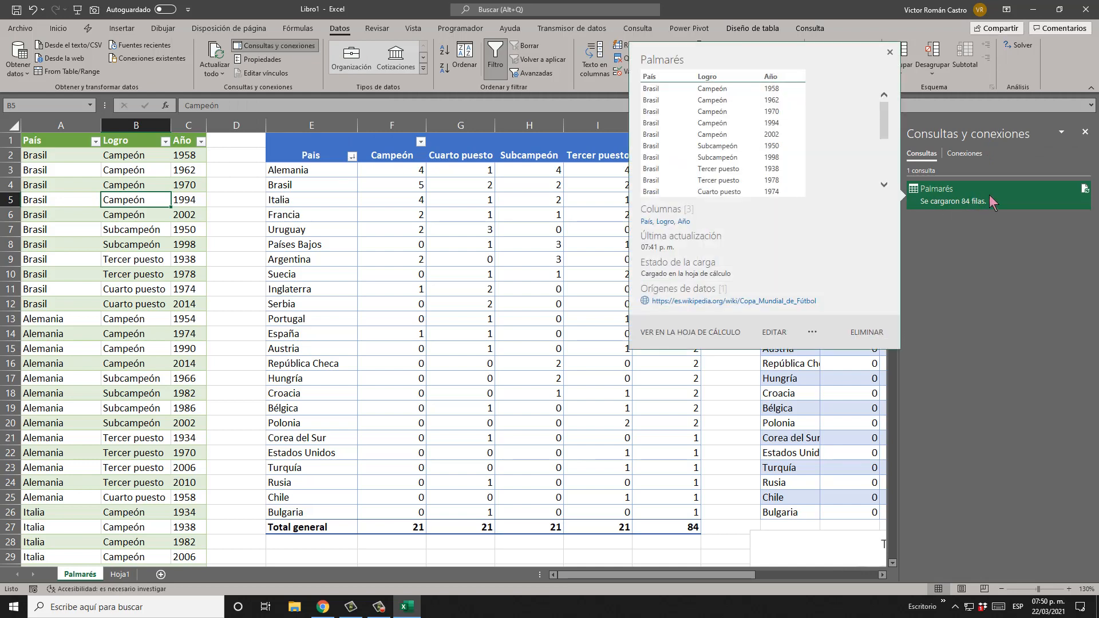
pyautogui.doubleClick(989, 194)
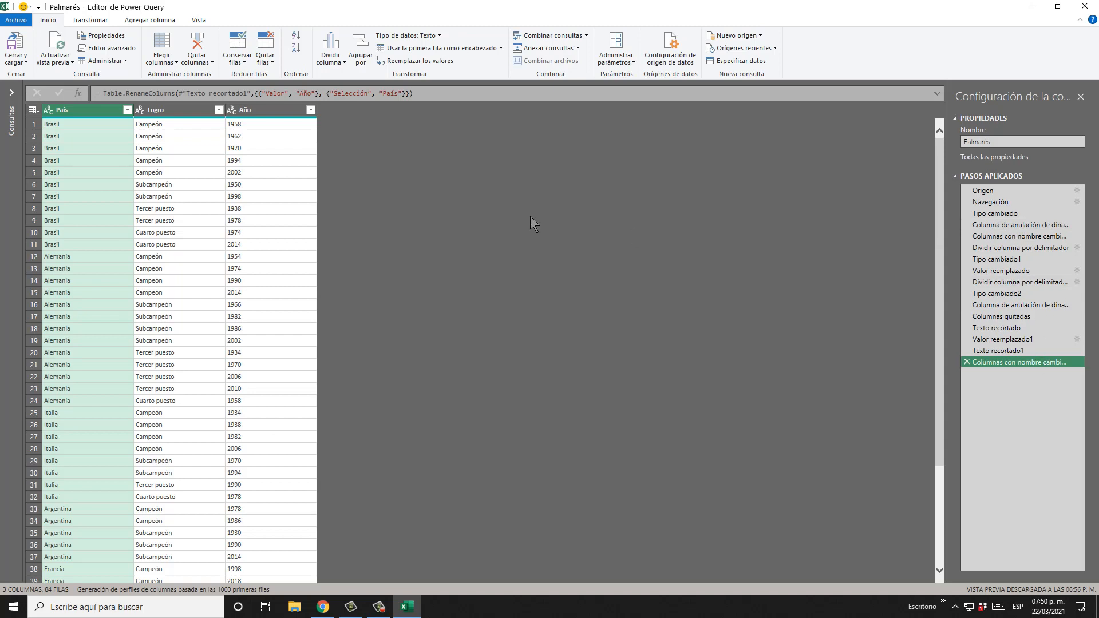
# Step: Replace the value "Inglaterra" with "Reino Unido" in the País column and check the affected rows
pyautogui.rightClick(78, 114)
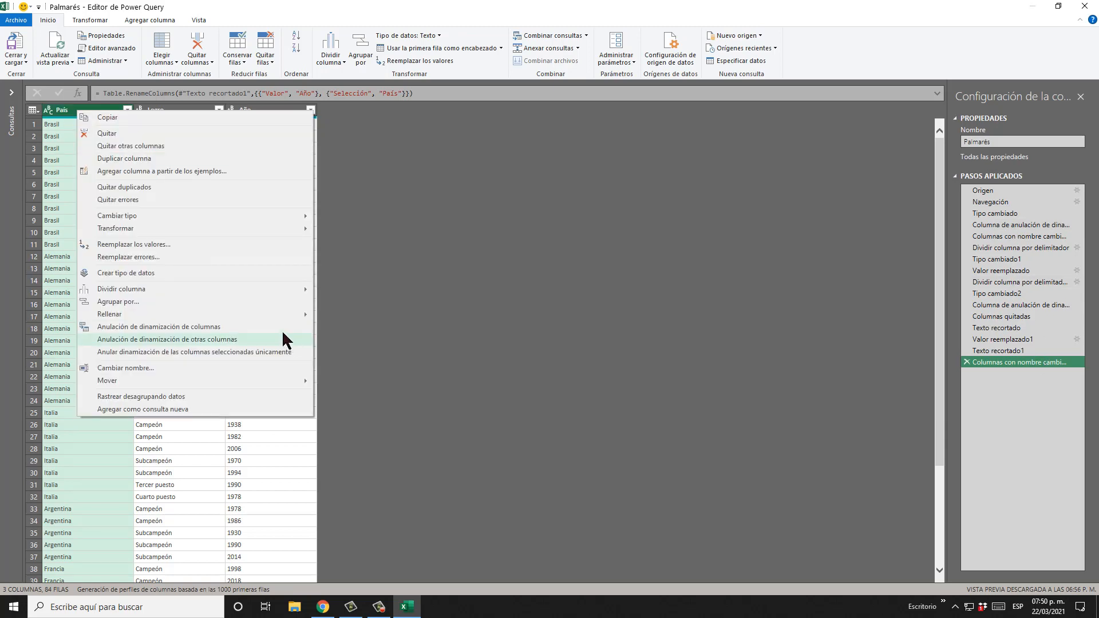
pyautogui.click(193, 242)
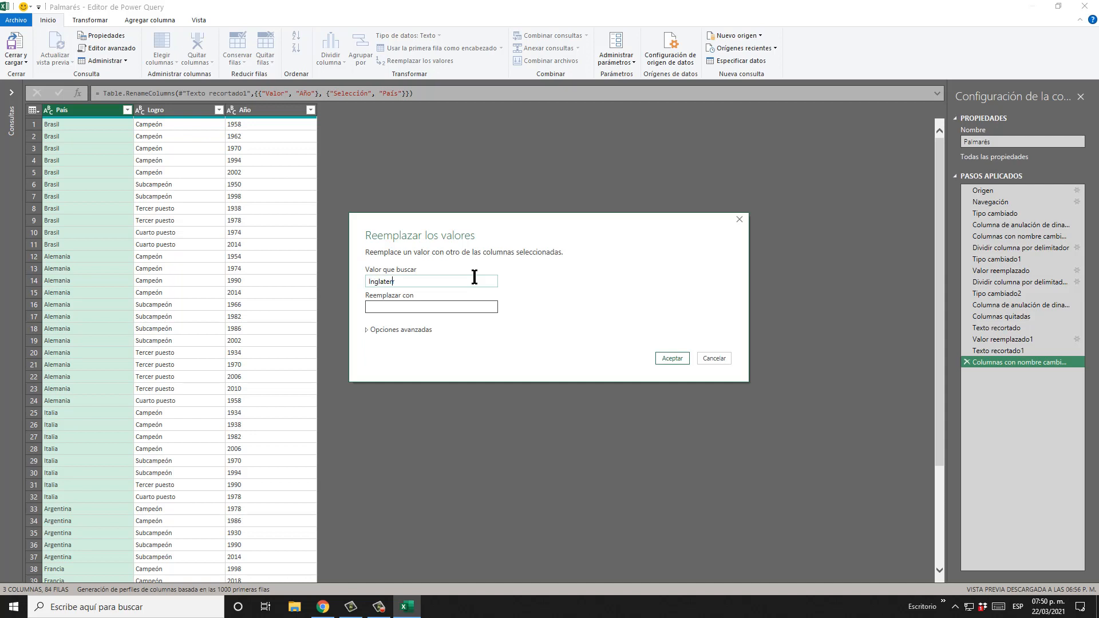
pyautogui.click(460, 308)
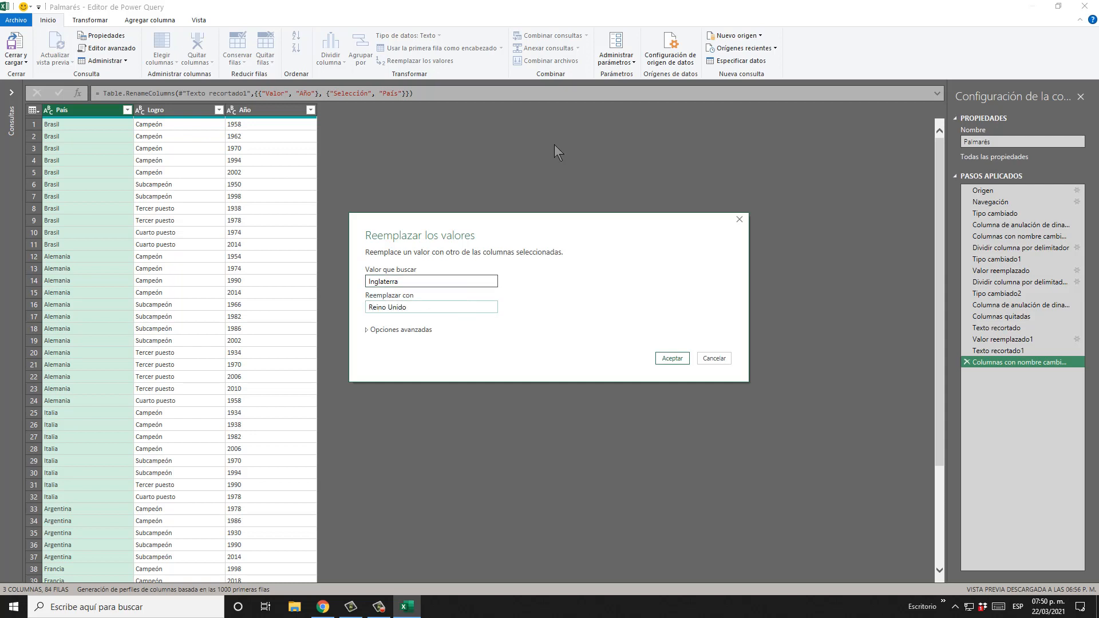
pyautogui.click(671, 358)
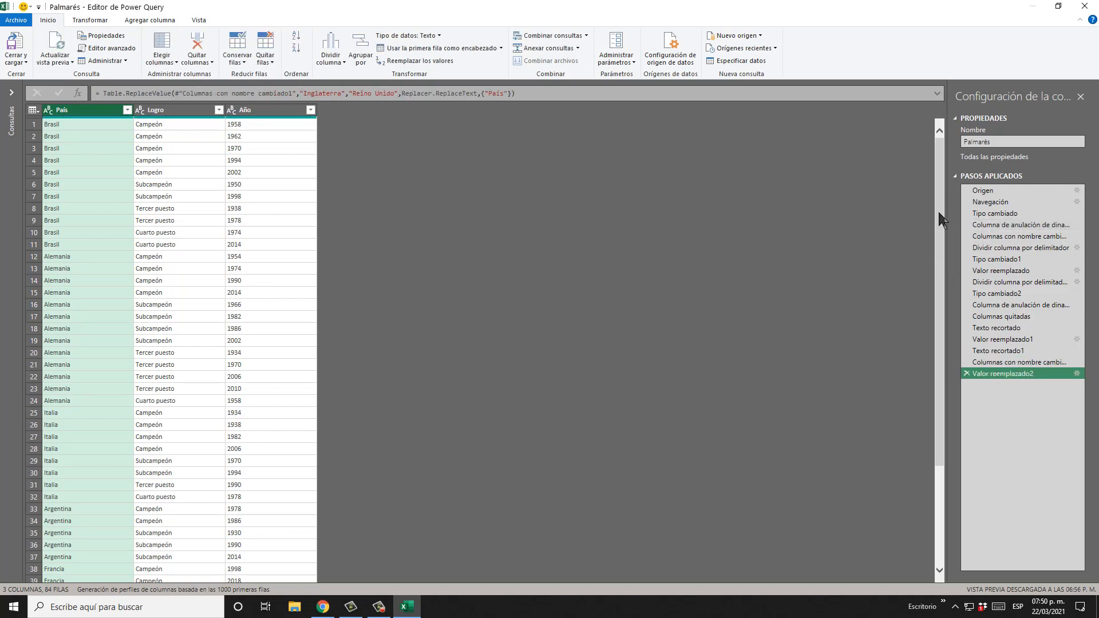
pyautogui.moveTo(942, 213); pyautogui.dragTo(972, 488)
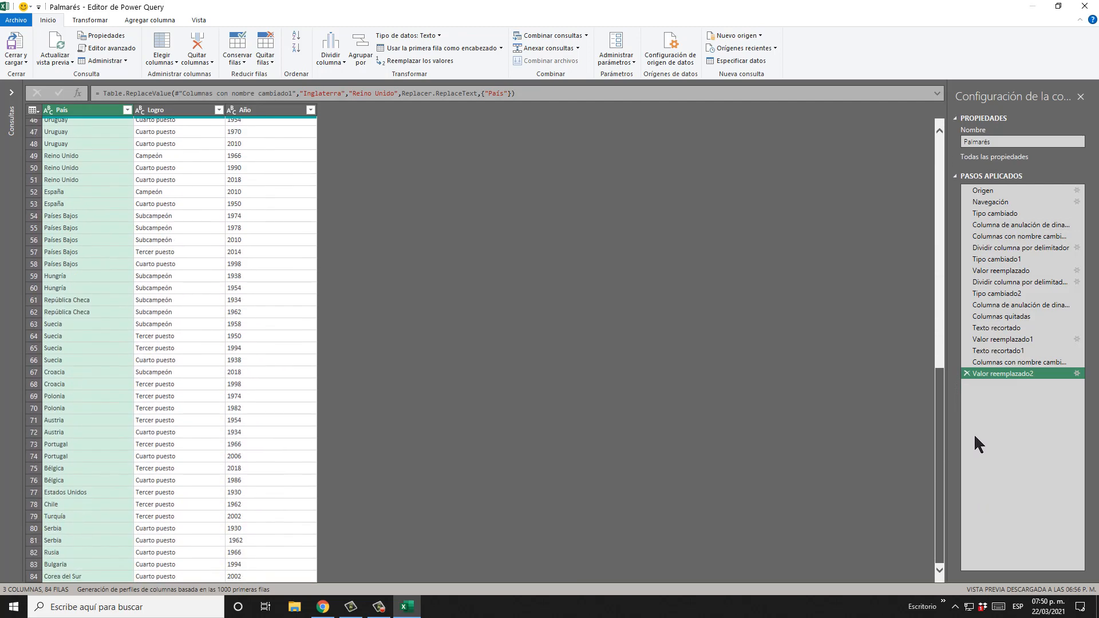
pyautogui.moveTo(975, 437); pyautogui.dragTo(974, 379)
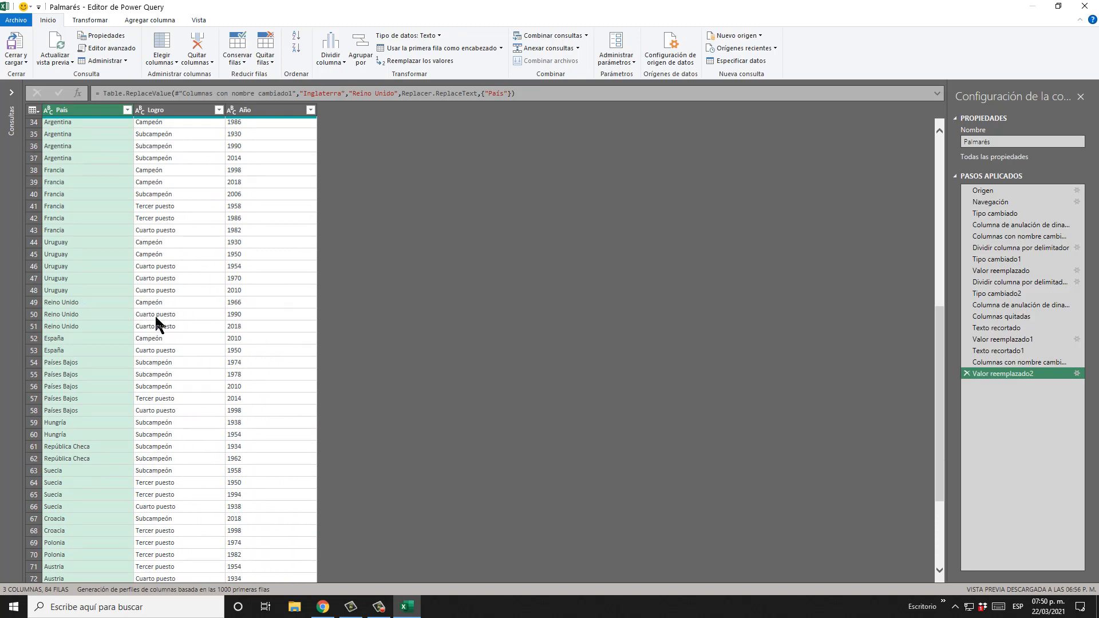
# Step: Close the query editor, load the changes into the Palmarés sheet, and check the reloaded table
pyautogui.click(15, 43)
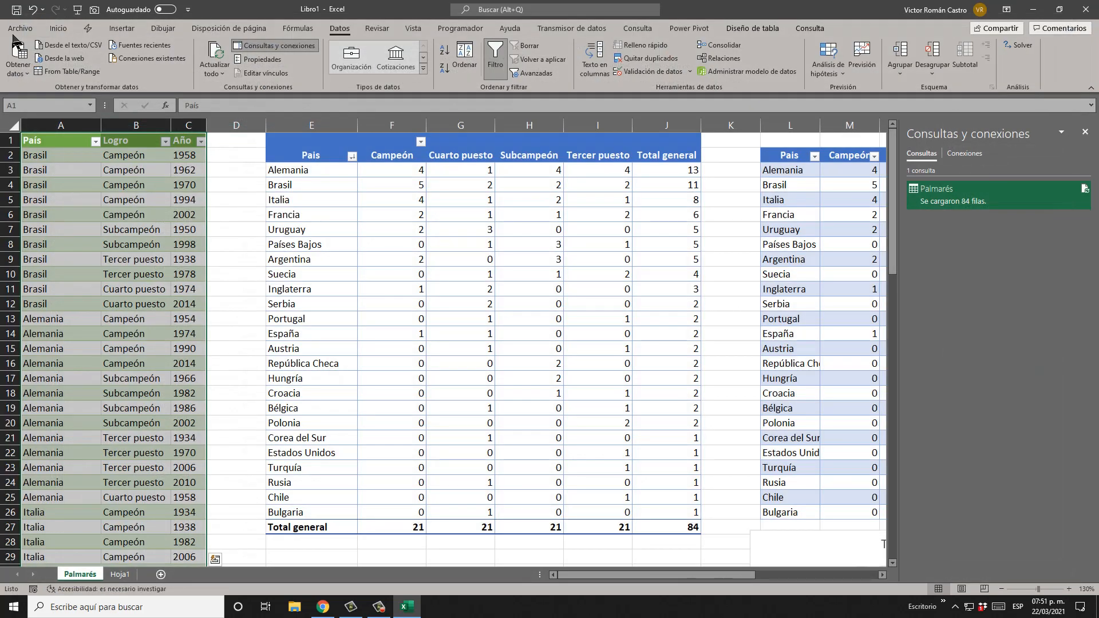
pyautogui.scroll(-6, 101, 379)
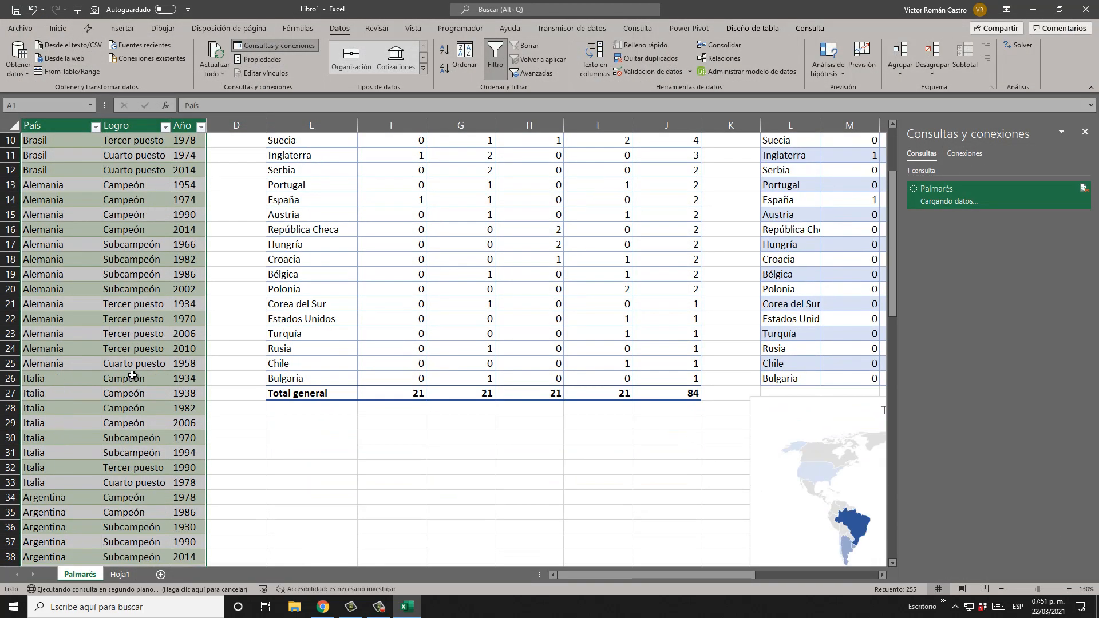
pyautogui.scroll(-5, 101, 378)
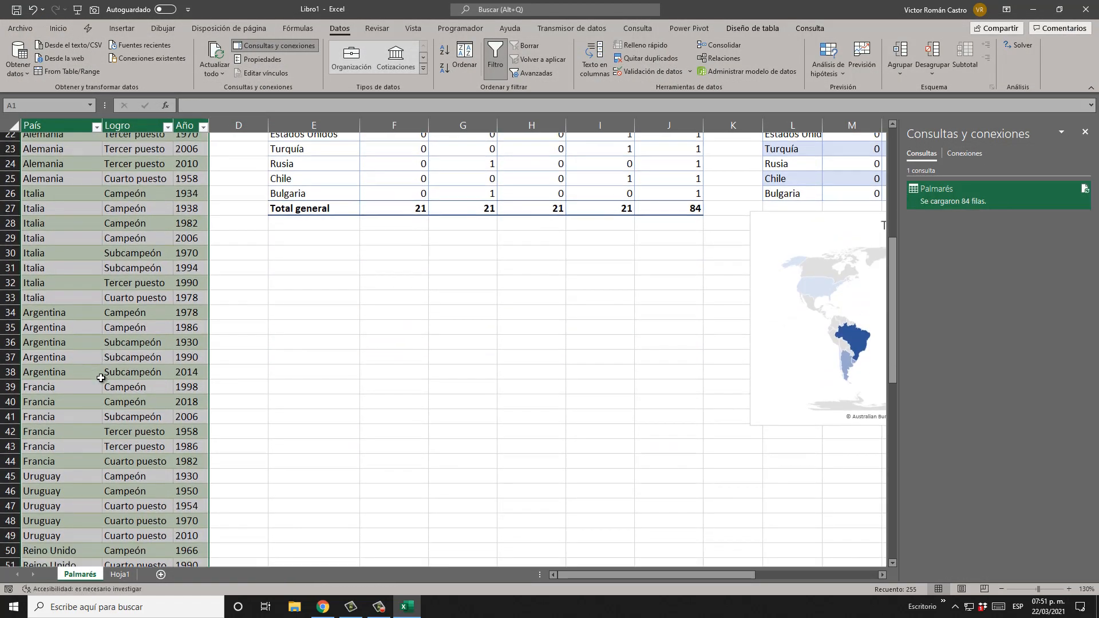
pyautogui.scroll(11, 453, 392)
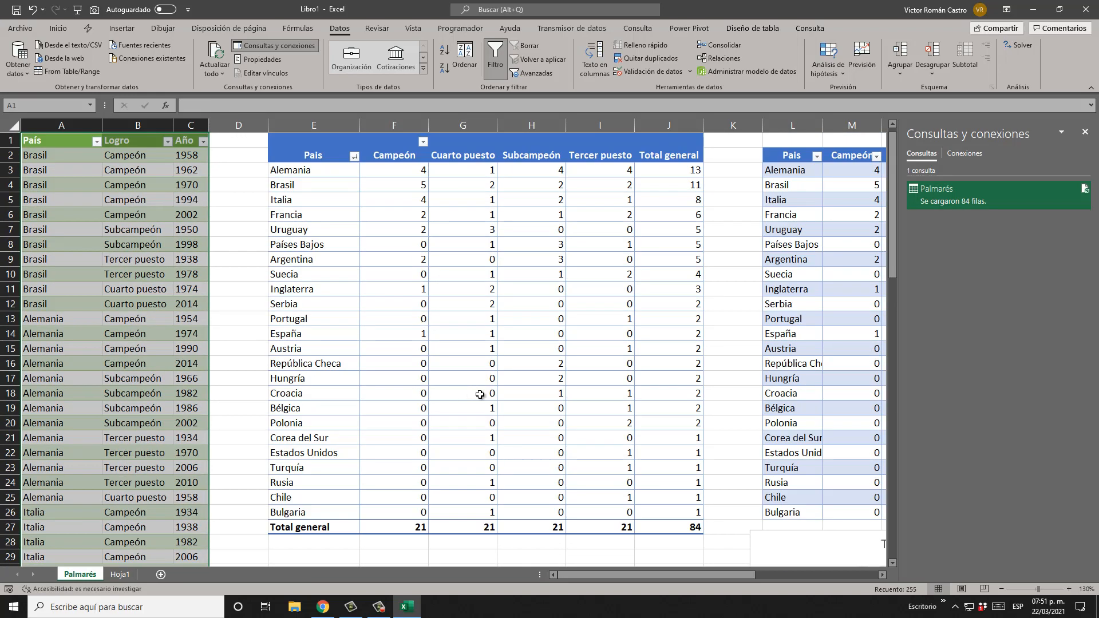
# Step: Check the entries in the Pais slicer and refresh the PivotTable with the reloaded query data
pyautogui.moveTo(603, 578); pyautogui.dragTo(727, 578)
pyautogui.scroll(-6, 749, 441)
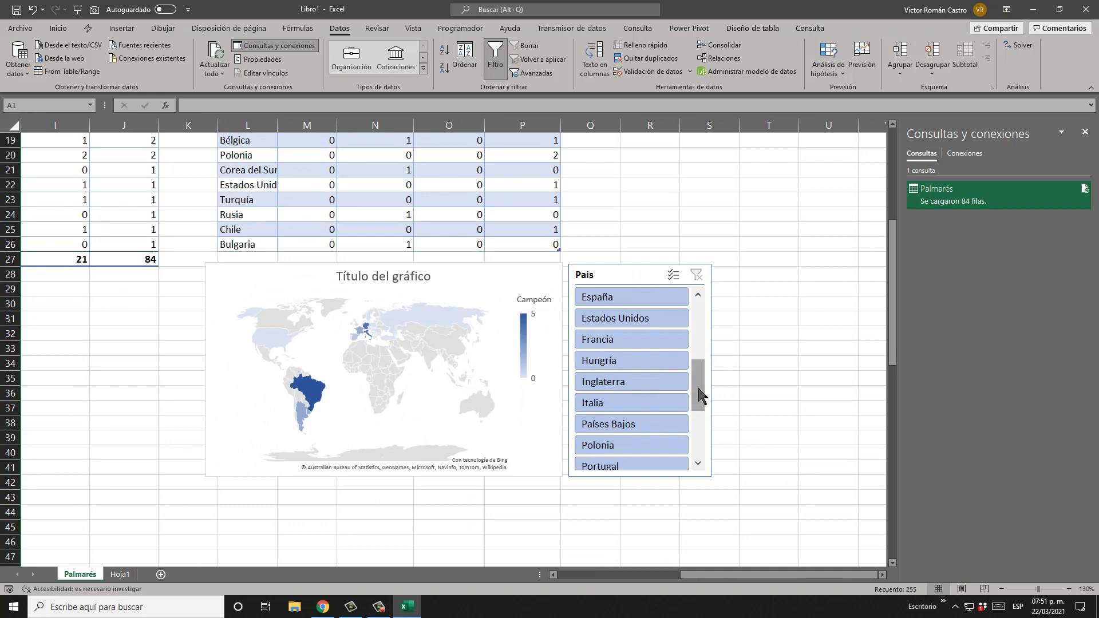
pyautogui.moveTo(699, 392)
pyautogui.mouseDown()
pyautogui.moveTo(699, 440)
pyautogui.moveTo(703, 398)
pyautogui.mouseUp()
pyautogui.scroll(3, 152, 398)
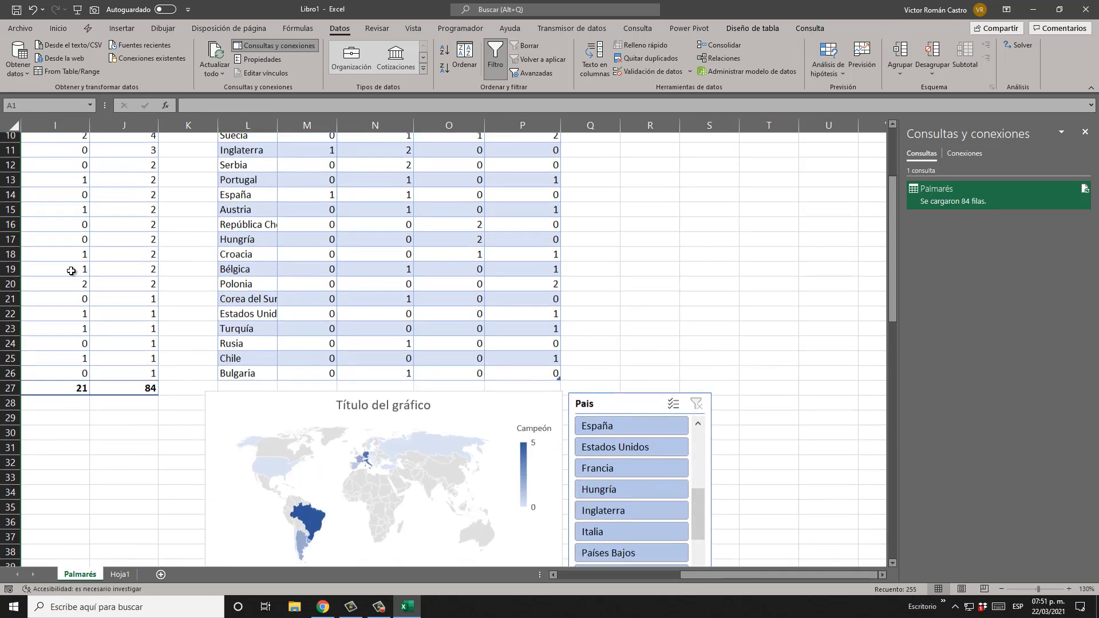
pyautogui.rightClick(109, 250)
pyautogui.click(146, 308)
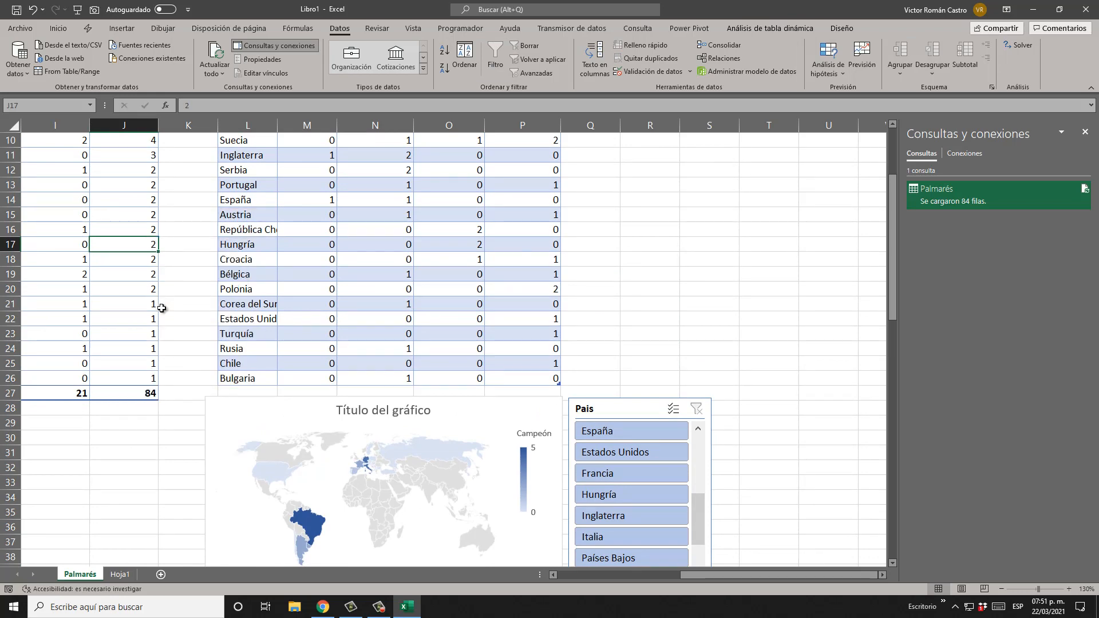
# Step: Recheck the Pais slicer and autofit column L of the country table to its country names
pyautogui.scroll(-3, 712, 466)
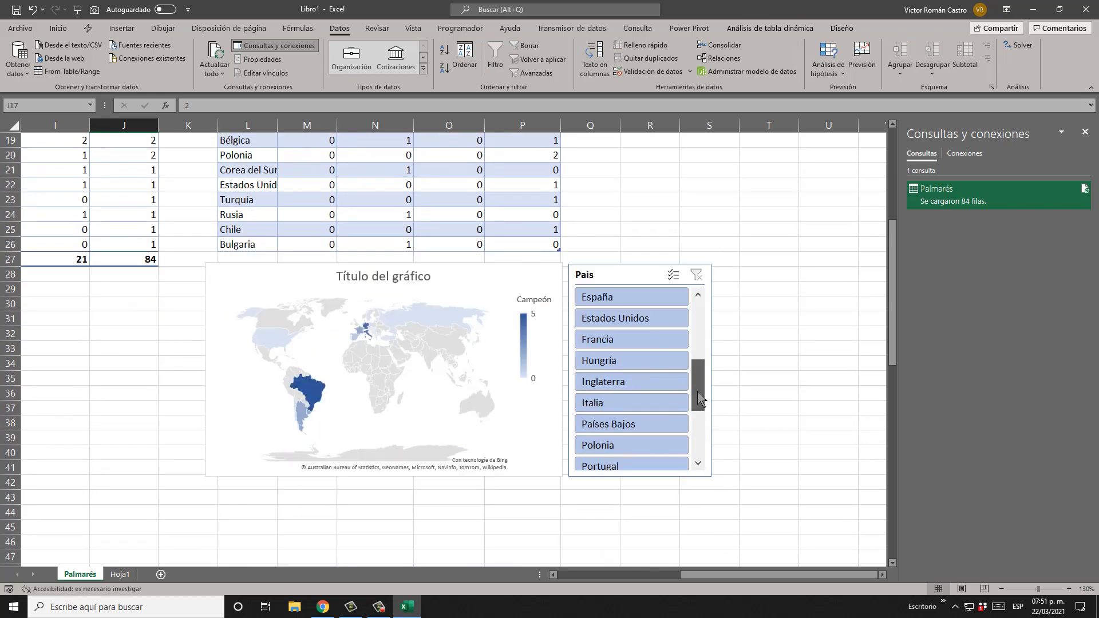
pyautogui.moveTo(698, 394); pyautogui.dragTo(695, 326)
pyautogui.scroll(5, 761, 405)
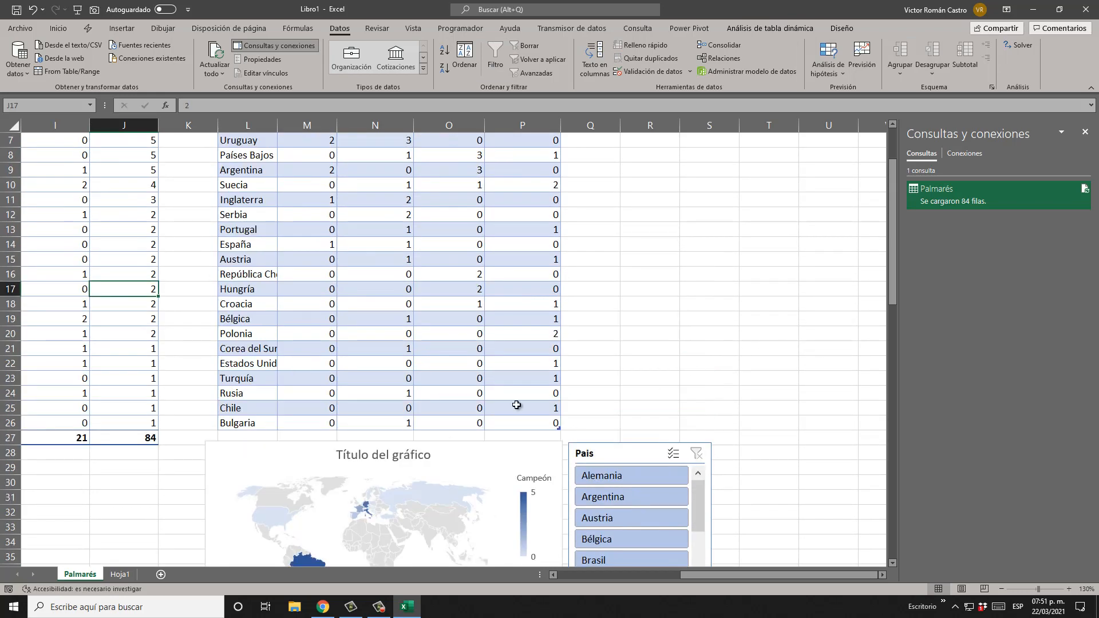
pyautogui.doubleClick(278, 125)
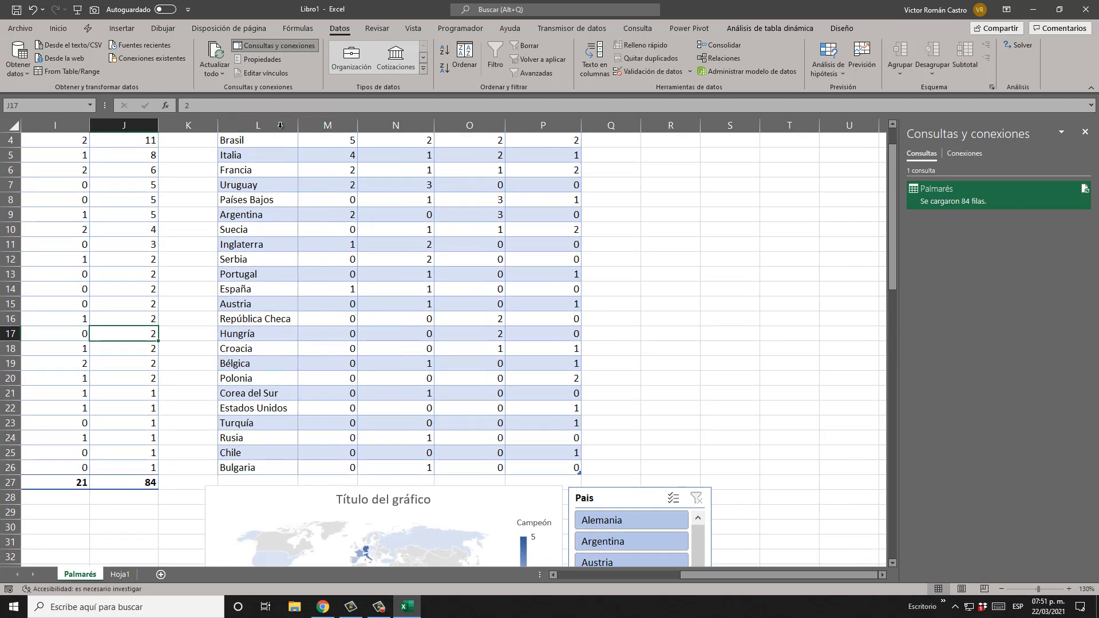
# Step: Replace "Inglaterra" with "Reino Unido" in the Pais column of the country table and check the map chart below
pyautogui.scroll(1, 309, 374)
pyautogui.scroll(-1, 295, 385)
pyautogui.scroll(1, 273, 394)
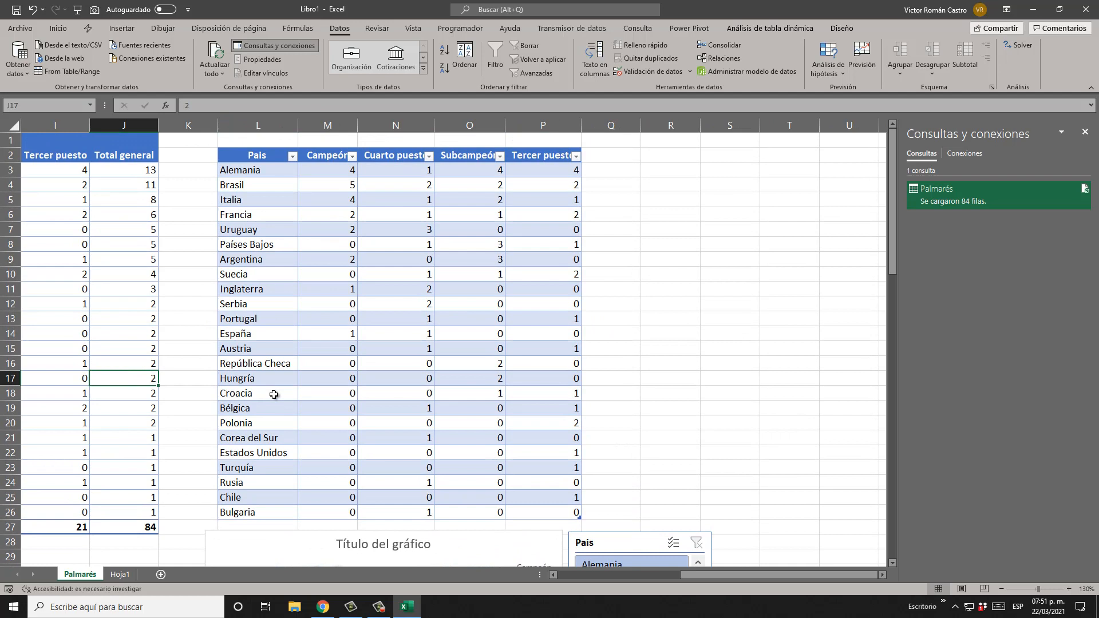
pyautogui.click(259, 286)
pyautogui.write('Reino Unido')
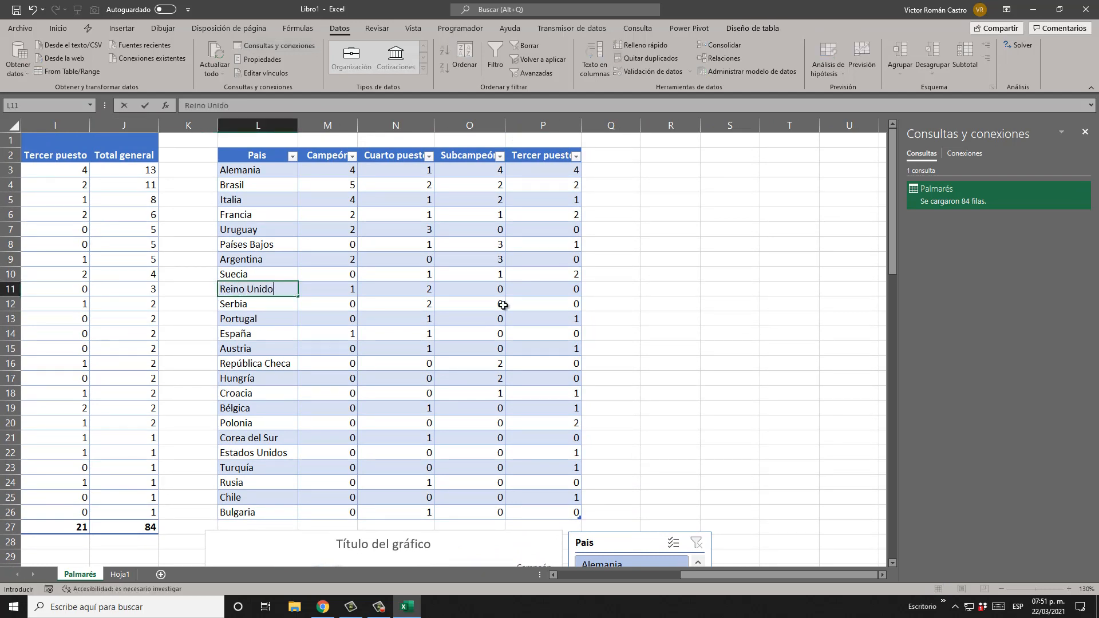
pyautogui.press('Return')
pyautogui.scroll(-4, 452, 541)
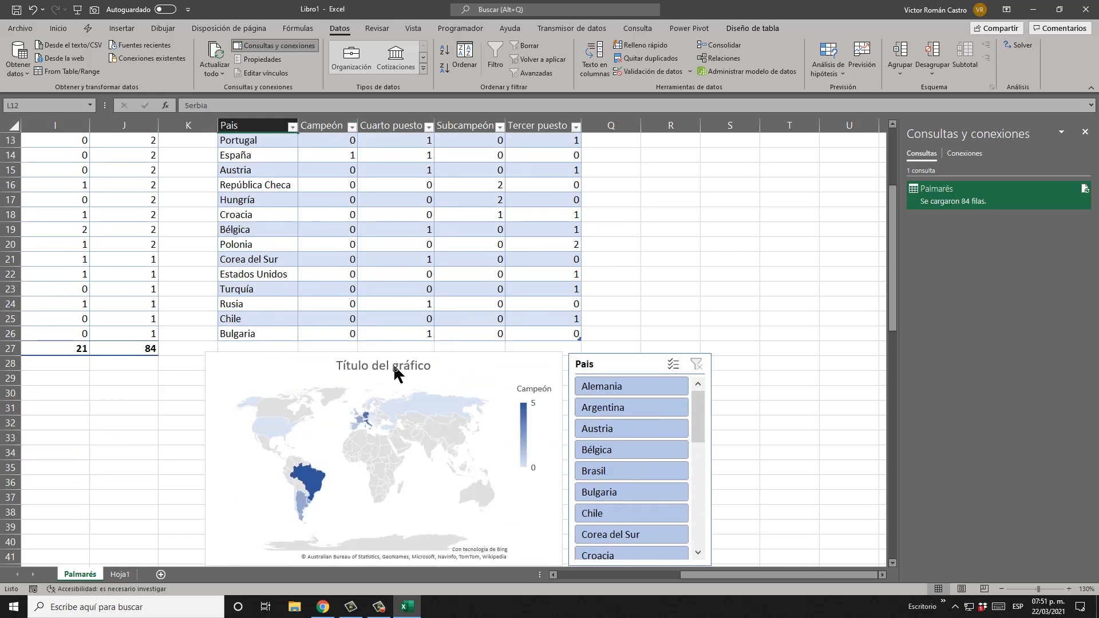
# Step: Check the Reino Unido entry in the PivotTable's Pais column
pyautogui.scroll(4, 186, 336)
pyautogui.moveTo(153, 307); pyautogui.dragTo(46, 303)
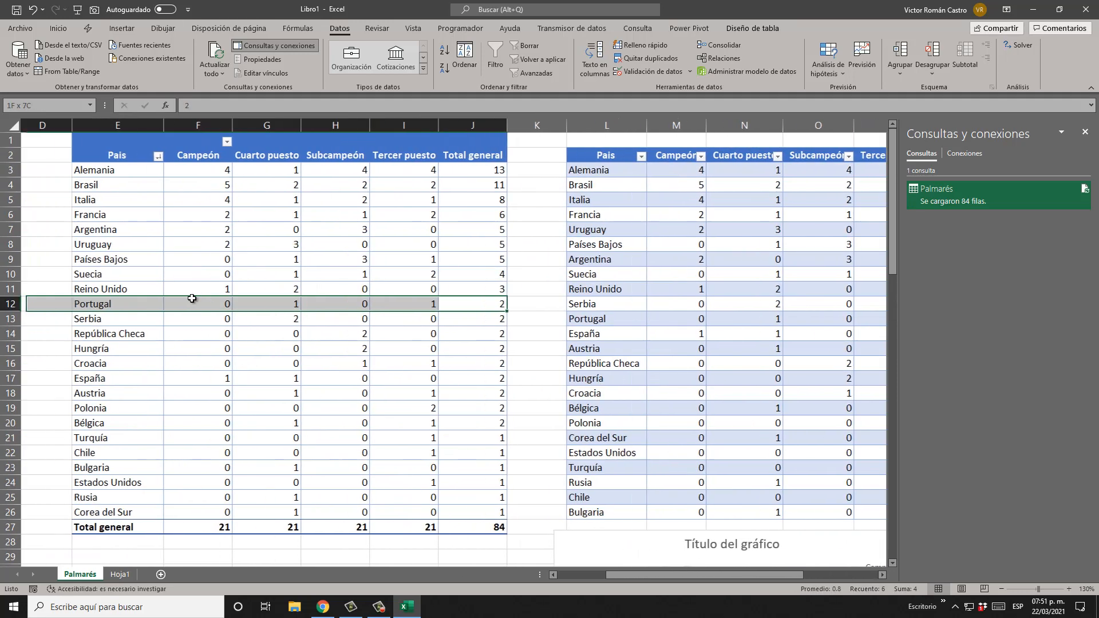
pyautogui.moveTo(191, 298); pyautogui.dragTo(306, 290)
pyautogui.click(167, 293)
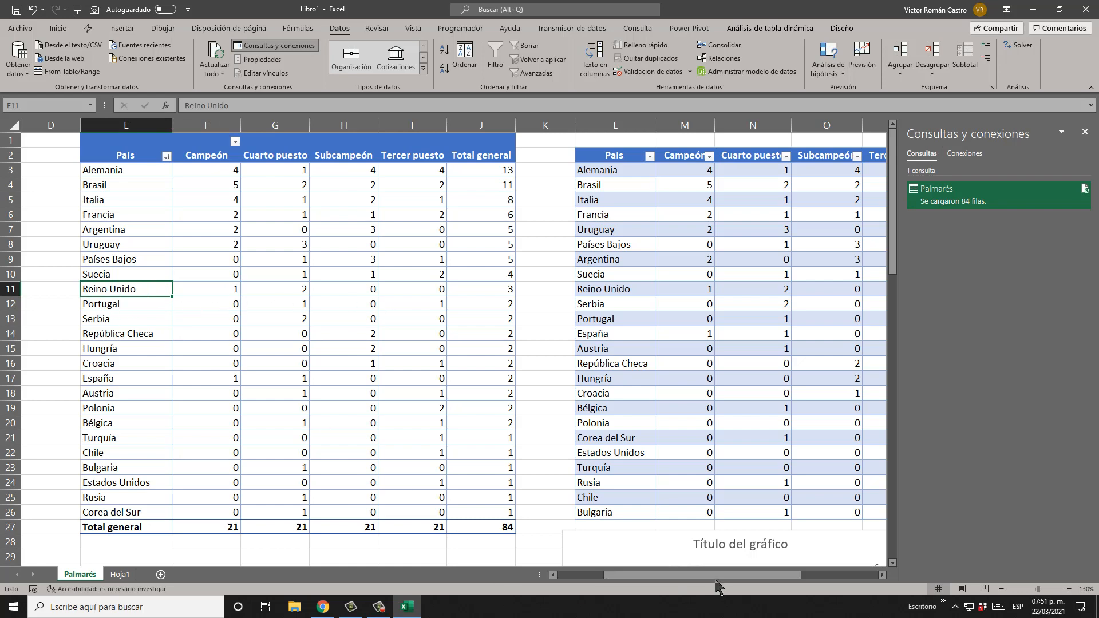
# Step: Filter the map chart to Reino Unido with the Pais slicer, check the displayed country, and clear the filter
pyautogui.moveTo(715, 575); pyautogui.dragTo(793, 575)
pyautogui.scroll(-3, 736, 457)
pyautogui.scroll(-3, 739, 417)
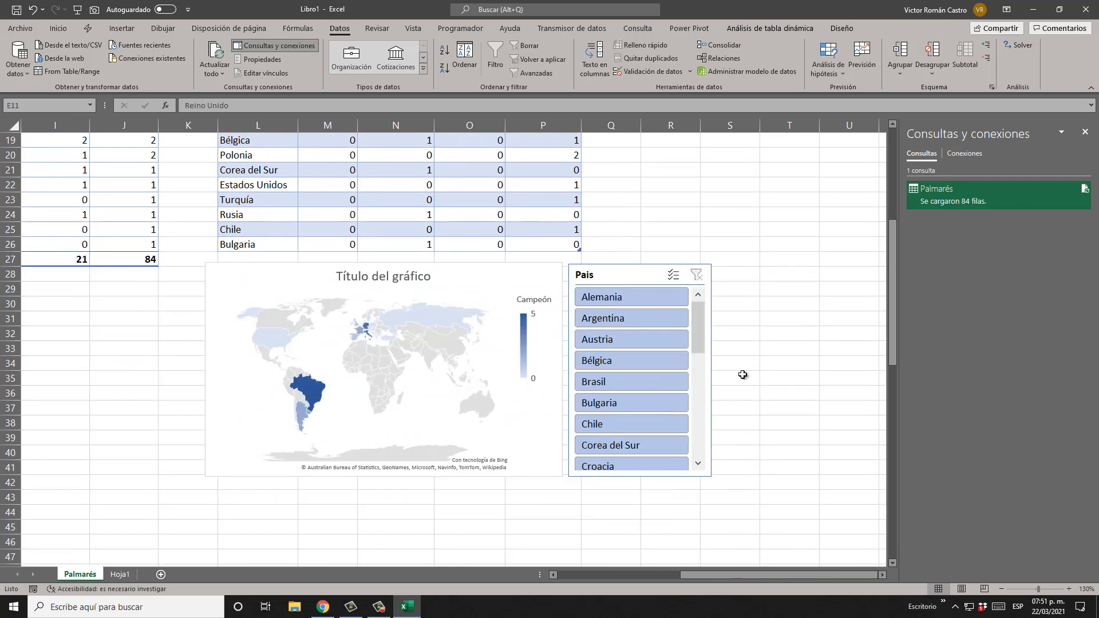
pyautogui.moveTo(699, 338); pyautogui.dragTo(716, 425)
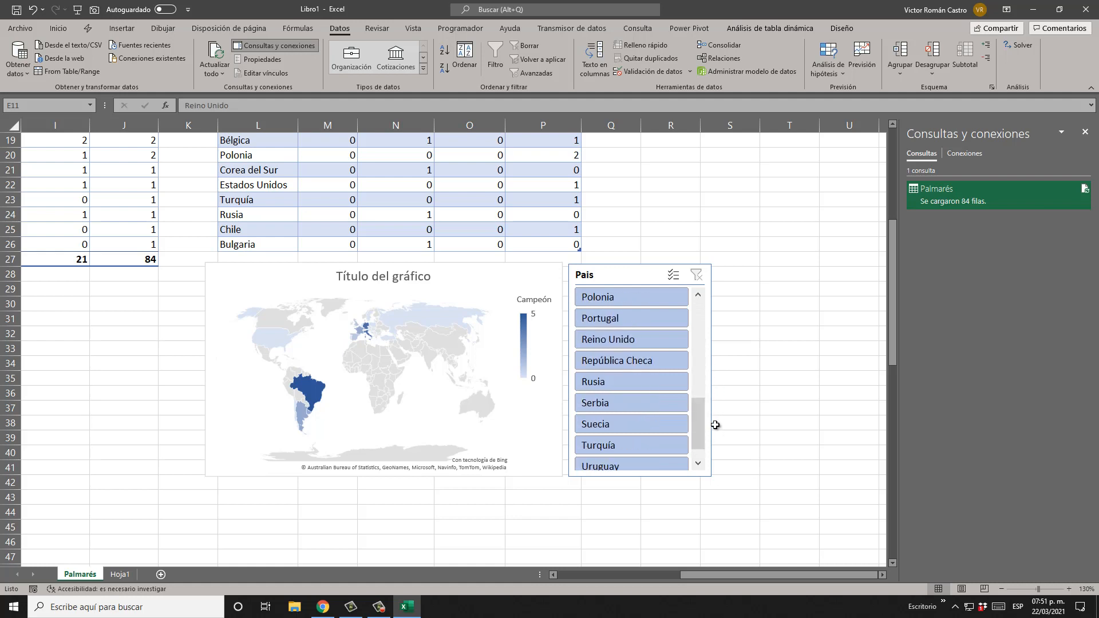
pyautogui.click(637, 341)
pyautogui.scroll(-3, 652, 366)
pyautogui.scroll(-3, 758, 408)
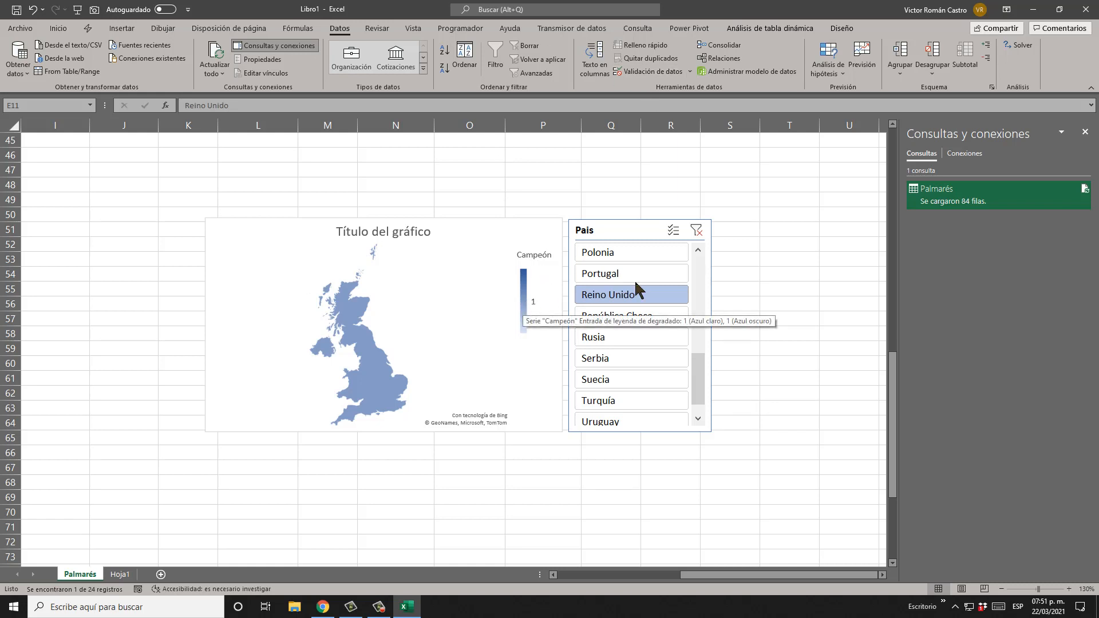
pyautogui.click(697, 230)
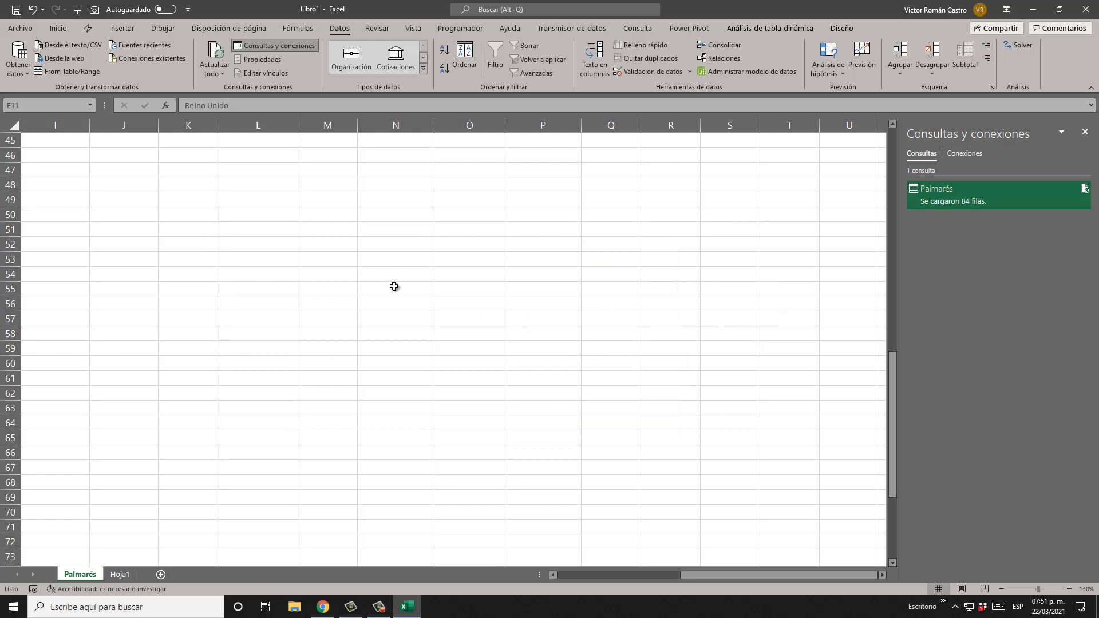
# Step: Review the Pais, Campeón and Cuarto puesto columns of the country table as possible data for the map
pyautogui.scroll(15, 394, 286)
pyautogui.moveTo(327, 155); pyautogui.dragTo(280, 497)
pyautogui.scroll(-3, 314, 473)
pyautogui.scroll(3, 516, 390)
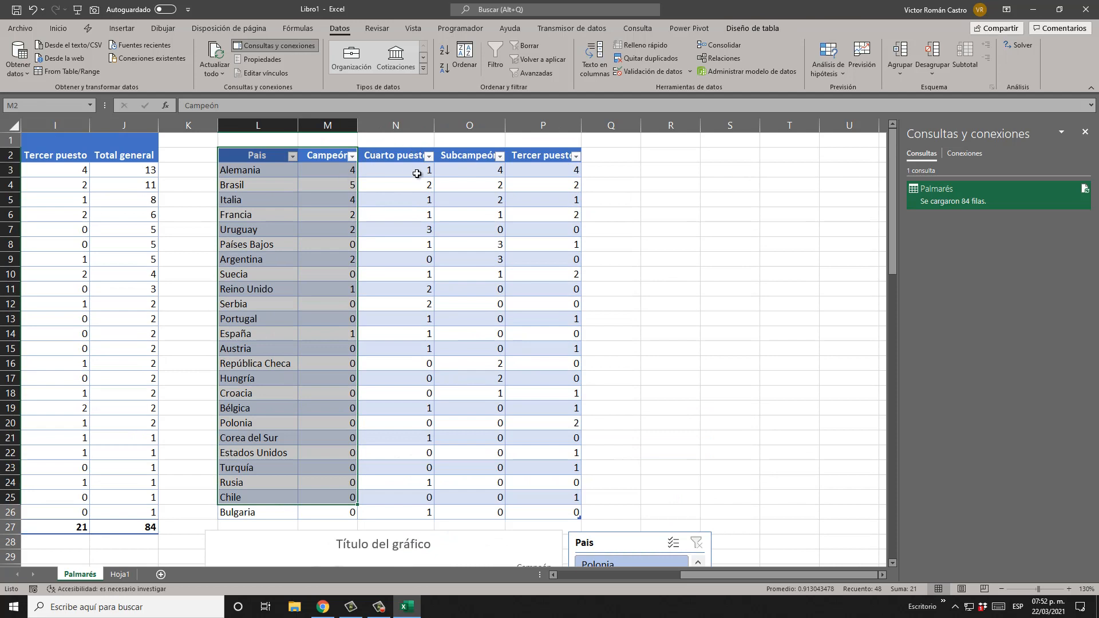
pyautogui.moveTo(409, 157); pyautogui.dragTo(413, 513)
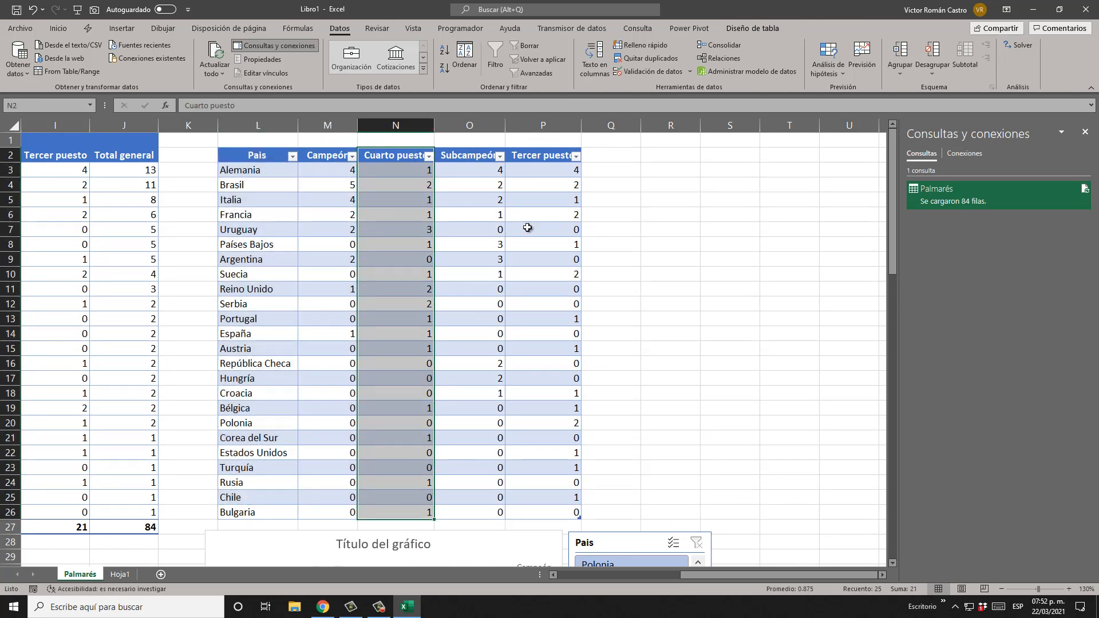
pyautogui.scroll(-4, 510, 279)
pyautogui.scroll(4, 481, 304)
# Step: Review the full extent of the loaded Palmarés query table and return to its País header
pyautogui.click(122, 254)
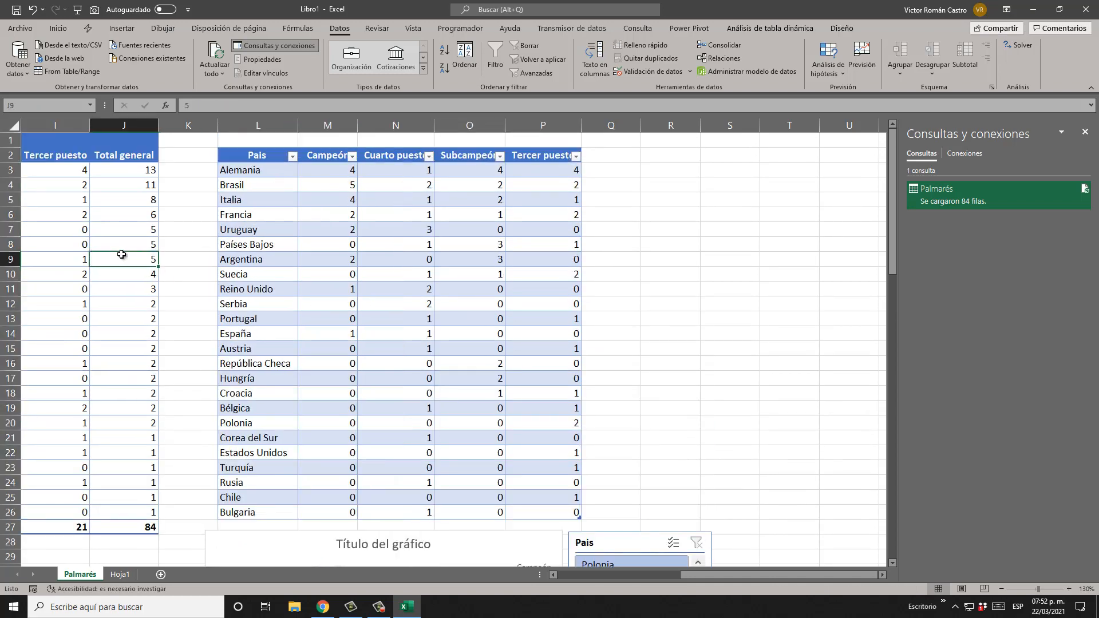
pyautogui.hotkey('ctrl', 'Left')
pyautogui.hotkey('ctrl', 'Left')
pyautogui.hotkey('ctrl', 'Left')
pyautogui.hotkey('ctrl', 'Up')
pyautogui.hotkey('ctrl', 'shift', 'Right')
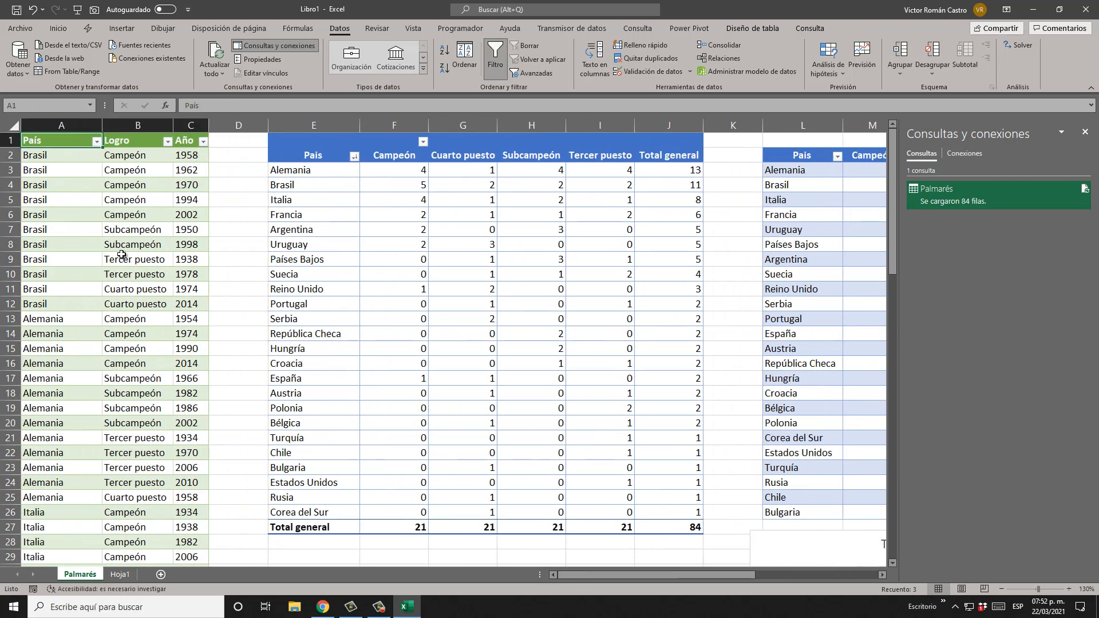
pyautogui.hotkey('ctrl', 'shift', 'Down')
pyautogui.hotkey('ctrl', 'shift', 'Up')
pyautogui.hotkey('ctrl', 'Up')
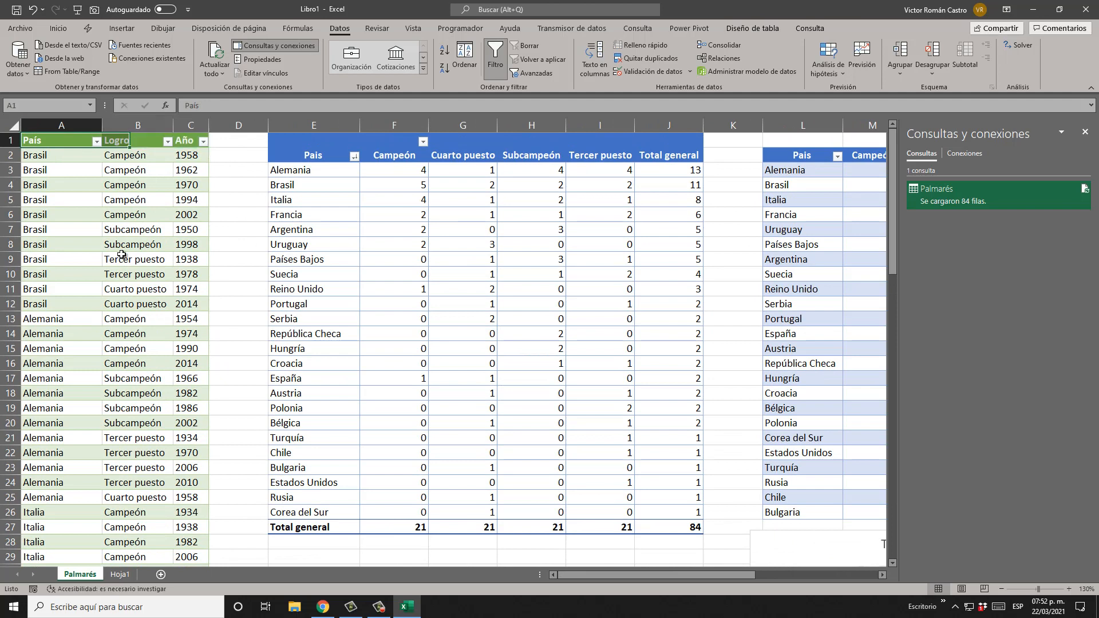
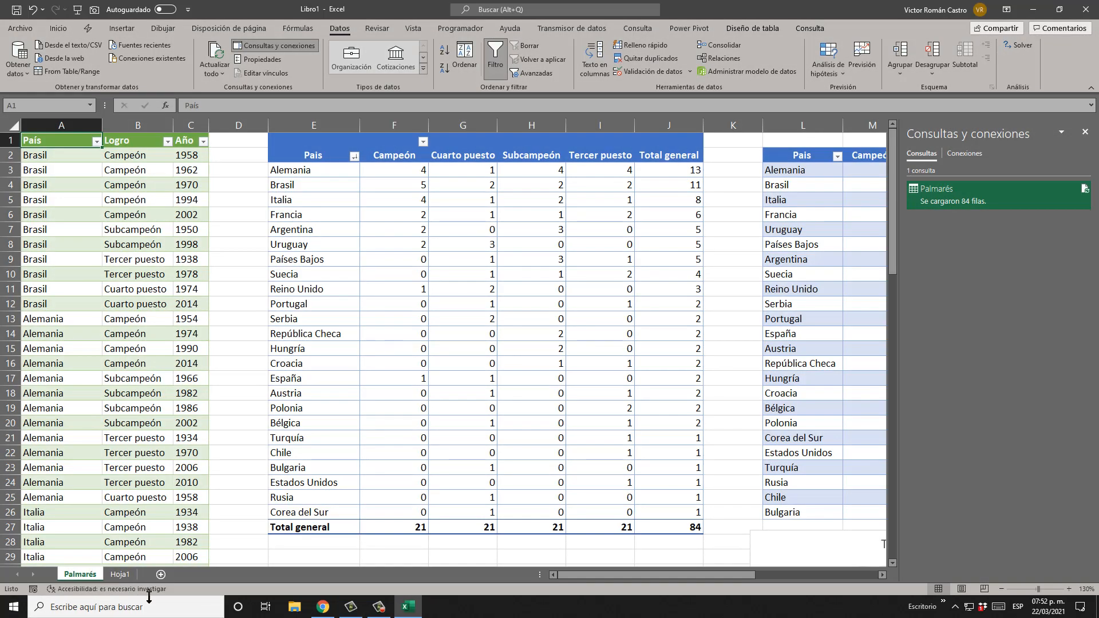
# Step: View the Hoja1 sheet and return to the query table on the Palmarés sheet
pyautogui.click(120, 575)
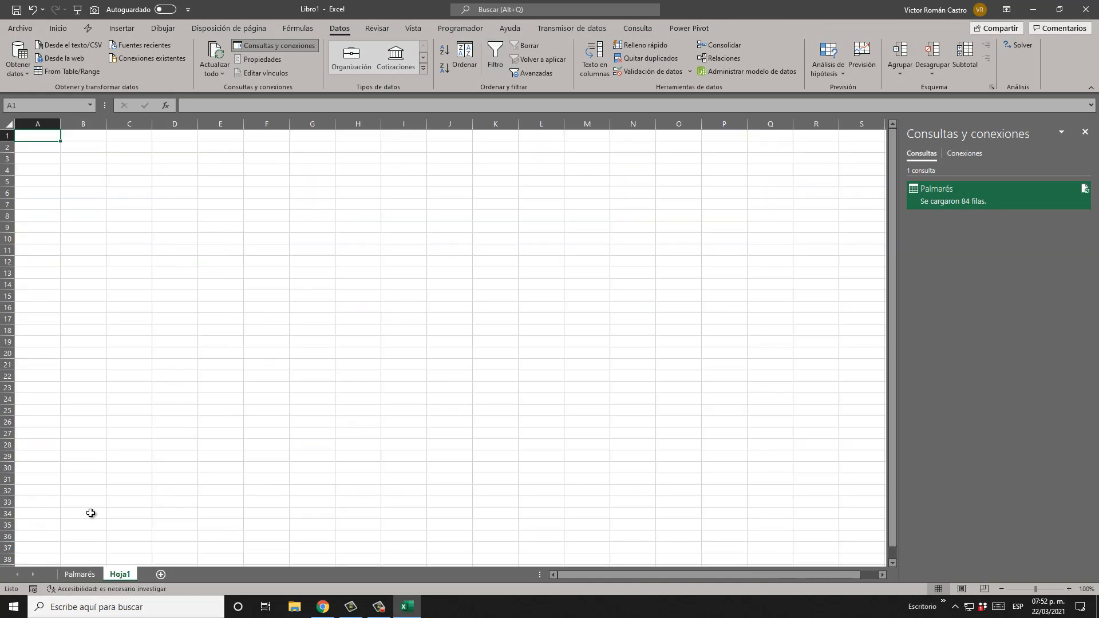
pyautogui.click(83, 574)
pyautogui.click(178, 316)
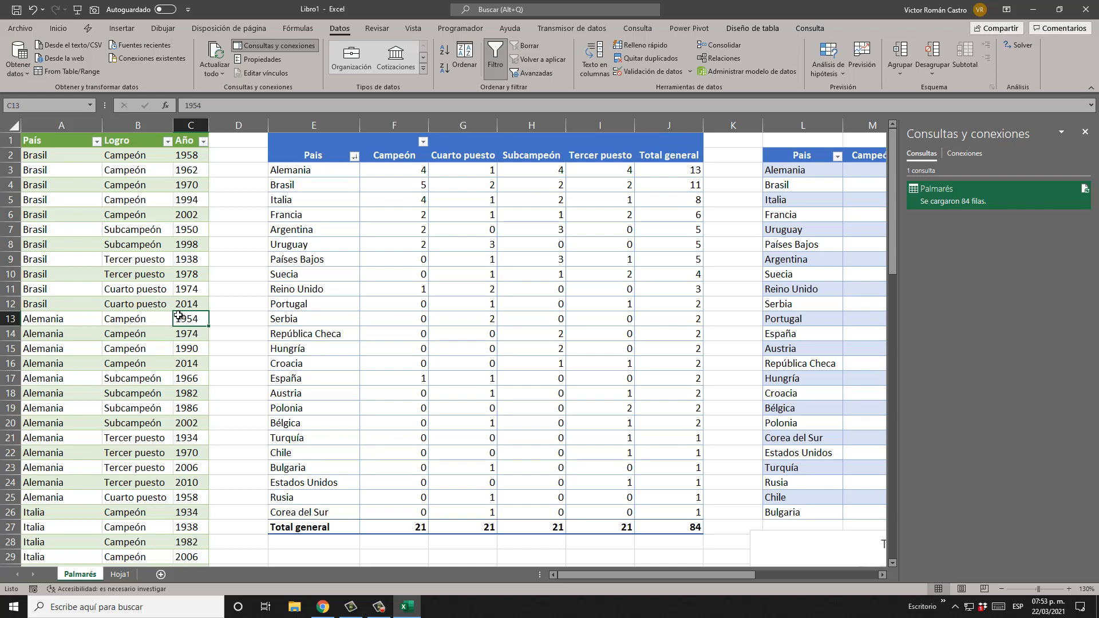
# Step: Open the Palmarés query in the Power Query editor, review its applied steps, and close and load it
pyautogui.doubleClick(968, 197)
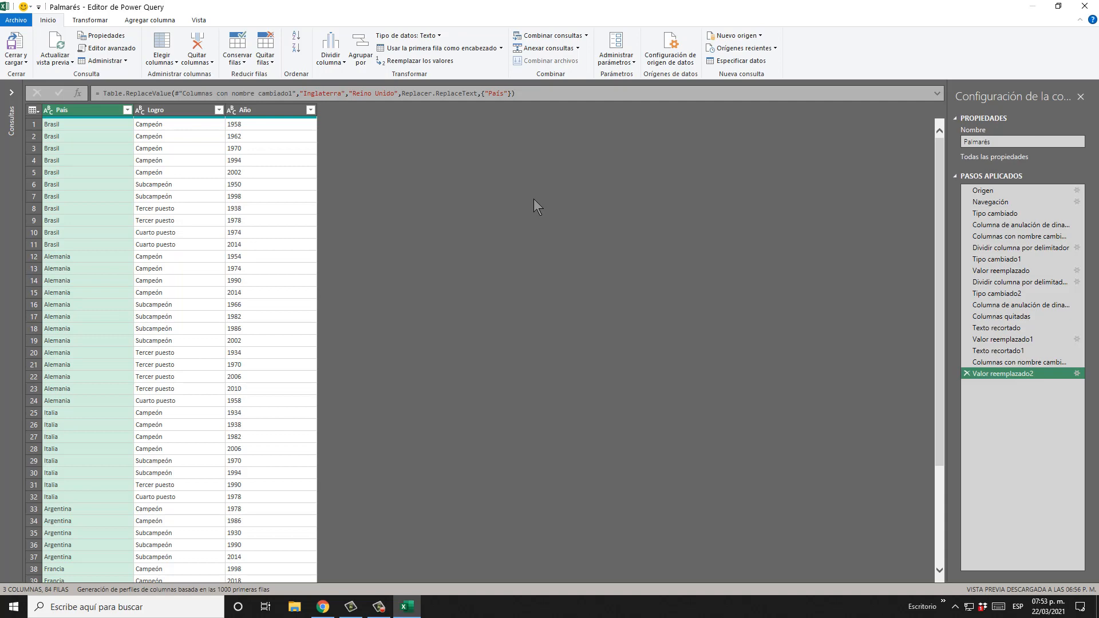
pyautogui.click(16, 43)
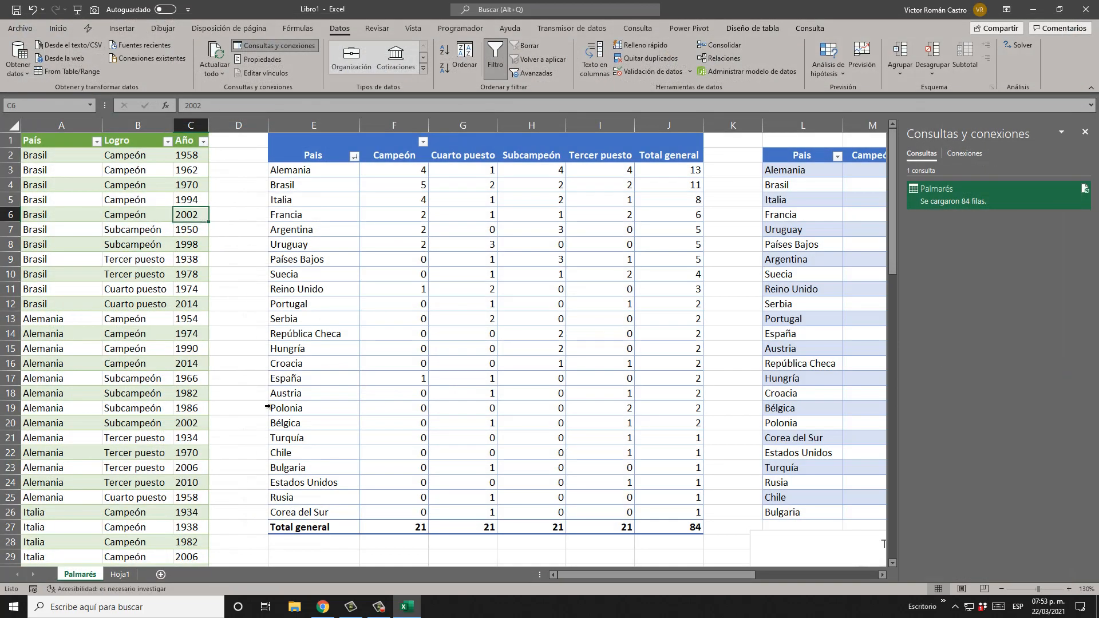